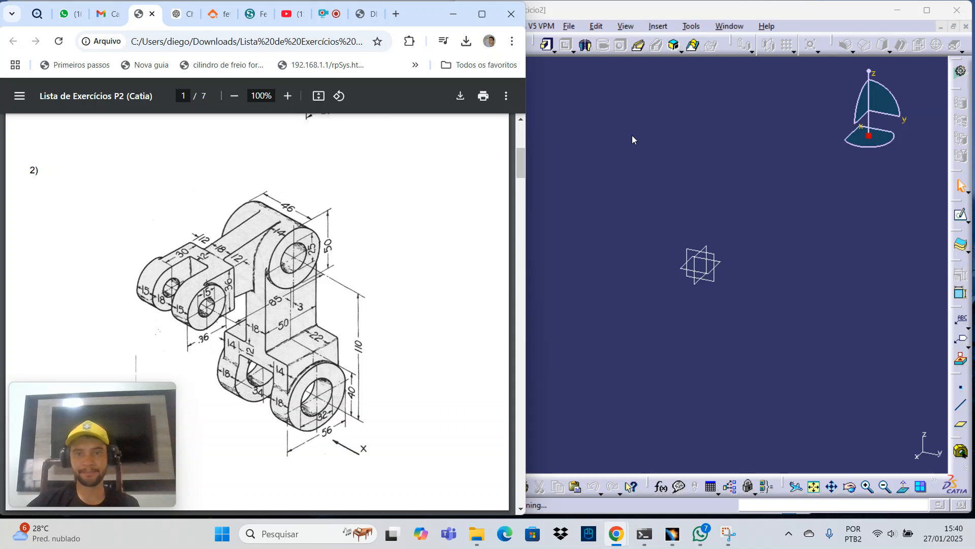
# Switch to CATIA, apply the standard right view and start a sketch on the zx plane.
pyautogui.click(633, 135)
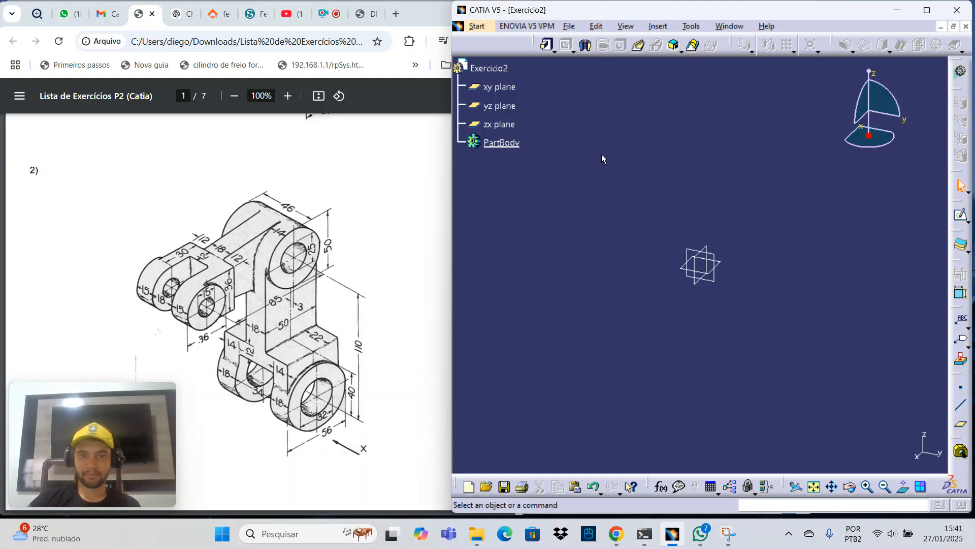
pyautogui.click(501, 124)
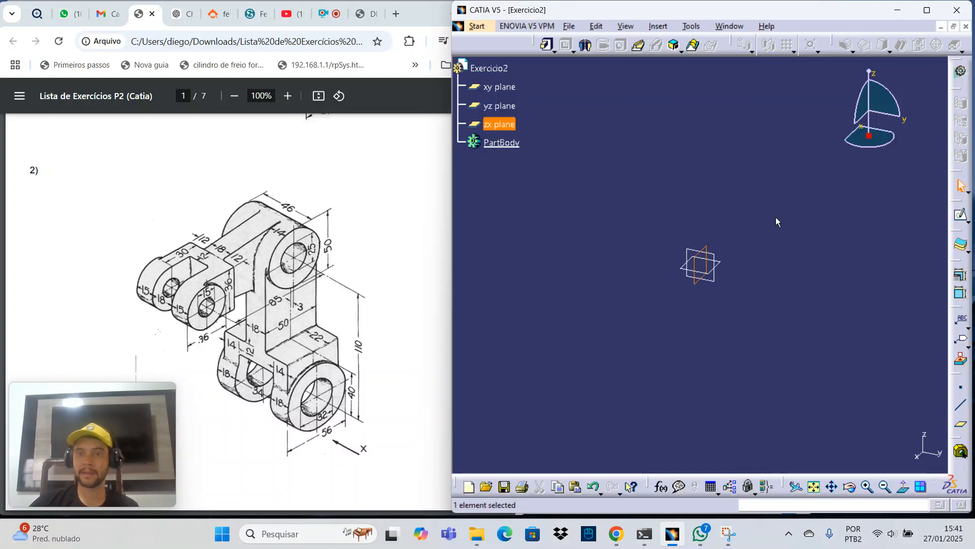
pyautogui.click(927, 10)
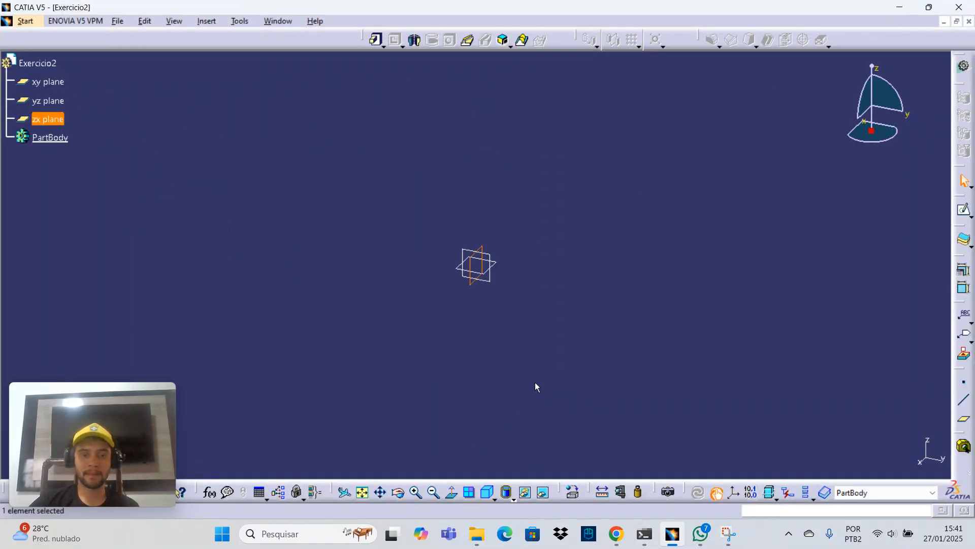
pyautogui.click(496, 499)
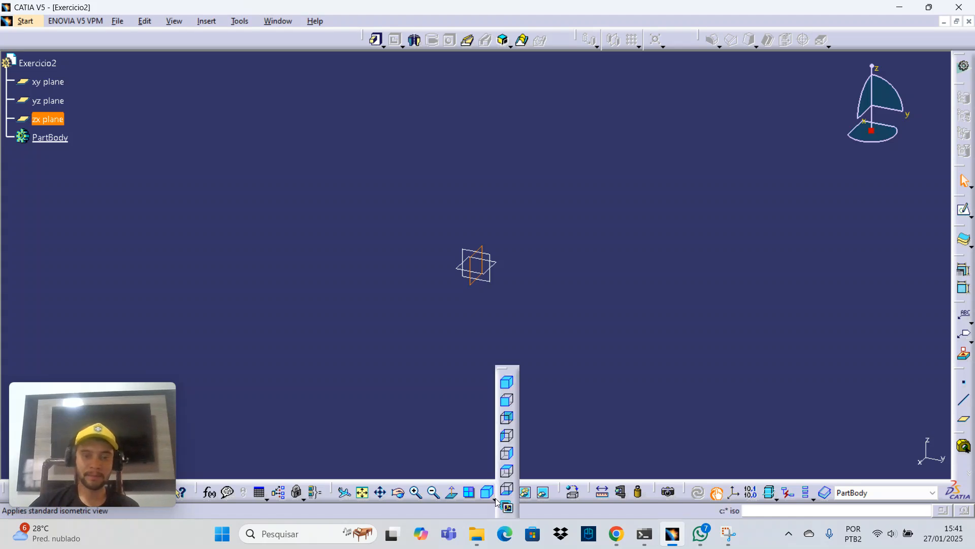
pyautogui.click(507, 453)
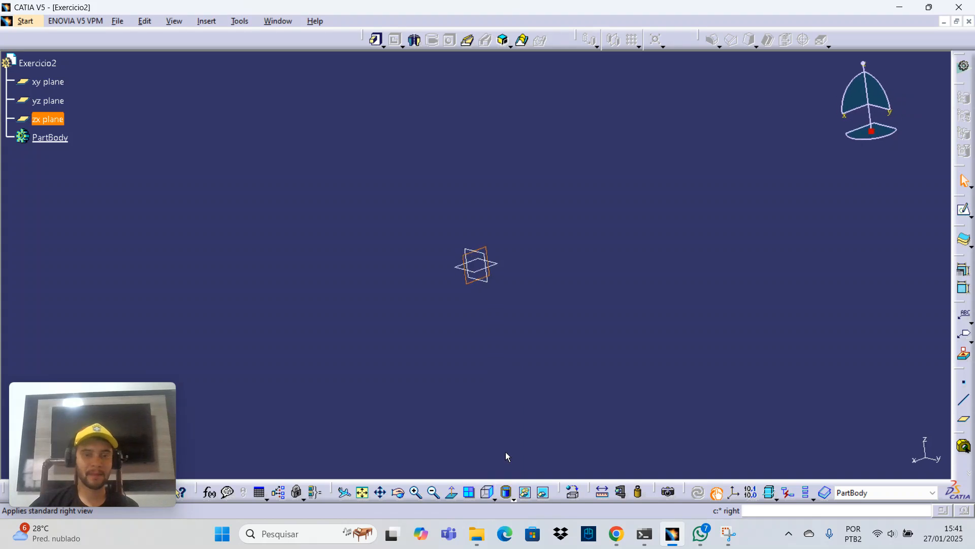
pyautogui.click(497, 280)
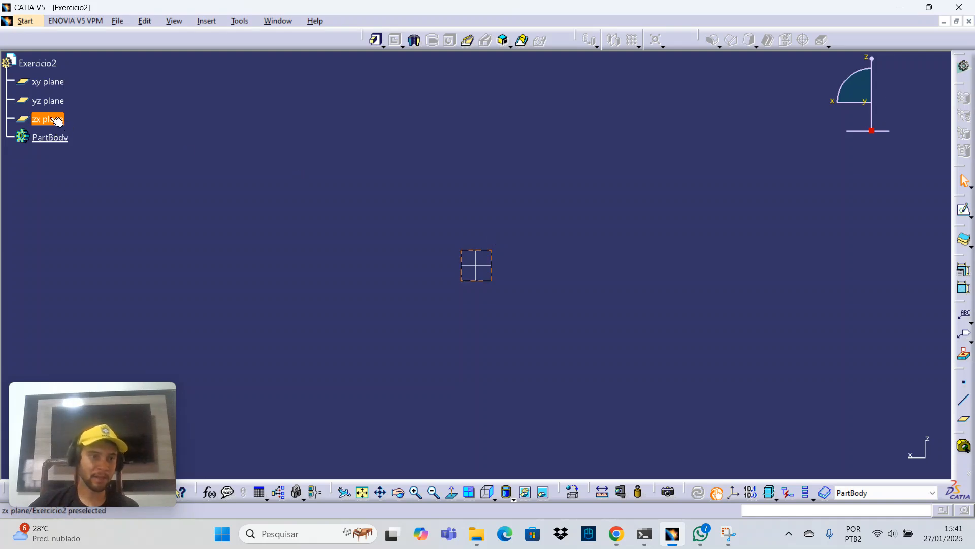
pyautogui.click(929, 7)
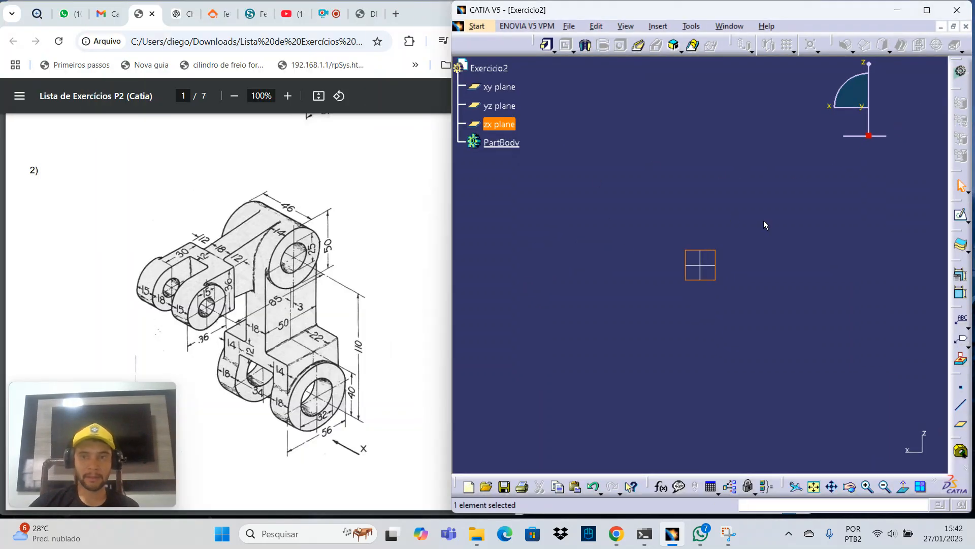
pyautogui.click(960, 215)
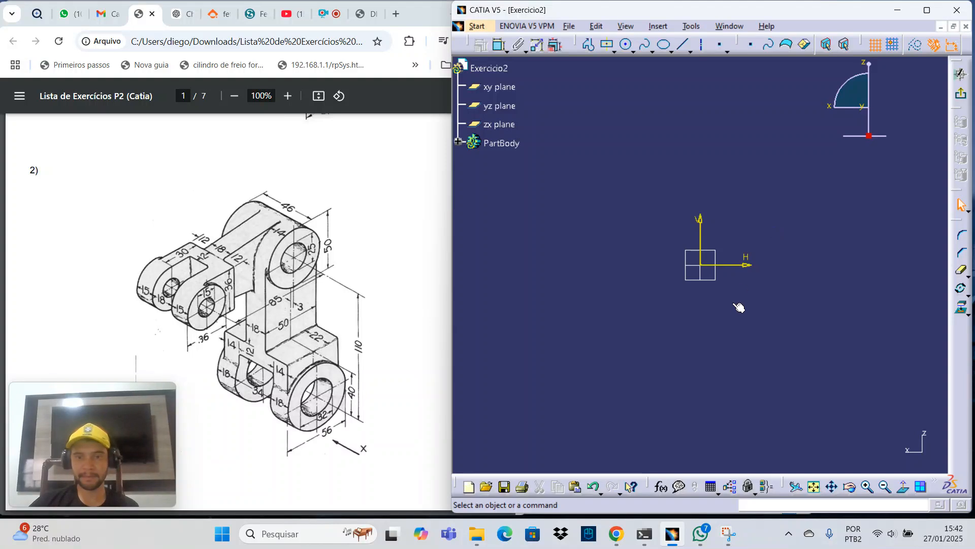
pyautogui.moveTo(648, 339)
pyautogui.mouseDown(button='middle')
pyautogui.moveTo(625, 333)
pyautogui.moveTo(620, 343)
pyautogui.mouseUp(button='middle')
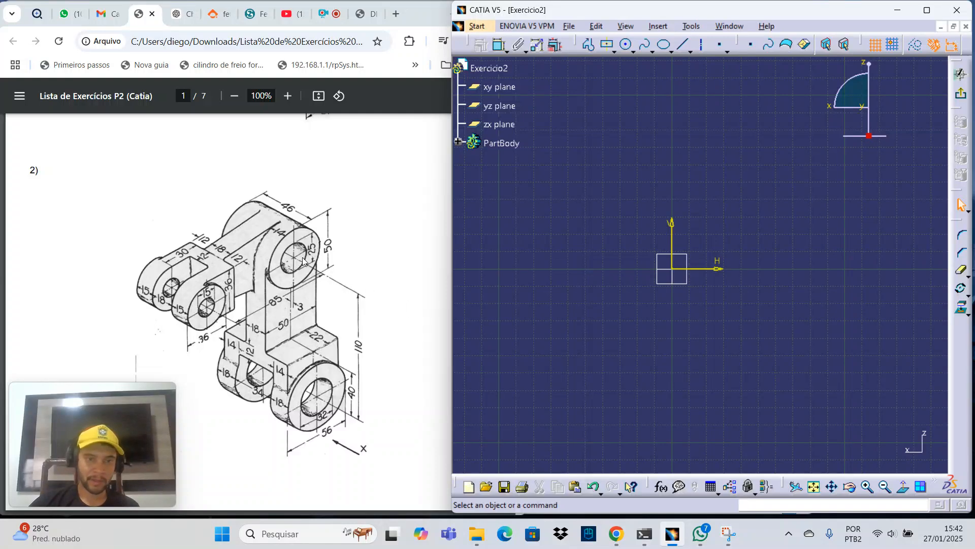
pyautogui.moveTo(642, 344); pyautogui.dragTo(700, 343, button='middle')
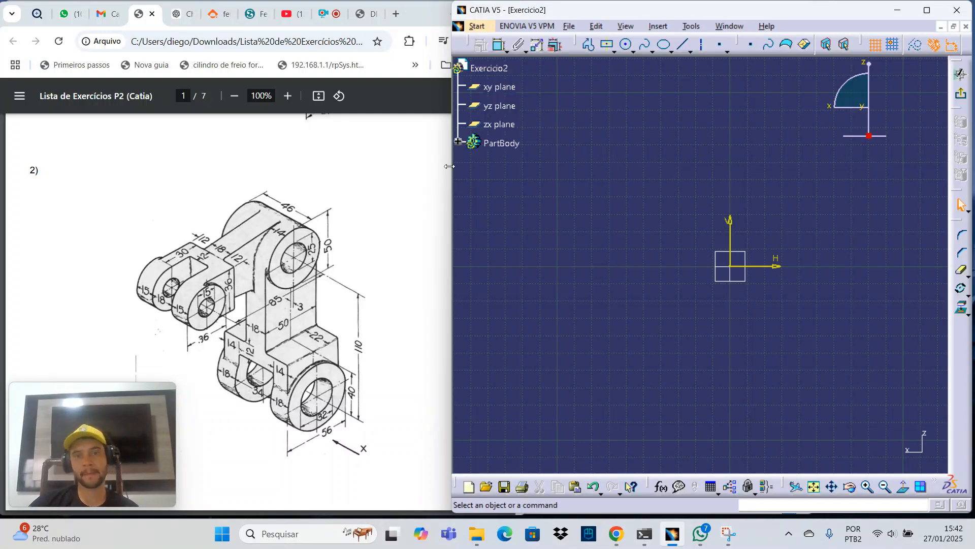
# Sketch a closed inverted-T profile hanging from the horizontal axis, about 97 mm tall, with a rectangular notch in the underside of its base.
pyautogui.click(590, 46)
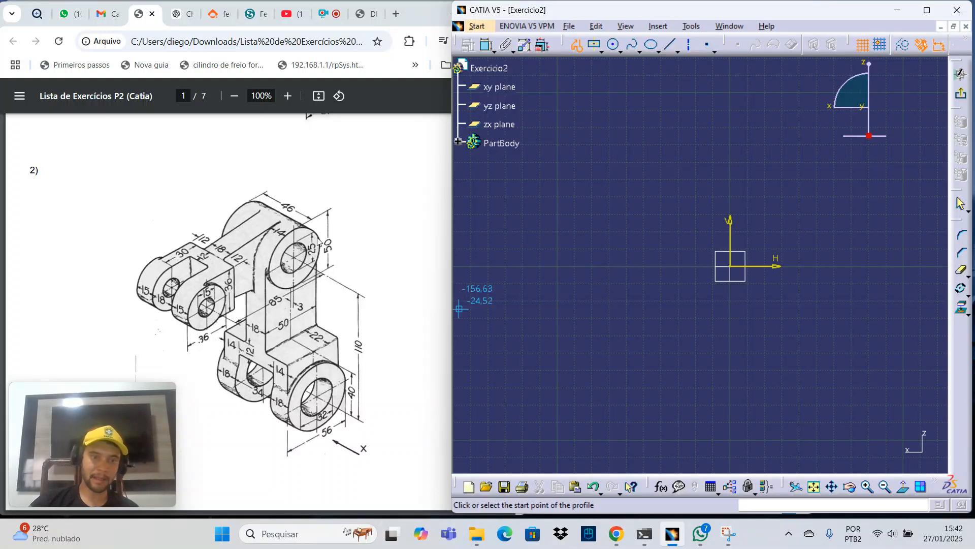
pyautogui.click(709, 266)
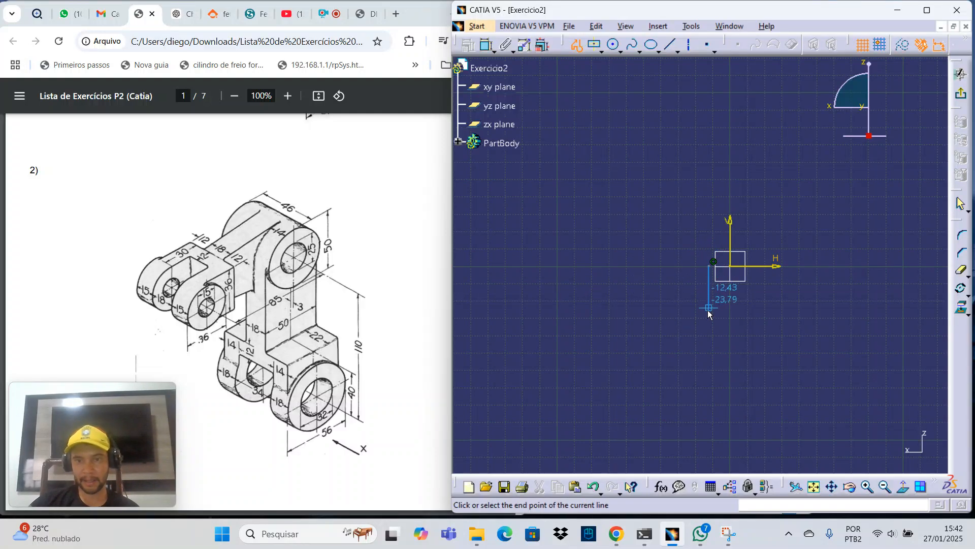
pyautogui.click(709, 386)
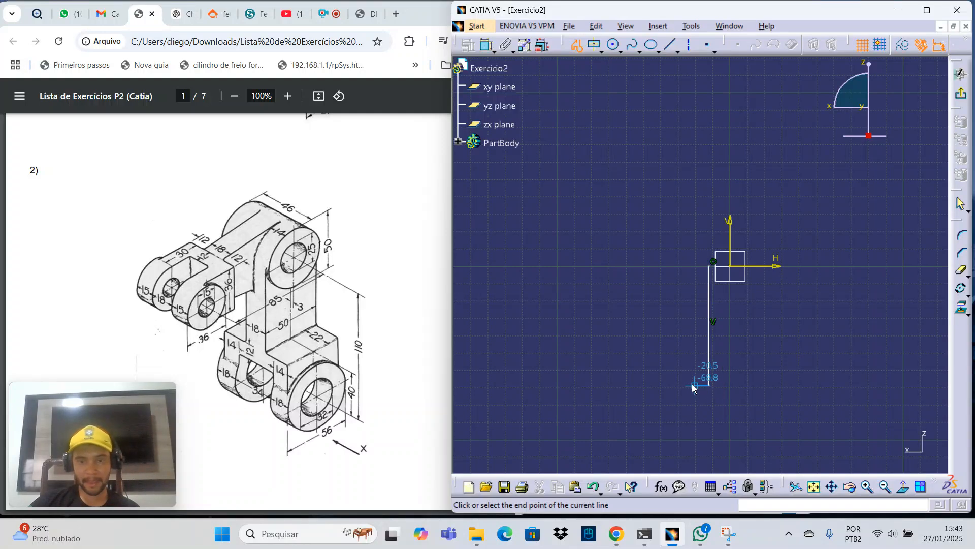
pyautogui.click(663, 385)
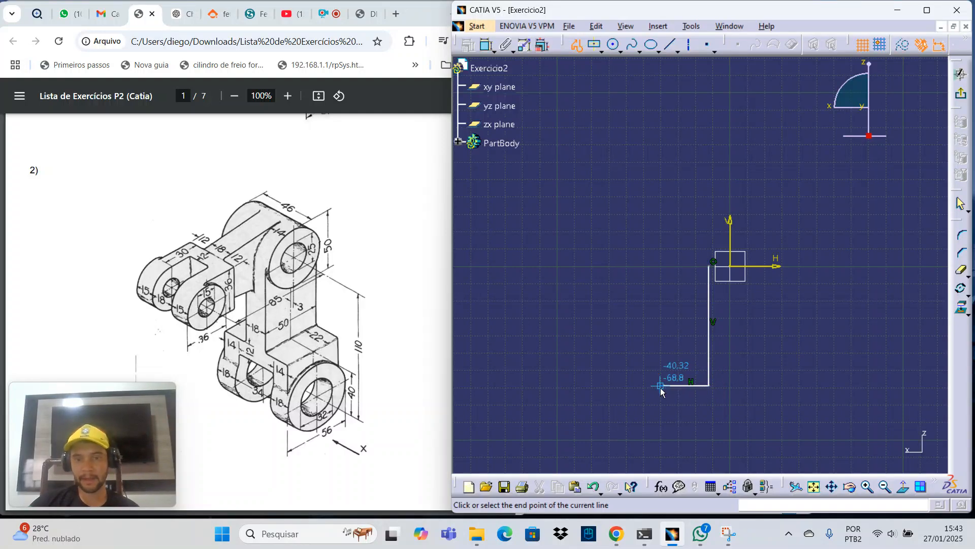
pyautogui.click(663, 435)
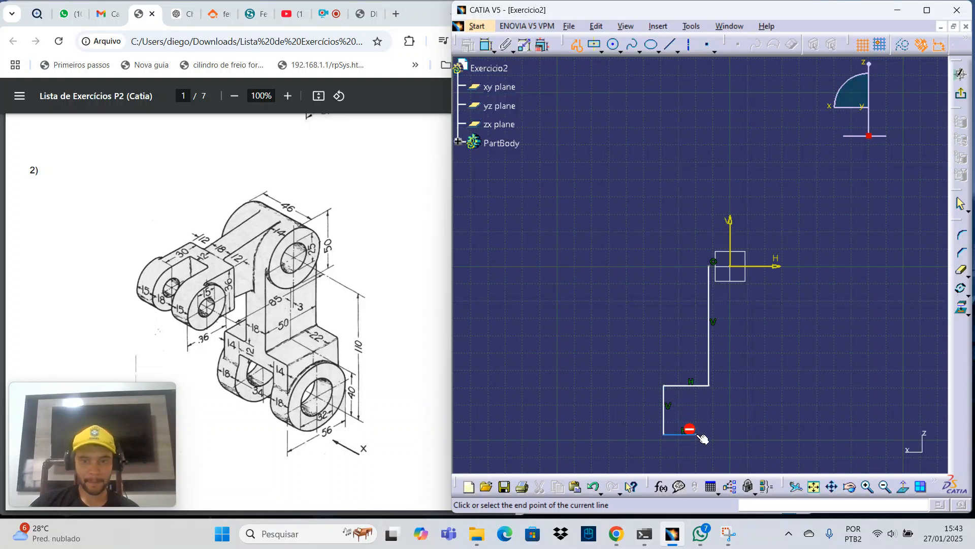
pyautogui.click(696, 435)
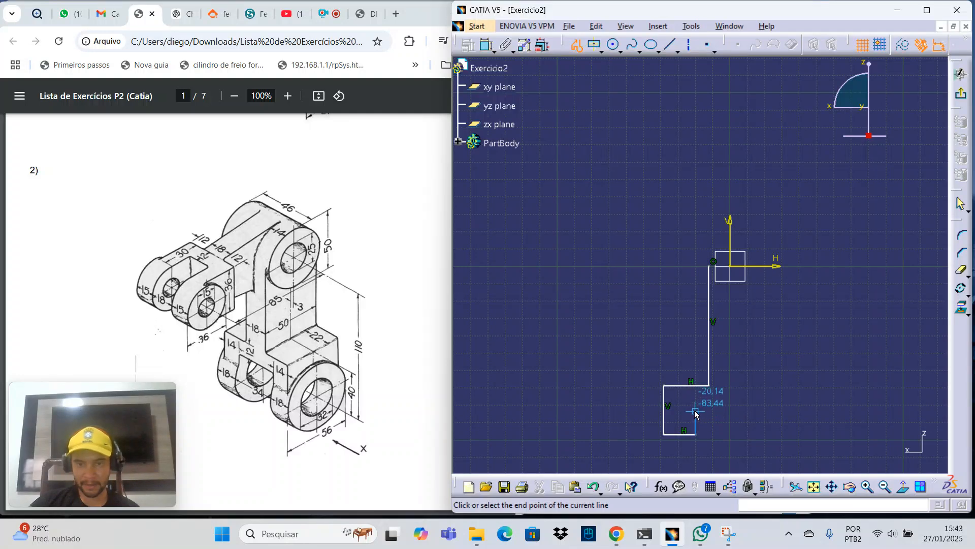
pyautogui.click(696, 411)
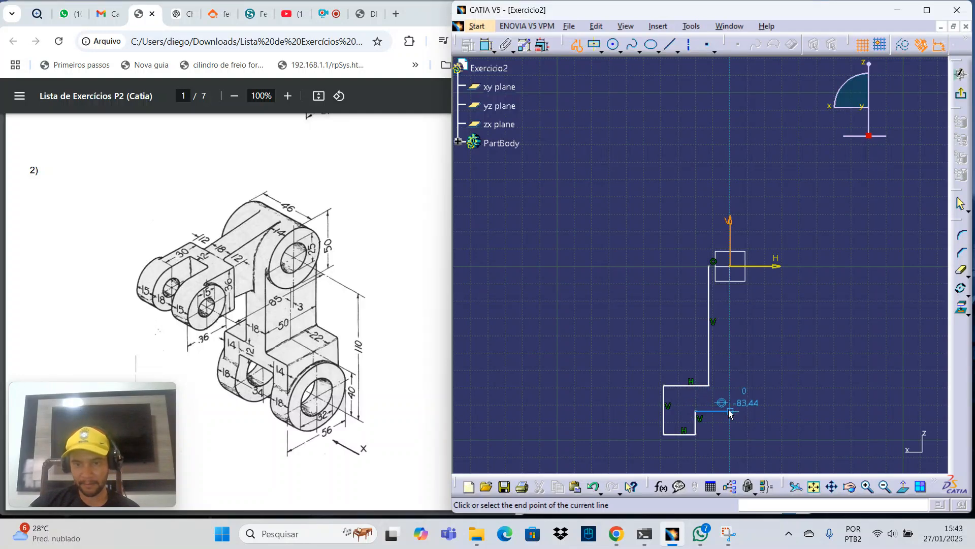
pyautogui.click(758, 410)
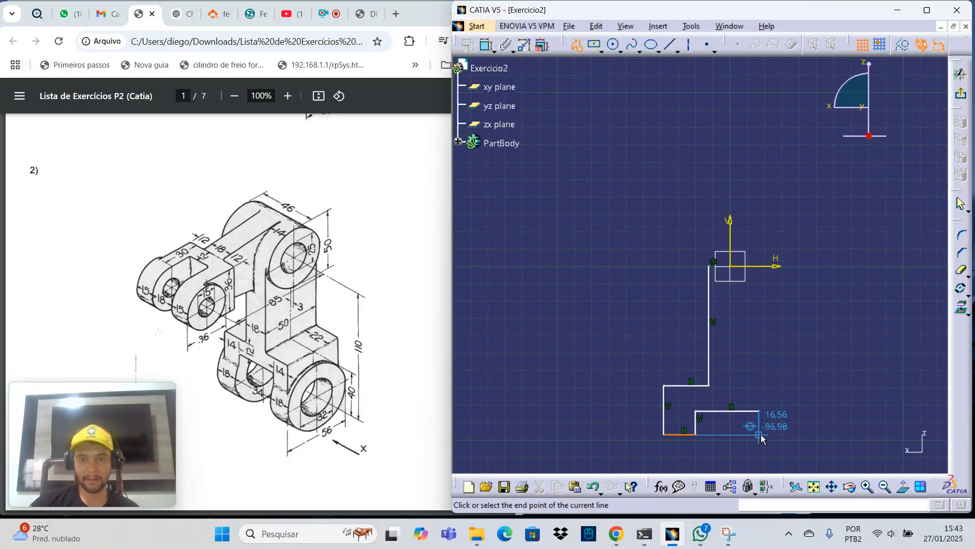
pyautogui.click(760, 434)
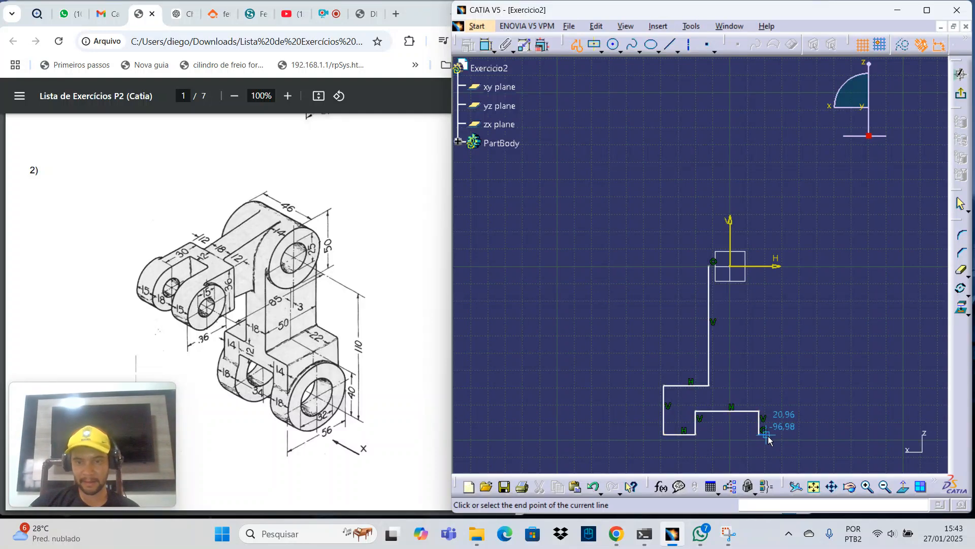
pyautogui.click(785, 435)
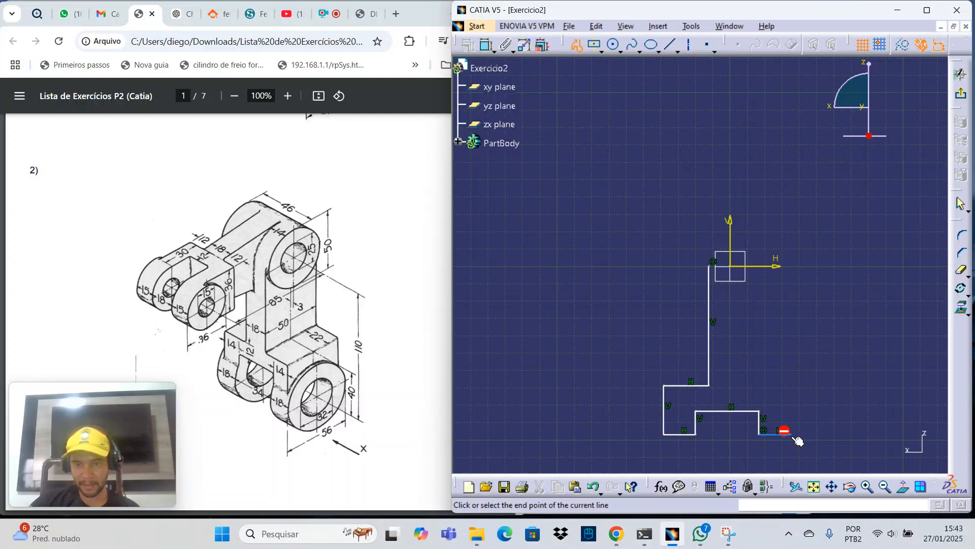
pyautogui.click(789, 387)
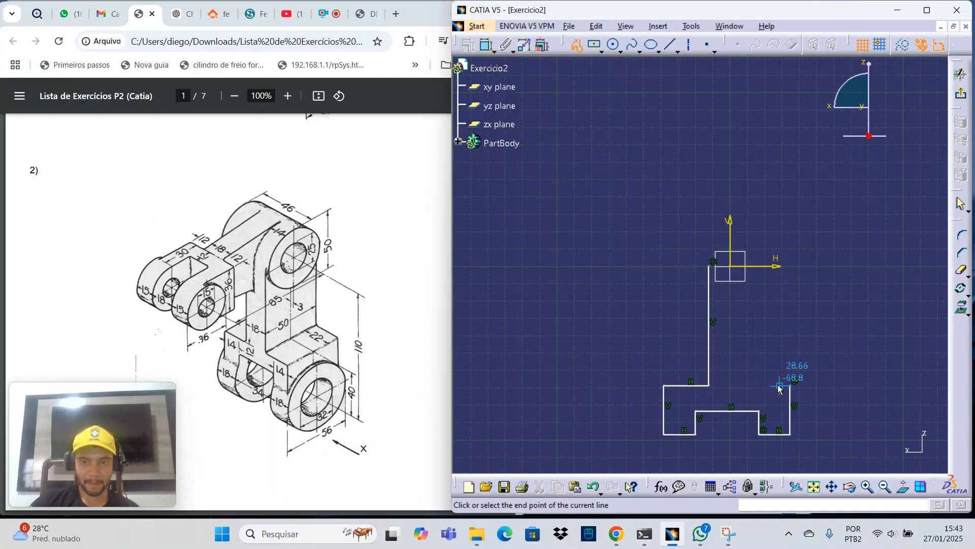
pyautogui.click(751, 386)
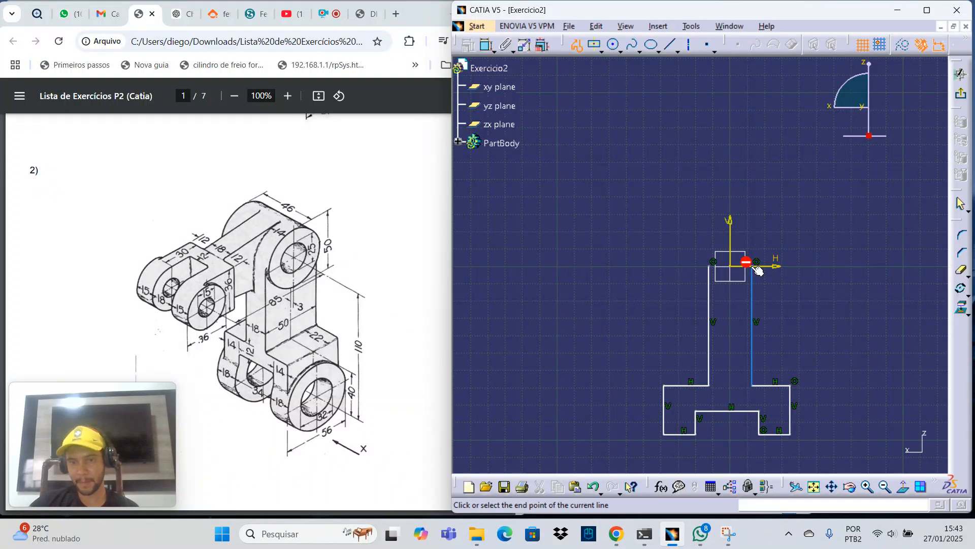
pyautogui.click(753, 266)
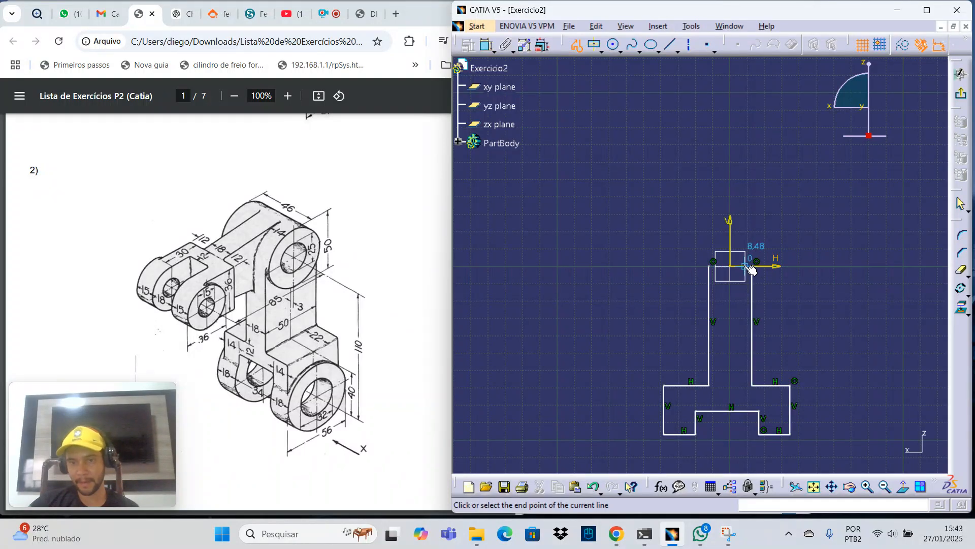
pyautogui.click(716, 269)
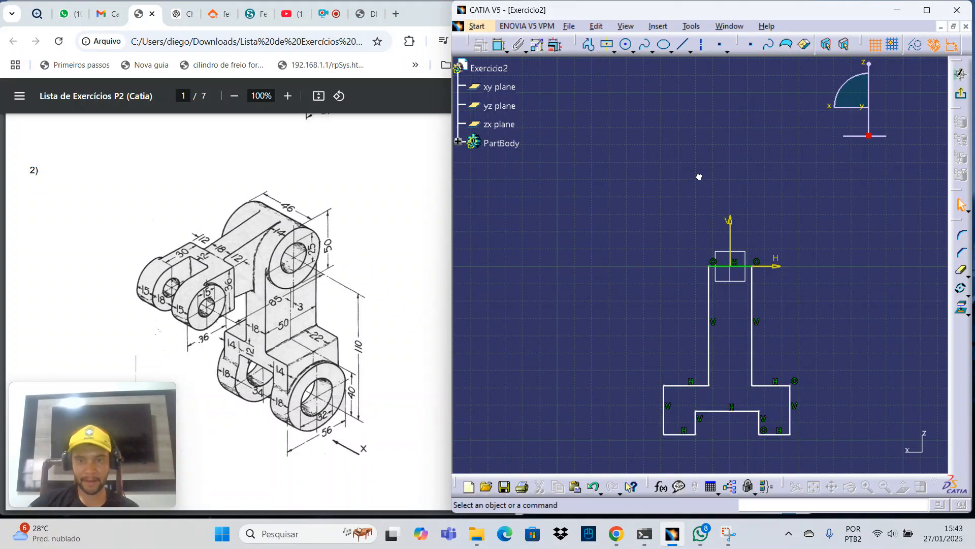
# Dimension the profile's overall height between its top edge and the right foot's bottom edge, and set it to 110 mm.
pyautogui.moveTo(809, 265); pyautogui.dragTo(776, 198, button='middle')
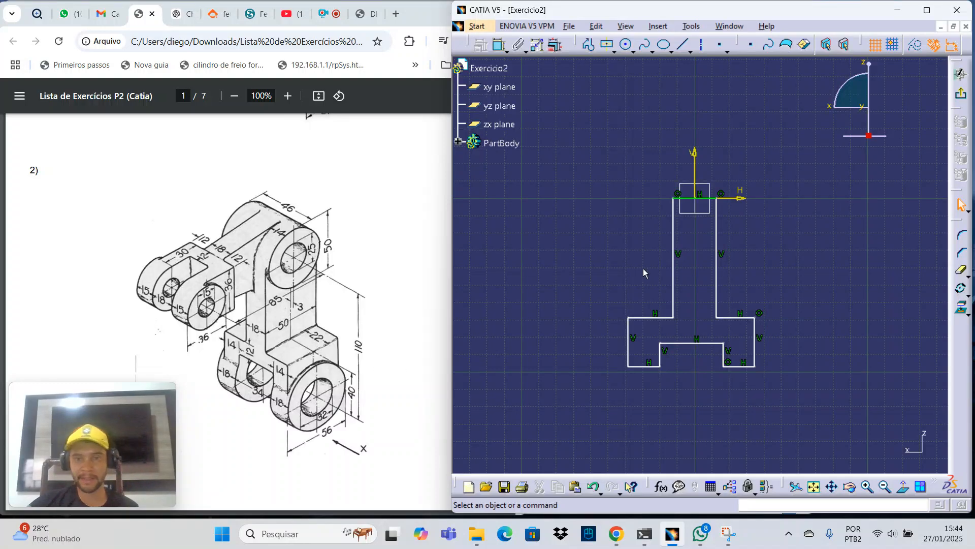
pyautogui.click(729, 200)
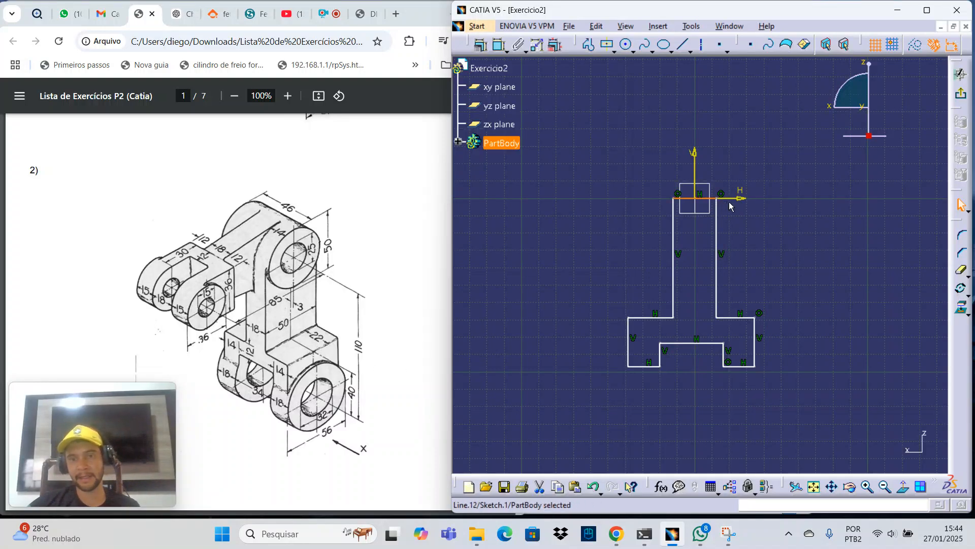
pyautogui.keyDown('ctrl'); pyautogui.click(739, 367); pyautogui.keyUp('ctrl')
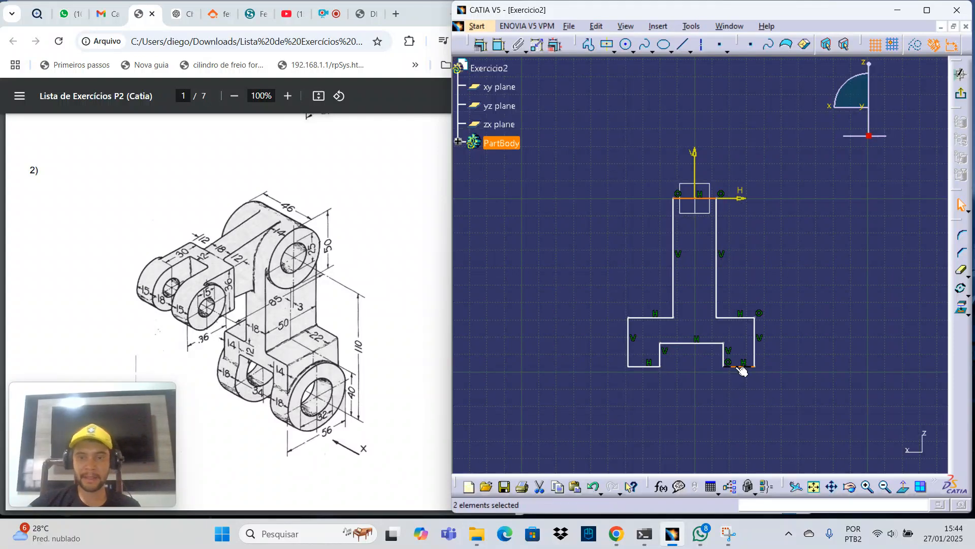
pyautogui.click(498, 45)
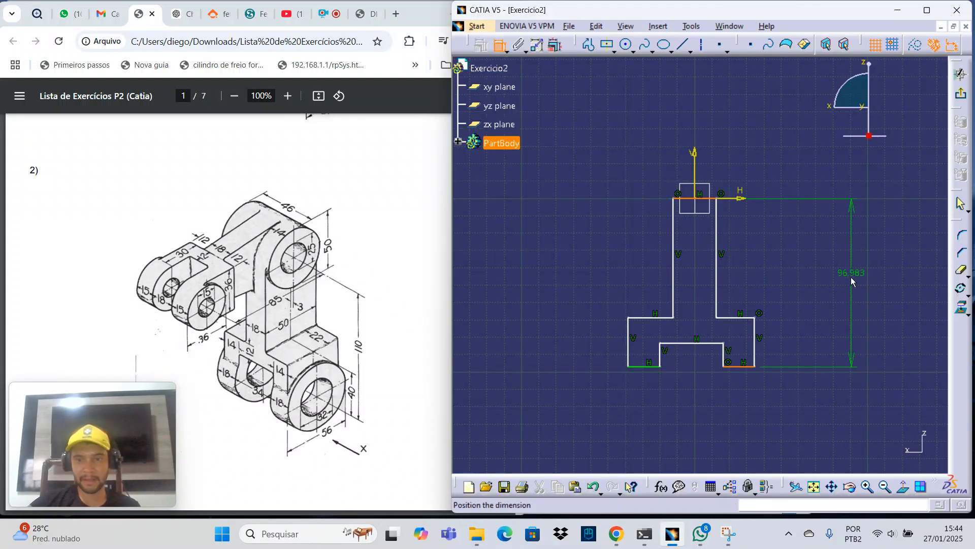
pyautogui.click(852, 279)
pyautogui.doubleClick(853, 285)
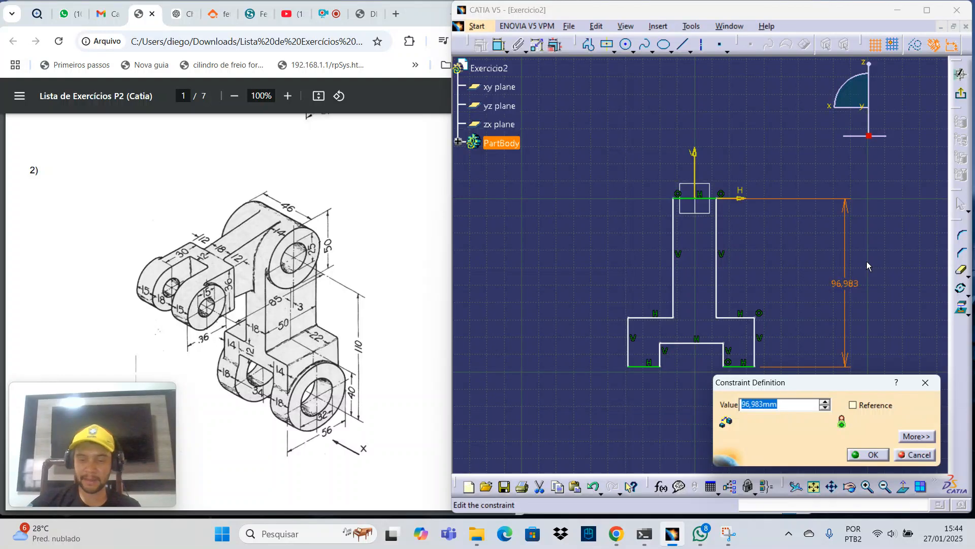
pyautogui.write('110')
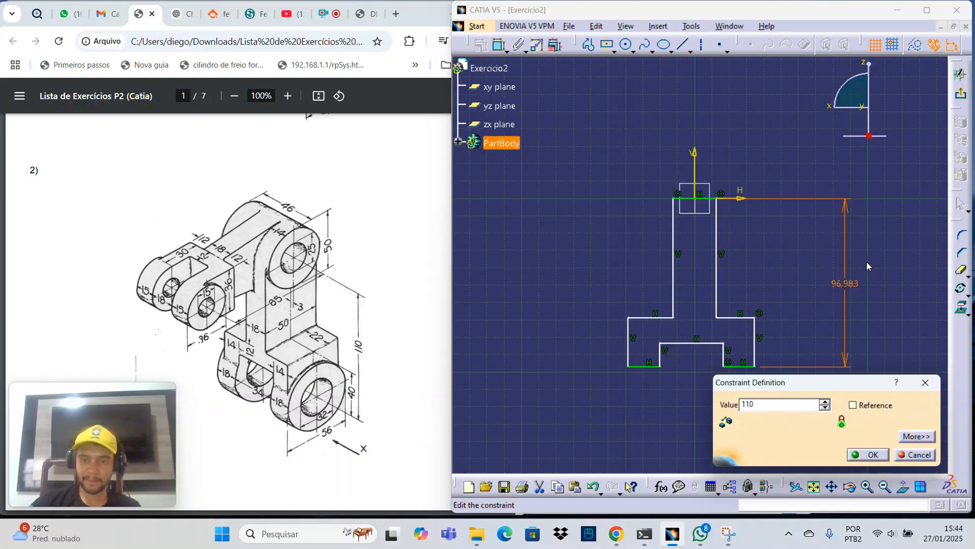
pyautogui.press('Return')
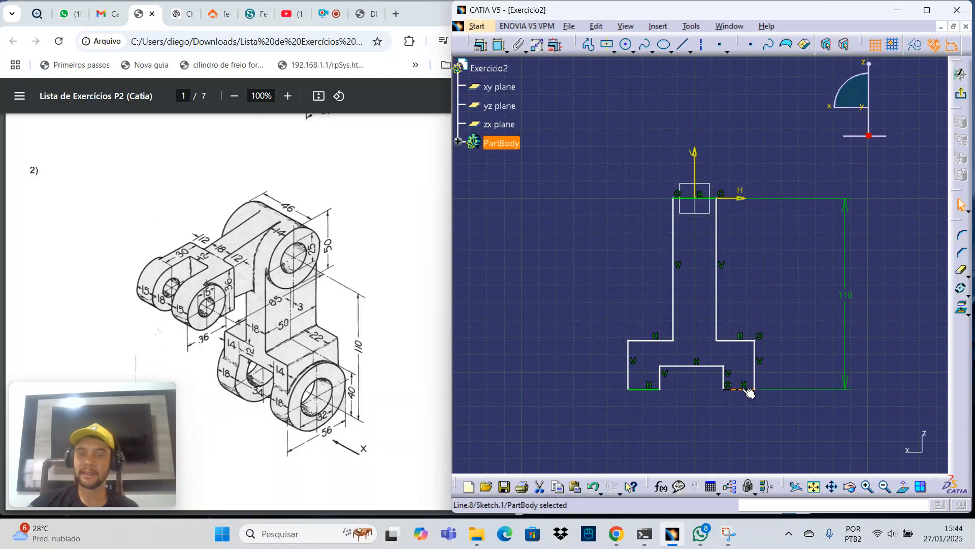
# Dimension the base's height between its right shoulder edge and the right foot's bottom edge, and set it to 40 mm.
pyautogui.keyDown('ctrl'); pyautogui.click(741, 341); pyautogui.keyUp('ctrl')
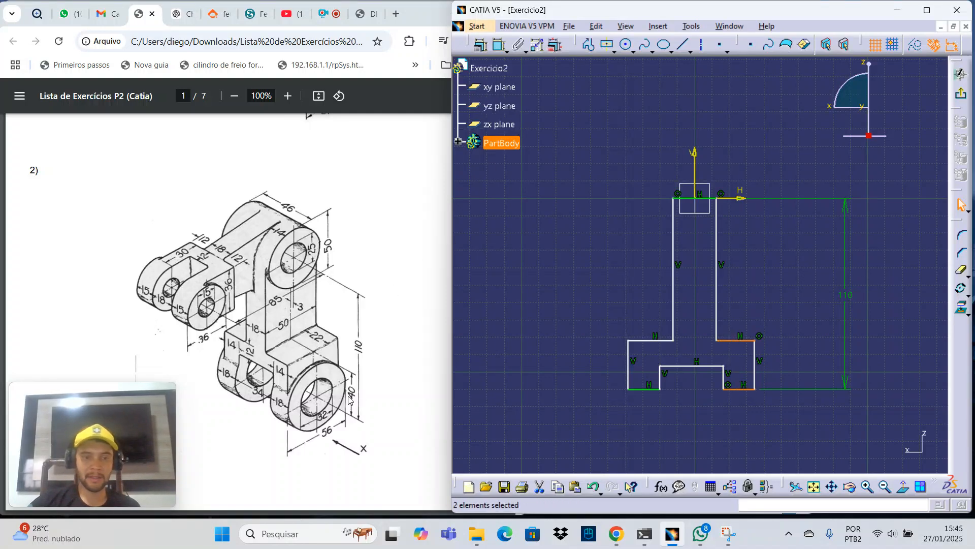
pyautogui.click(499, 45)
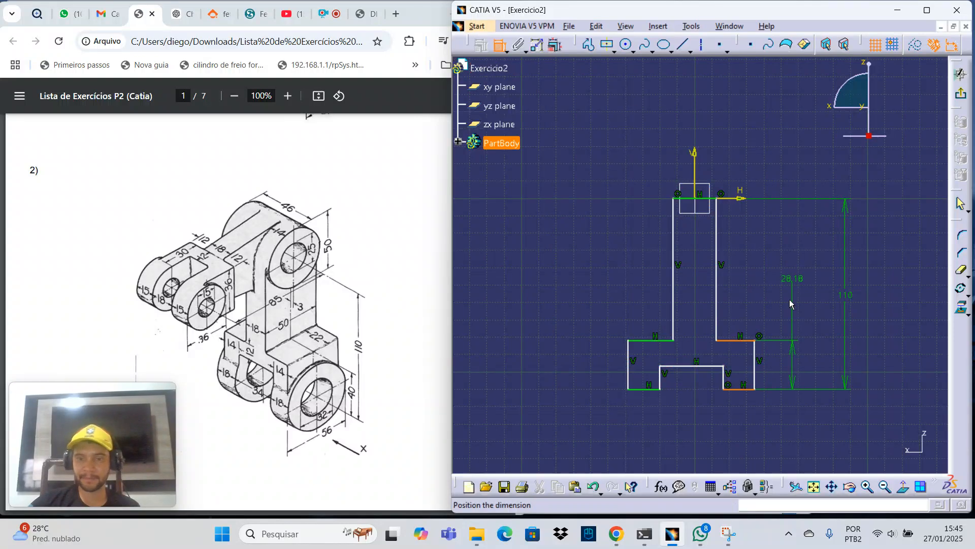
pyautogui.click(786, 361)
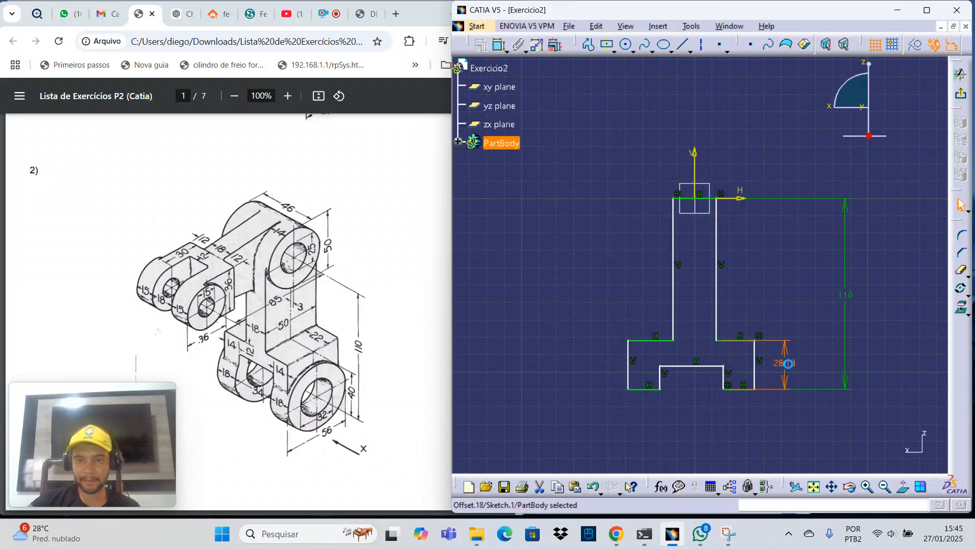
pyautogui.doubleClick(788, 363)
pyautogui.write('40')
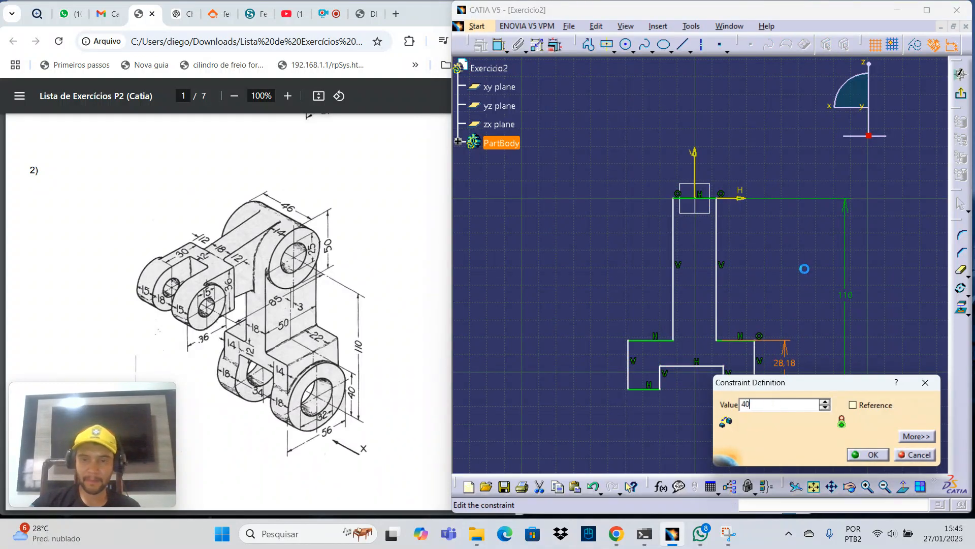
pyautogui.press('Return')
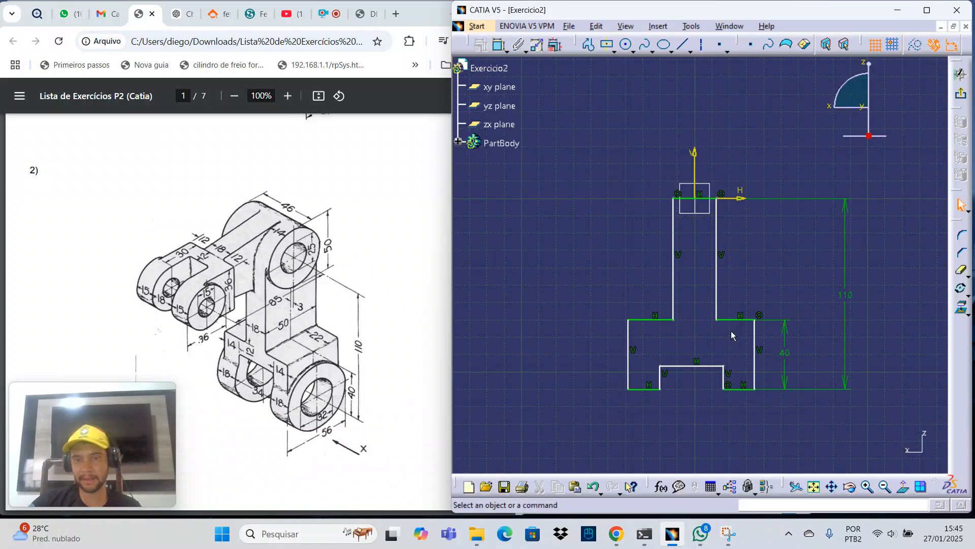
# Dimension the thickness between the base's shoulder edge and the top of the notch, and set it to 12 mm.
pyautogui.click(710, 370)
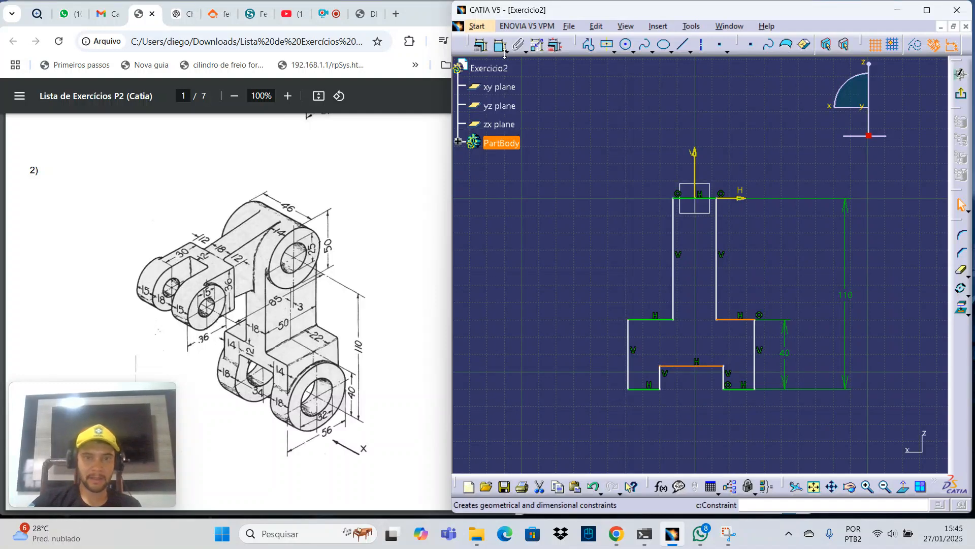
pyautogui.click(500, 46)
pyautogui.click(699, 346)
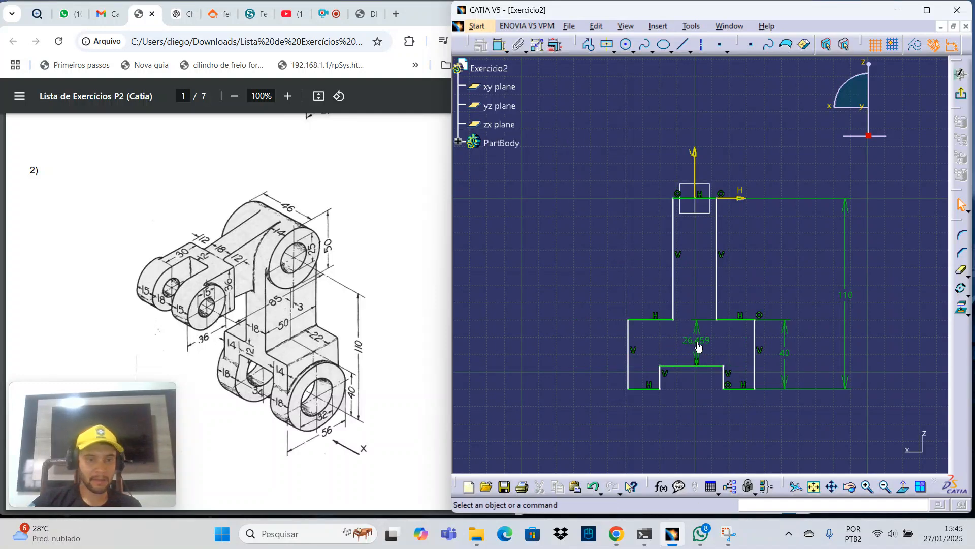
pyautogui.doubleClick(703, 345)
pyautogui.write('12mm')
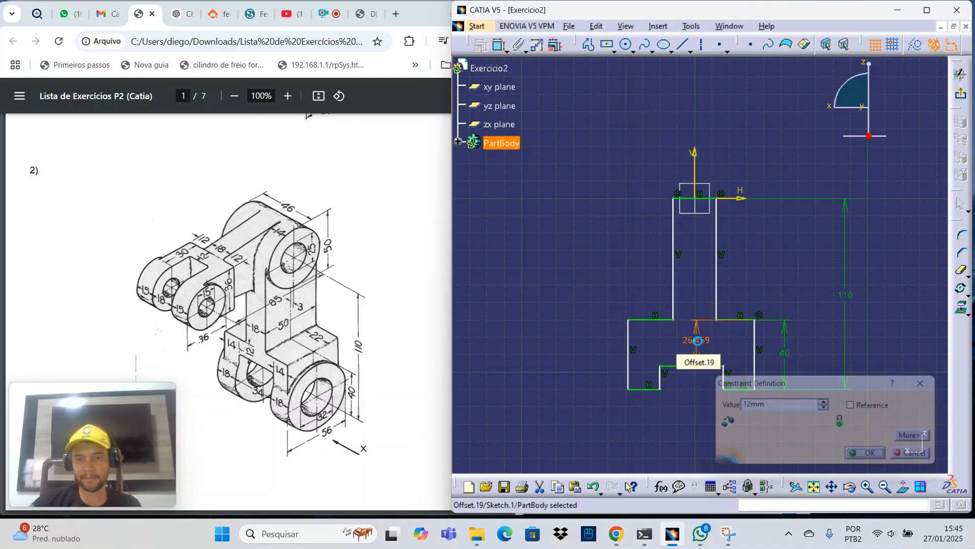
pyautogui.press('Return')
pyautogui.click(639, 262)
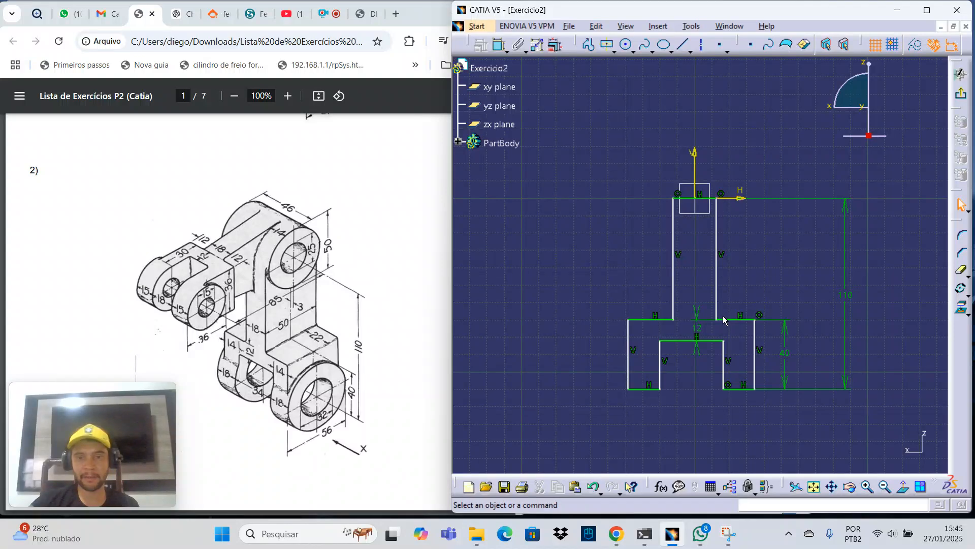
pyautogui.moveTo(735, 390); pyautogui.dragTo(727, 411)
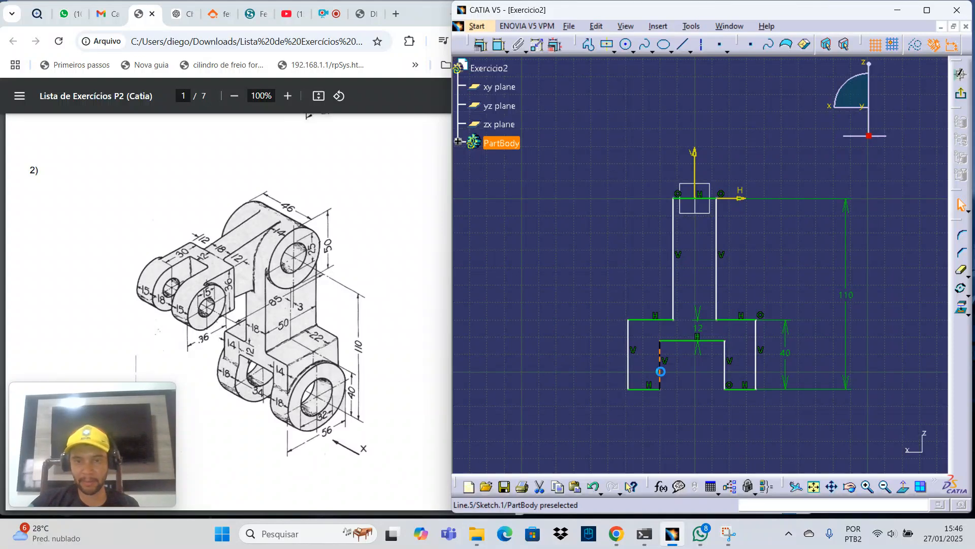
pyautogui.moveTo(660, 371); pyautogui.dragTo(660, 372)
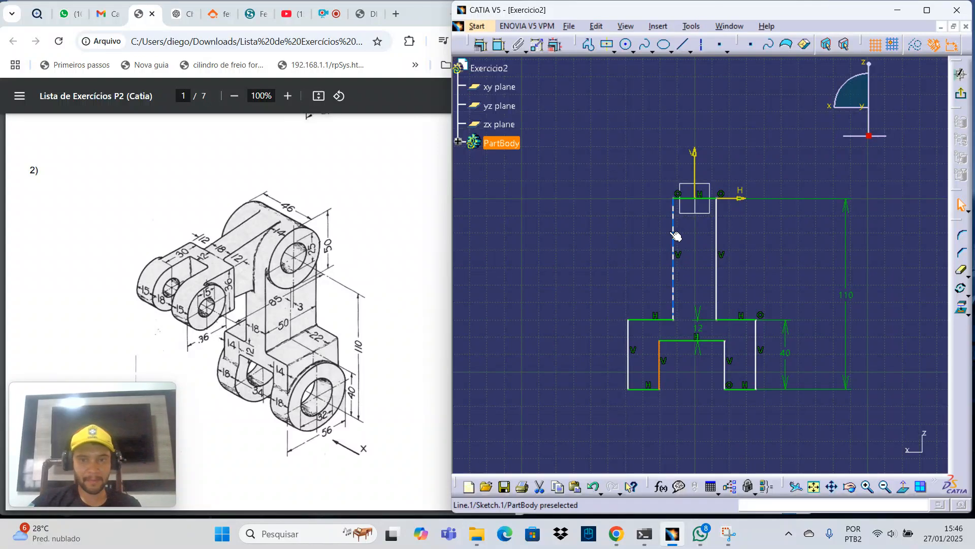
pyautogui.click(701, 170)
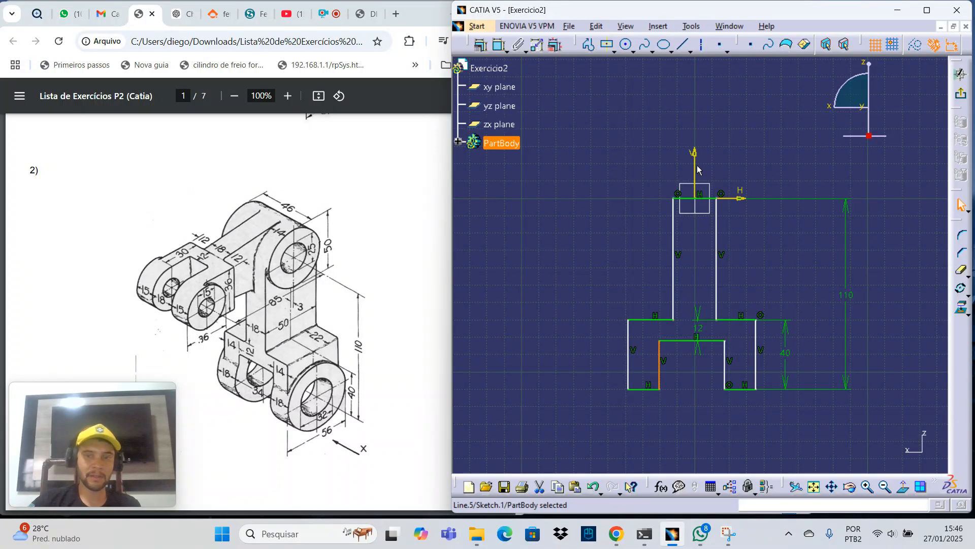
# Constrain the two vertical sides of the stem to be symmetric about the sketch's vertical axis.
pyautogui.click(675, 241)
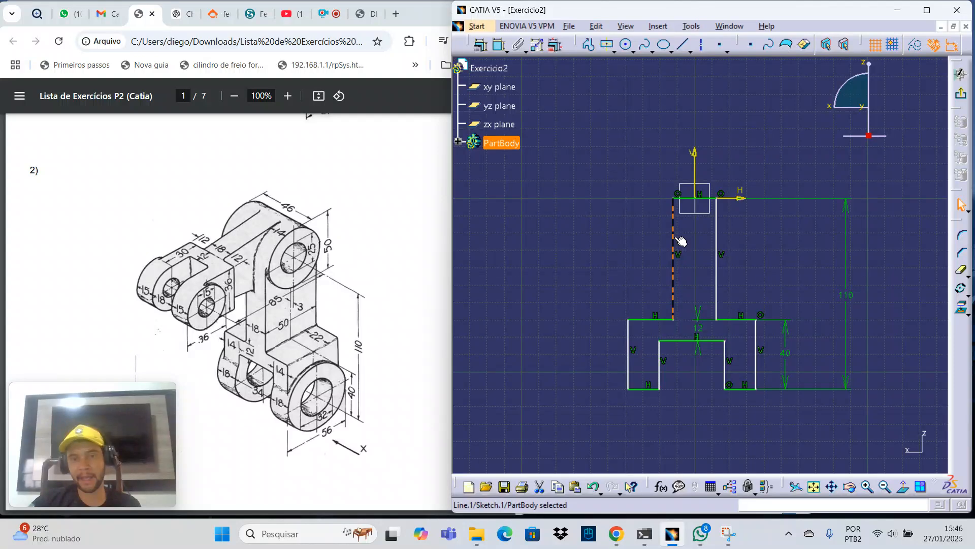
pyautogui.keyDown('ctrl'); pyautogui.click(721, 241); pyautogui.keyUp('ctrl')
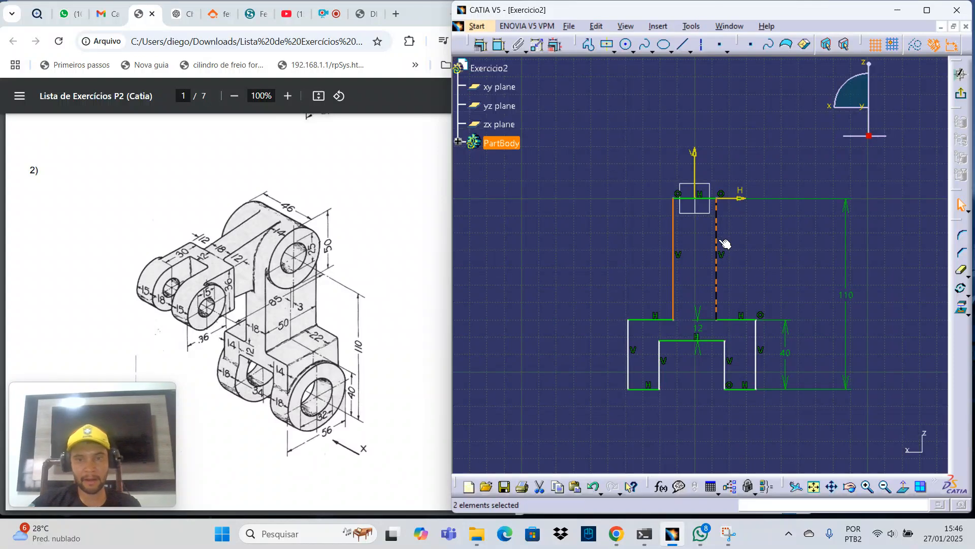
pyautogui.keyDown('ctrl'); pyautogui.click(697, 162); pyautogui.keyUp('ctrl')
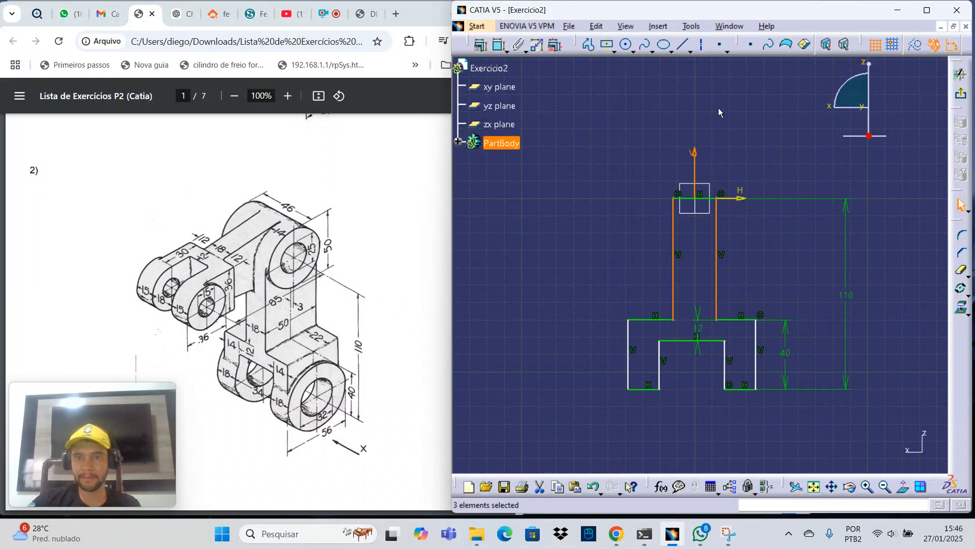
pyautogui.click(480, 45)
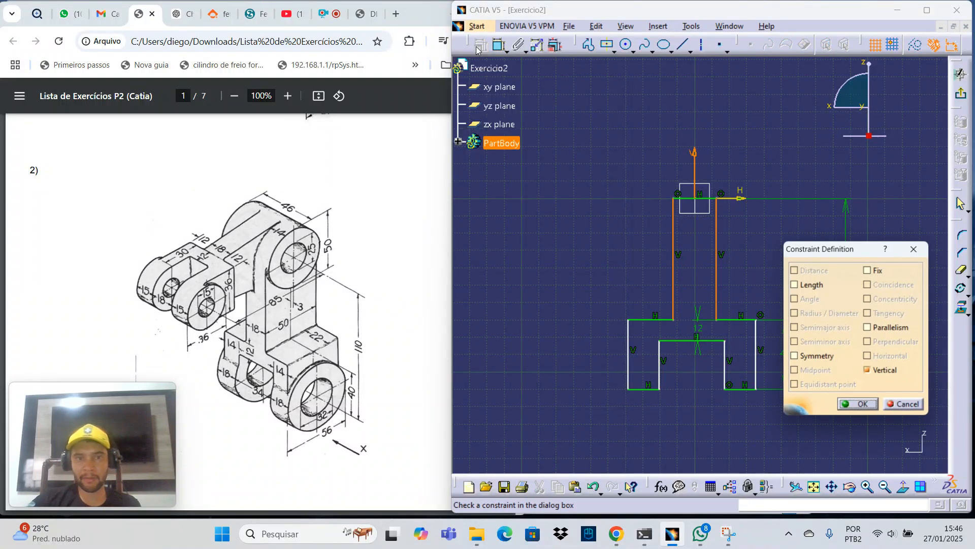
pyautogui.click(794, 358)
pyautogui.click(858, 406)
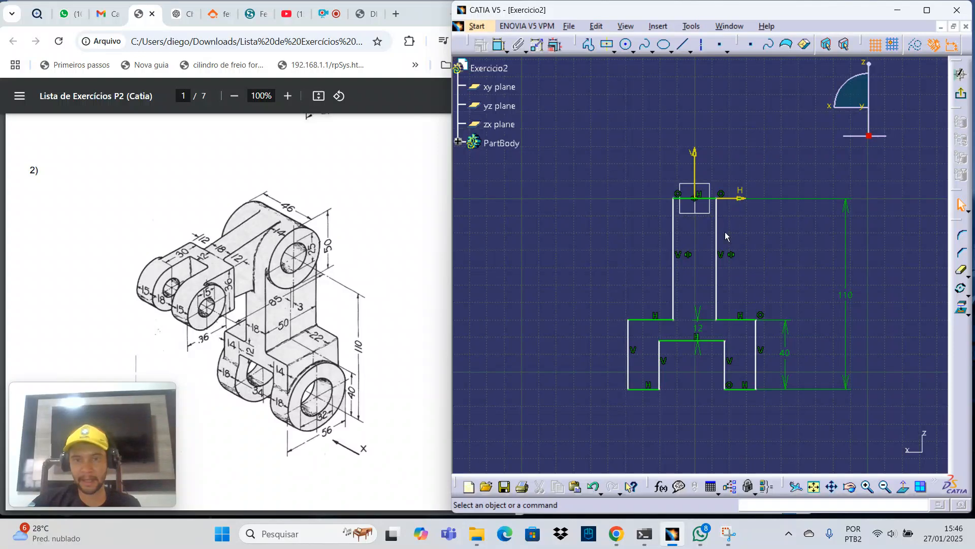
# Constrain the two outer vertical sides of the base to be symmetric about the sketch's vertical axis.
pyautogui.click(633, 366)
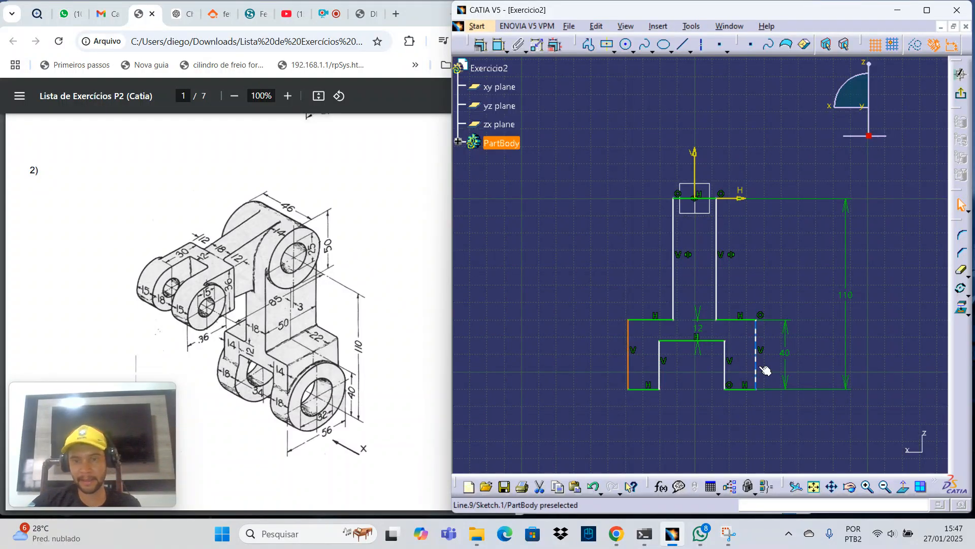
pyautogui.keyDown('ctrl'); pyautogui.click(765, 370); pyautogui.keyUp('ctrl')
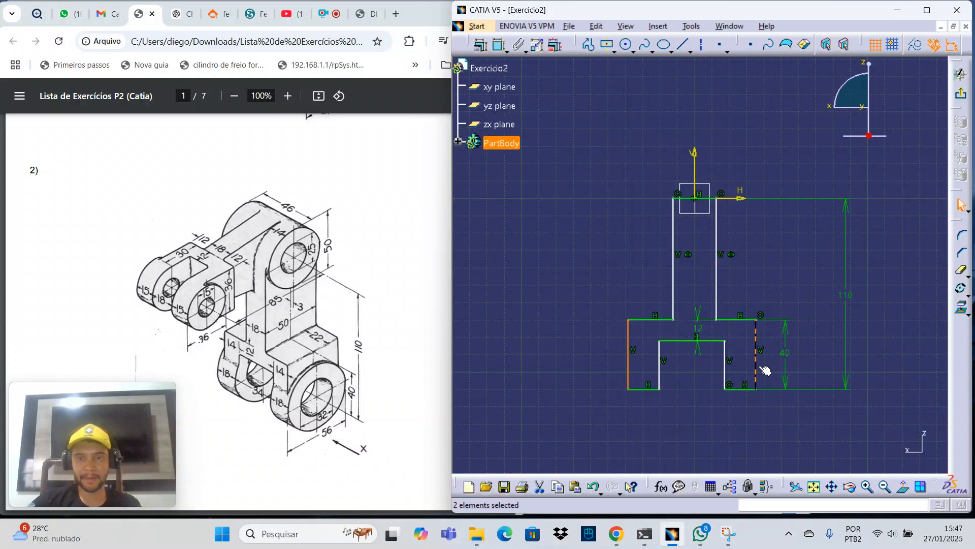
pyautogui.keyDown('ctrl'); pyautogui.click(696, 163); pyautogui.keyUp('ctrl')
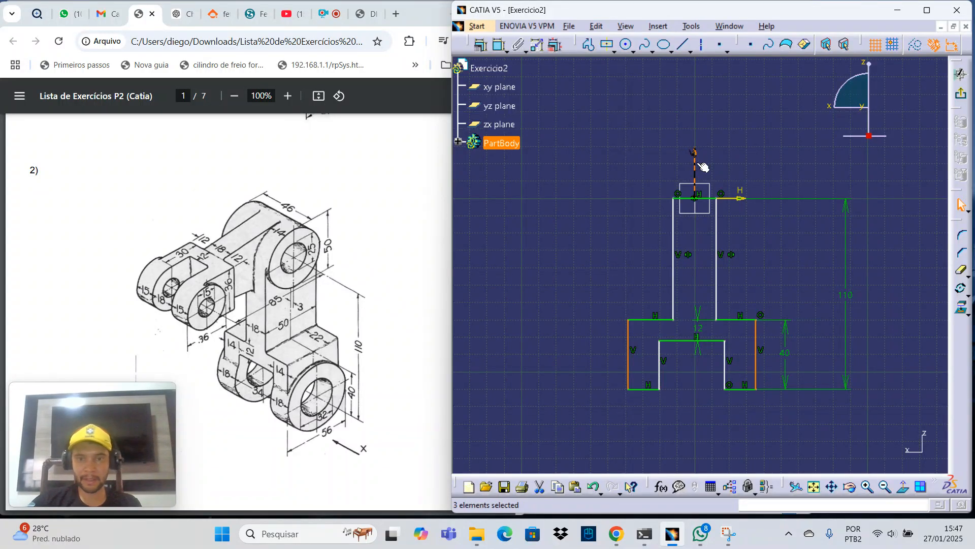
pyautogui.click(485, 46)
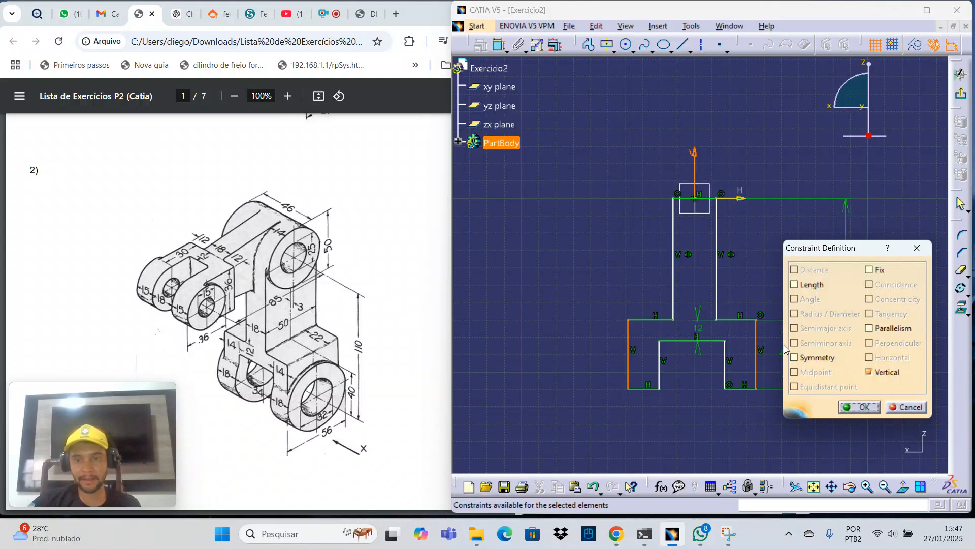
pyautogui.click(794, 358)
pyautogui.click(859, 406)
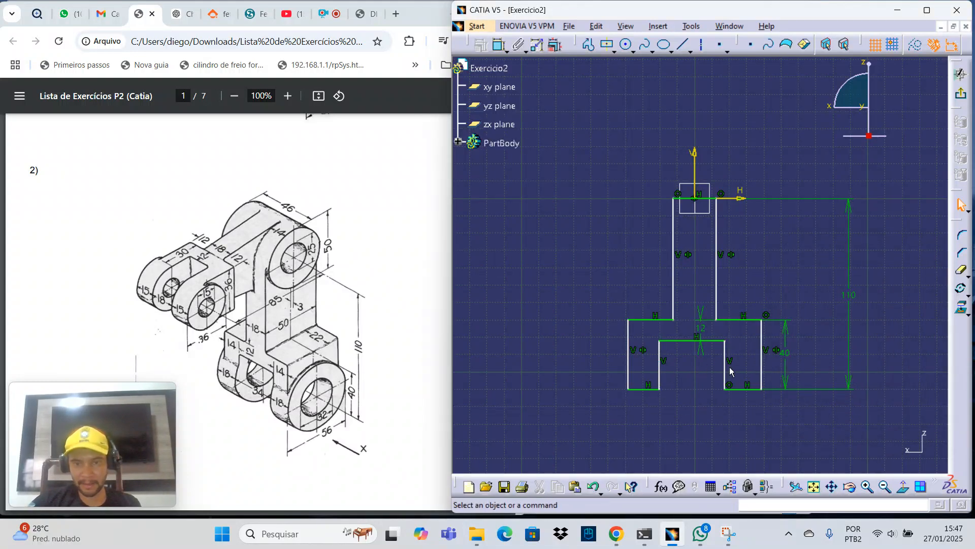
# Constrain the two vertical sides of the notch to be symmetric about the sketch's vertical axis.
pyautogui.click(660, 371)
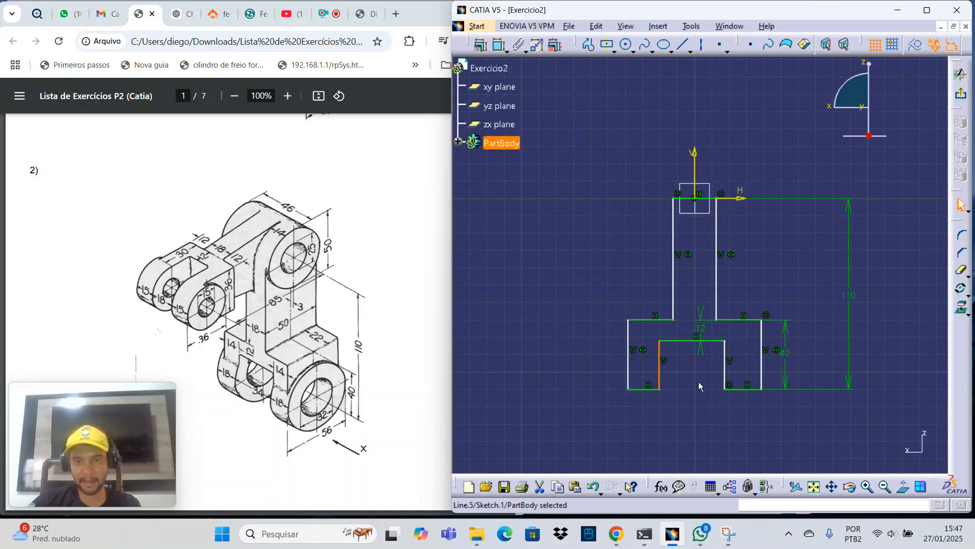
pyautogui.keyDown('ctrl'); pyautogui.click(726, 373); pyautogui.keyUp('ctrl')
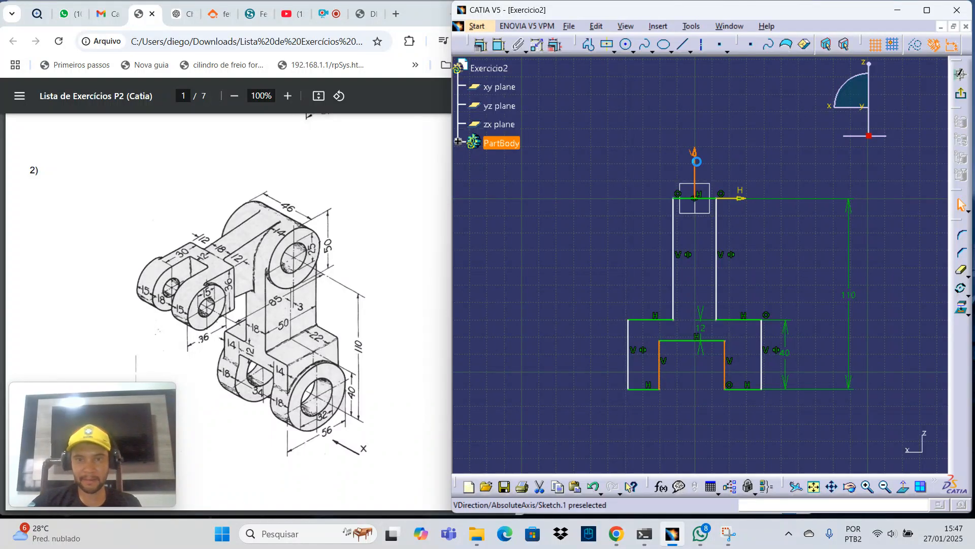
pyautogui.keyDown('ctrl'); pyautogui.click(694, 156); pyautogui.keyUp('ctrl')
pyautogui.click(483, 46)
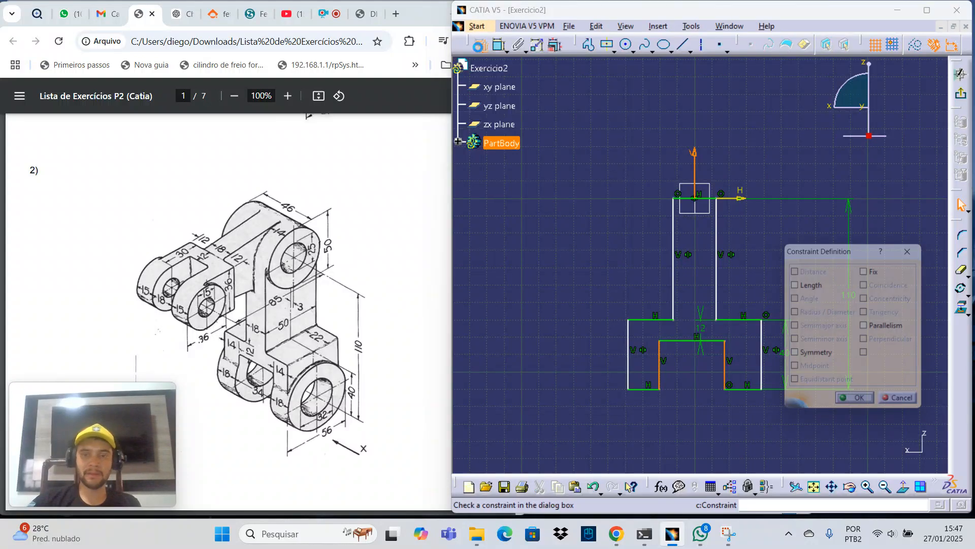
pyautogui.click(795, 358)
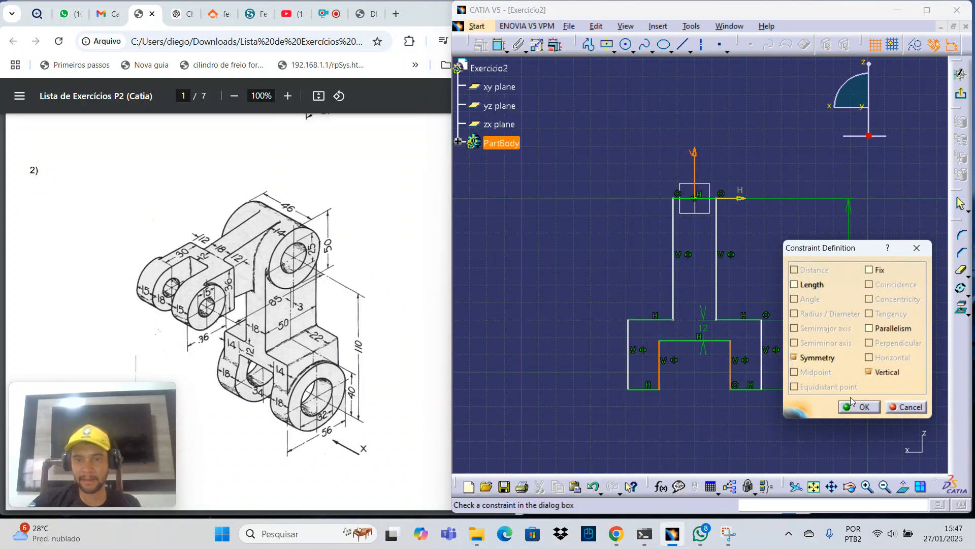
pyautogui.click(860, 407)
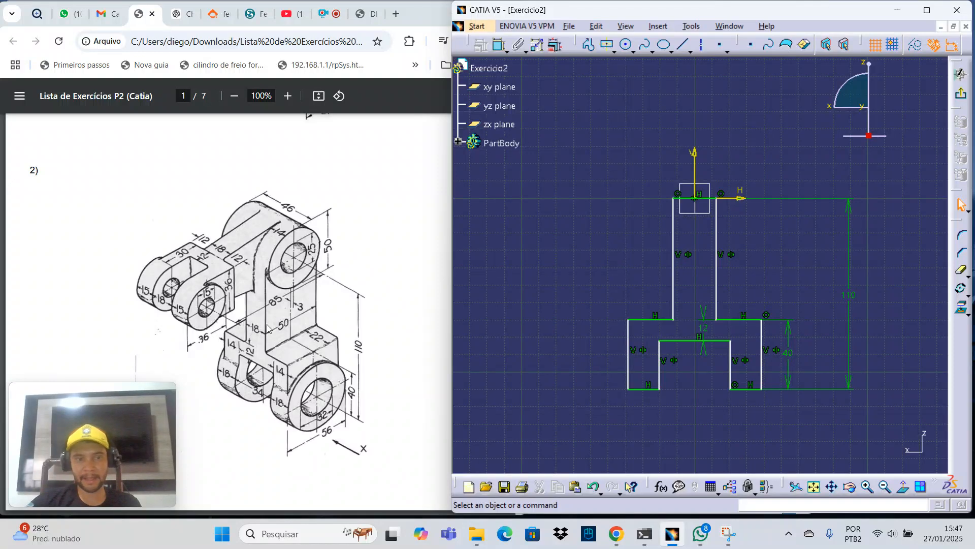
# Dimension the stem's width between its two vertical sides, placing the dimension above the profile, and set it to 18 mm.
pyautogui.click(674, 272)
pyautogui.keyDown('ctrl'); pyautogui.click(721, 282); pyautogui.keyUp('ctrl')
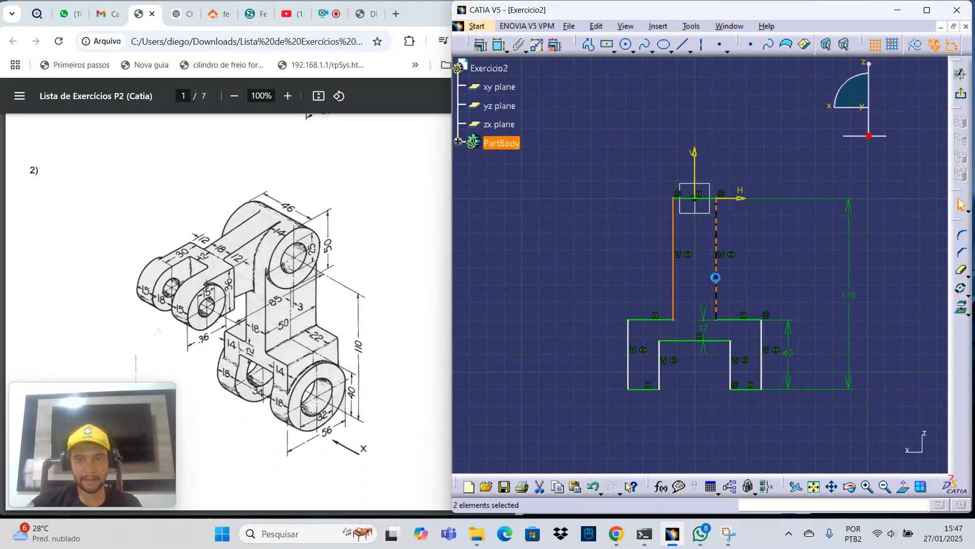
pyautogui.click(500, 45)
pyautogui.click(694, 111)
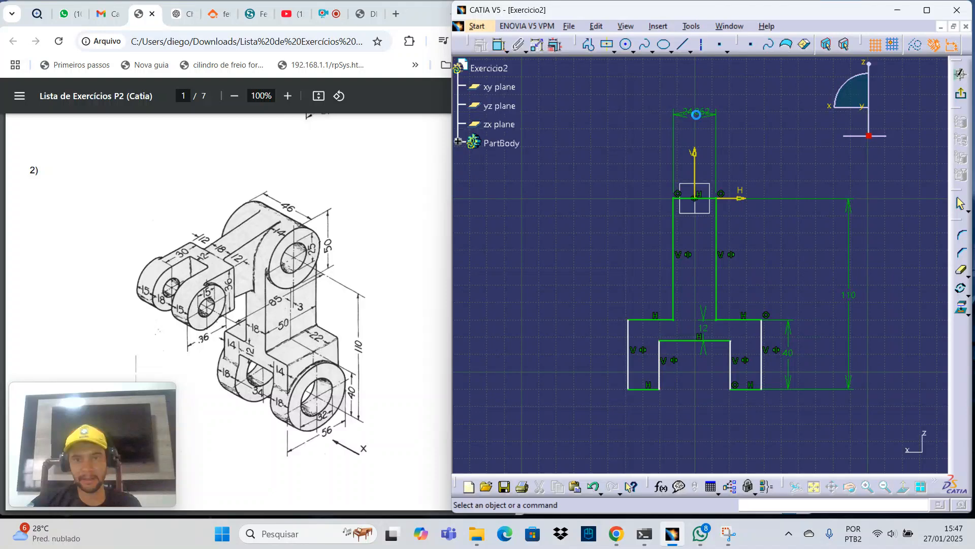
pyautogui.doubleClick(699, 113)
pyautogui.write('1')
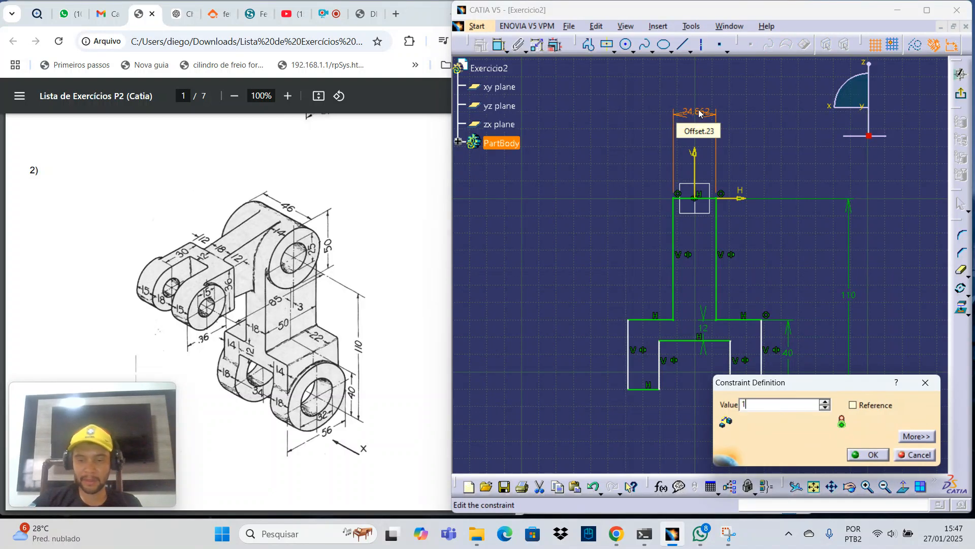
pyautogui.write('8')
pyautogui.press('Return')
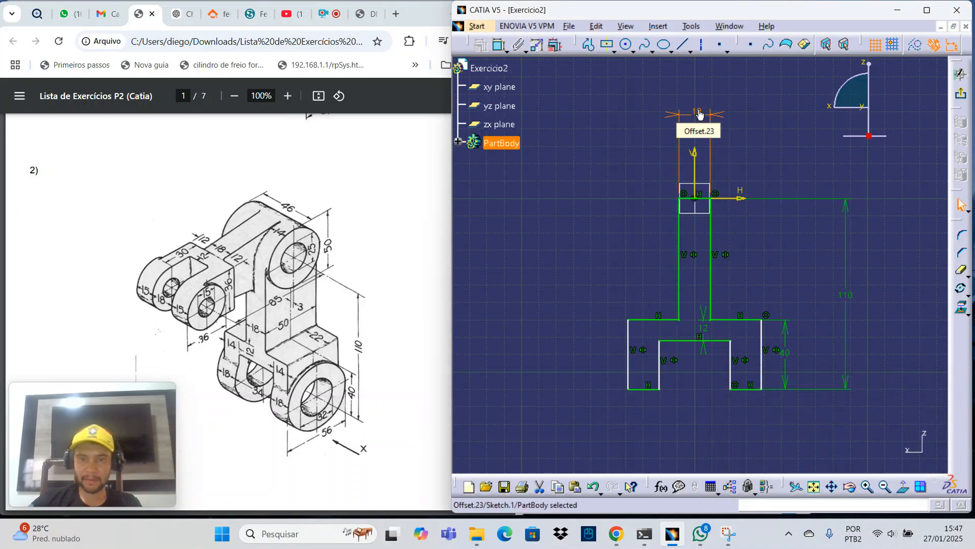
pyautogui.click(621, 309)
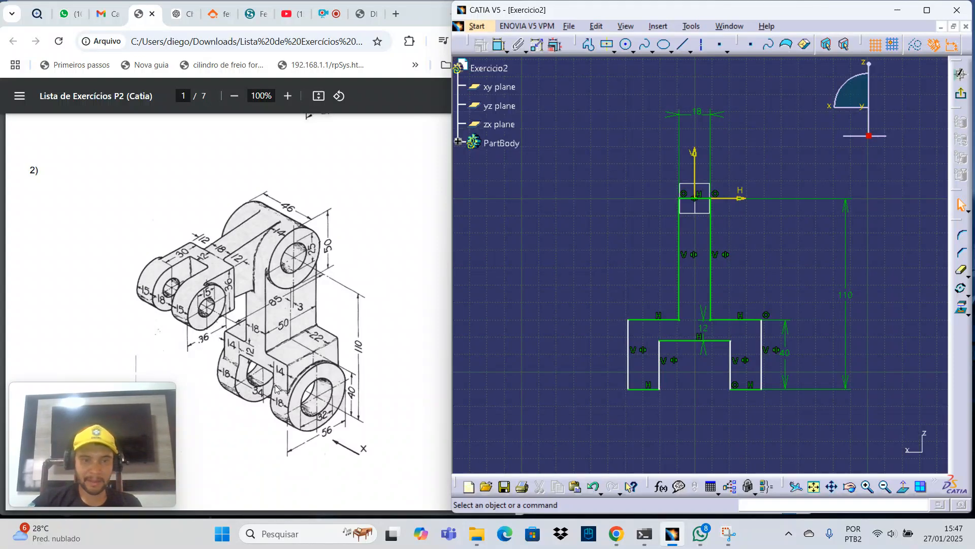
# Dimension the width of one fork leg between its inner and outer vertical sides, below the profile, and set it to 14 mm.
pyautogui.click(732, 376)
pyautogui.keyDown('ctrl'); pyautogui.click(762, 379); pyautogui.keyUp('ctrl')
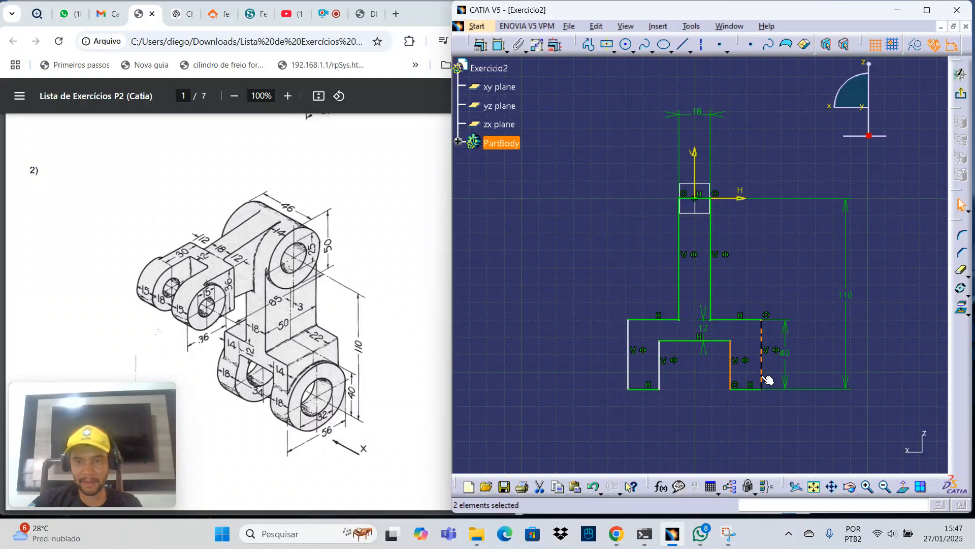
pyautogui.click(498, 46)
pyautogui.click(749, 431)
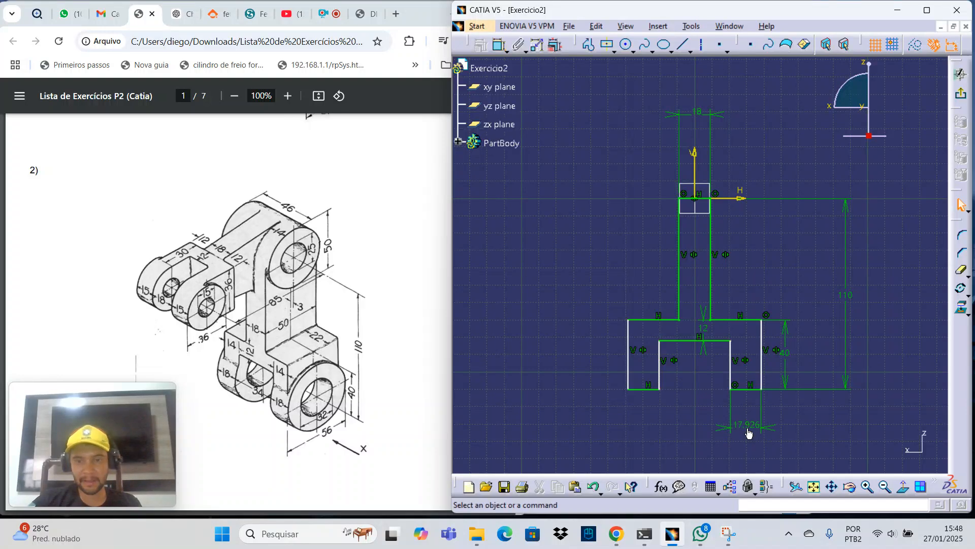
pyautogui.doubleClick(748, 432)
pyautogui.write('14')
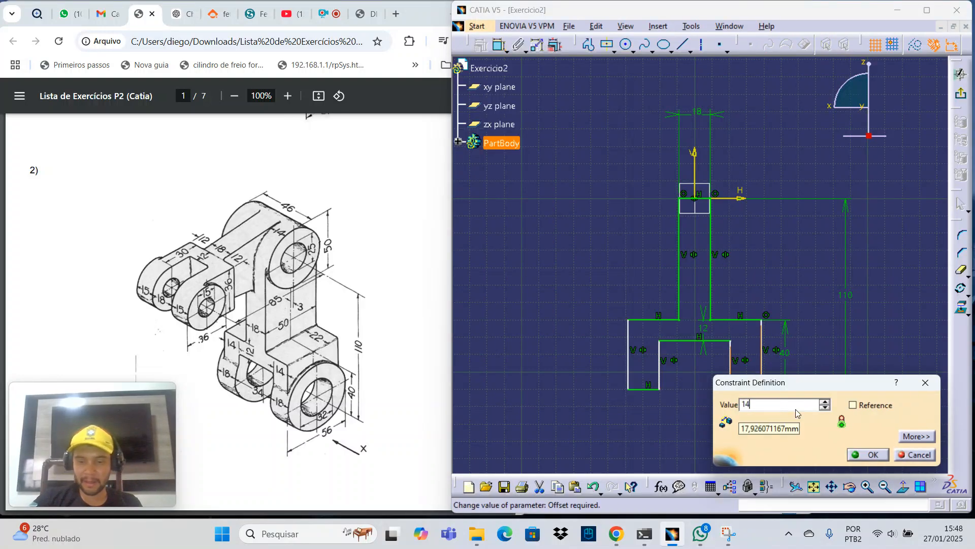
pyautogui.press('Return')
pyautogui.click(795, 413)
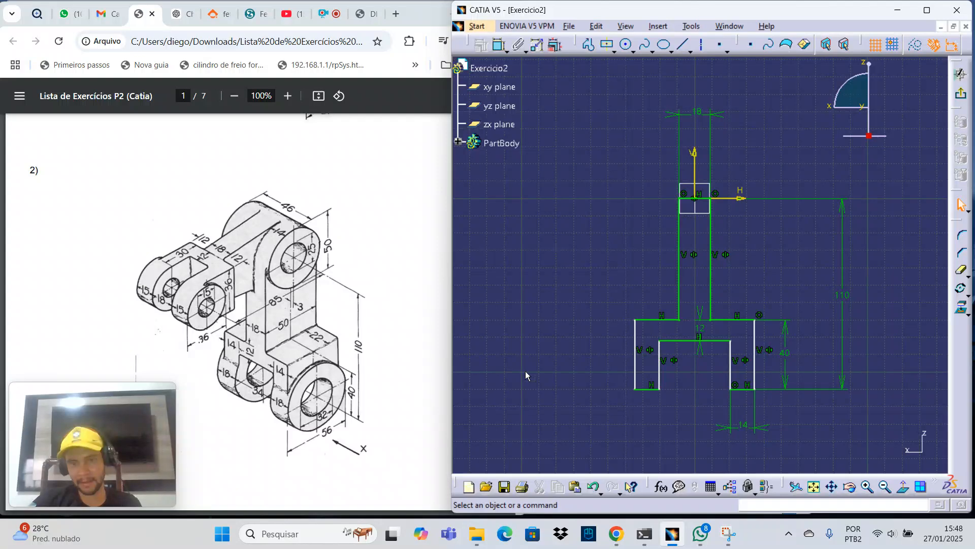
# Dimension the notch's width between its two vertical sides, below the profile, and set it to 34 mm.
pyautogui.click(659, 377)
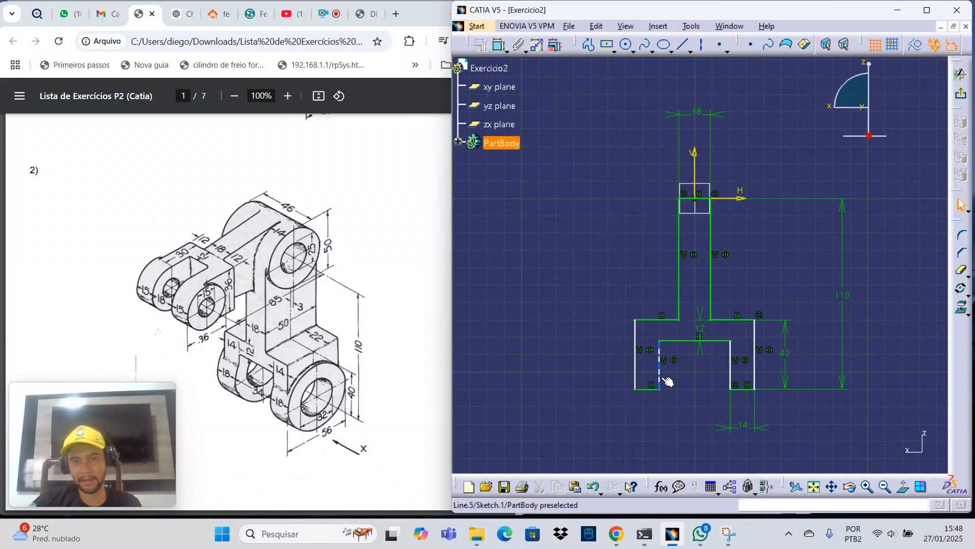
pyautogui.keyDown('ctrl'); pyautogui.click(730, 376); pyautogui.keyUp('ctrl')
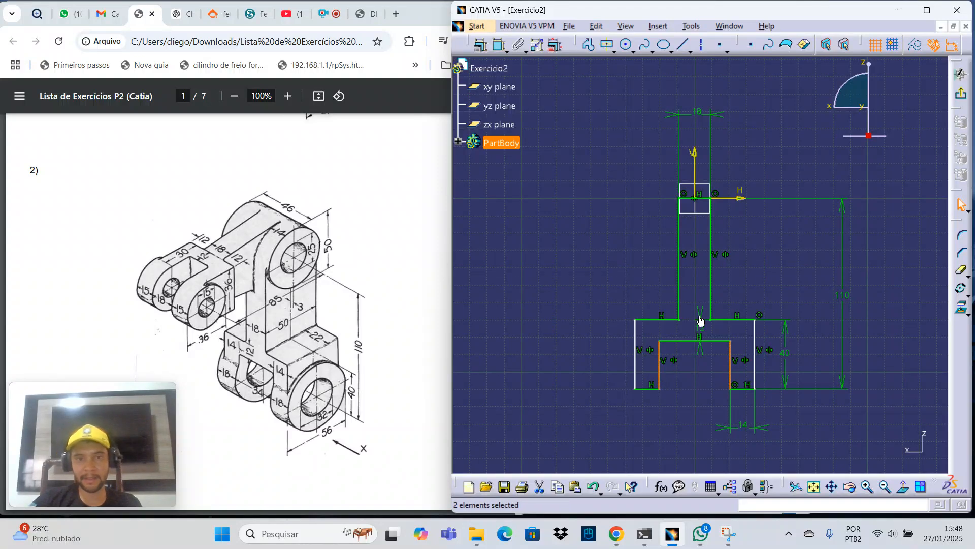
pyautogui.click(498, 49)
pyautogui.click(698, 432)
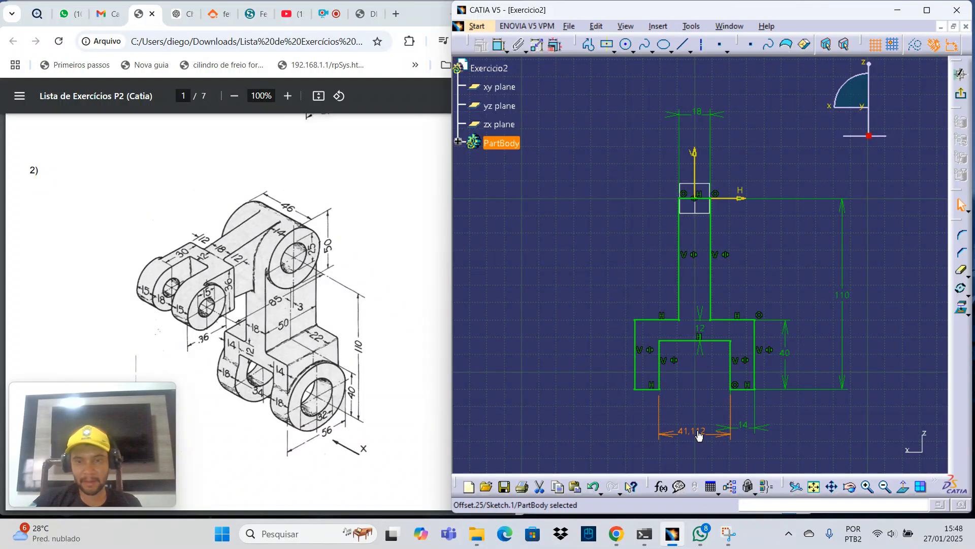
pyautogui.doubleClick(699, 433)
pyautogui.write('34')
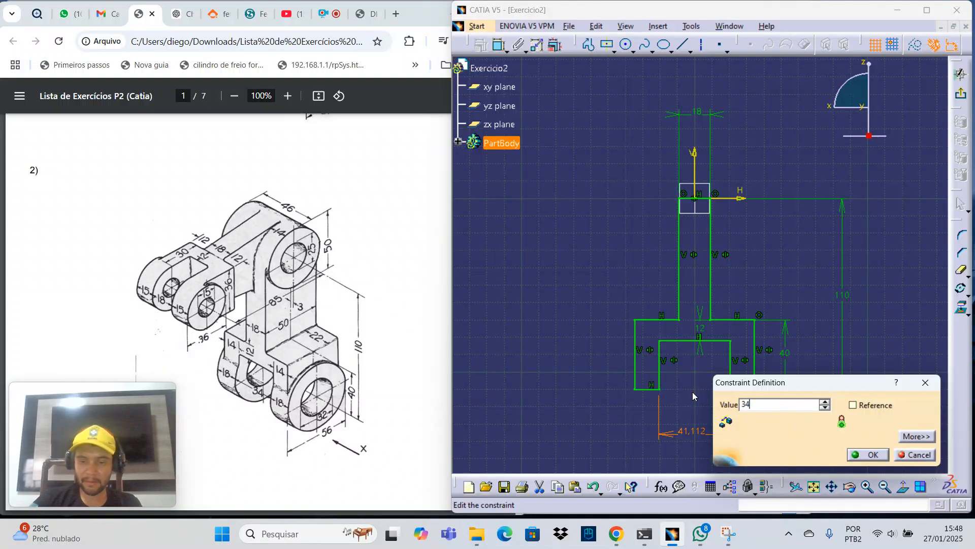
pyautogui.press('Return')
pyautogui.click(645, 293)
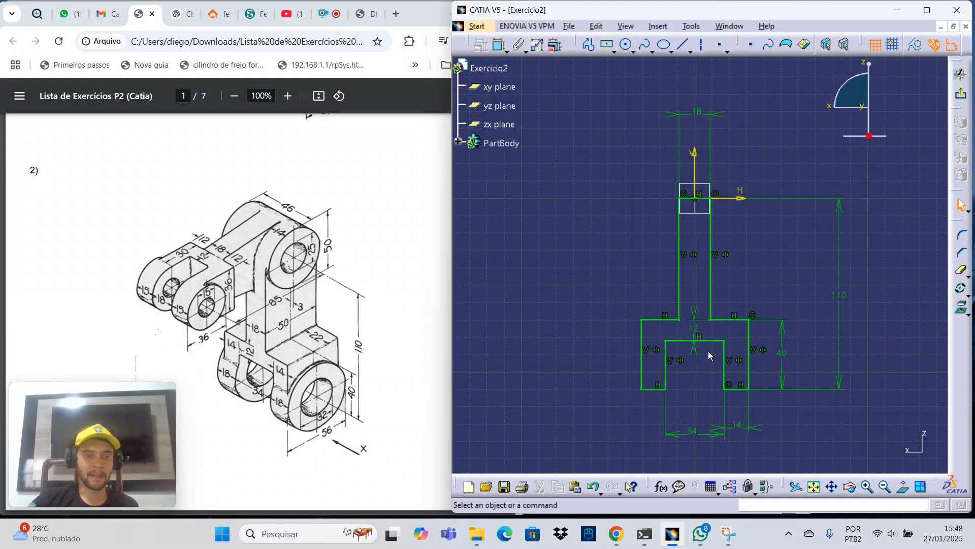
# Exit the sketch and pad the fork profile with a length of 25 mm and mirrored extent.
pyautogui.click(961, 98)
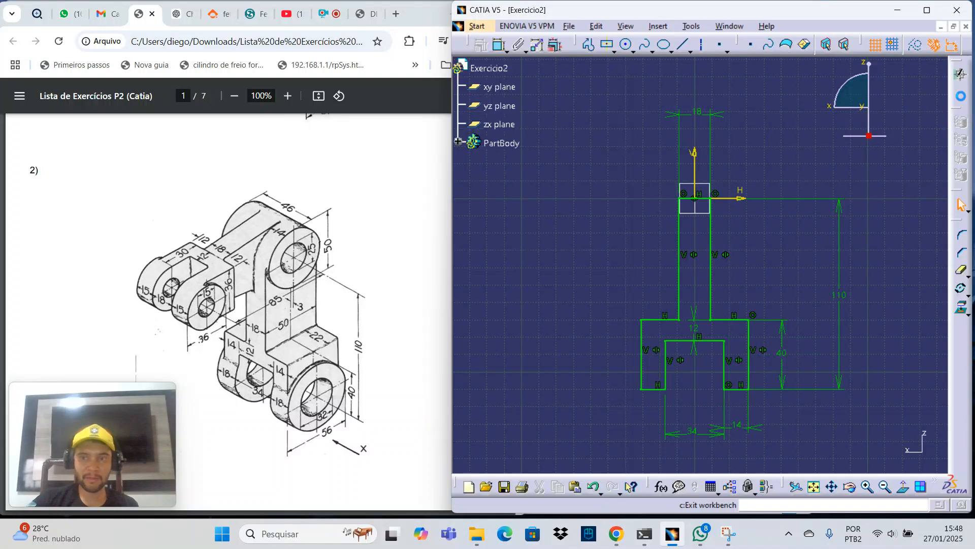
pyautogui.moveTo(696, 323)
pyautogui.mouseDown(button='middle')
pyautogui.moveTo(570, 348)
pyautogui.moveTo(702, 273)
pyautogui.mouseUp(button='middle')
pyautogui.click(703, 273)
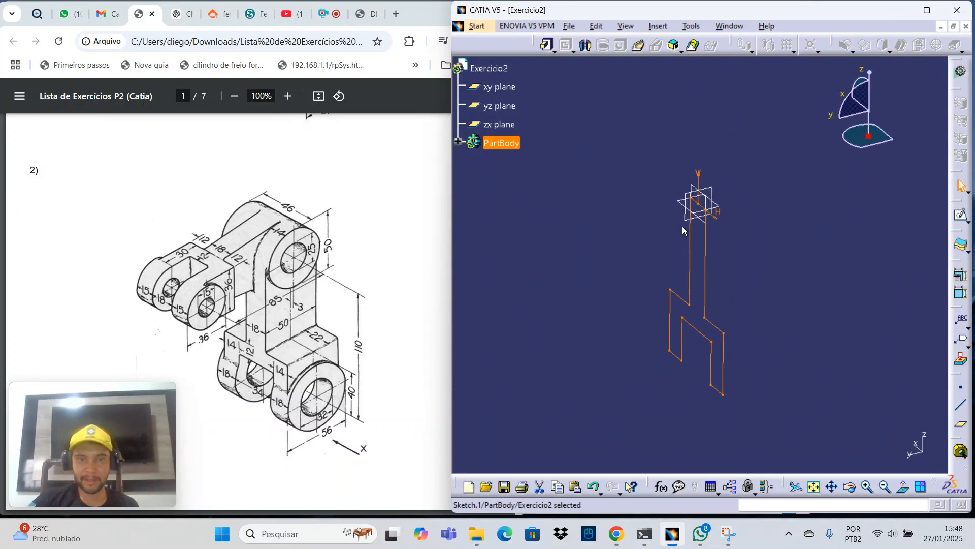
pyautogui.click(546, 45)
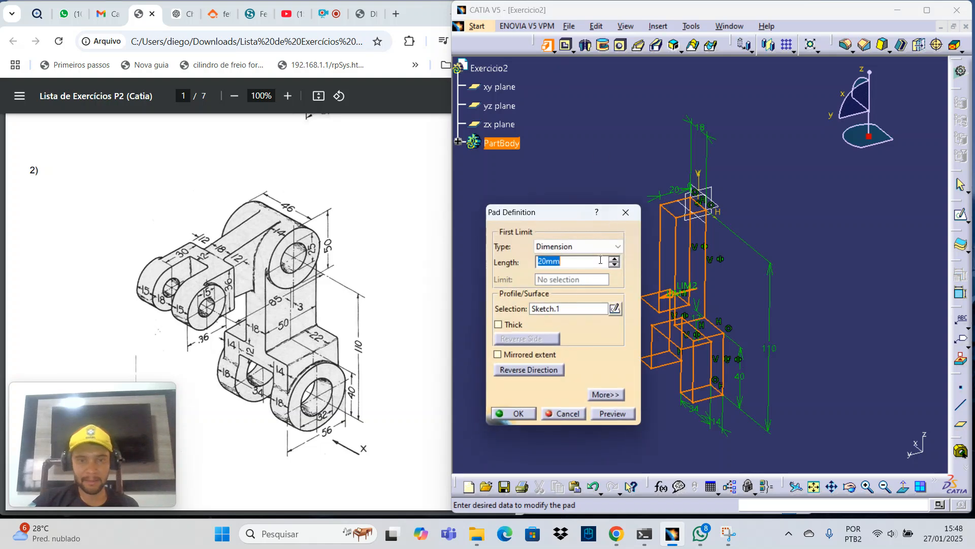
pyautogui.click(498, 355)
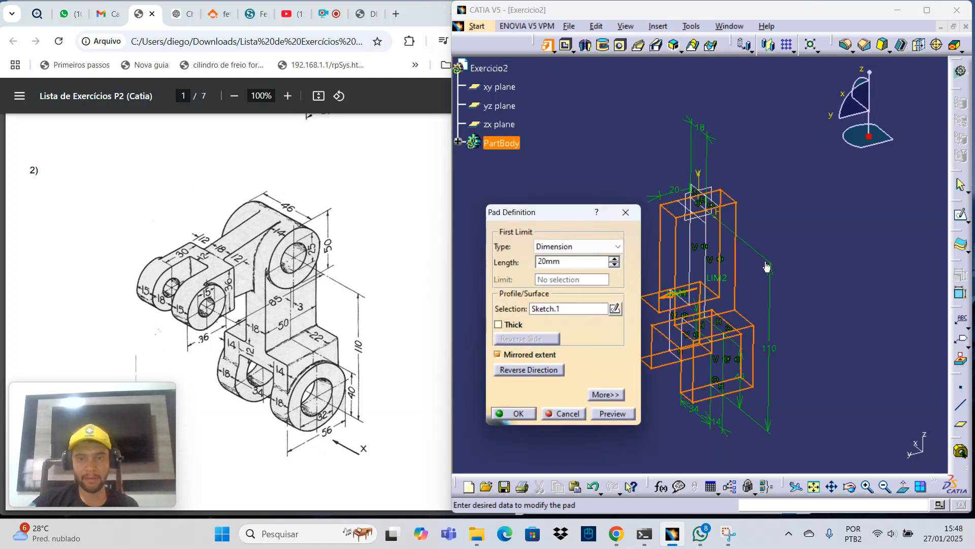
pyautogui.moveTo(765, 265); pyautogui.dragTo(850, 230, button='middle')
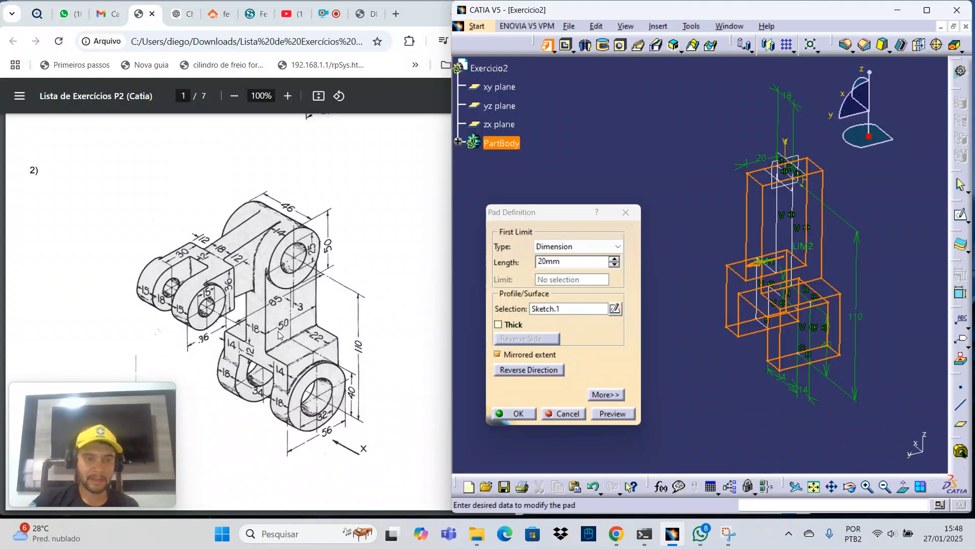
pyautogui.doubleClick(571, 261)
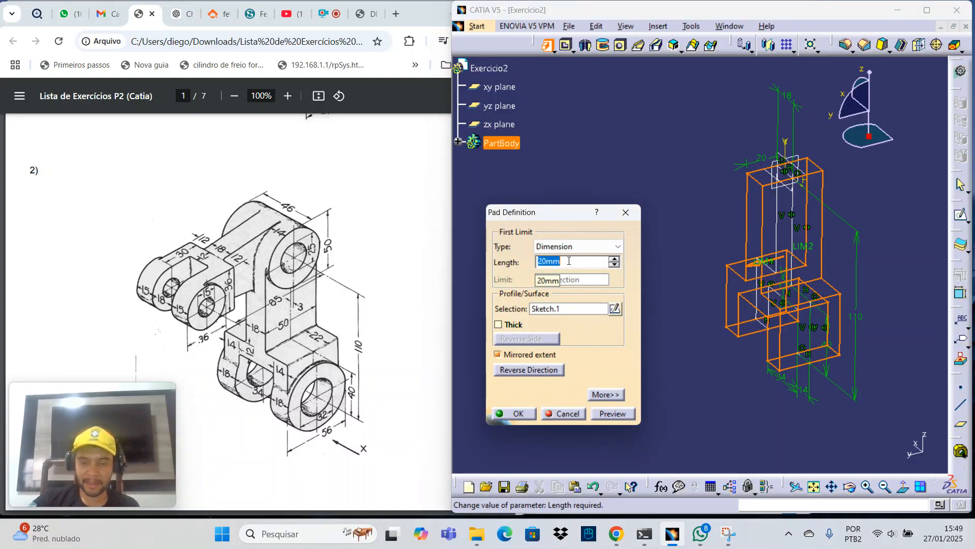
pyautogui.write('25')
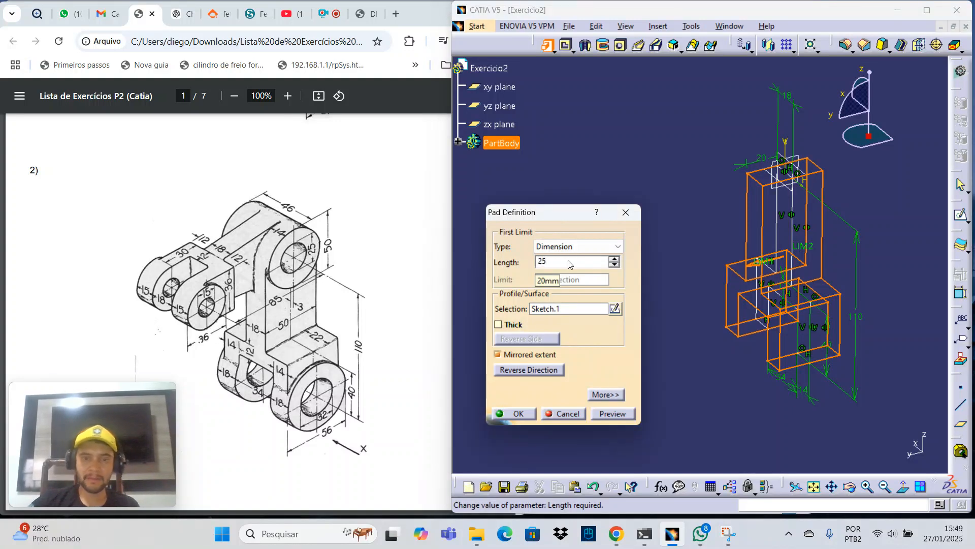
pyautogui.click(616, 416)
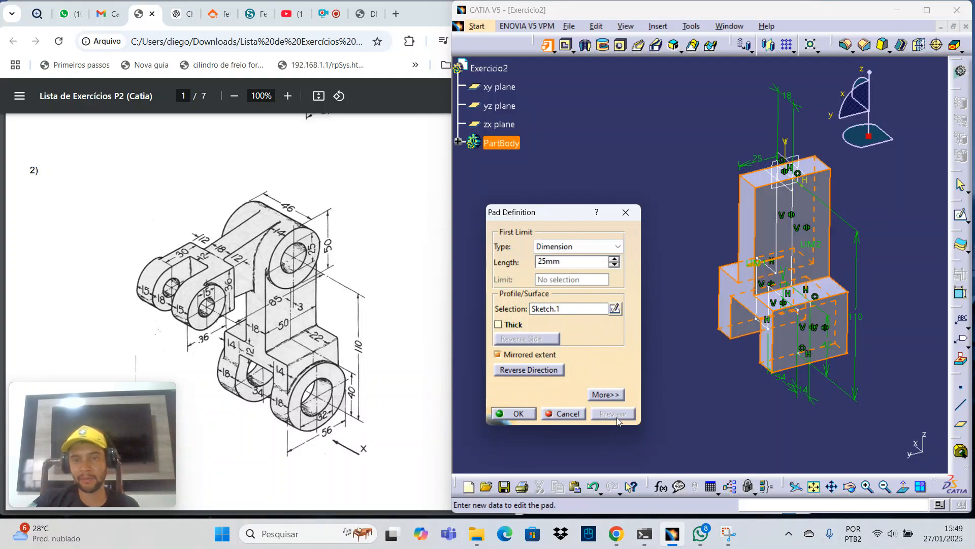
pyautogui.click(515, 414)
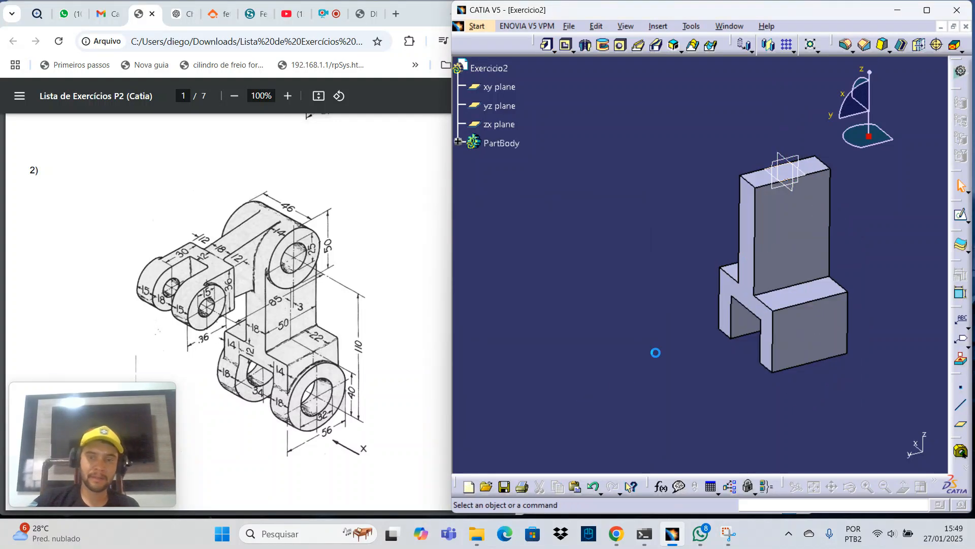
# Open a sketch on the stem's side face and draw a circle of about 34 mm radius centred on the origin.
pyautogui.moveTo(694, 343)
pyautogui.mouseDown(button='middle')
pyautogui.moveTo(590, 375)
pyautogui.moveTo(696, 345)
pyautogui.mouseUp(button='middle')
pyautogui.moveTo(570, 273); pyautogui.dragTo(607, 220, button='middle')
pyautogui.moveTo(706, 289); pyautogui.dragTo(639, 377, button='middle')
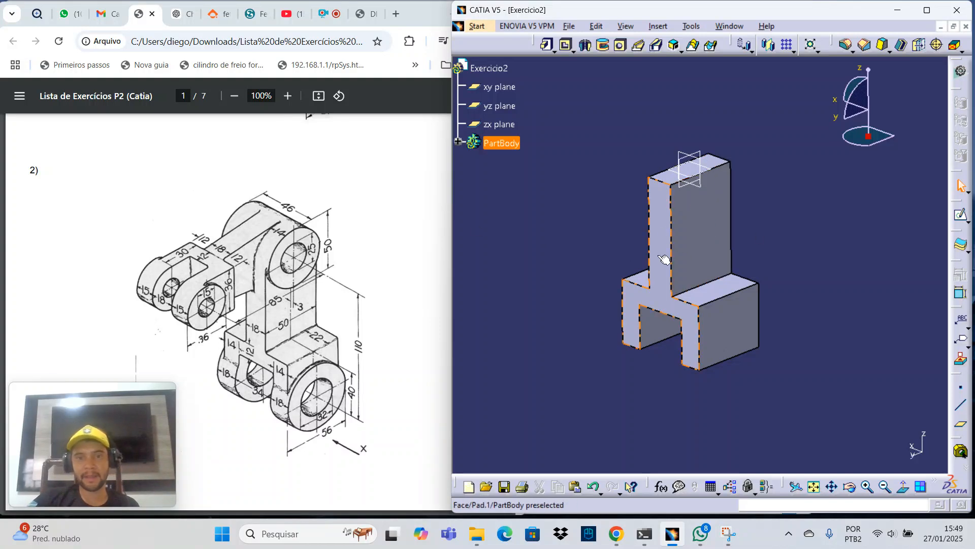
pyautogui.moveTo(666, 260); pyautogui.dragTo(690, 210, button='middle')
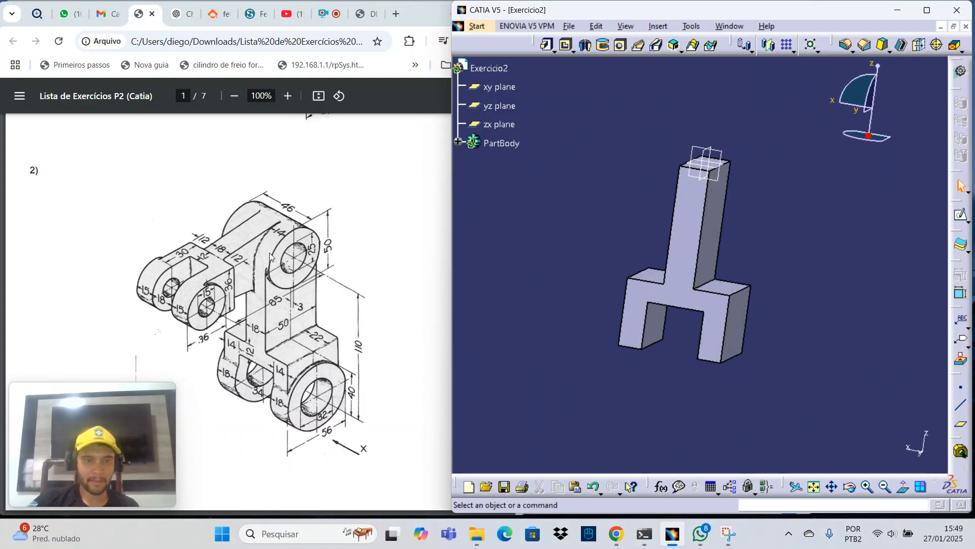
pyautogui.click(721, 195)
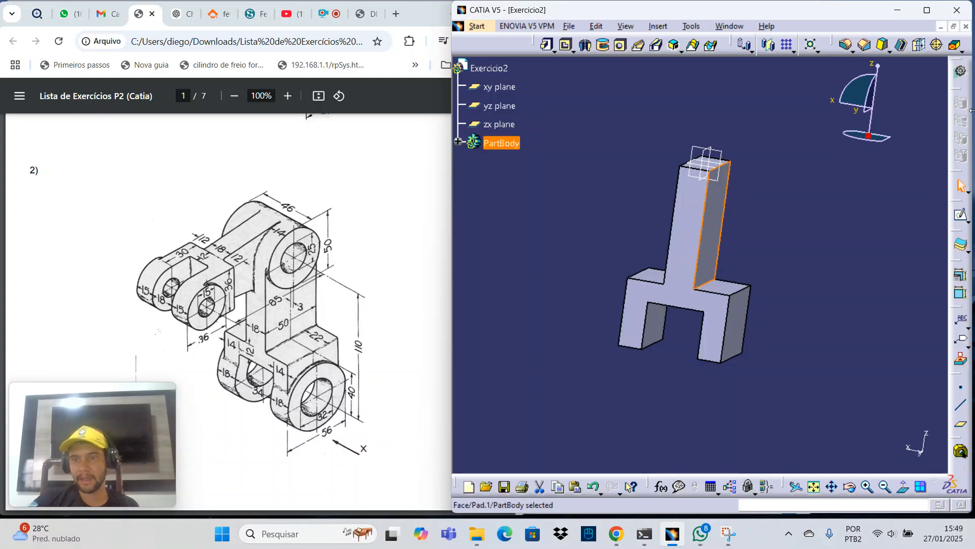
pyautogui.click(961, 215)
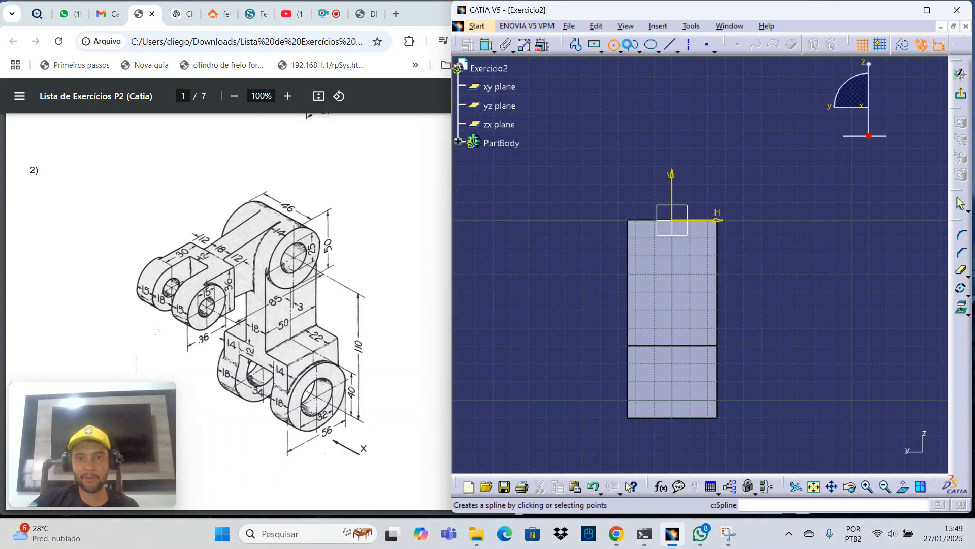
pyautogui.click(628, 47)
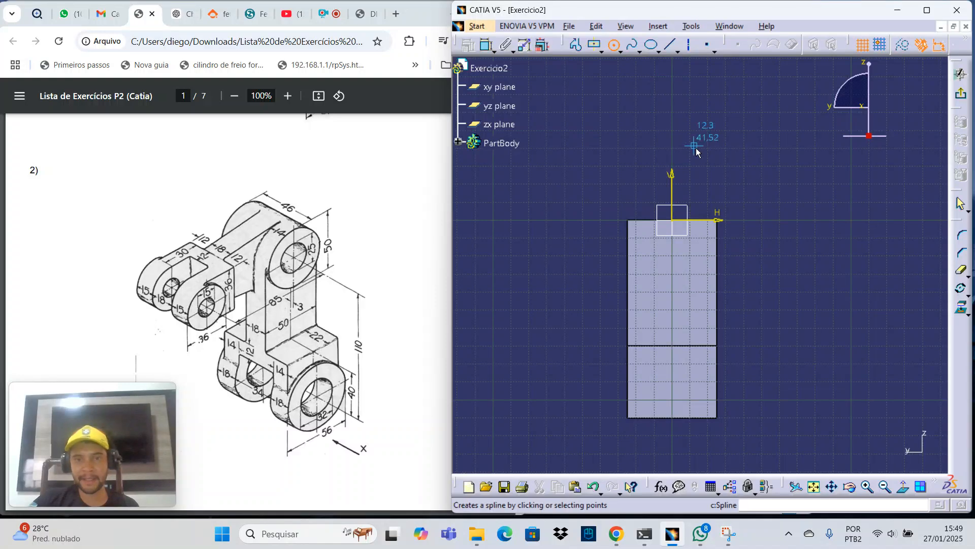
pyautogui.click(675, 224)
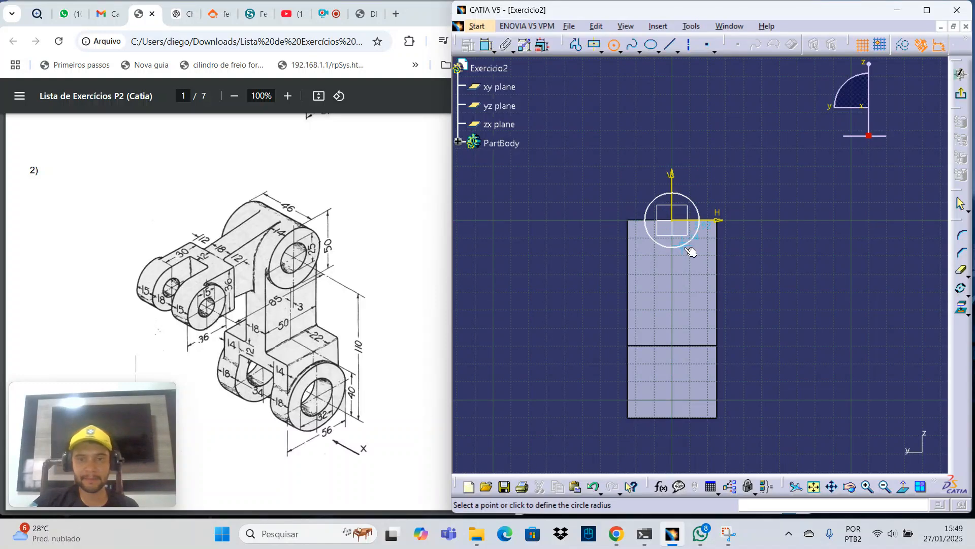
pyautogui.click(710, 276)
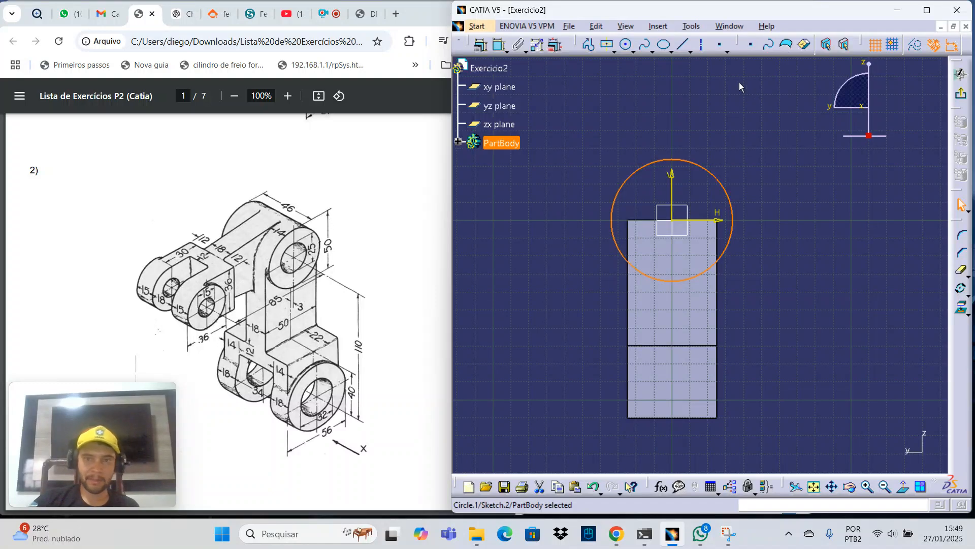
# Dimension the circle as a diameter and set it to 50 mm.
pyautogui.click(607, 44)
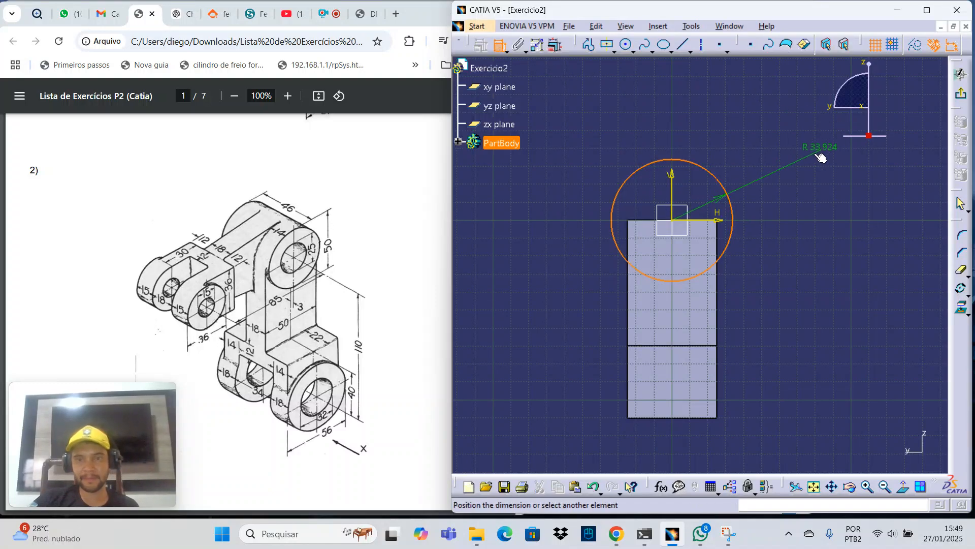
pyautogui.click(804, 160)
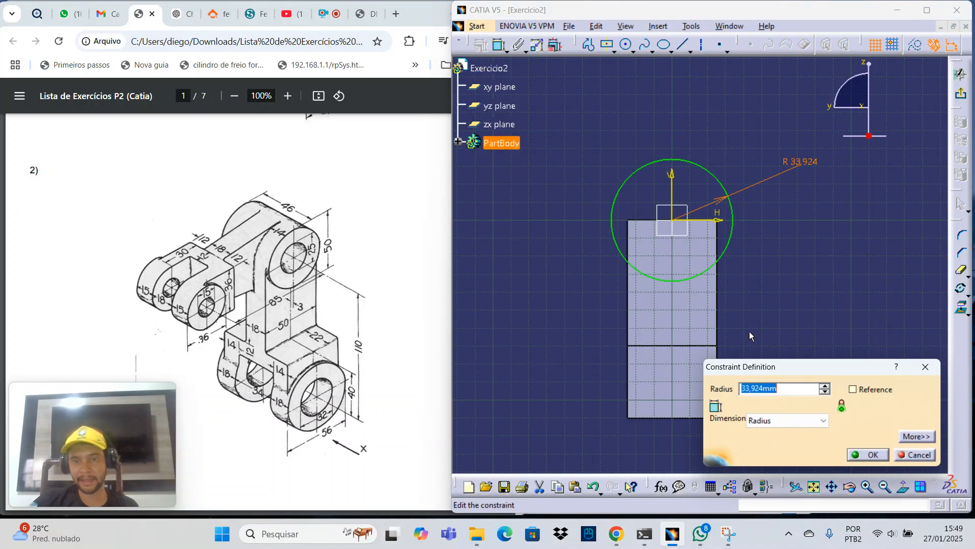
pyautogui.click(803, 420)
pyautogui.click(777, 441)
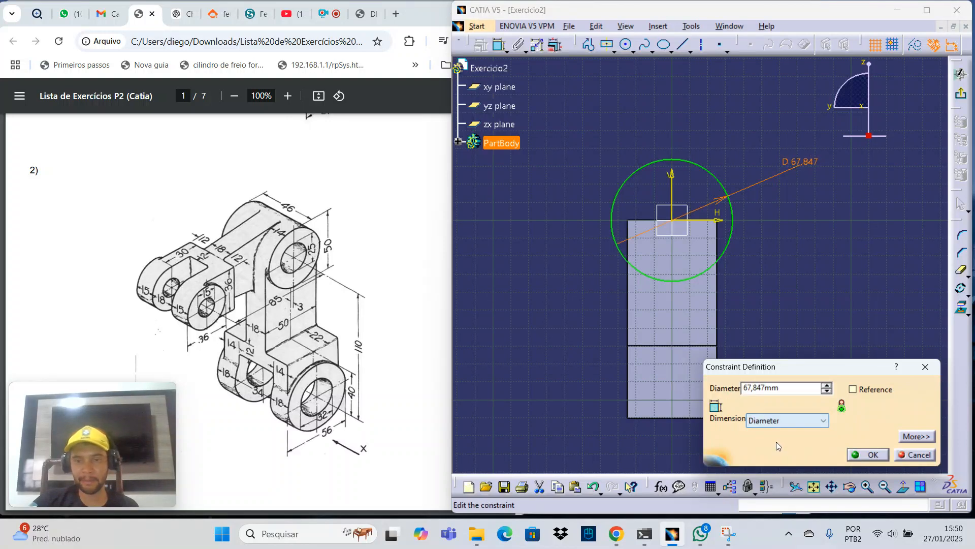
pyautogui.doubleClick(780, 388)
pyautogui.write('50')
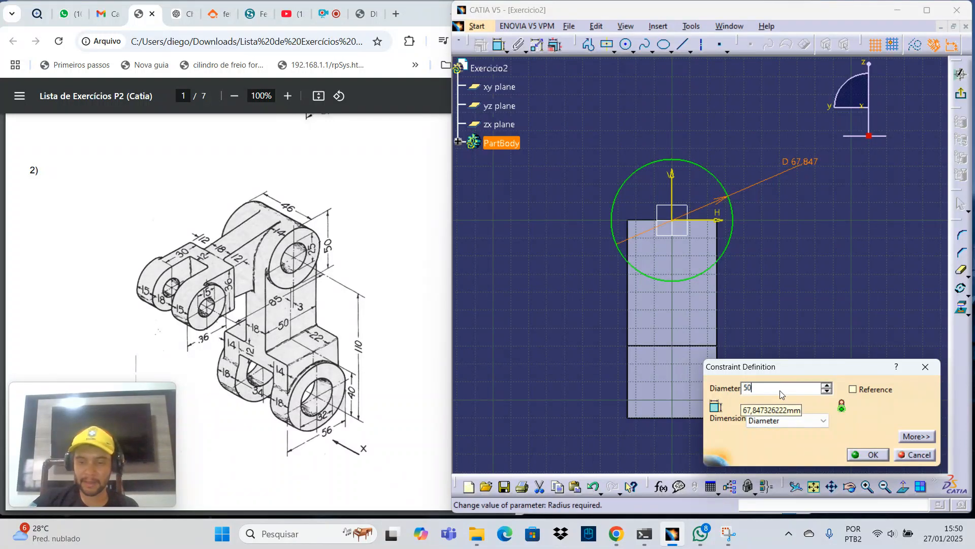
pyautogui.press('Return')
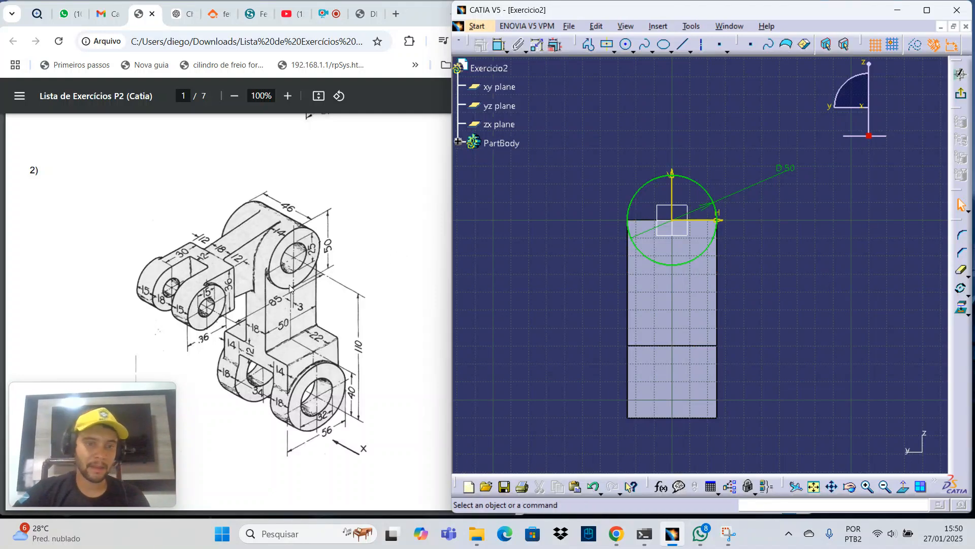
# Exit the sketch and start a pad of the 50 mm circle, showing both limits and previewing a 3 mm first-limit length.
pyautogui.click(960, 96)
pyautogui.moveTo(671, 279)
pyautogui.mouseDown(button='middle')
pyautogui.moveTo(682, 273)
pyautogui.moveTo(687, 300)
pyautogui.mouseUp(button='middle')
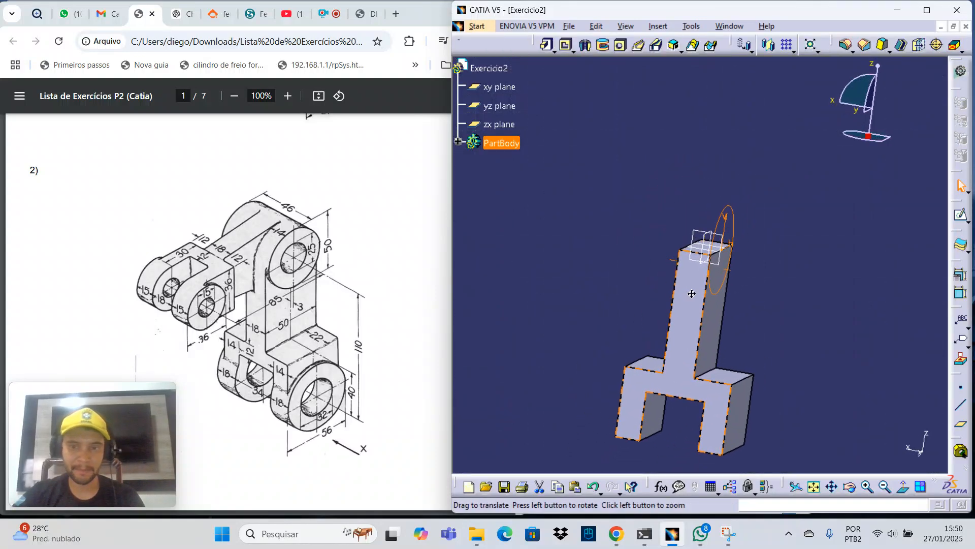
pyautogui.click(546, 45)
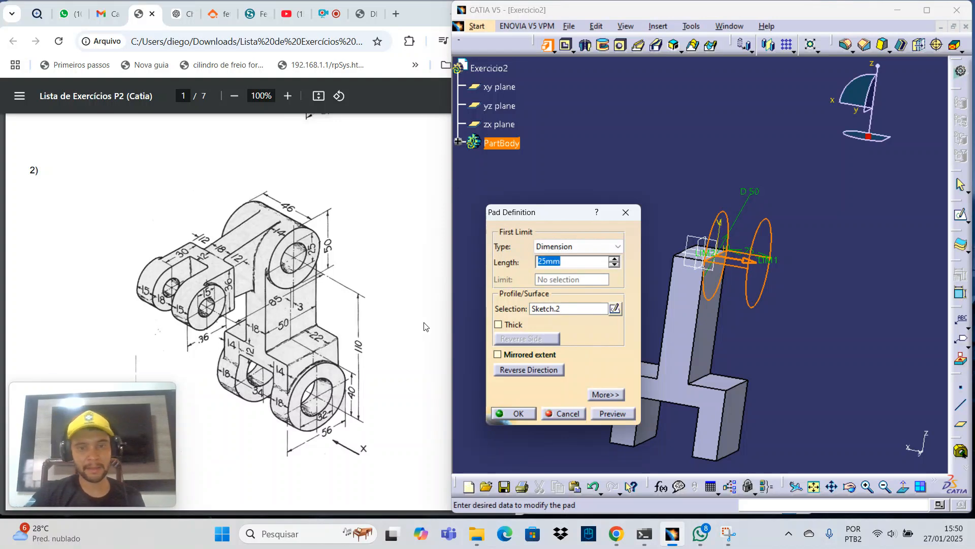
pyautogui.click(606, 395)
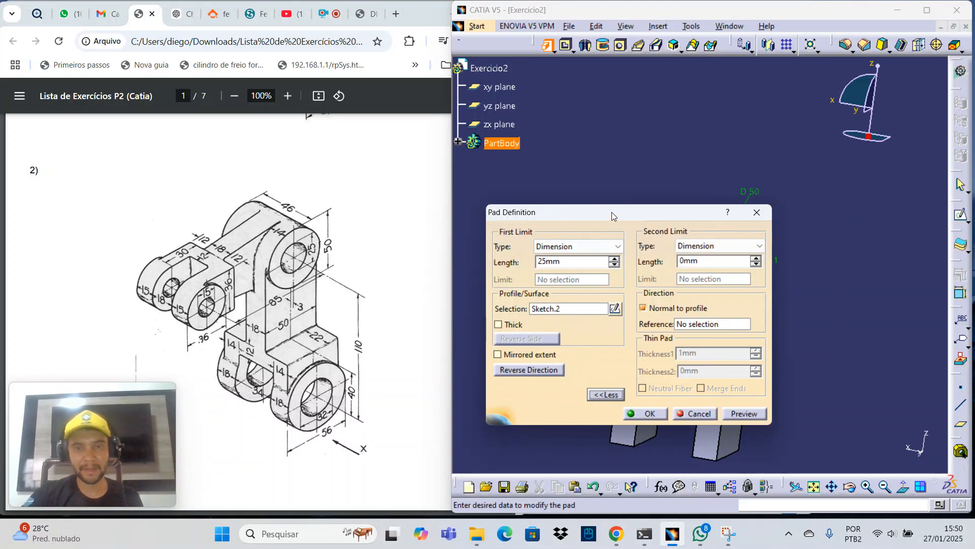
pyautogui.moveTo(612, 214); pyautogui.dragTo(466, 181)
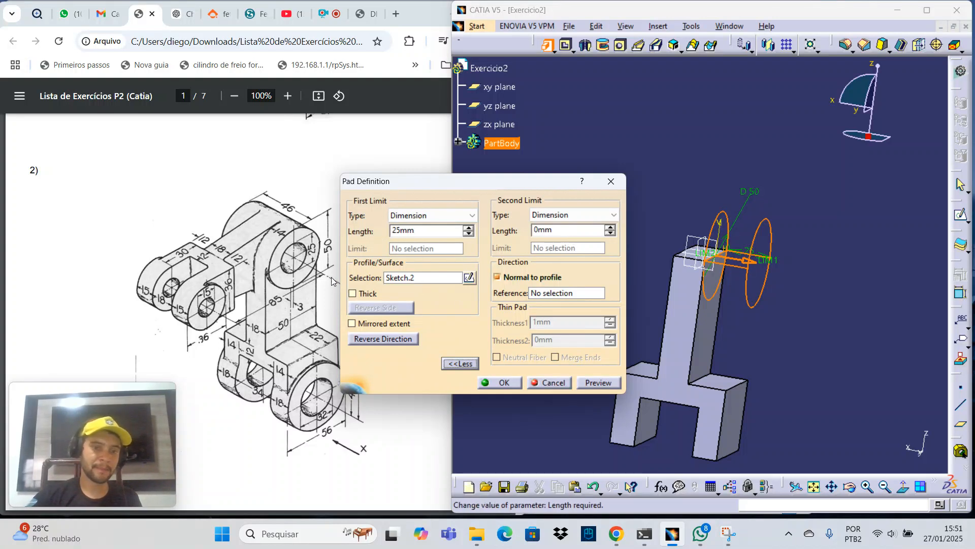
pyautogui.moveTo(404, 181); pyautogui.dragTo(567, 178)
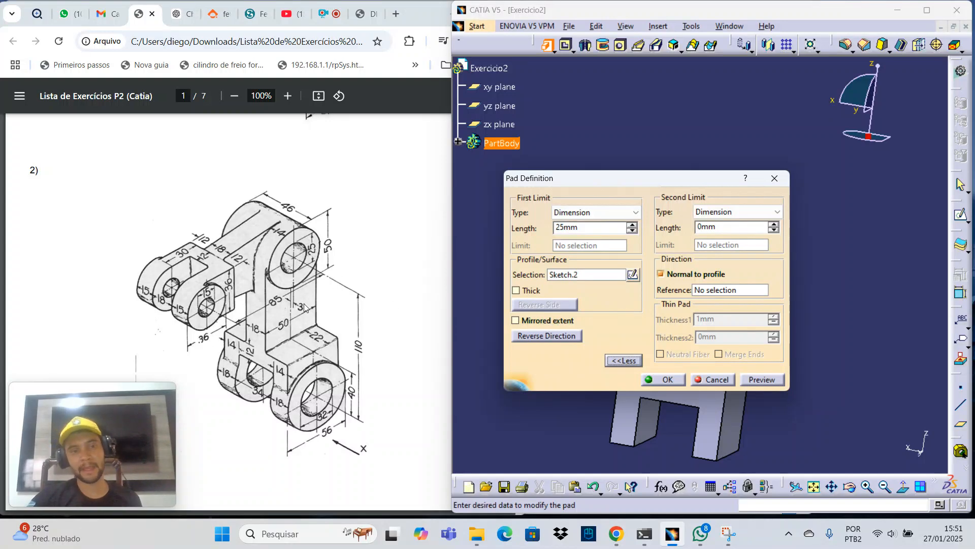
pyautogui.doubleClick(584, 229)
pyautogui.write('3')
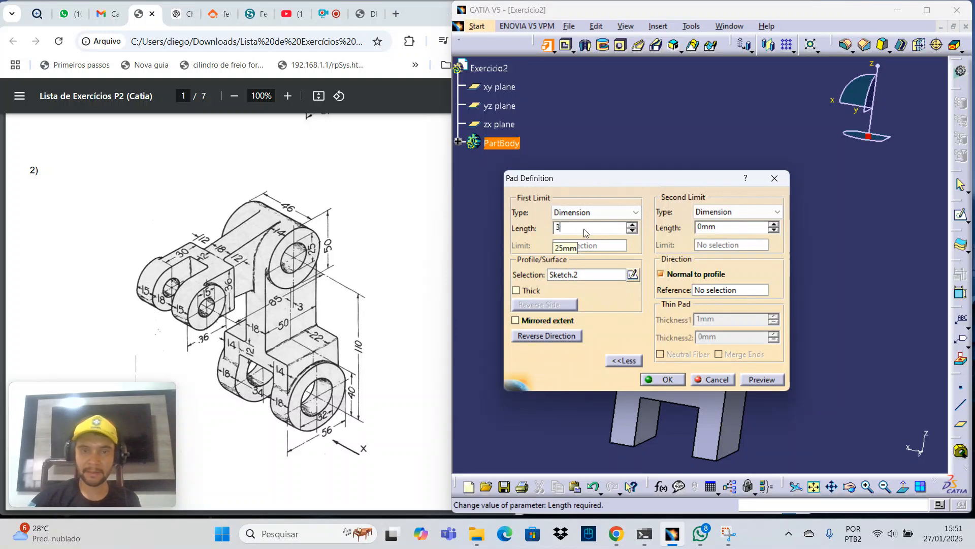
pyautogui.moveTo(647, 175); pyautogui.dragTo(461, 175)
pyautogui.click(568, 379)
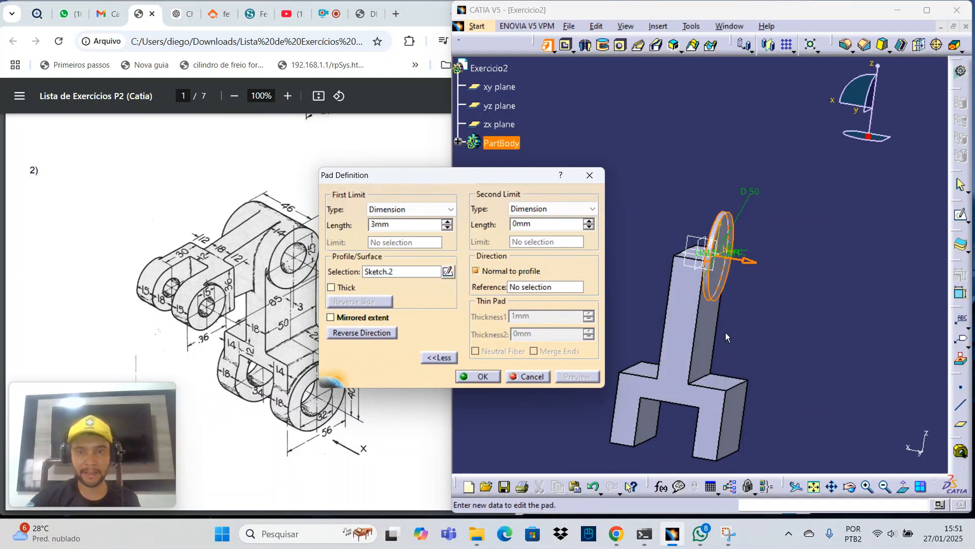
pyautogui.moveTo(725, 332)
pyautogui.mouseDown(button='middle')
pyautogui.moveTo(766, 335)
pyautogui.moveTo(709, 340)
pyautogui.mouseUp(button='middle')
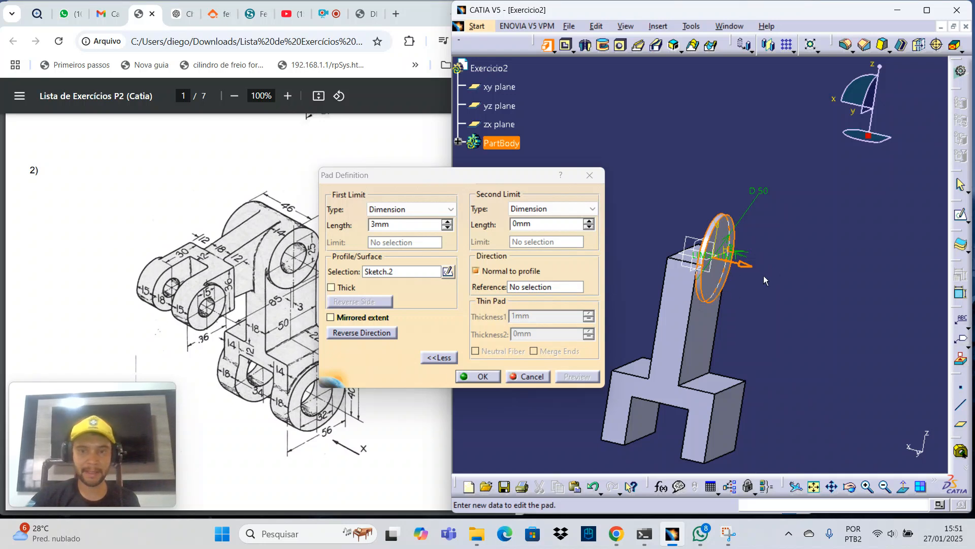
# Set the boss pad's second-limit length to 43 mm, preview it and create the pad.
pyautogui.moveTo(423, 178); pyautogui.dragTo(500, 205)
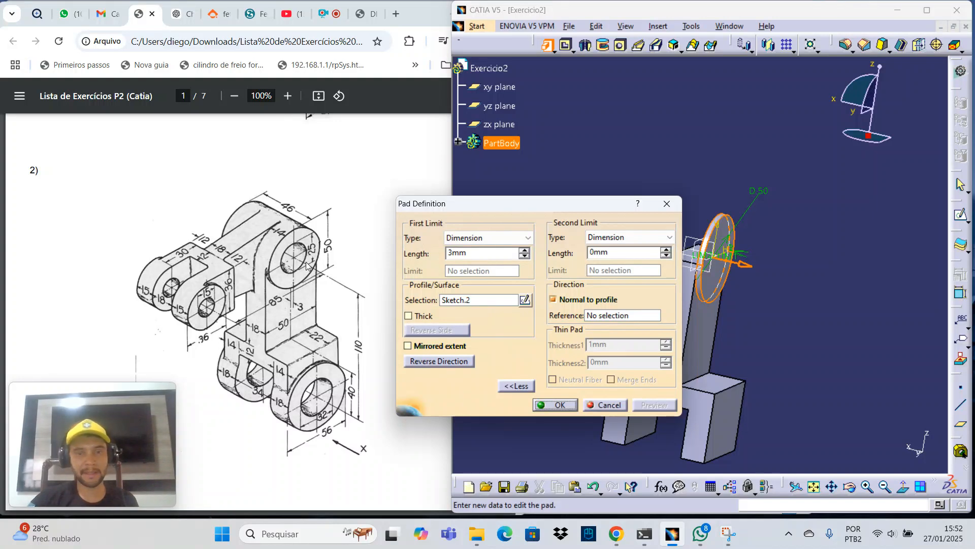
pyautogui.moveTo(478, 205); pyautogui.dragTo(343, 176)
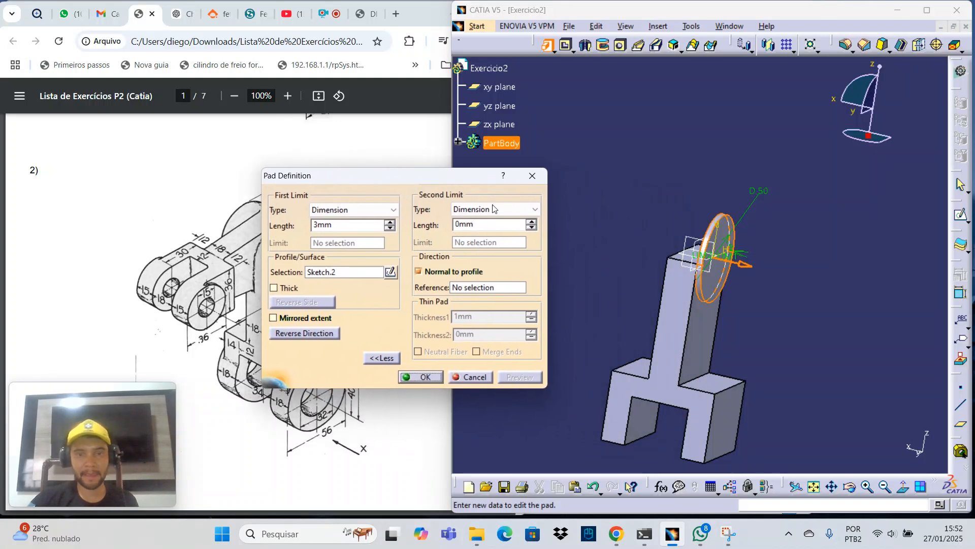
pyautogui.click(481, 226)
pyautogui.doubleClick(481, 227)
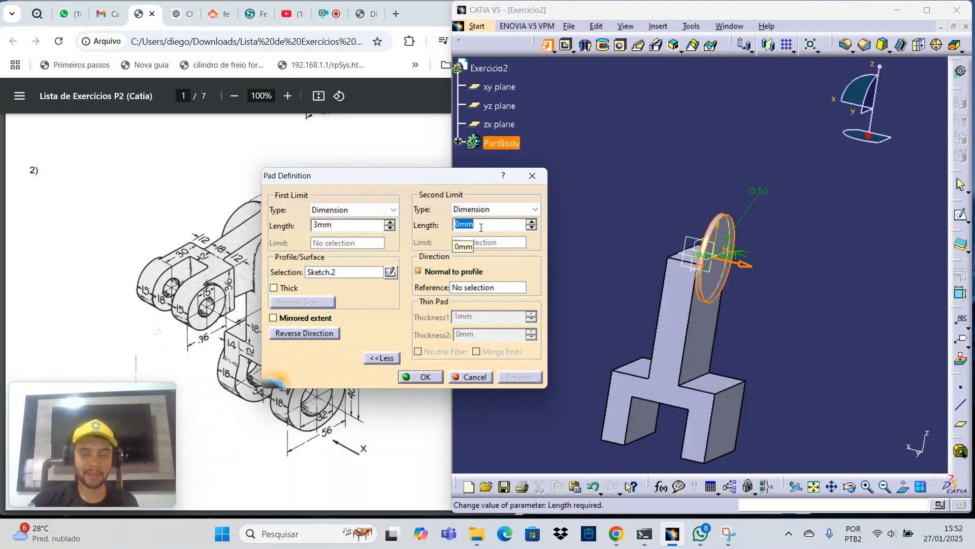
pyautogui.write('43')
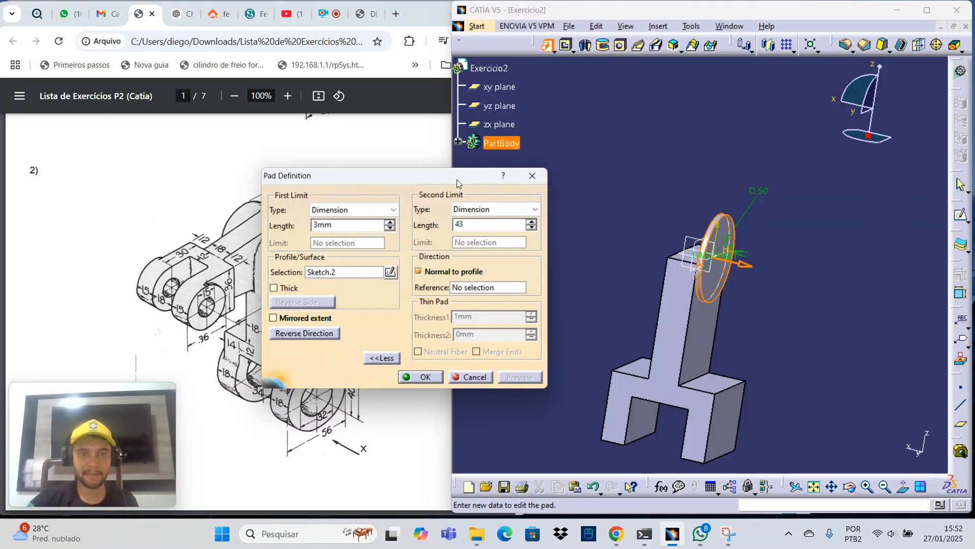
pyautogui.moveTo(456, 178); pyautogui.dragTo(422, 169)
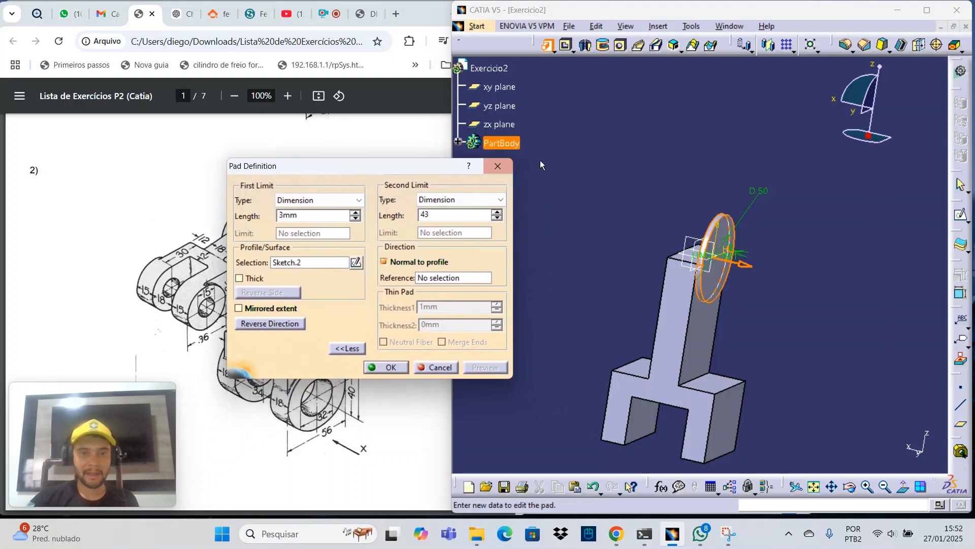
pyautogui.click(561, 175)
pyautogui.moveTo(639, 310); pyautogui.dragTo(731, 250, button='middle')
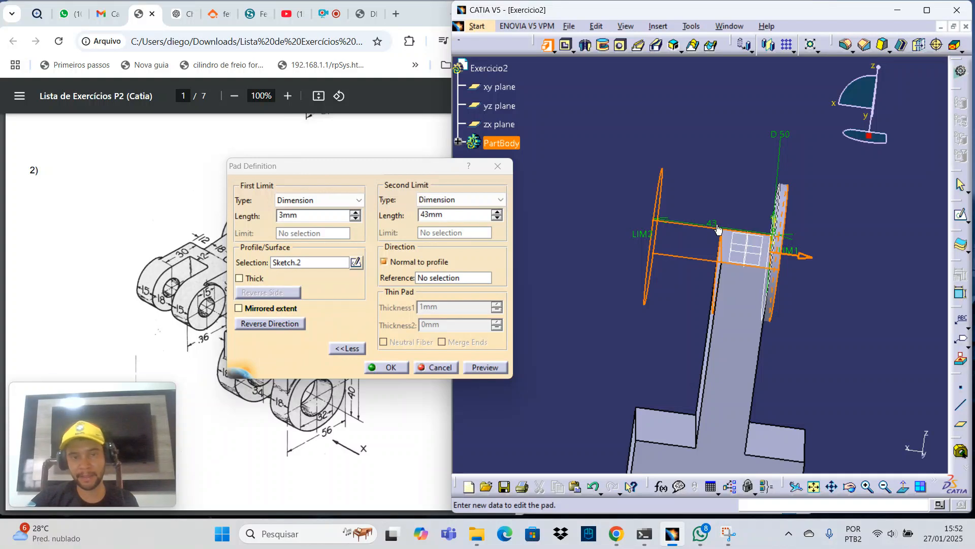
pyautogui.click(477, 367)
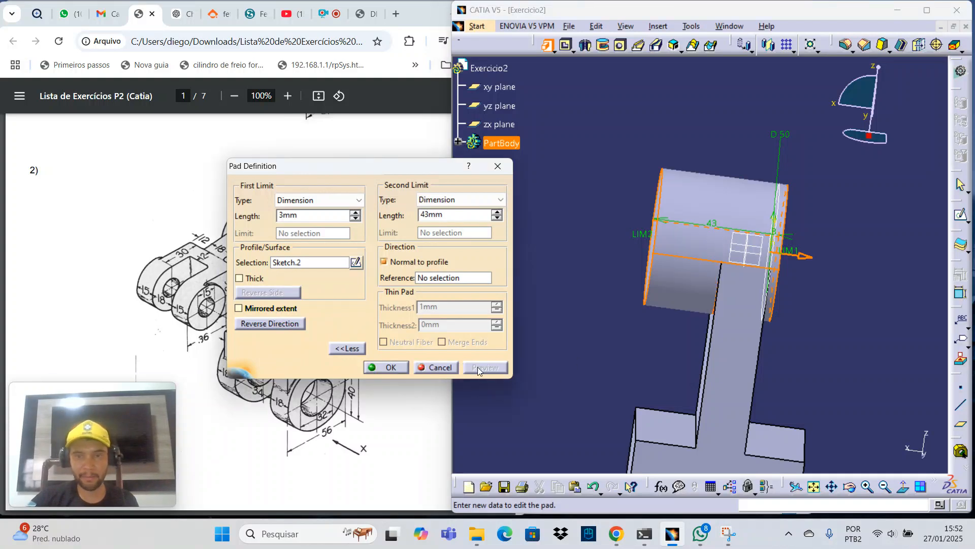
pyautogui.click(386, 367)
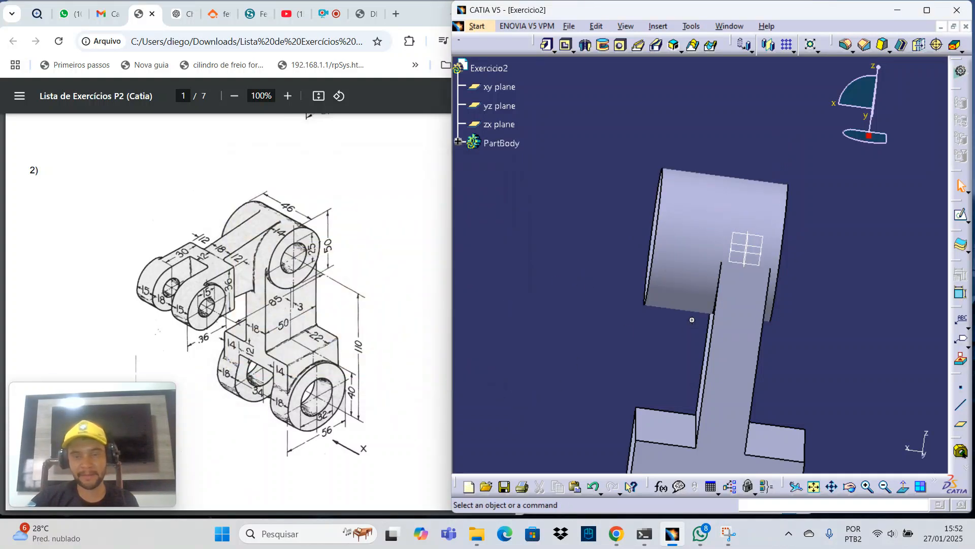
# Examine the padded upper boss and its junction with the stem from several sides.
pyautogui.moveTo(687, 320); pyautogui.dragTo(578, 345, button='middle')
pyautogui.moveTo(649, 381); pyautogui.dragTo(697, 320, button='middle')
pyautogui.moveTo(676, 253); pyautogui.dragTo(740, 170, button='middle')
pyautogui.moveTo(729, 222); pyautogui.dragTo(823, 220, button='middle')
pyautogui.moveTo(714, 288); pyautogui.dragTo(759, 328, button='middle')
pyautogui.moveTo(726, 232); pyautogui.dragTo(729, 311, button='middle')
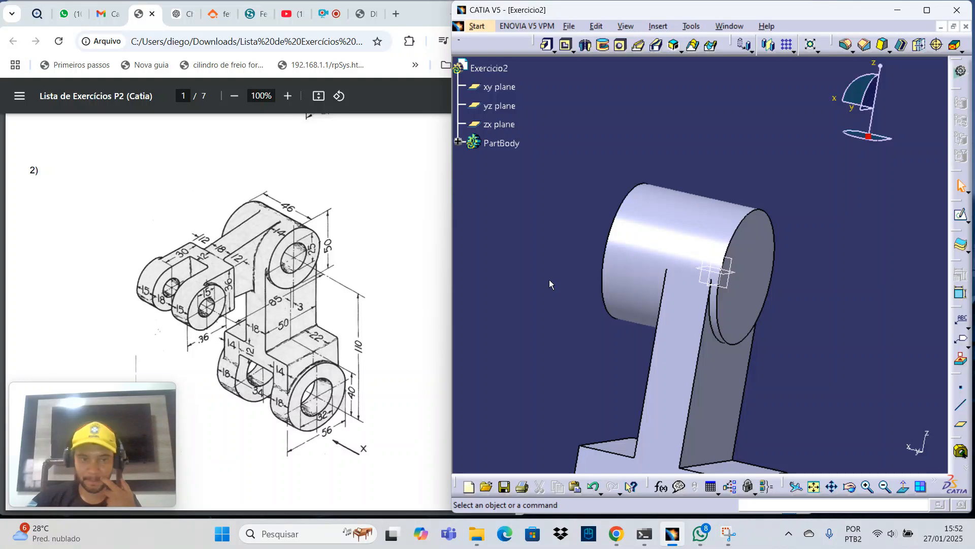
pyautogui.moveTo(694, 224); pyautogui.dragTo(659, 168, button='middle')
pyautogui.click(695, 163)
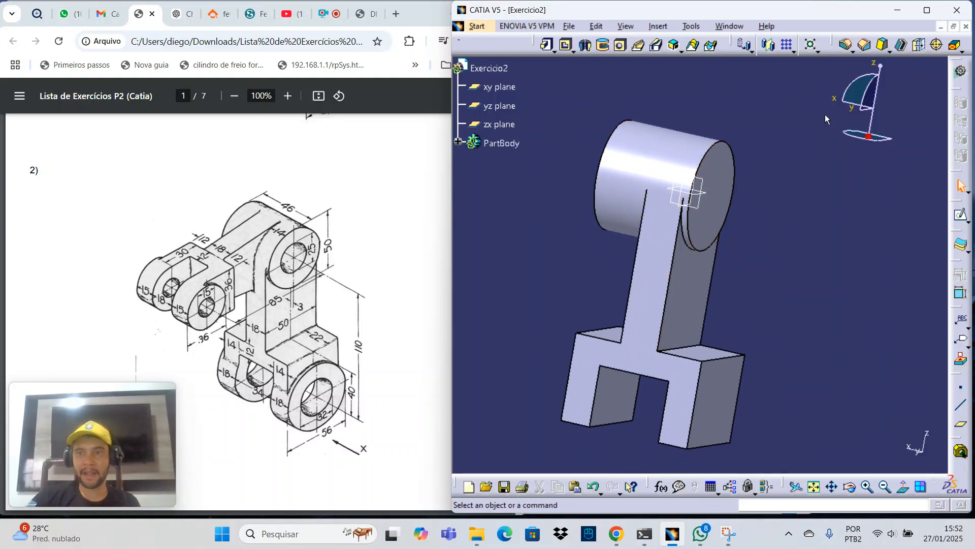
# Measure the distance between the two flat end faces of the upper boss.
pyautogui.click(926, 11)
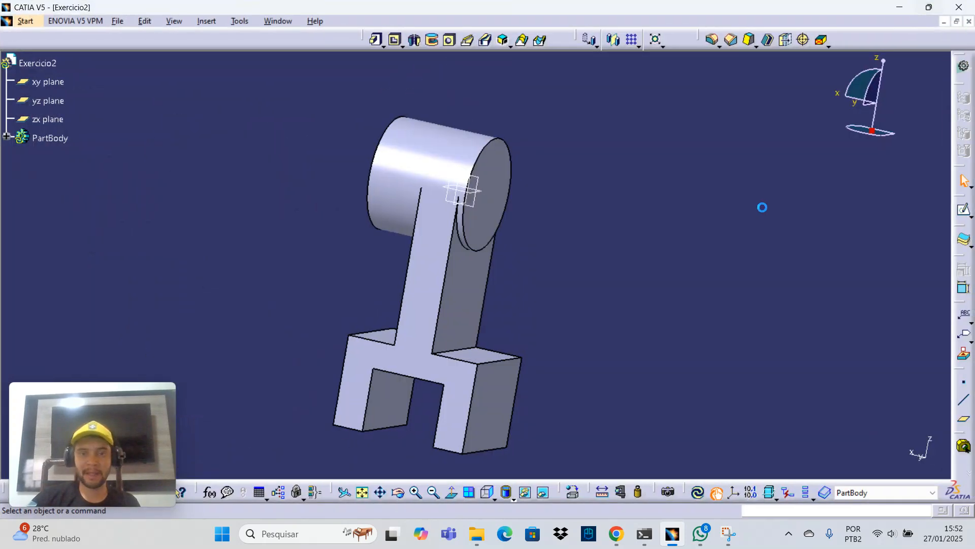
pyautogui.click(604, 492)
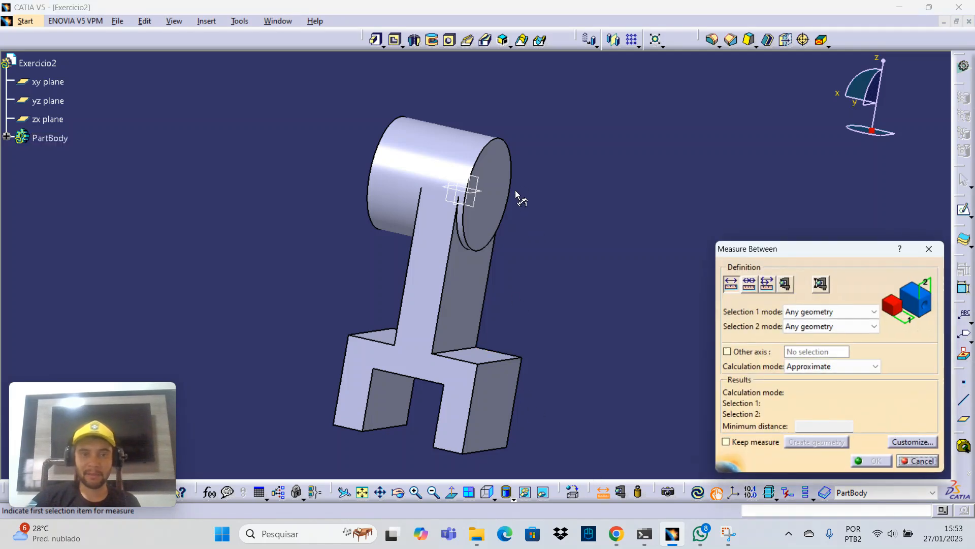
pyautogui.click(490, 173)
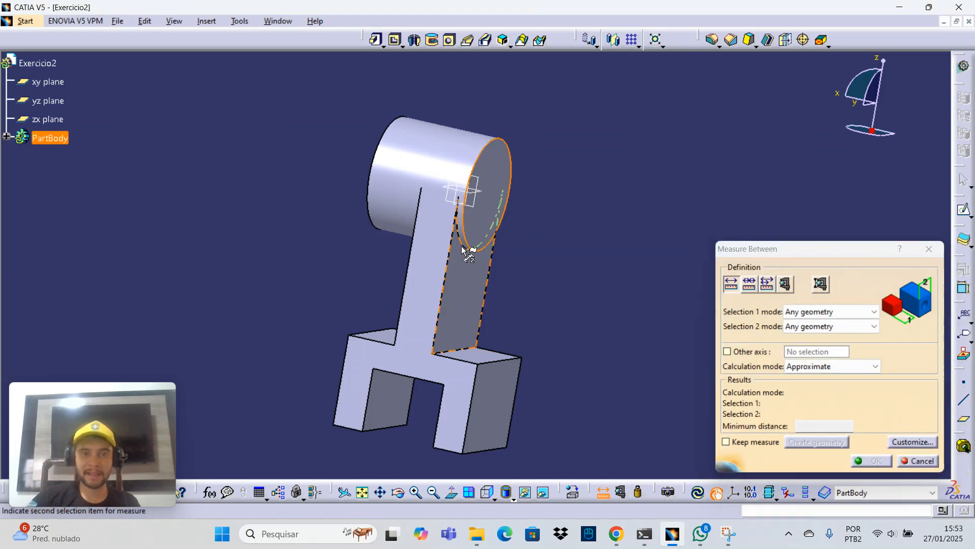
pyautogui.moveTo(490, 174); pyautogui.dragTo(619, 295, button='middle')
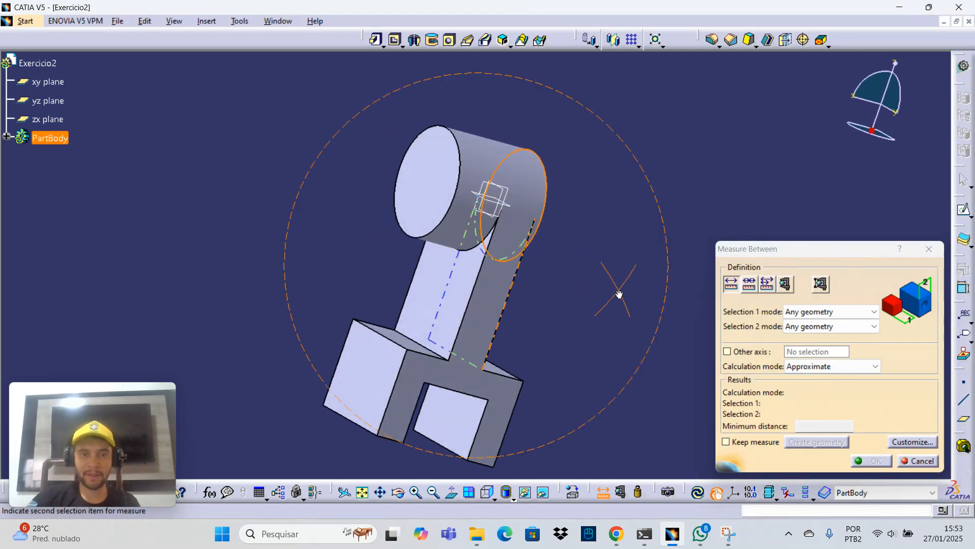
pyautogui.click(415, 186)
pyautogui.moveTo(545, 117); pyautogui.dragTo(475, 262, button='middle')
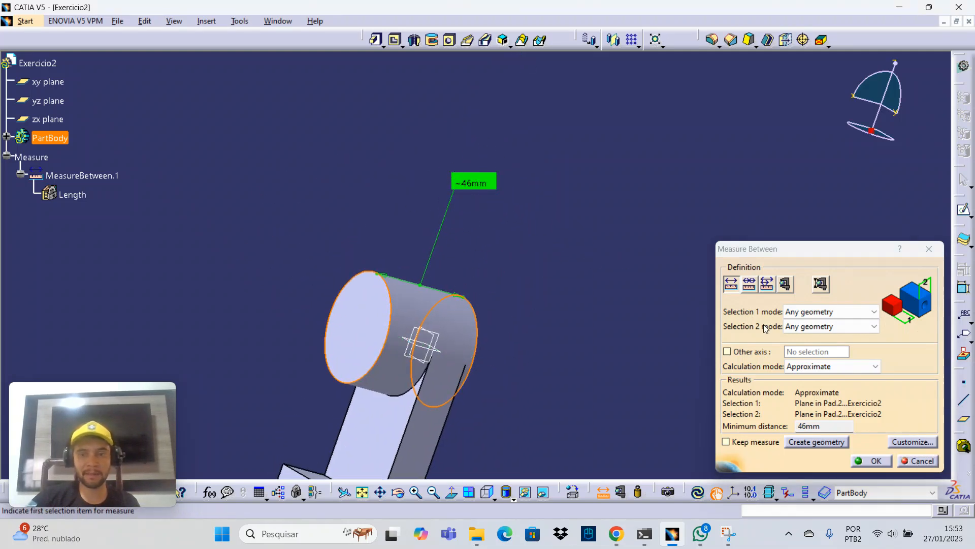
pyautogui.click(874, 460)
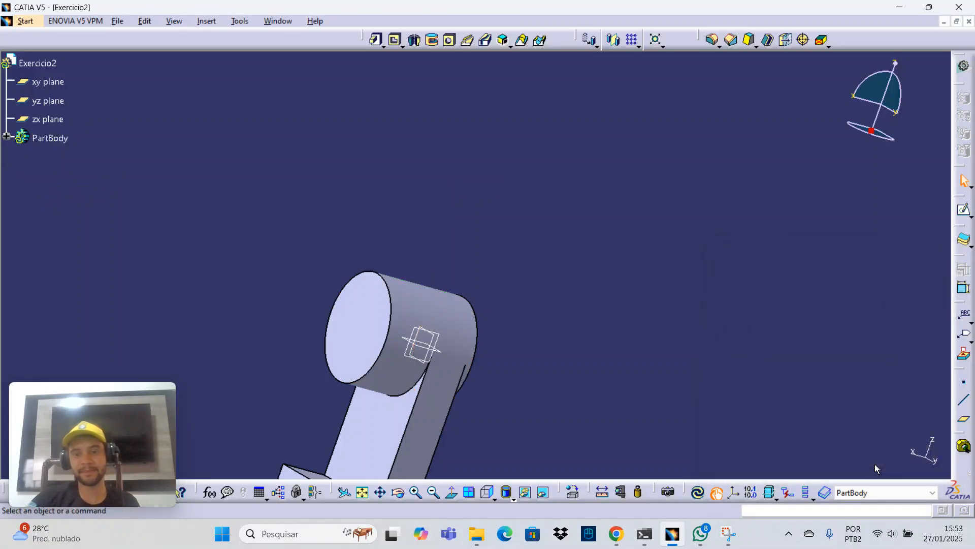
pyautogui.moveTo(542, 269); pyautogui.dragTo(405, 315, button='middle')
pyautogui.click(929, 7)
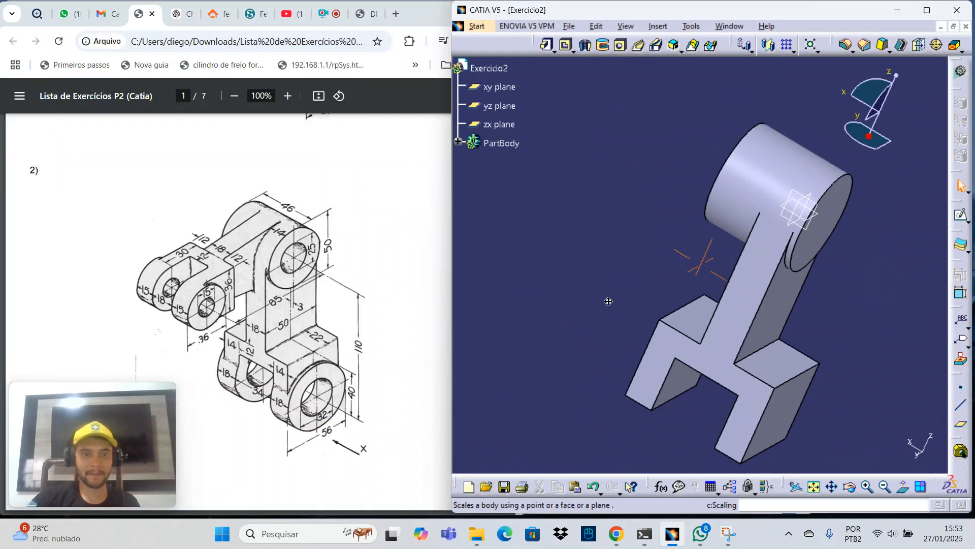
# Consult the lower fork dimensions in the PDF drawing and open a sketch on the inner side face of a fork leg.
pyautogui.moveTo(608, 301); pyautogui.dragTo(612, 261, button='middle')
pyautogui.moveTo(655, 281); pyautogui.dragTo(787, 350, button='middle')
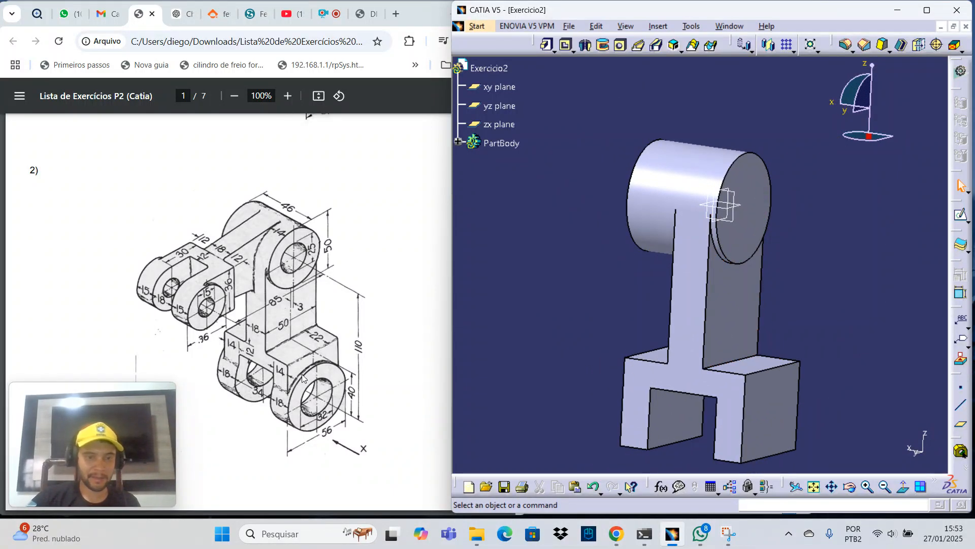
pyautogui.click(279, 386)
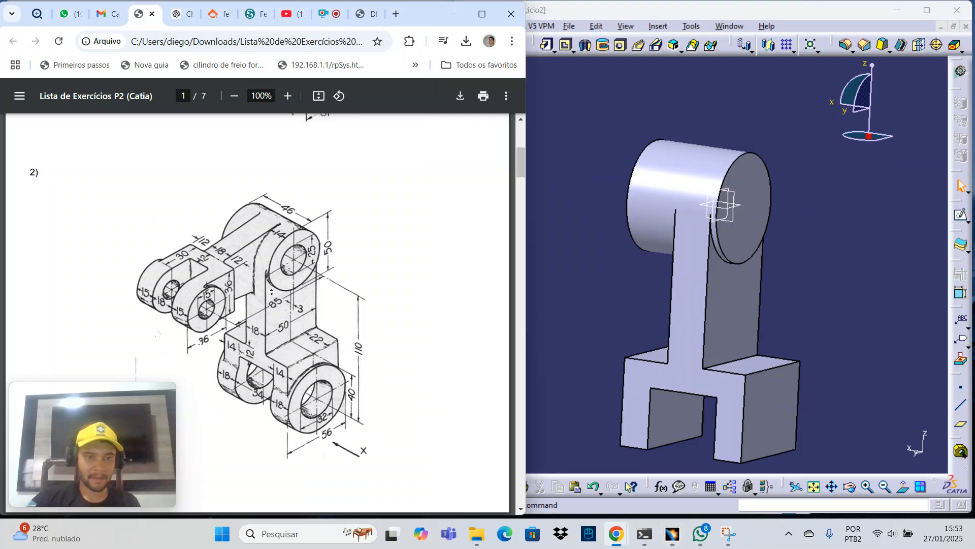
pyautogui.scroll(3, 279, 386)
pyautogui.scroll(-5, 339, 394)
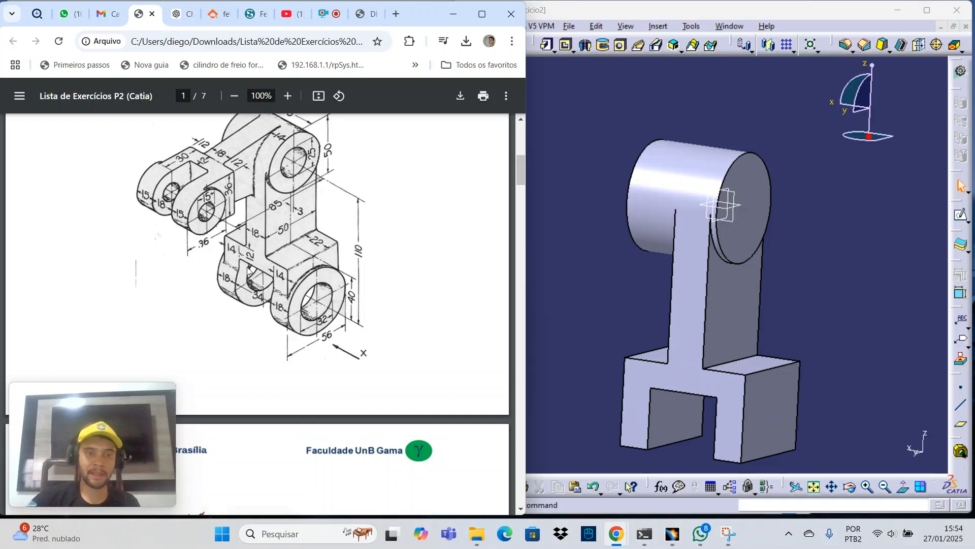
pyautogui.click(687, 426)
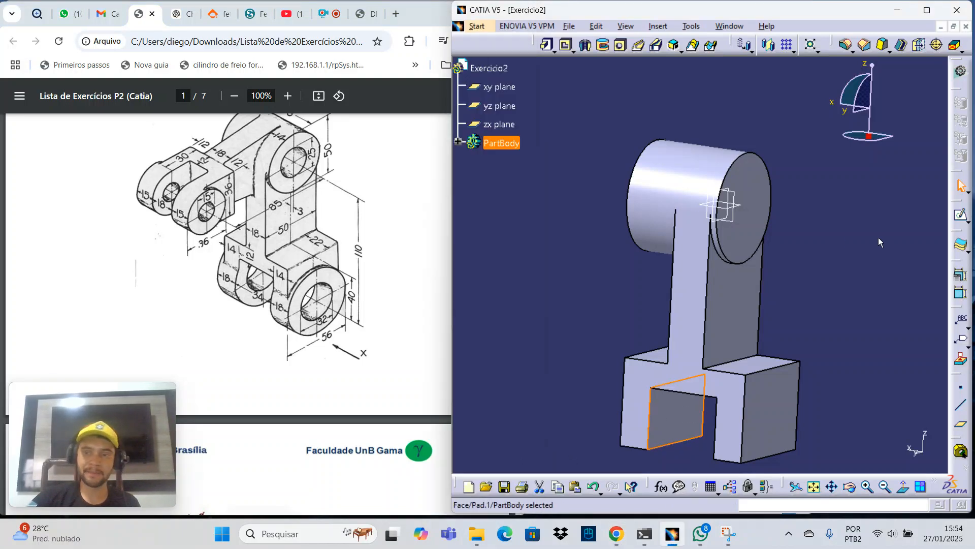
pyautogui.click(960, 214)
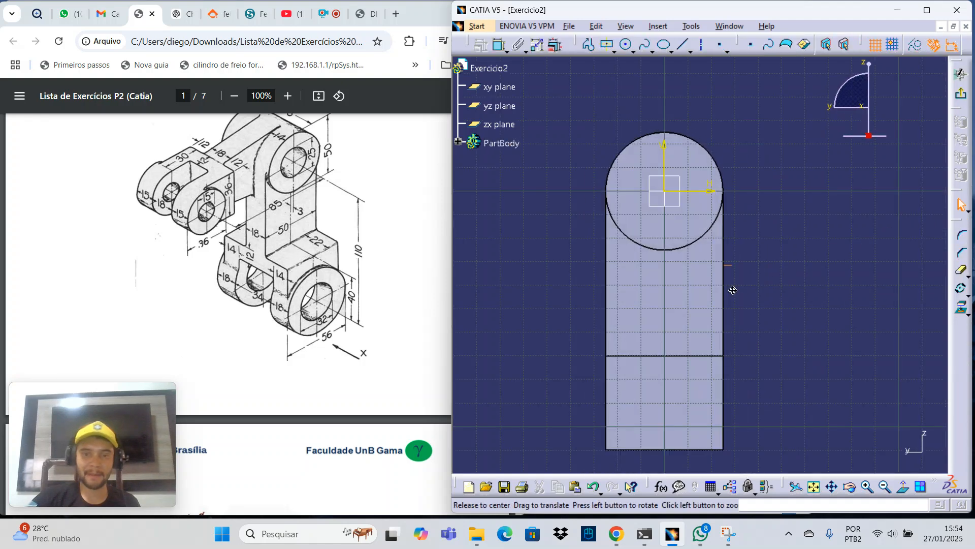
pyautogui.moveTo(733, 290); pyautogui.dragTo(768, 186, button='middle')
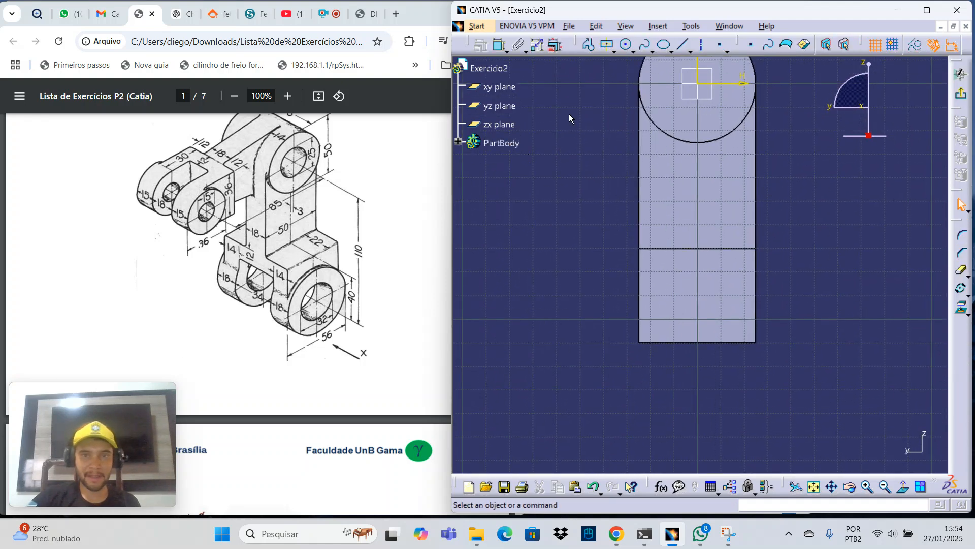
# Draw a circle slightly wider than the fork leg, centred on the vertical axis just below the leg's lower edge.
pyautogui.click(626, 45)
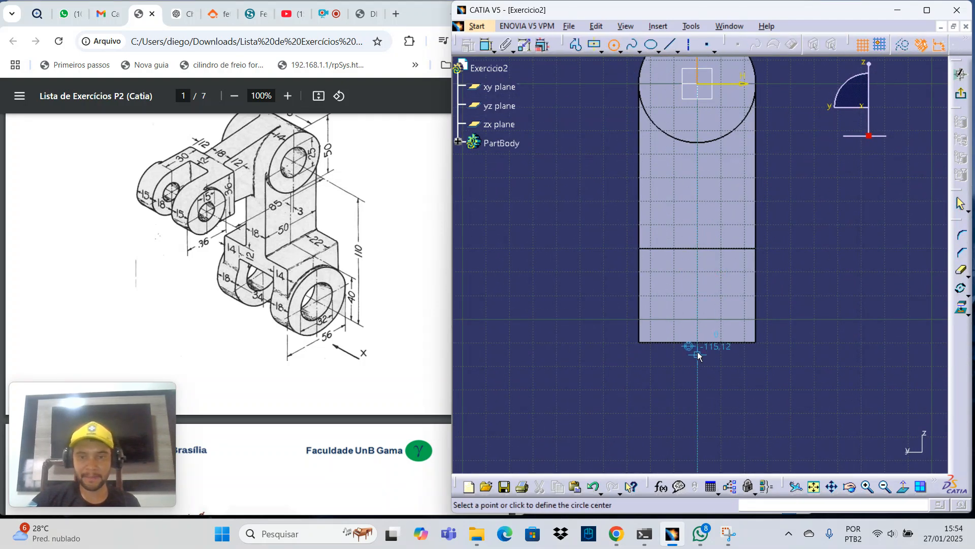
pyautogui.moveTo(669, 249)
pyautogui.mouseDown(button='middle')
pyautogui.moveTo(660, 325)
pyautogui.moveTo(683, 333)
pyautogui.mouseUp(button='middle')
pyautogui.moveTo(740, 394); pyautogui.dragTo(758, 327, button='middle')
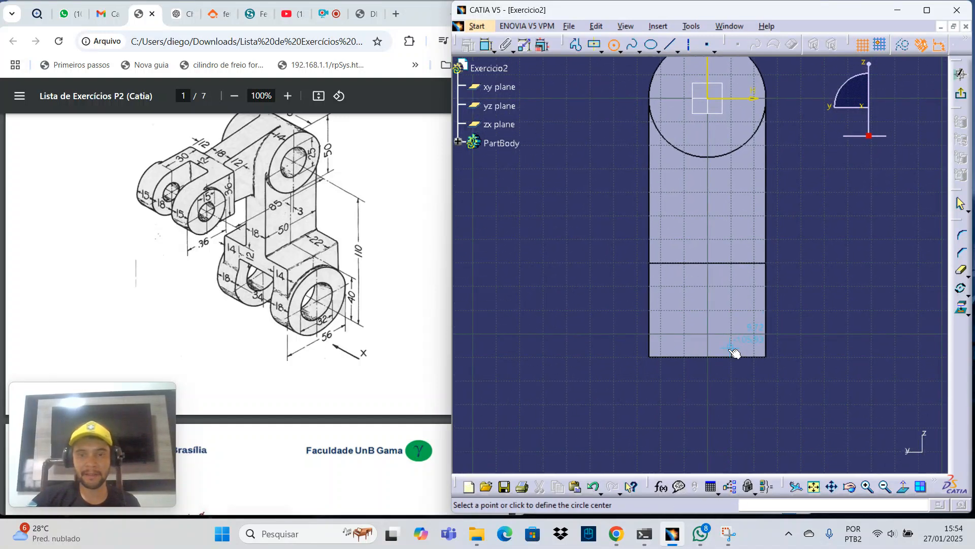
pyautogui.click(707, 362)
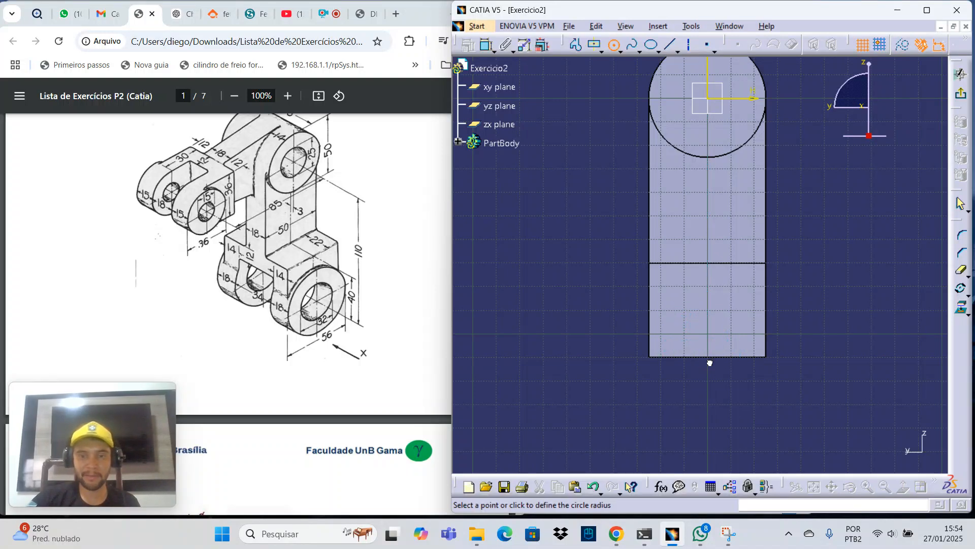
pyautogui.click(769, 387)
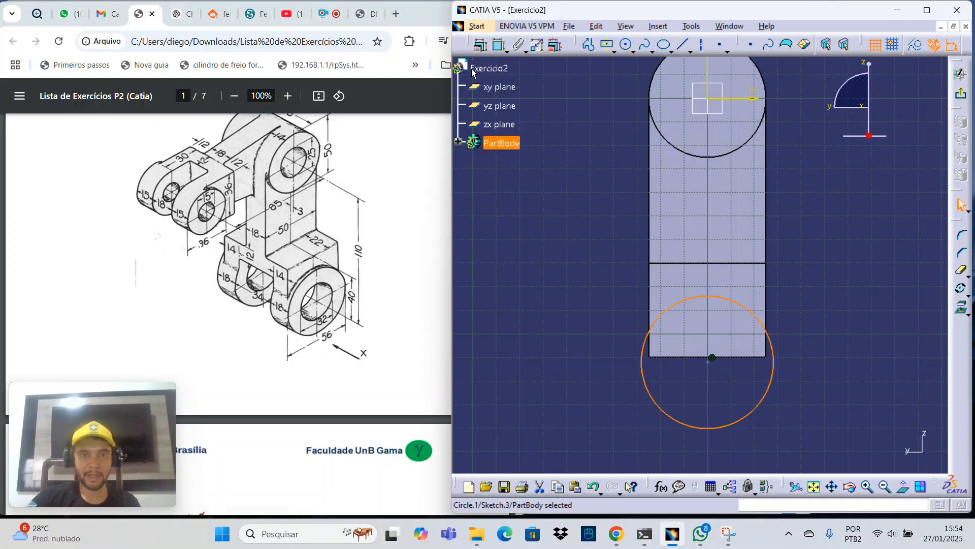
# Dimension the lower eye circle and set its diameter to 56 mm.
pyautogui.click(498, 47)
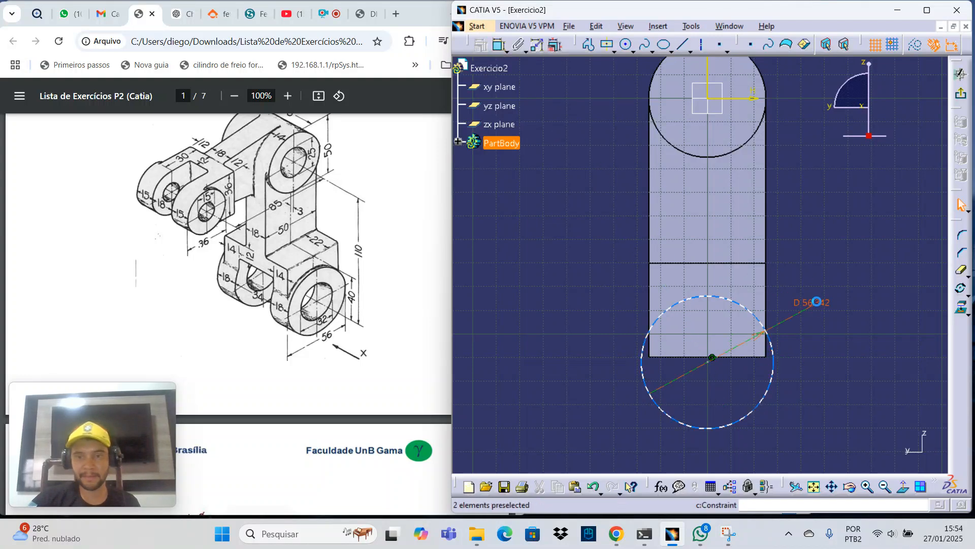
pyautogui.click(815, 302)
pyautogui.doubleClick(817, 303)
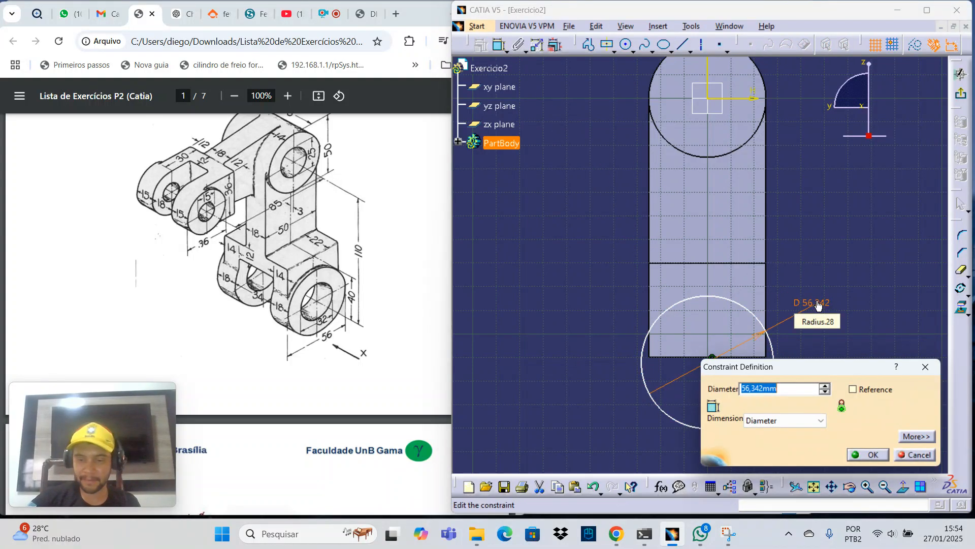
pyautogui.write('56')
pyautogui.press('Return')
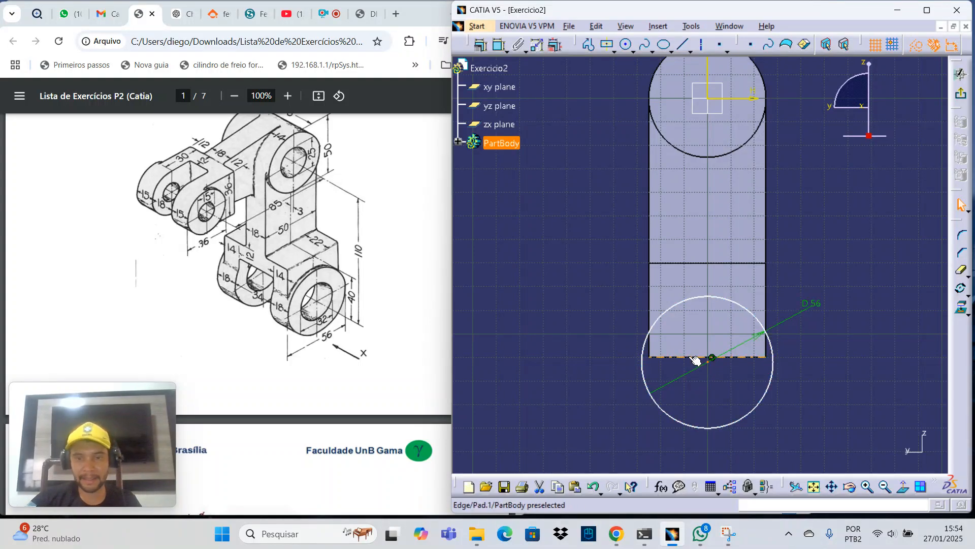
# Make the circle's centre coincident with the fork leg's lower edge and exit the sketch.
pyautogui.click(696, 359)
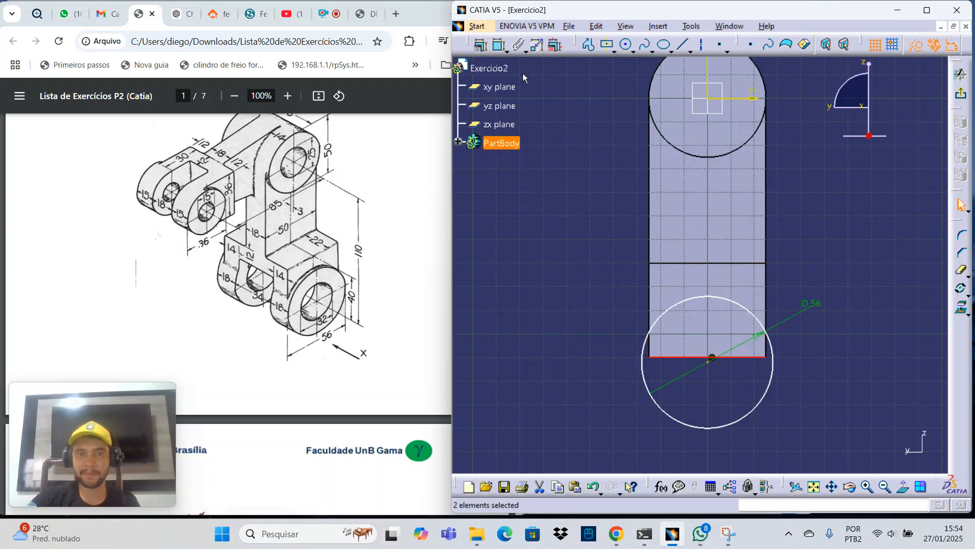
pyautogui.click(480, 46)
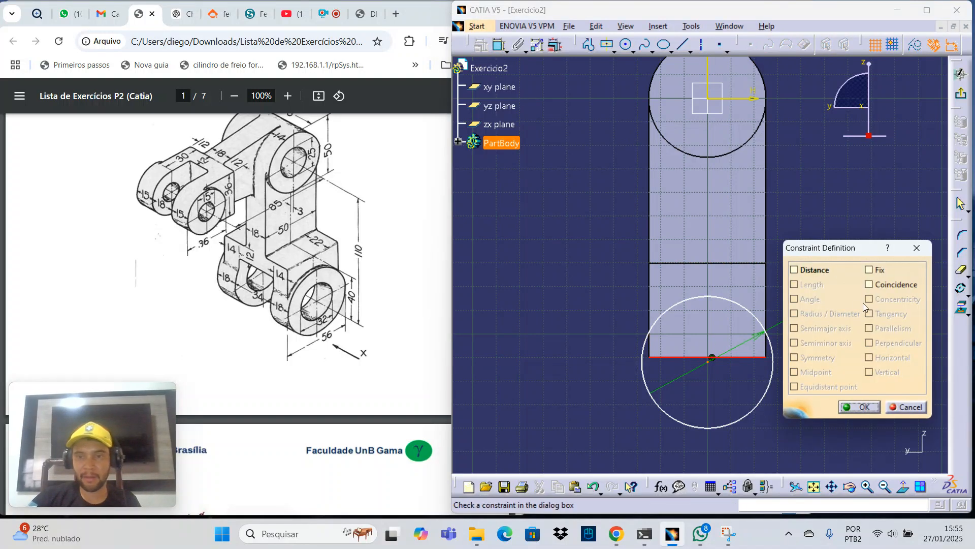
pyautogui.click(870, 284)
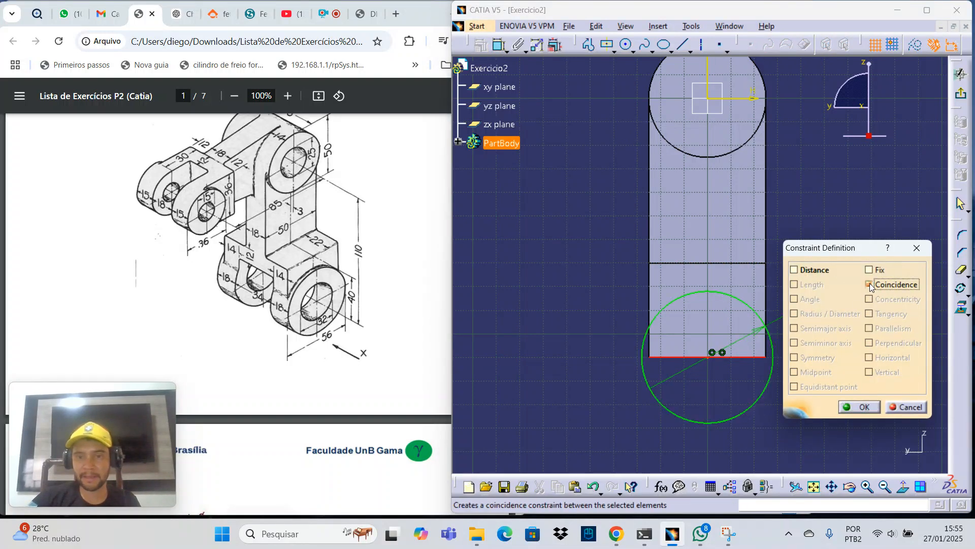
pyautogui.click(861, 409)
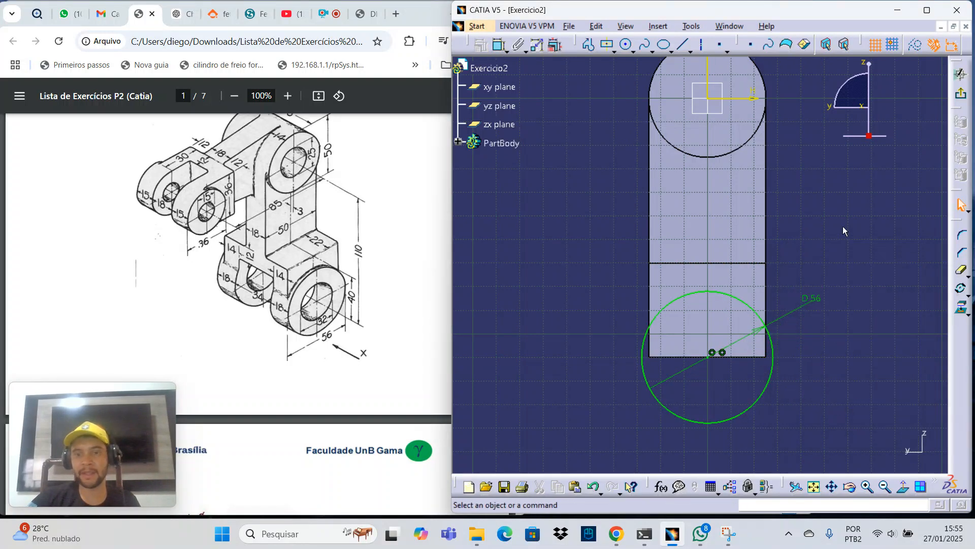
pyautogui.moveTo(843, 224); pyautogui.dragTo(791, 242, button='middle')
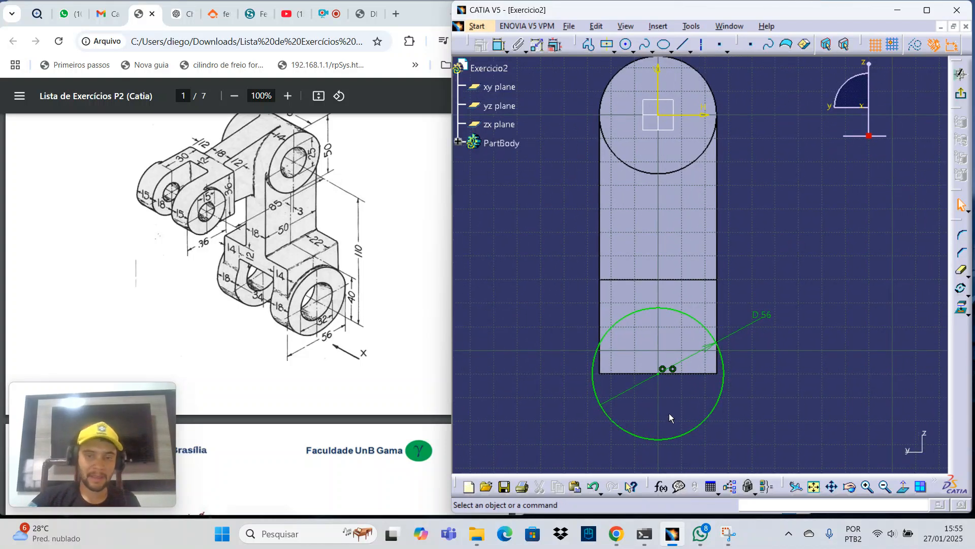
pyautogui.click(960, 96)
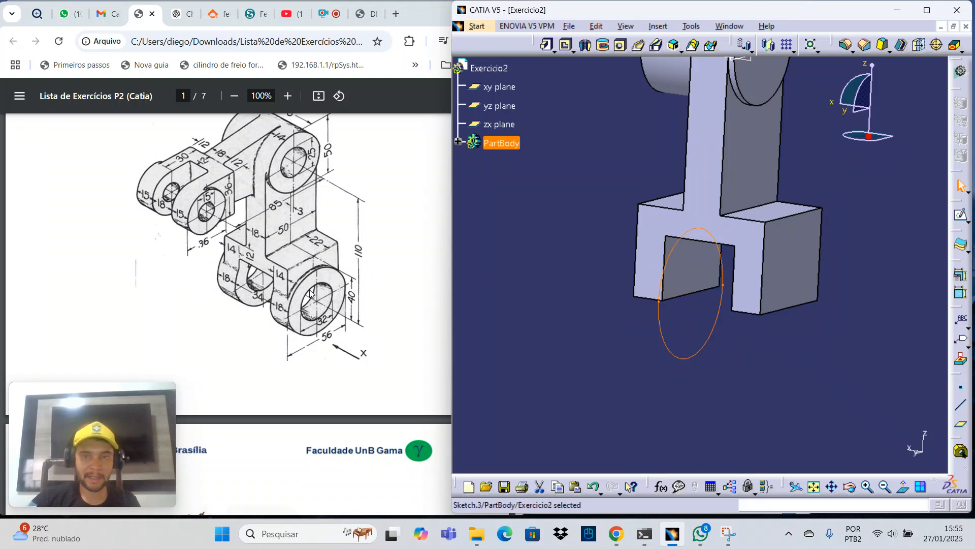
# Pad the 56 mm circle 18 mm in the reversed direction, outward through the fork leg.
pyautogui.click(548, 47)
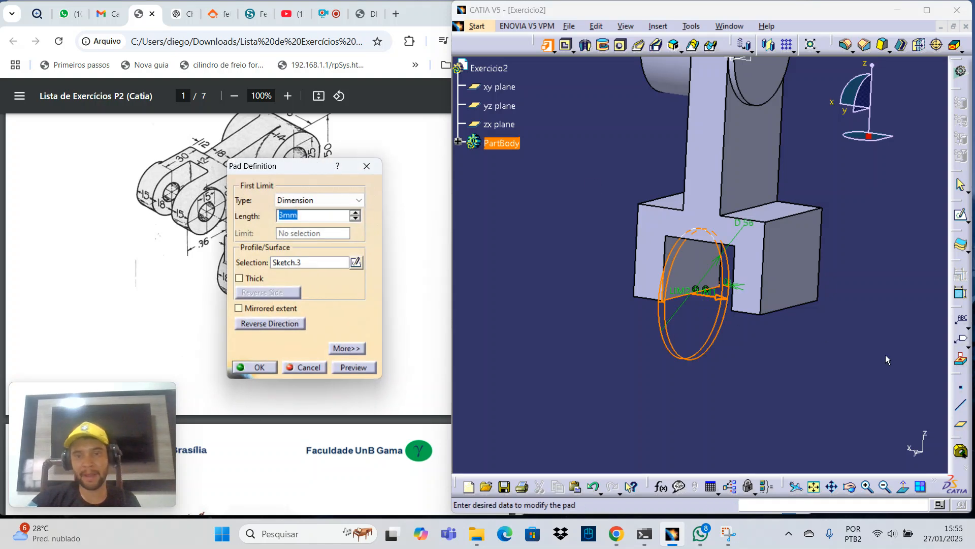
pyautogui.click(247, 328)
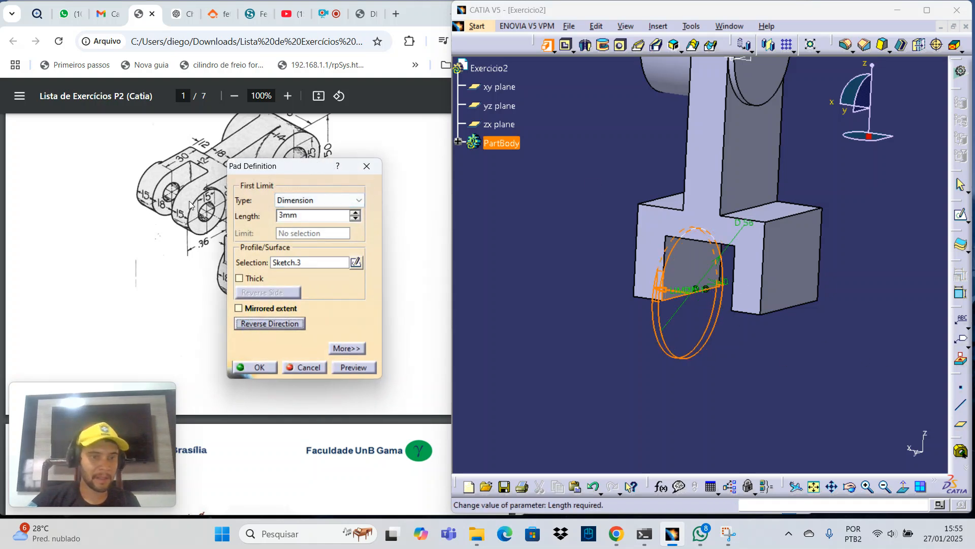
pyautogui.moveTo(279, 165); pyautogui.dragTo(313, 168)
pyautogui.doubleClick(337, 221)
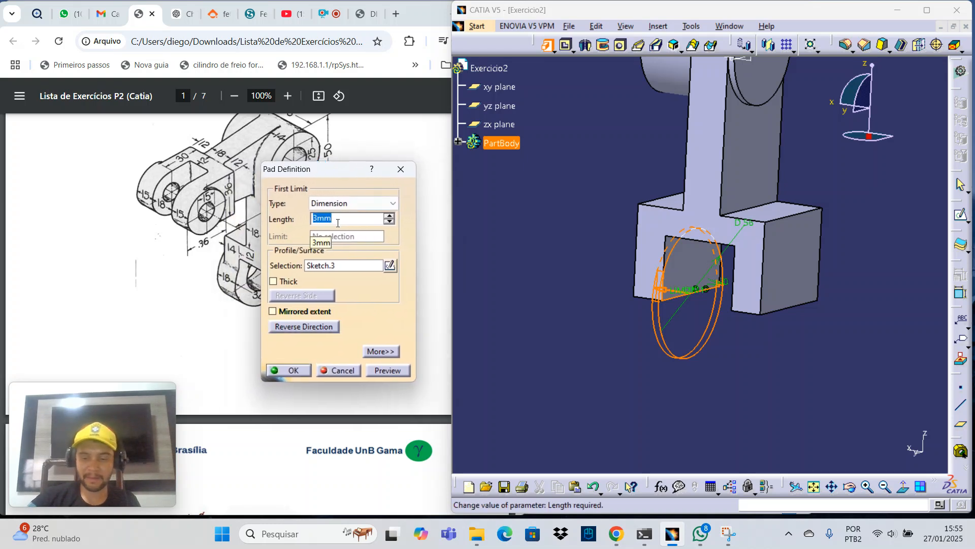
pyautogui.write('18')
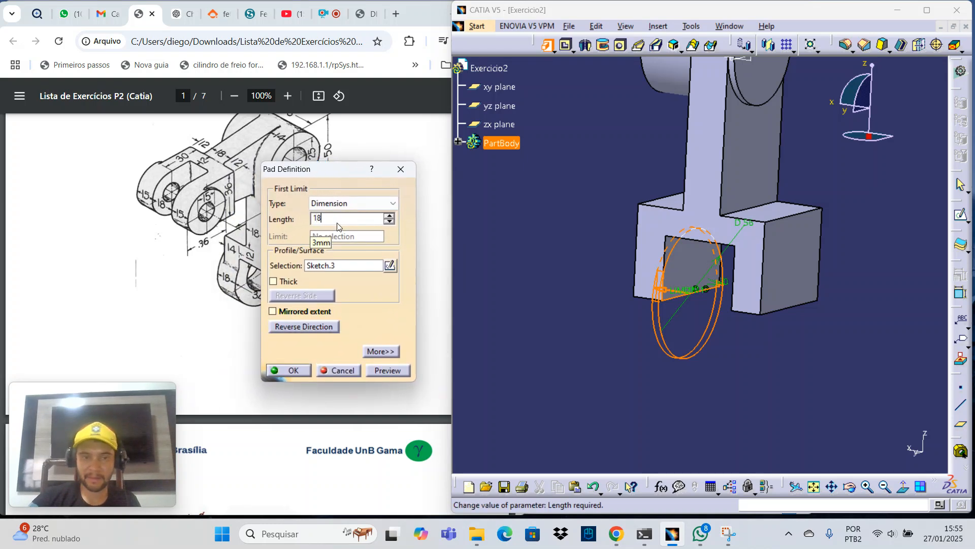
pyautogui.click(379, 368)
pyautogui.moveTo(656, 286); pyautogui.dragTo(743, 263, button='middle')
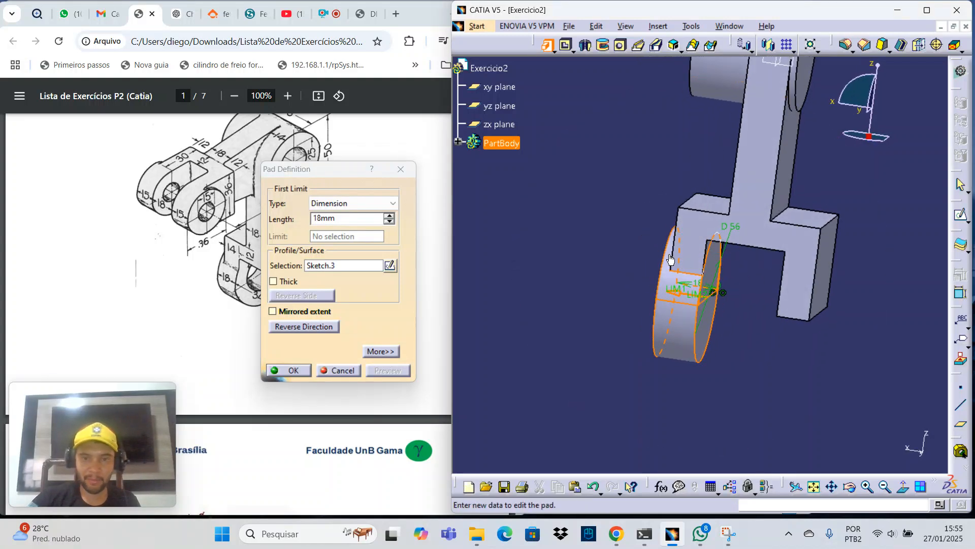
pyautogui.click(299, 370)
# Mirror the 18 mm eye pad about the yz plane onto the other fork leg.
pyautogui.moveTo(581, 320); pyautogui.dragTo(688, 283, button='middle')
pyautogui.moveTo(690, 318); pyautogui.dragTo(713, 167, button='middle')
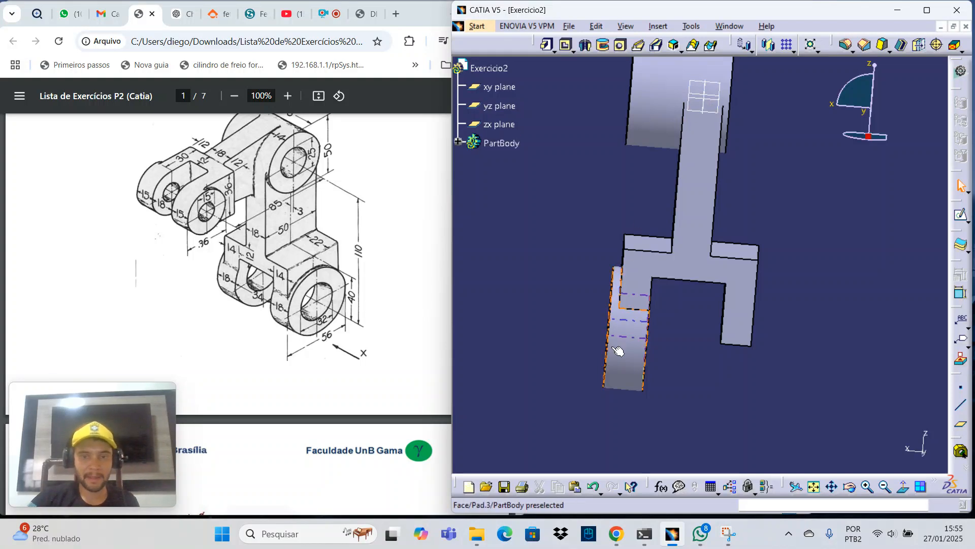
pyautogui.click(459, 143)
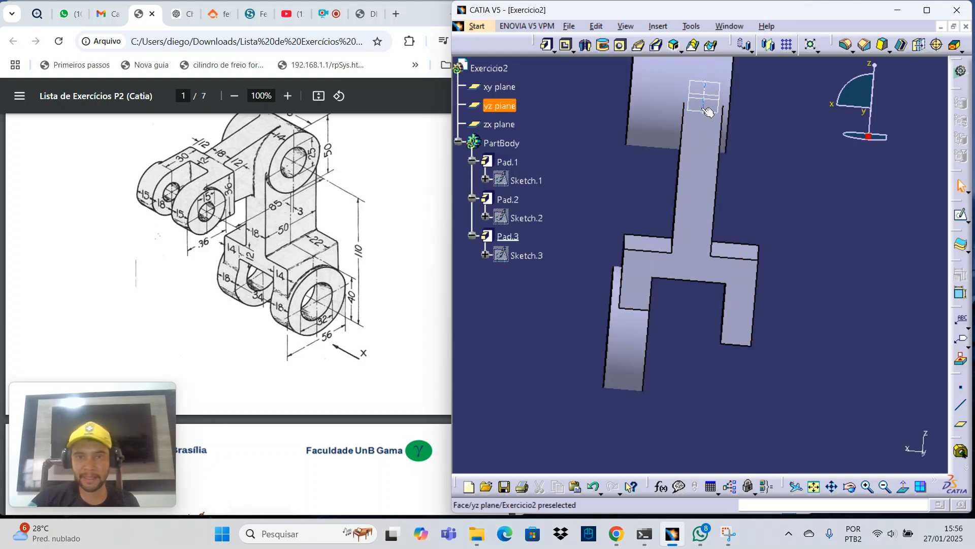
pyautogui.click(514, 239)
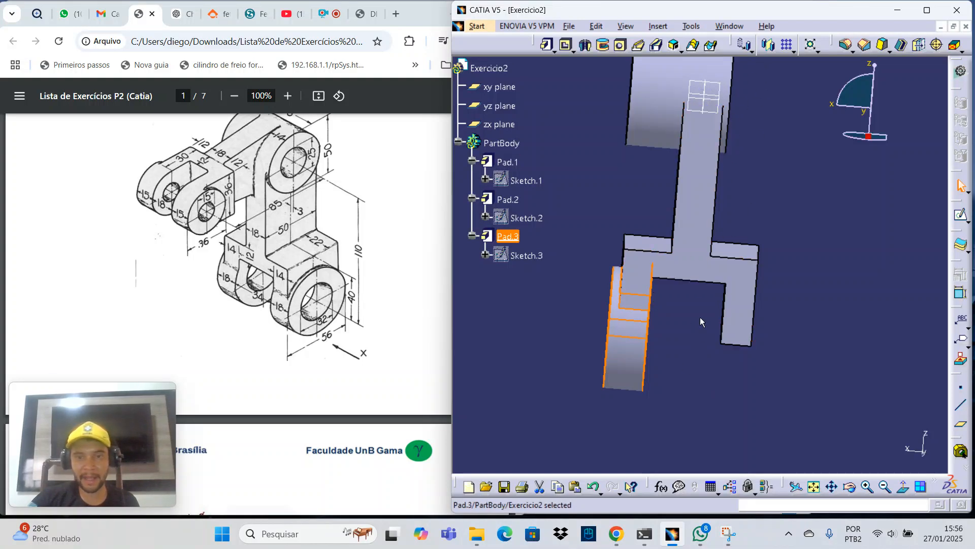
pyautogui.click(769, 47)
pyautogui.moveTo(752, 191); pyautogui.dragTo(775, 187, button='middle')
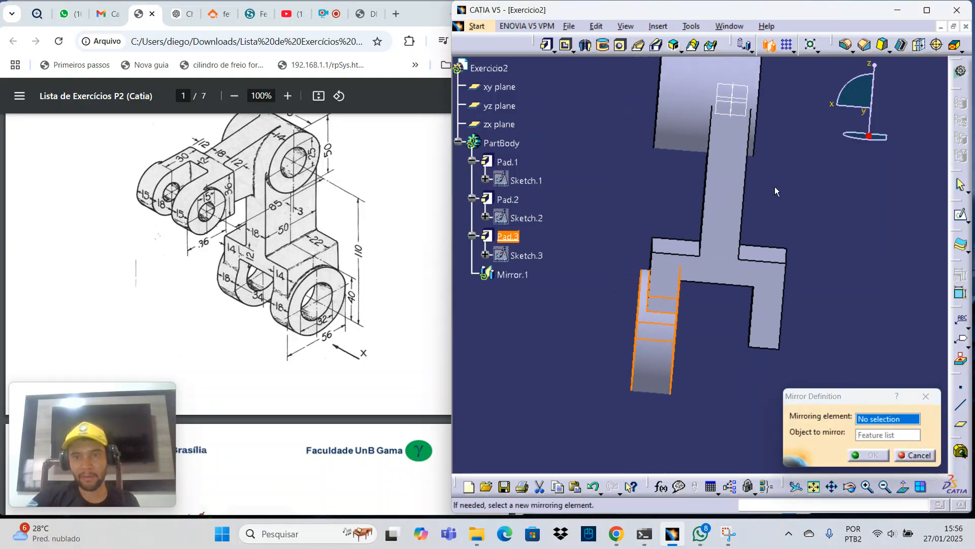
pyautogui.moveTo(715, 180); pyautogui.dragTo(732, 231, button='middle')
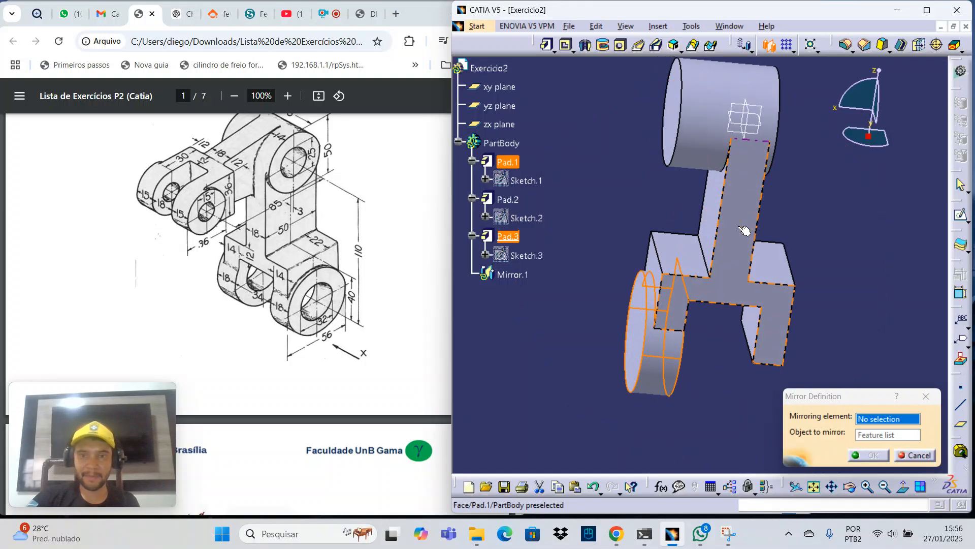
pyautogui.click(755, 115)
pyautogui.moveTo(714, 388); pyautogui.dragTo(748, 325, button='middle')
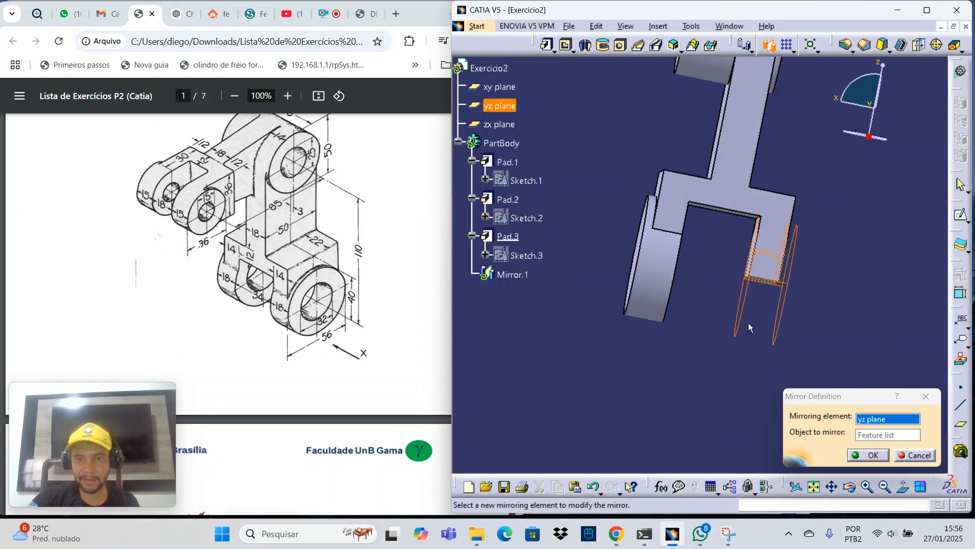
pyautogui.click(871, 456)
# Examine both fork eyes and compare the model with the upper boss and side arm dimensions in the PDF drawing.
pyautogui.moveTo(688, 275); pyautogui.dragTo(664, 348, button='middle')
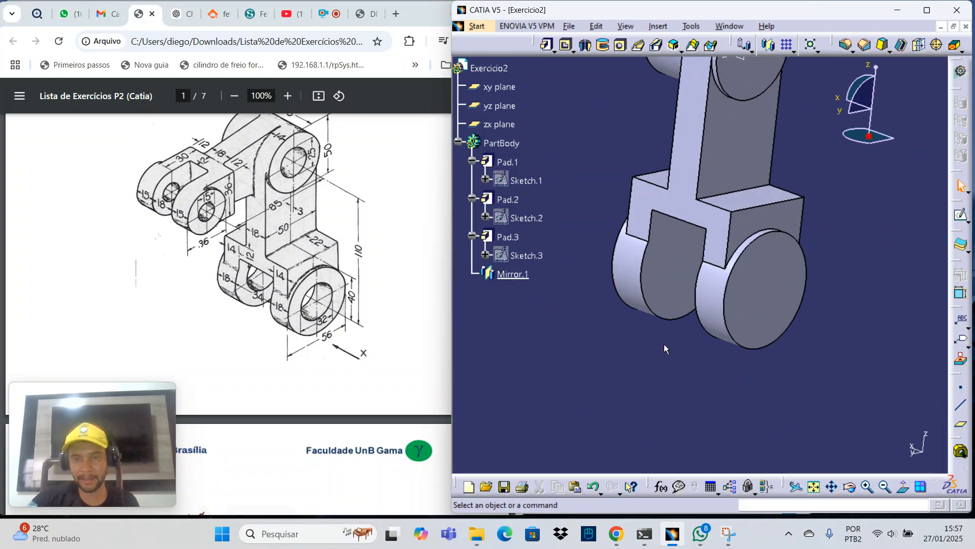
pyautogui.moveTo(727, 245); pyautogui.dragTo(684, 297, button='middle')
pyautogui.click(699, 343)
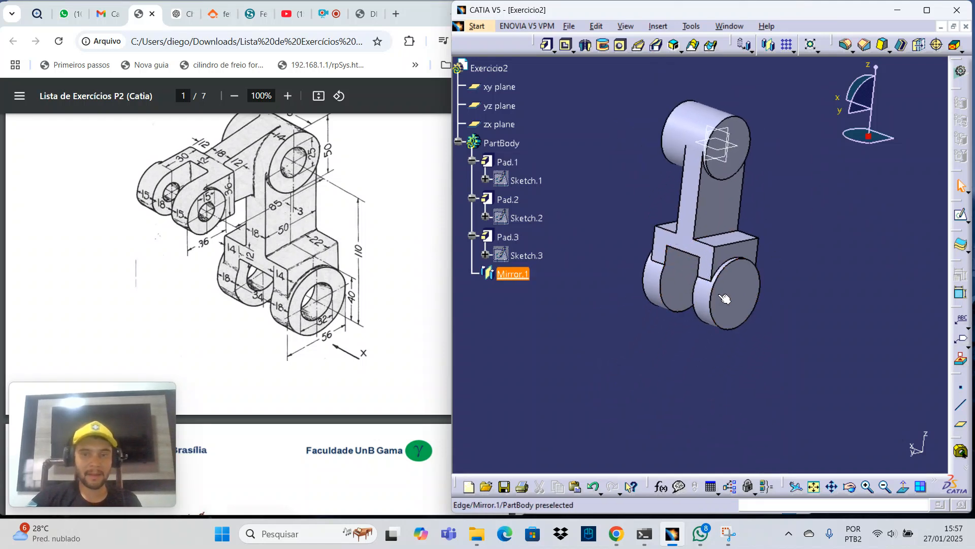
pyautogui.moveTo(610, 209); pyautogui.dragTo(666, 231, button='middle')
pyautogui.scroll(1, 288, 177)
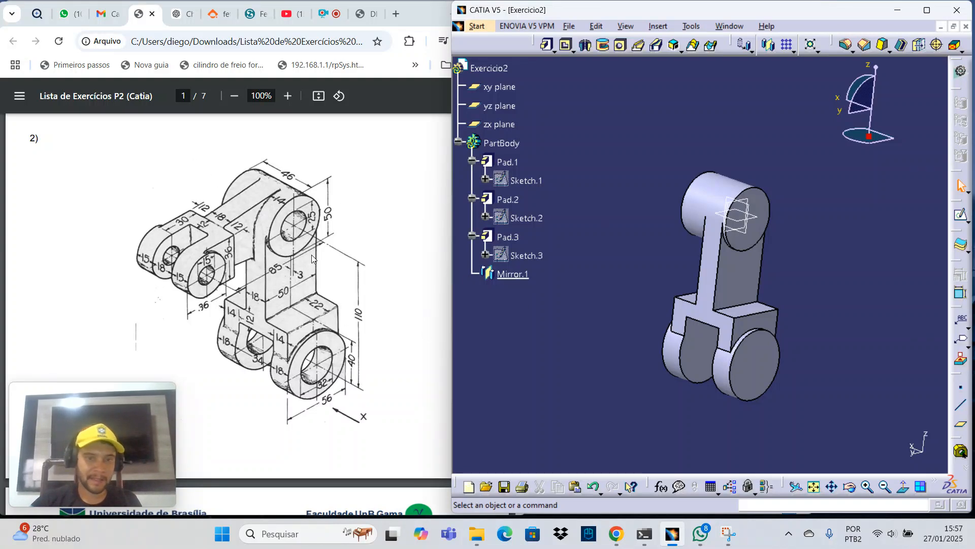
pyautogui.moveTo(535, 316); pyautogui.dragTo(720, 276, button='middle')
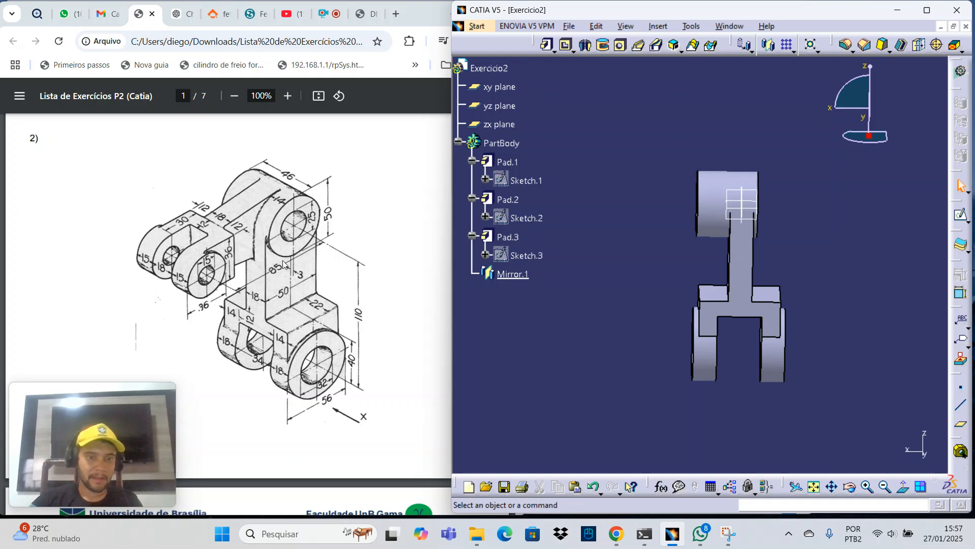
pyautogui.click(274, 243)
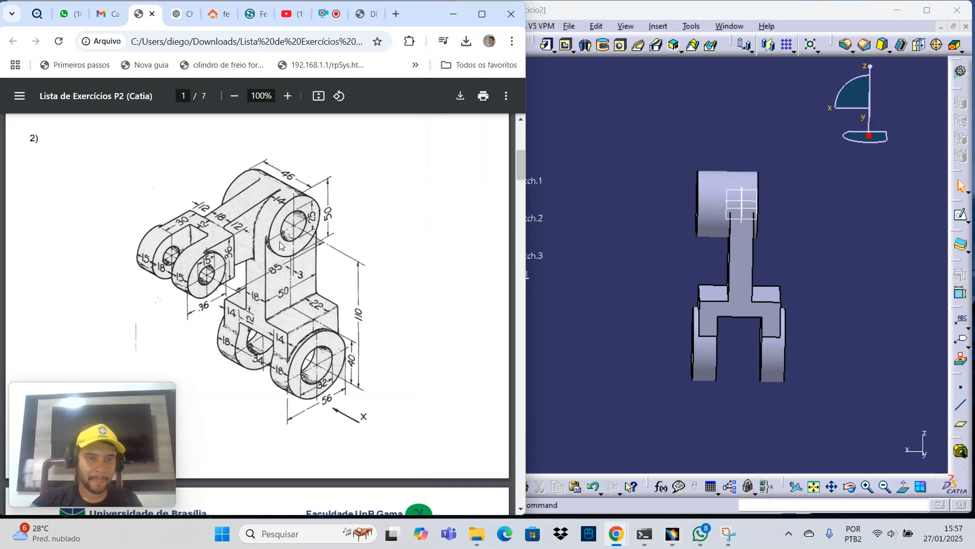
pyautogui.rightClick(286, 258)
pyautogui.click(308, 239)
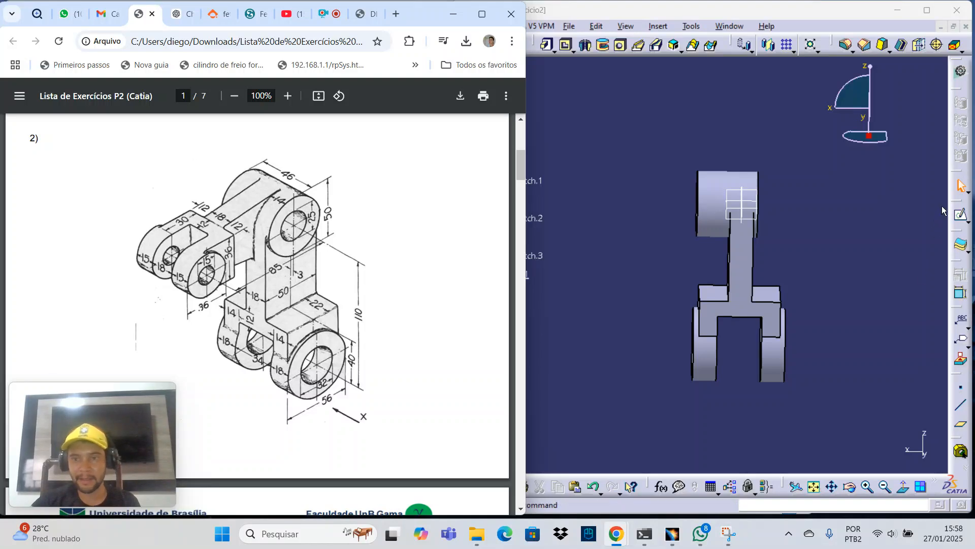
pyautogui.click(924, 13)
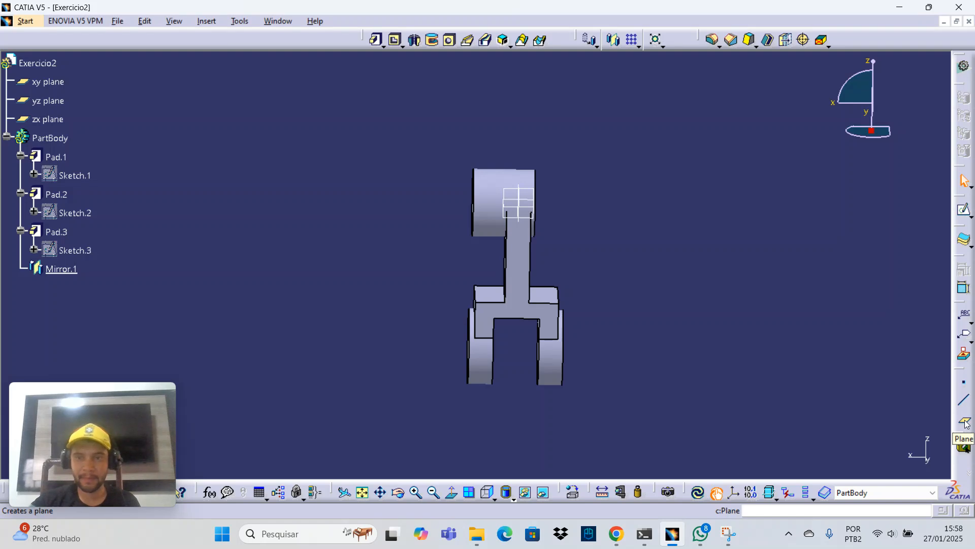
pyautogui.click(929, 7)
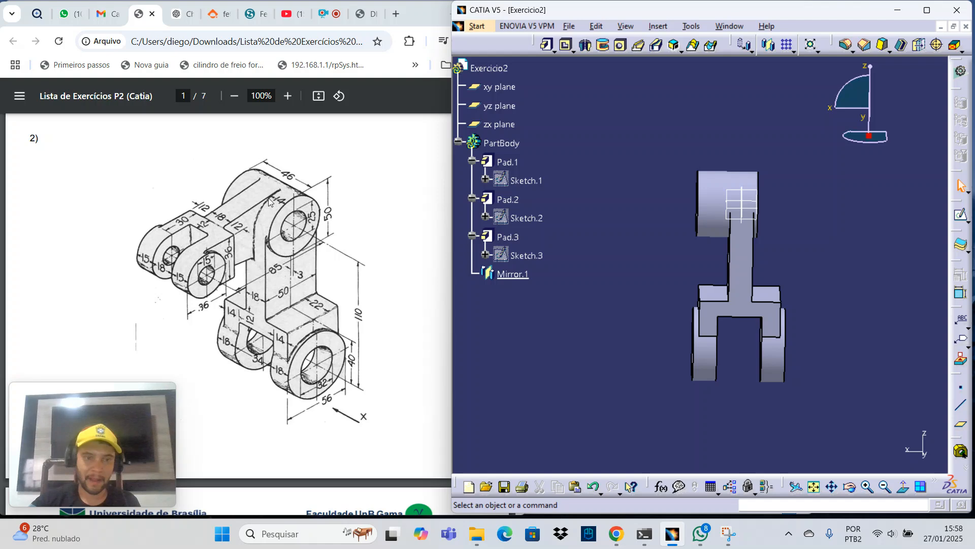
# Create a reference plane offset 14 mm from the upper boss's end face, reversed inward into the boss.
pyautogui.moveTo(721, 315); pyautogui.dragTo(616, 331, button='middle')
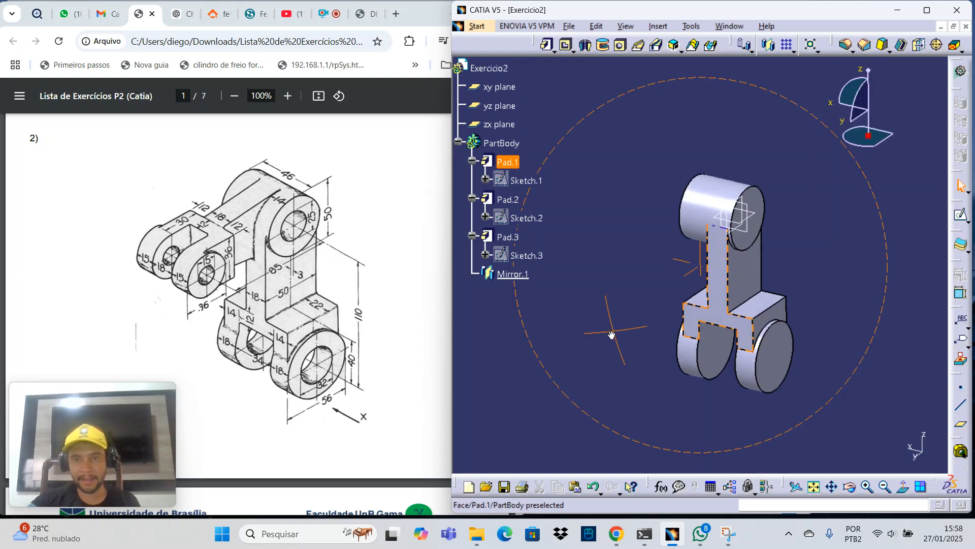
pyautogui.click(752, 203)
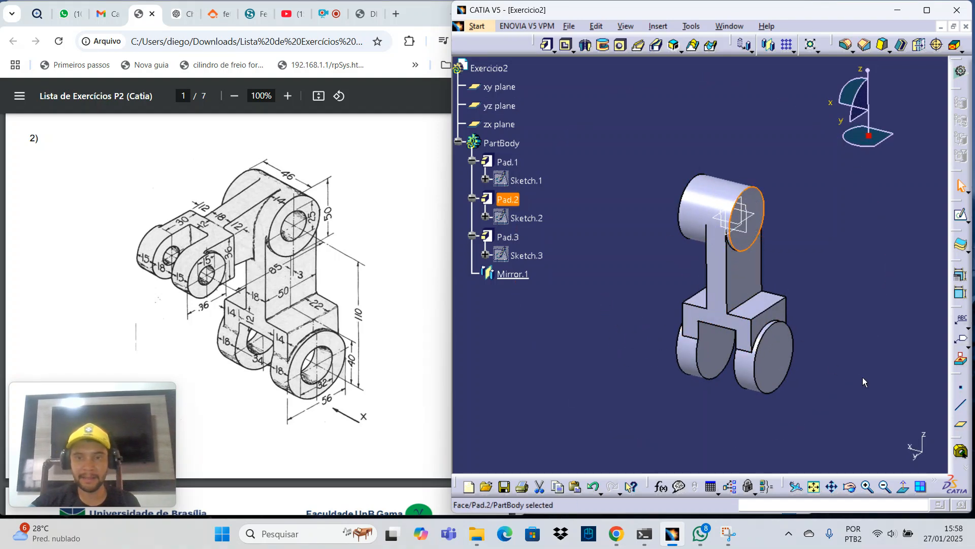
pyautogui.click(961, 427)
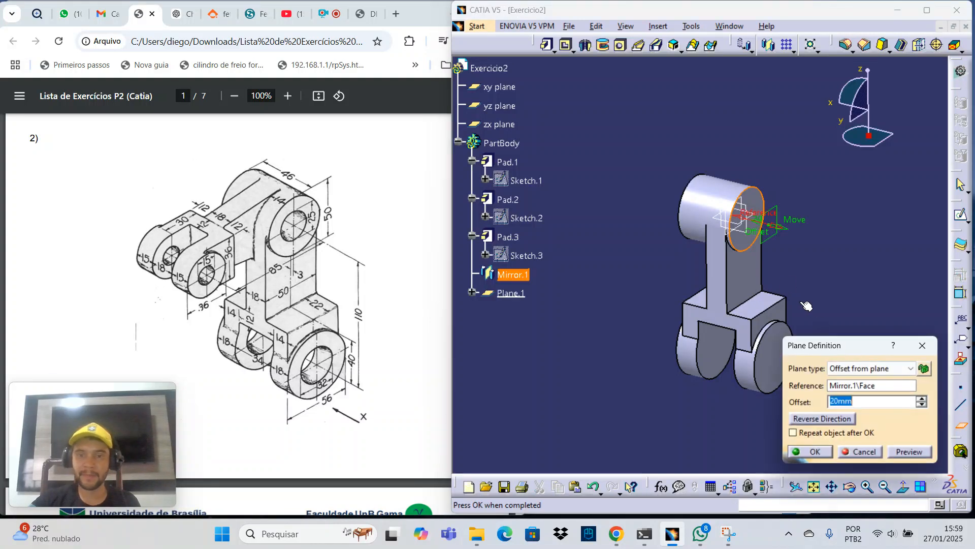
pyautogui.moveTo(806, 305); pyautogui.dragTo(749, 224, button='middle')
pyautogui.moveTo(716, 238); pyautogui.dragTo(590, 272, button='middle')
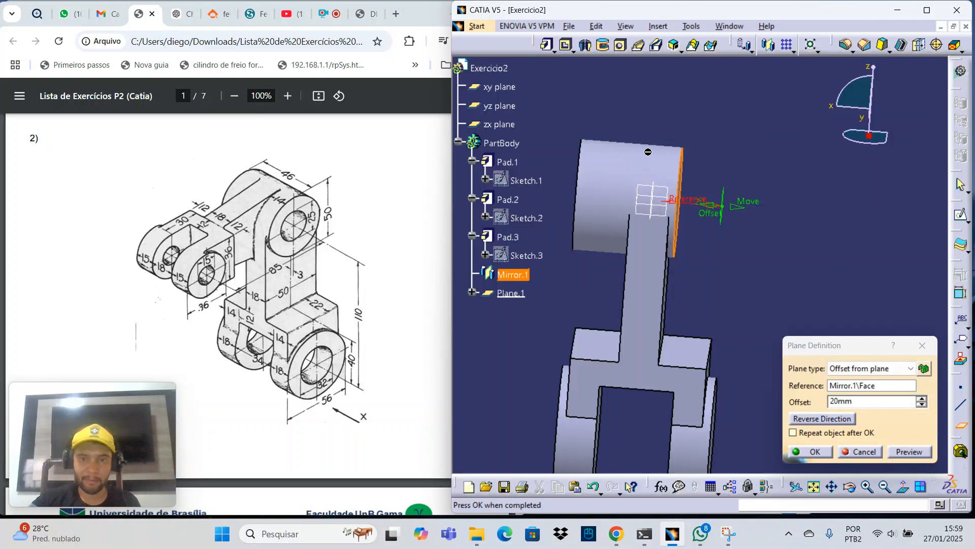
pyautogui.click(803, 424)
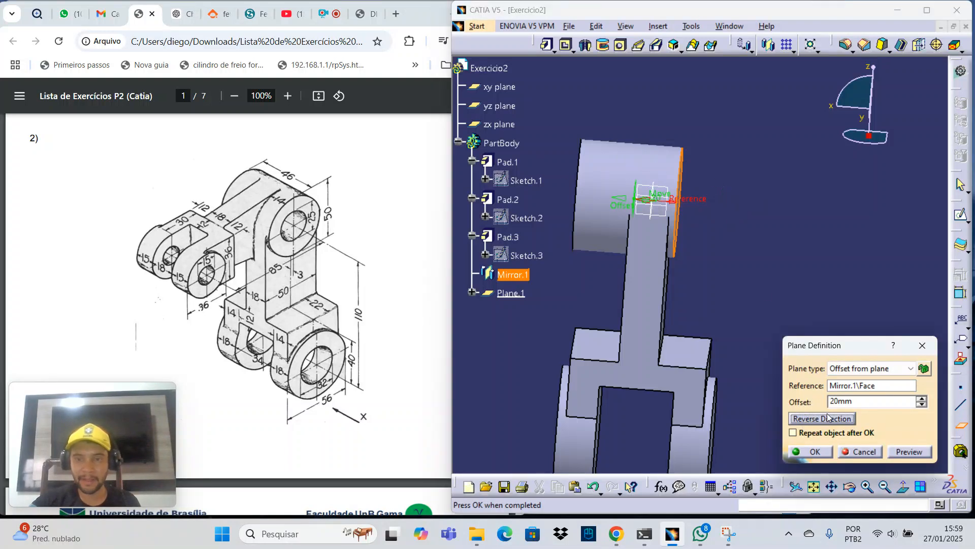
pyautogui.doubleClick(857, 402)
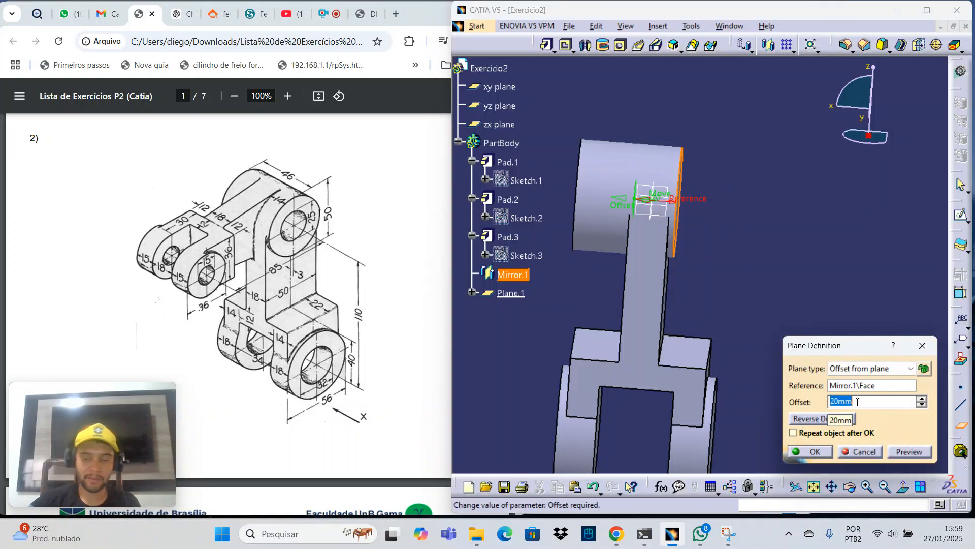
pyautogui.write('14')
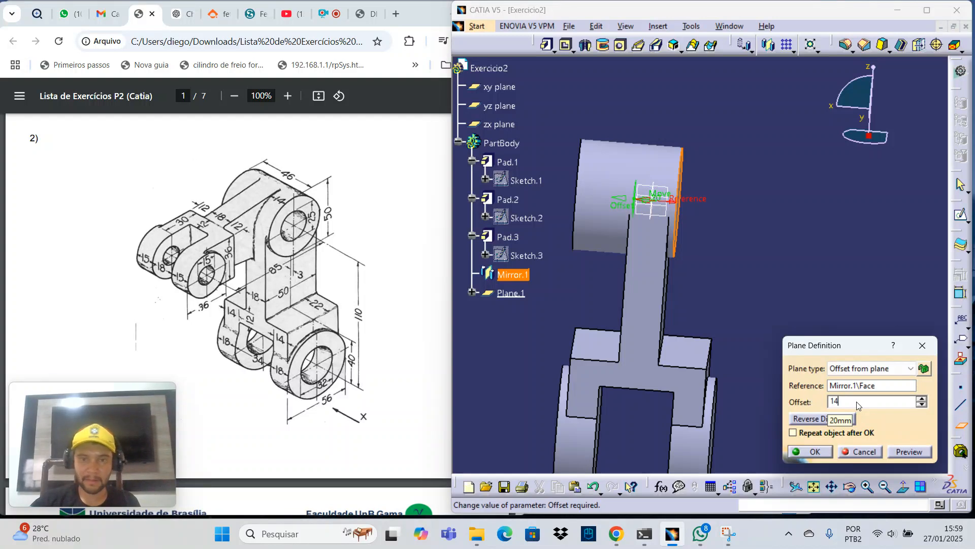
pyautogui.press('Return')
# Open a new sketch on the offset plane inside the upper boss.
pyautogui.moveTo(709, 294)
pyautogui.mouseDown(button='middle')
pyautogui.moveTo(746, 220)
pyautogui.moveTo(821, 320)
pyautogui.moveTo(800, 316)
pyautogui.moveTo(815, 267)
pyautogui.moveTo(707, 352)
pyautogui.moveTo(706, 285)
pyautogui.mouseUp(button='middle')
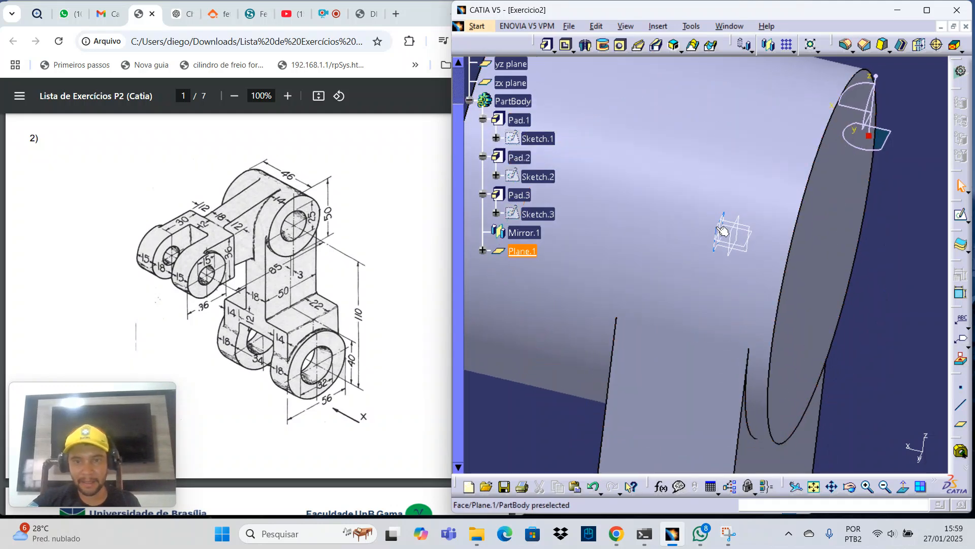
pyautogui.click(717, 228)
pyautogui.moveTo(739, 350); pyautogui.dragTo(757, 310, button='middle')
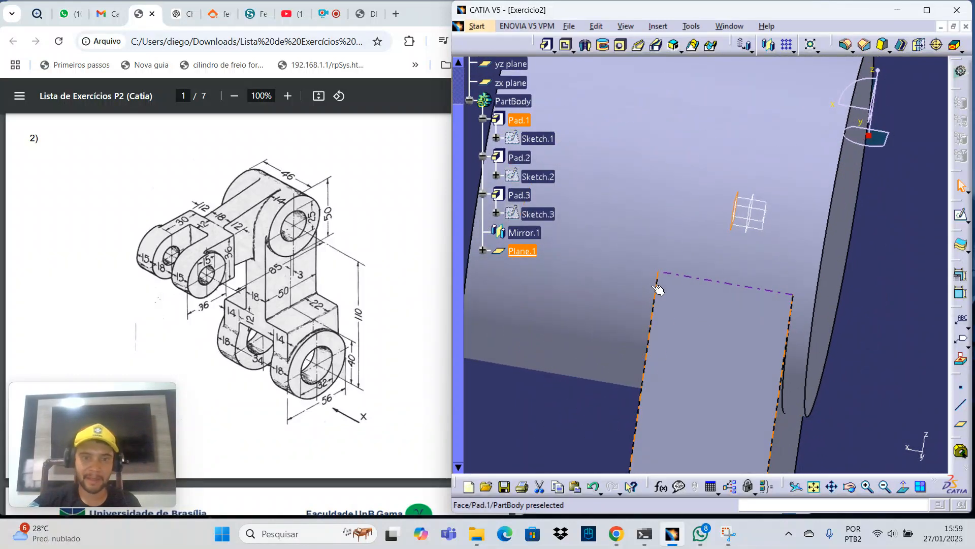
pyautogui.click(528, 253)
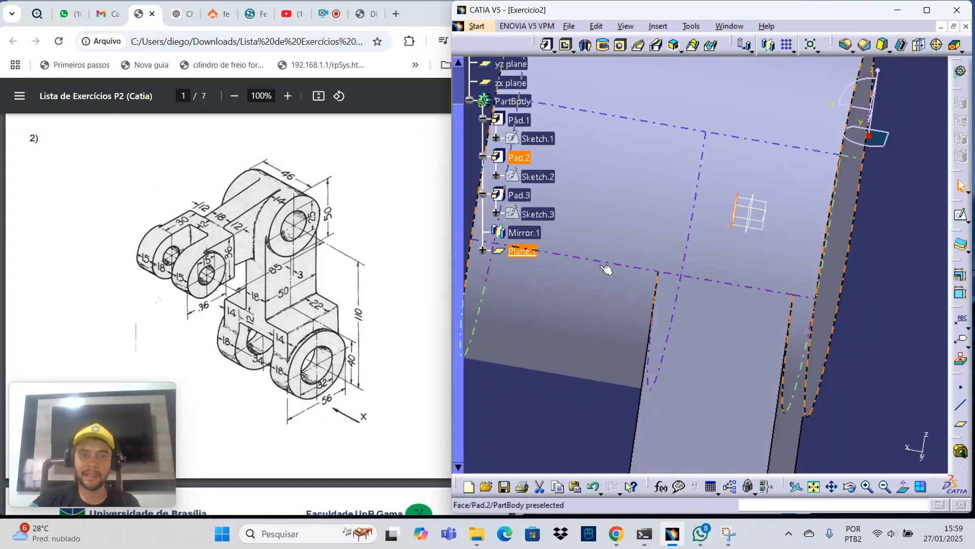
pyautogui.click(961, 216)
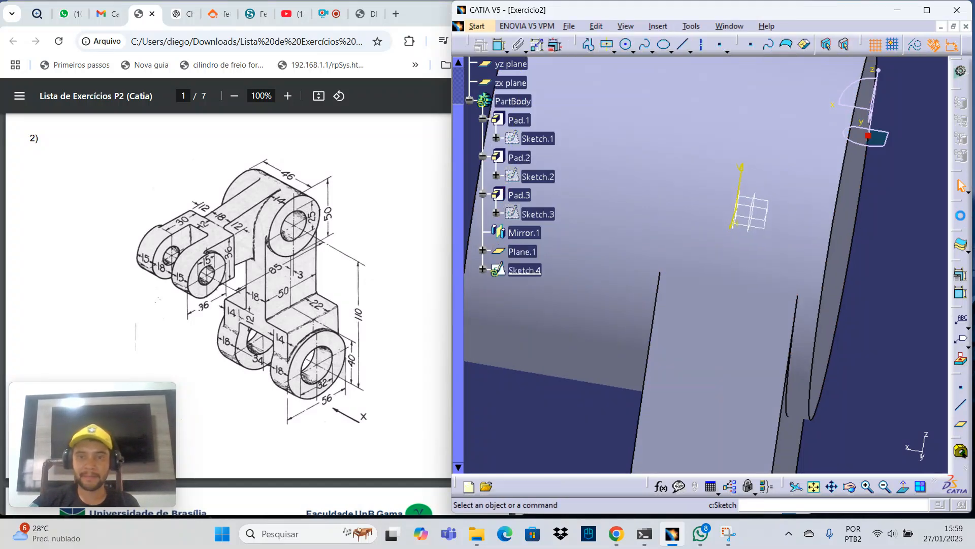
# Examine the sketch plane's orientation against the side arm in the drawing and face it normally with the horizontal axis pointing left.
pyautogui.moveTo(689, 219); pyautogui.dragTo(675, 334, button='middle')
pyautogui.moveTo(655, 264); pyautogui.dragTo(847, 196, button='middle')
pyautogui.moveTo(659, 316)
pyautogui.mouseDown(button='middle')
pyautogui.moveTo(717, 243)
pyautogui.moveTo(700, 323)
pyautogui.moveTo(710, 273)
pyautogui.mouseUp(button='middle')
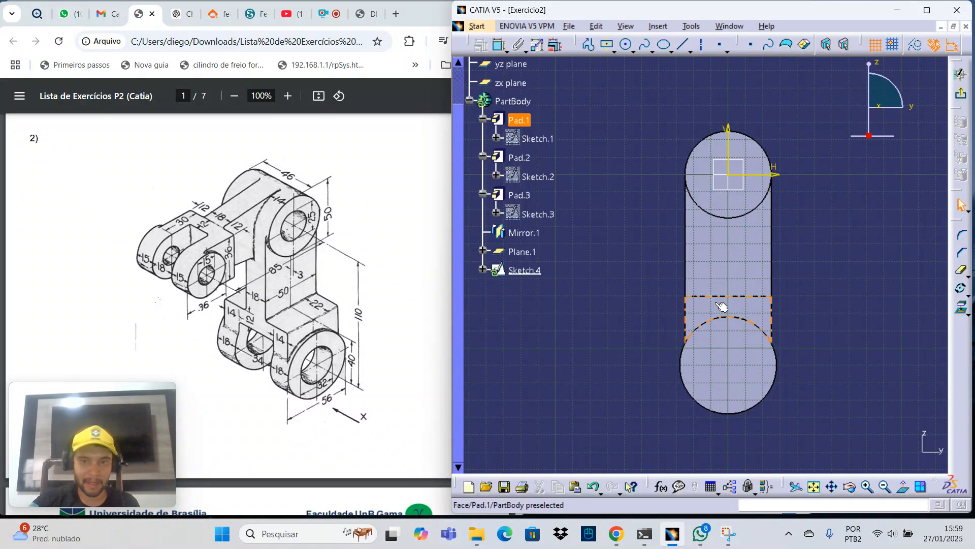
pyautogui.moveTo(722, 309); pyautogui.dragTo(725, 316, button='middle')
pyautogui.moveTo(774, 318); pyautogui.dragTo(732, 223, button='middle')
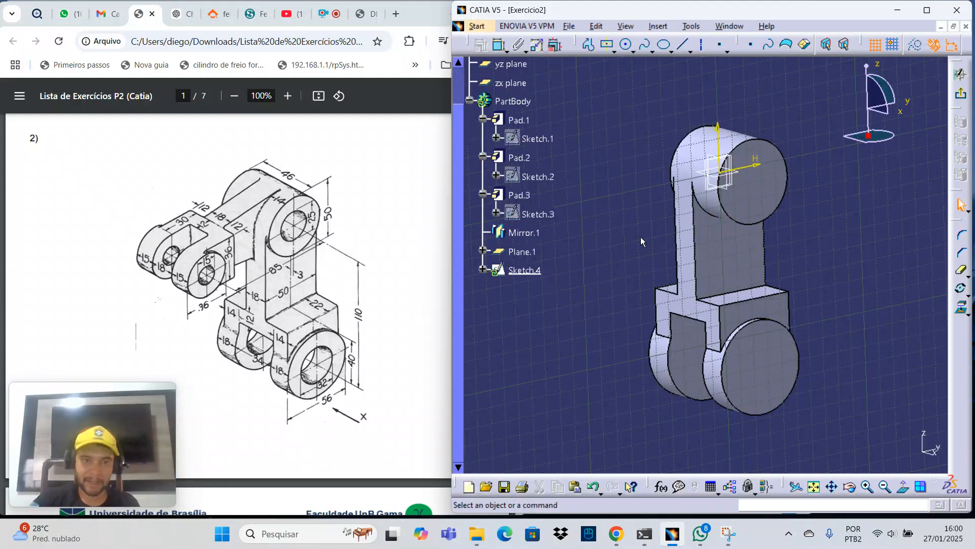
pyautogui.click(903, 488)
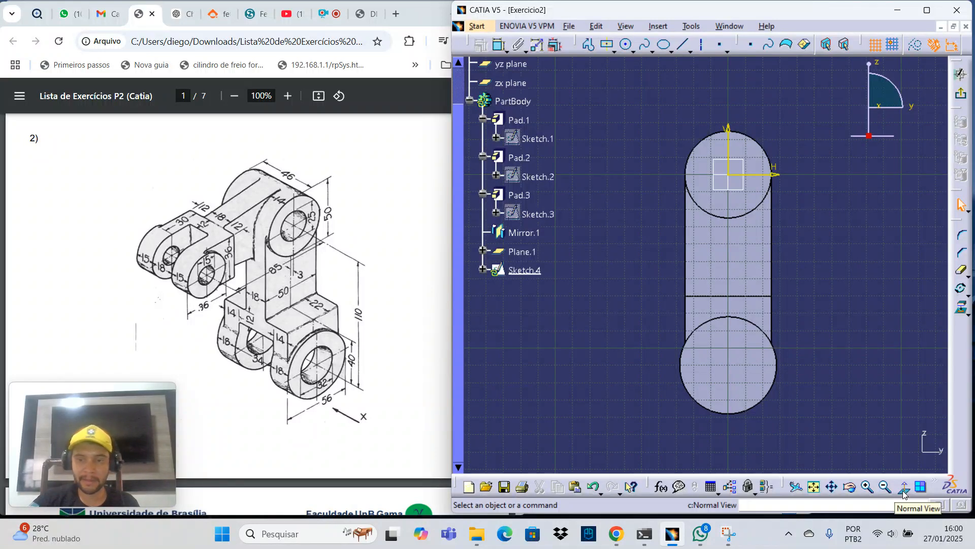
pyautogui.click(904, 489)
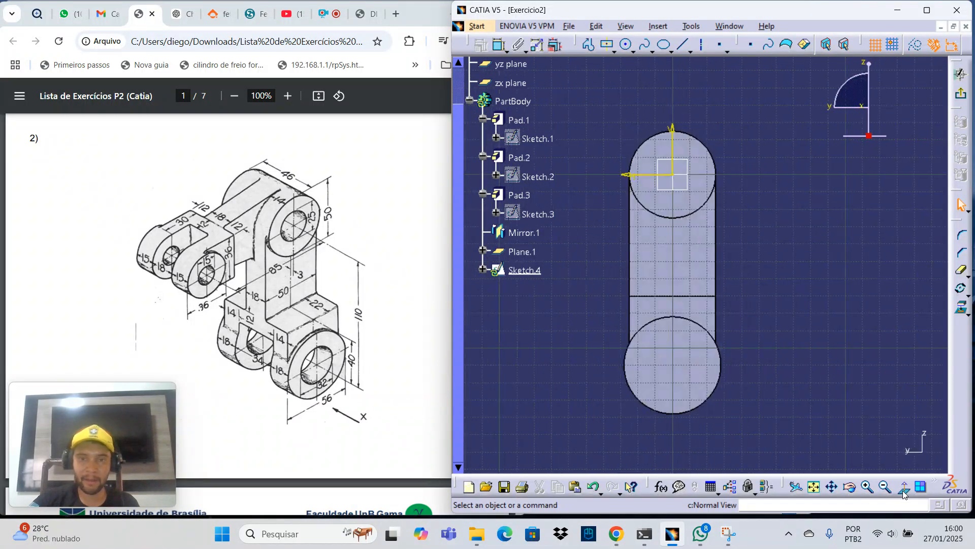
pyautogui.moveTo(733, 244)
pyautogui.mouseDown(button='middle')
pyautogui.moveTo(815, 246)
pyautogui.moveTo(804, 258)
pyautogui.mouseUp(button='middle')
pyautogui.moveTo(741, 283)
pyautogui.mouseDown(button='middle')
pyautogui.moveTo(825, 301)
pyautogui.moveTo(818, 305)
pyautogui.mouseUp(button='middle')
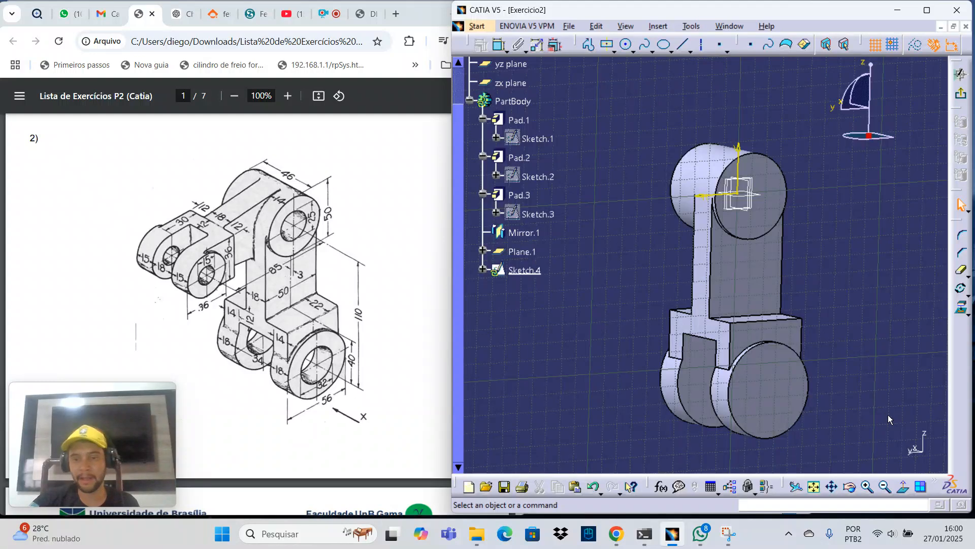
pyautogui.click(905, 489)
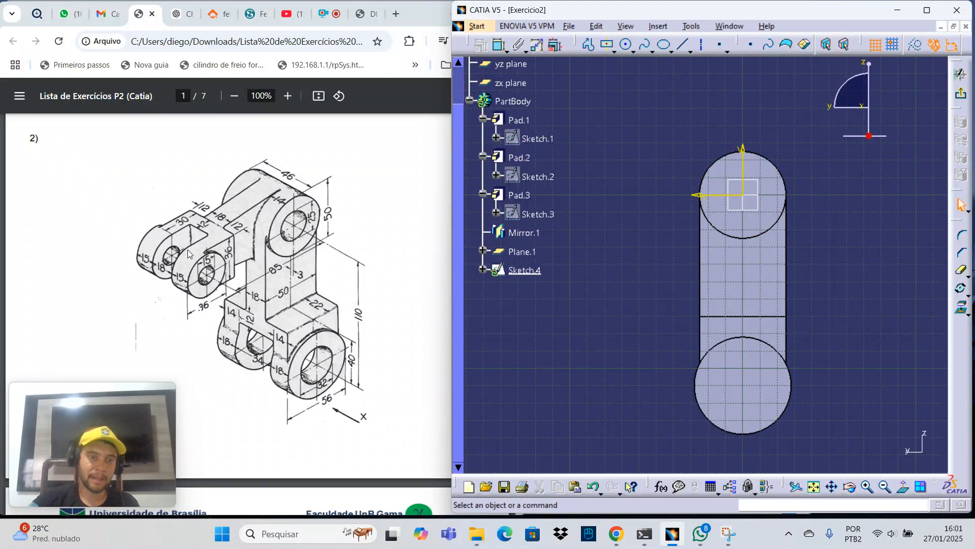
# Start the side arm profile with a sloping line from just above the upper boss to about H 117 mm, V 19 mm.
pyautogui.click(588, 46)
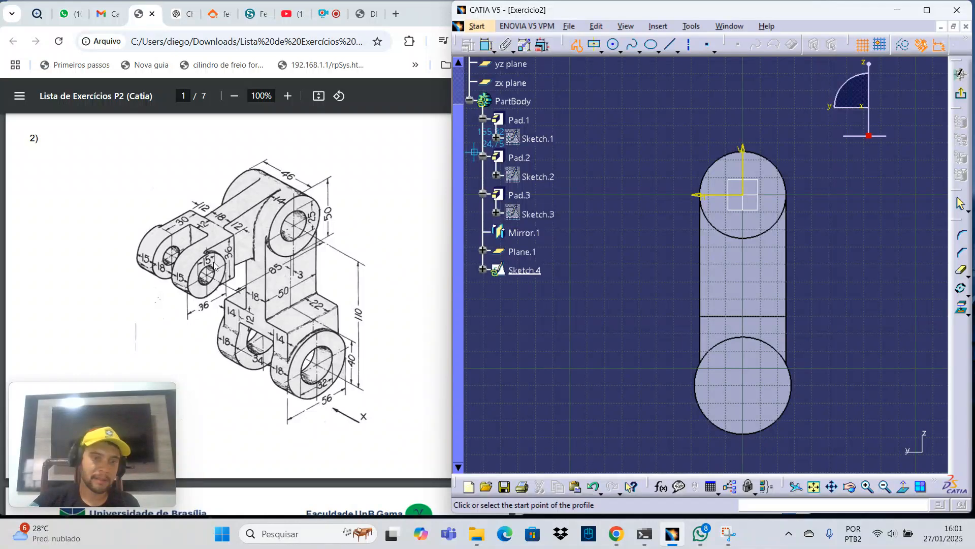
pyautogui.click(735, 144)
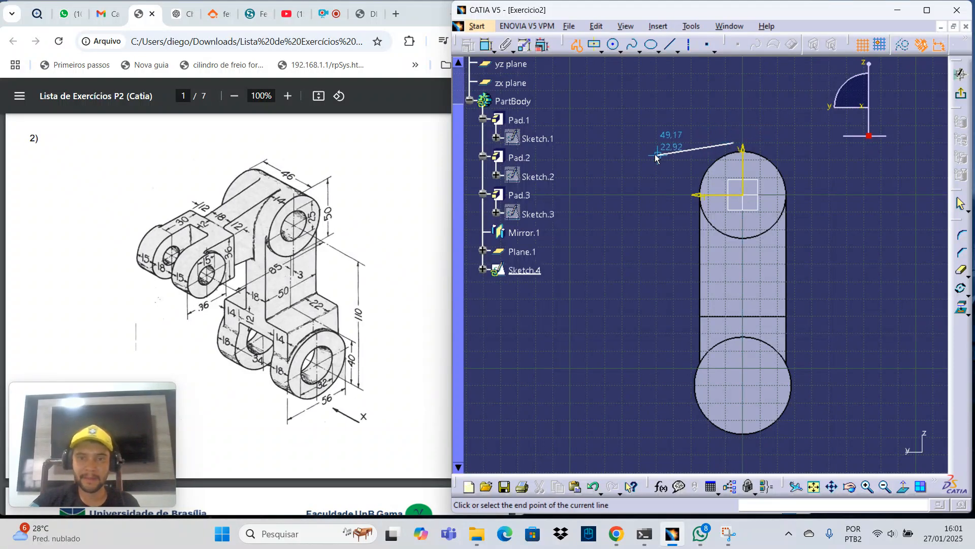
pyautogui.moveTo(603, 159)
pyautogui.mouseDown(button='middle')
pyautogui.moveTo(717, 142)
pyautogui.moveTo(626, 168)
pyautogui.mouseUp(button='middle')
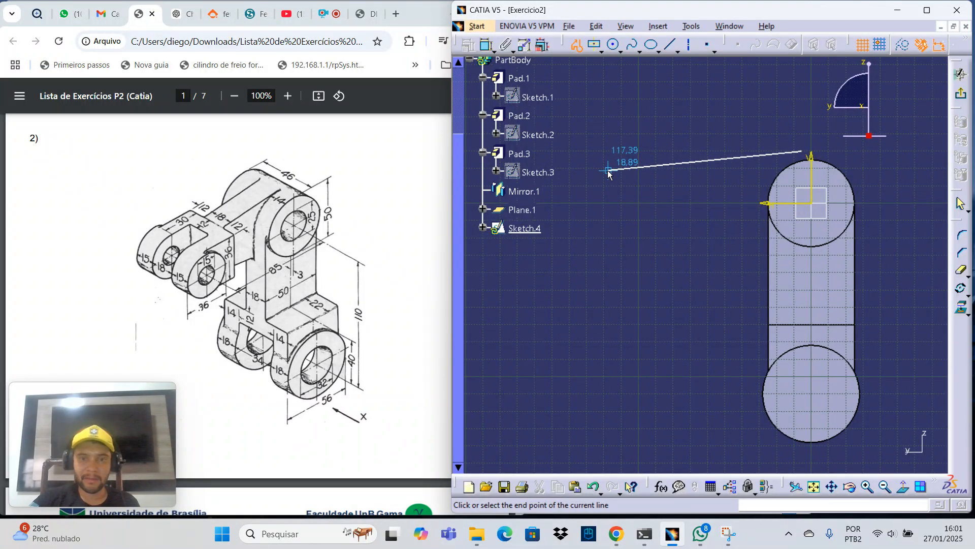
pyautogui.click(609, 169)
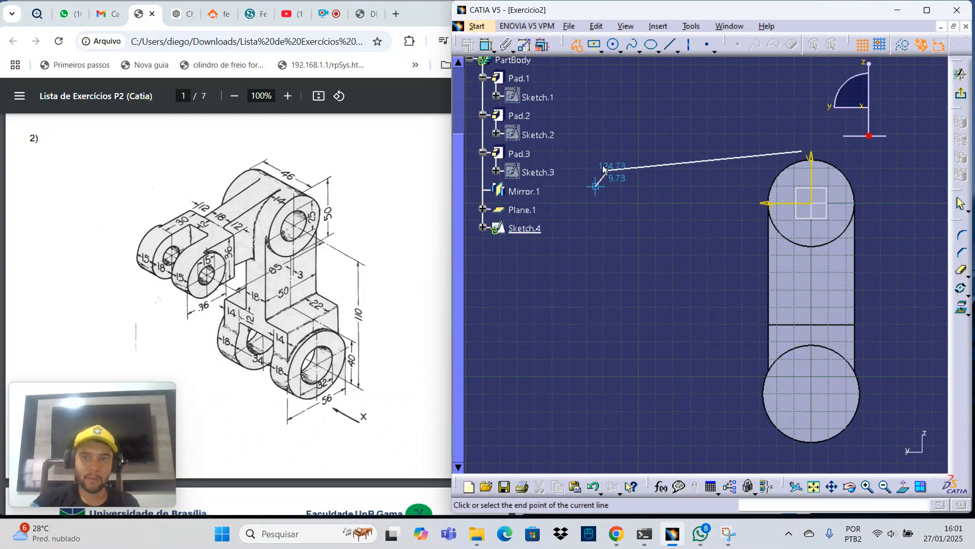
pyautogui.click(927, 10)
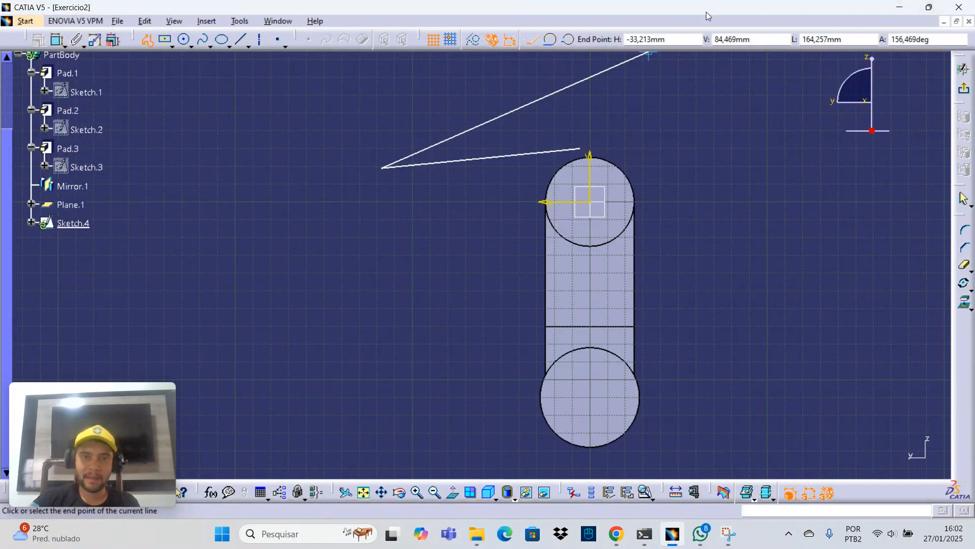
# Continue the profile with a tangent arc of about 24 mm radius and a lower line back into the upright, leaving it open.
pyautogui.click(551, 40)
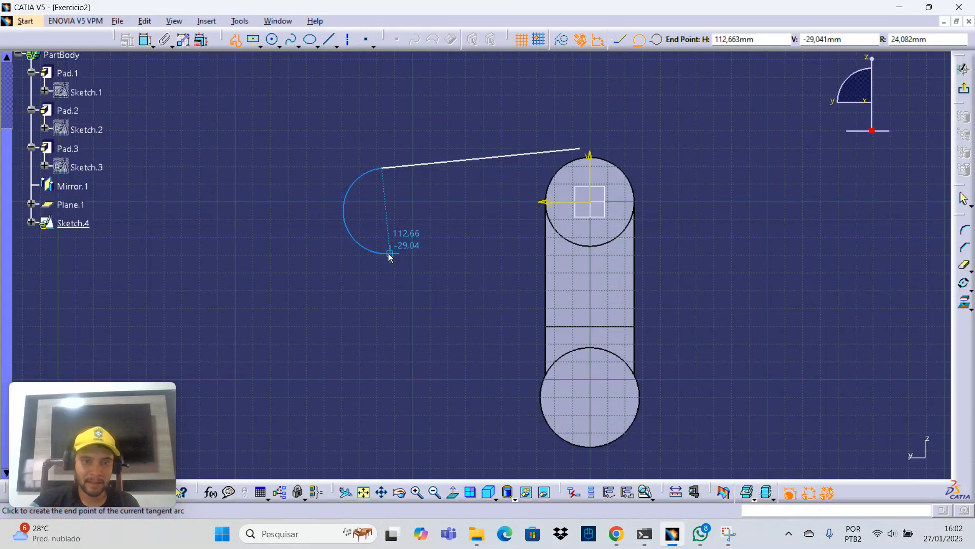
pyautogui.click(383, 254)
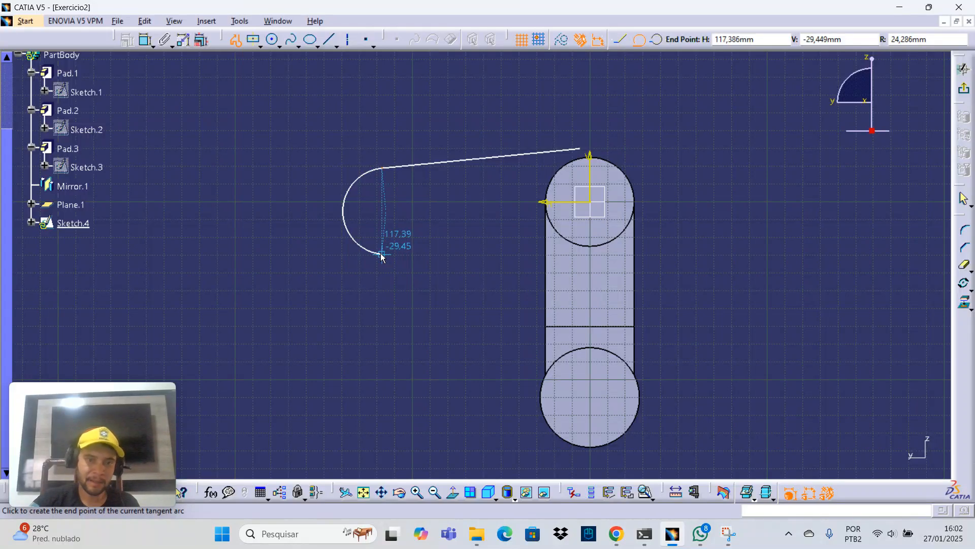
pyautogui.click(382, 253)
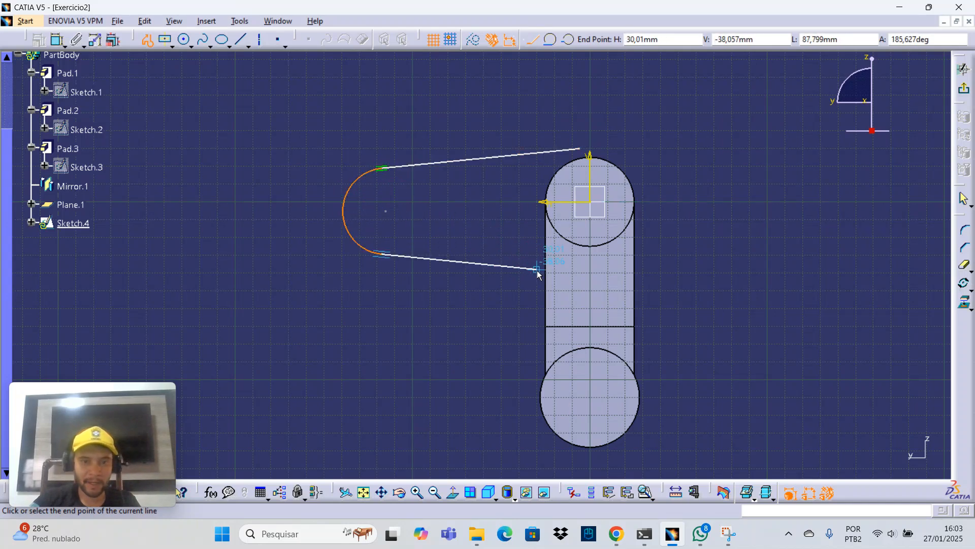
pyautogui.click(580, 276)
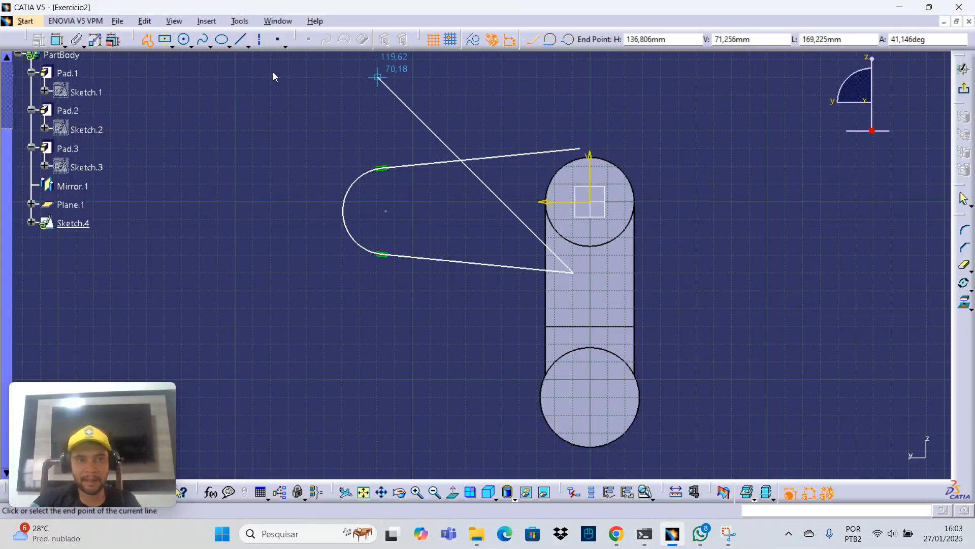
pyautogui.click(148, 41)
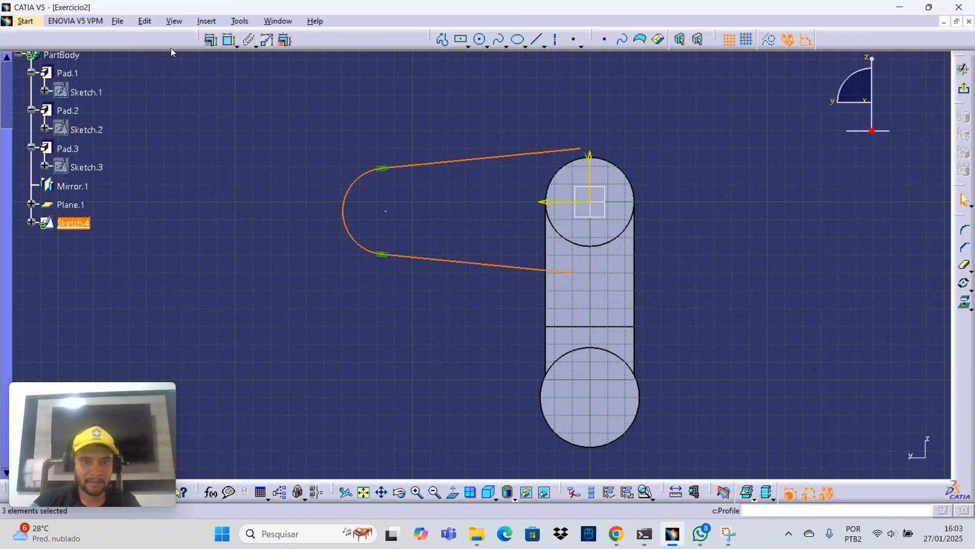
pyautogui.click(928, 9)
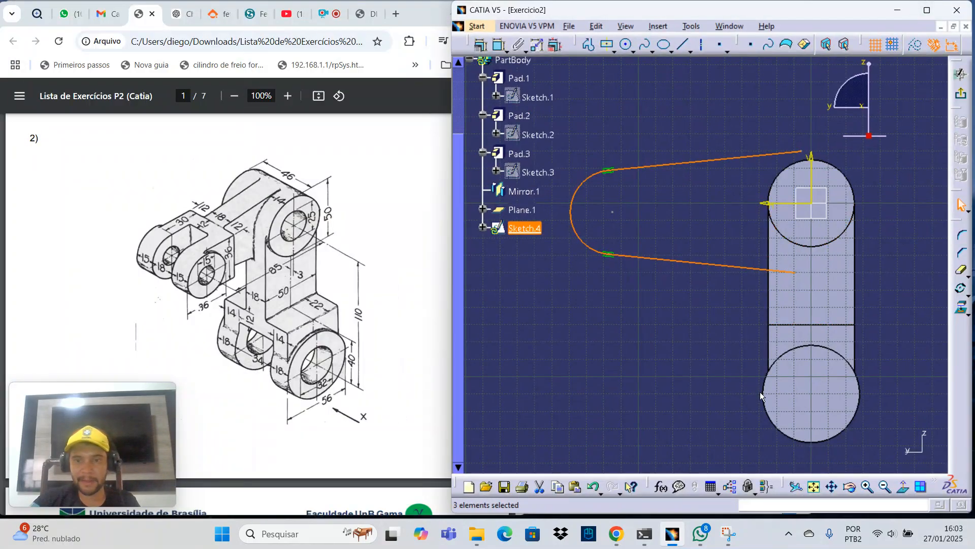
pyautogui.click(638, 334)
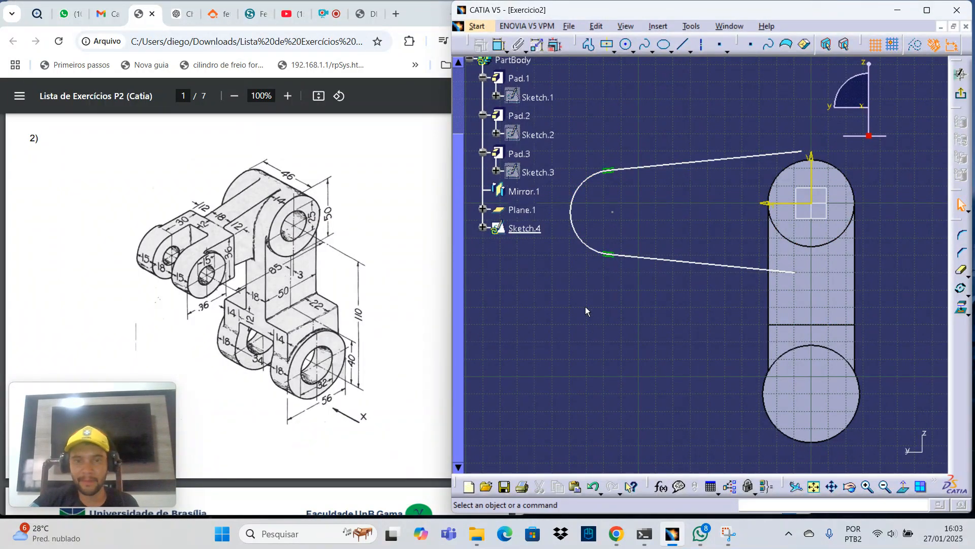
# Sketch a circle centred on the origin over the upper boss and set its diameter to 50 mm.
pyautogui.moveTo(588, 306)
pyautogui.mouseDown(button='middle')
pyautogui.moveTo(605, 317)
pyautogui.moveTo(605, 332)
pyautogui.mouseUp(button='middle')
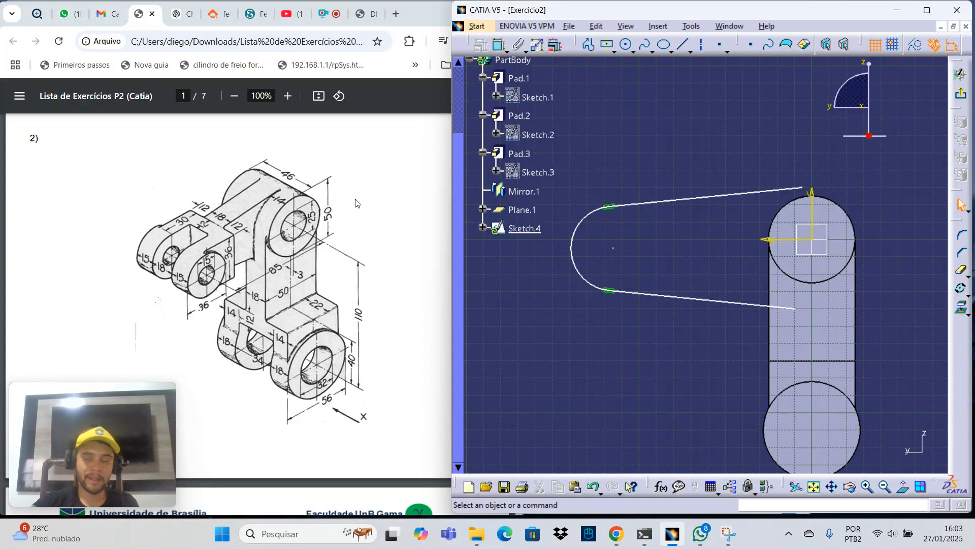
pyautogui.click(627, 46)
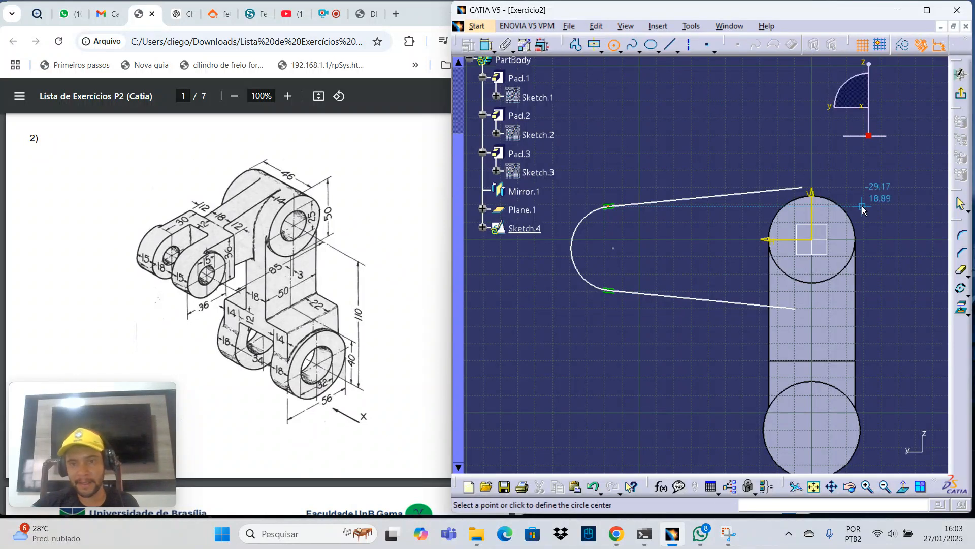
pyautogui.click(813, 240)
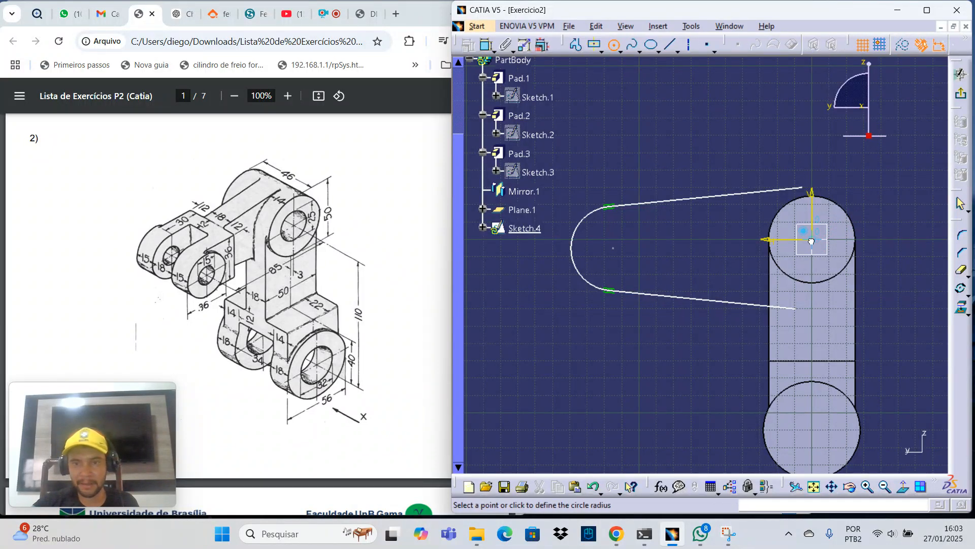
pyautogui.click(846, 270)
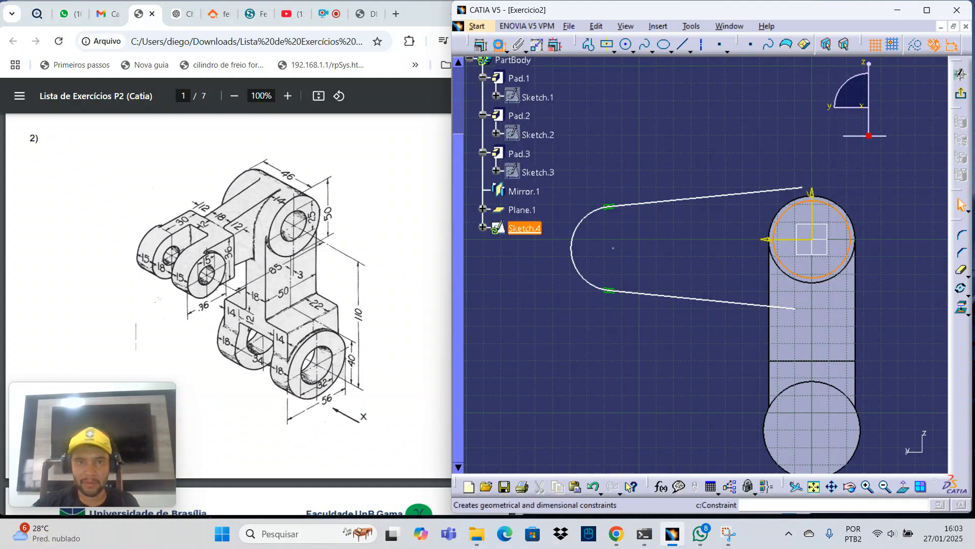
pyautogui.click(907, 220)
pyautogui.doubleClick(904, 217)
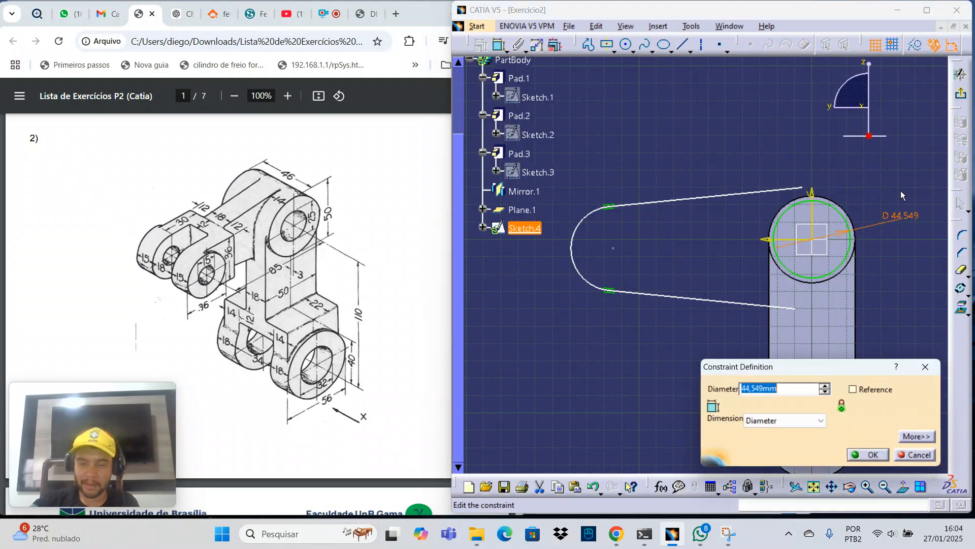
pyautogui.write('50')
pyautogui.press('Return')
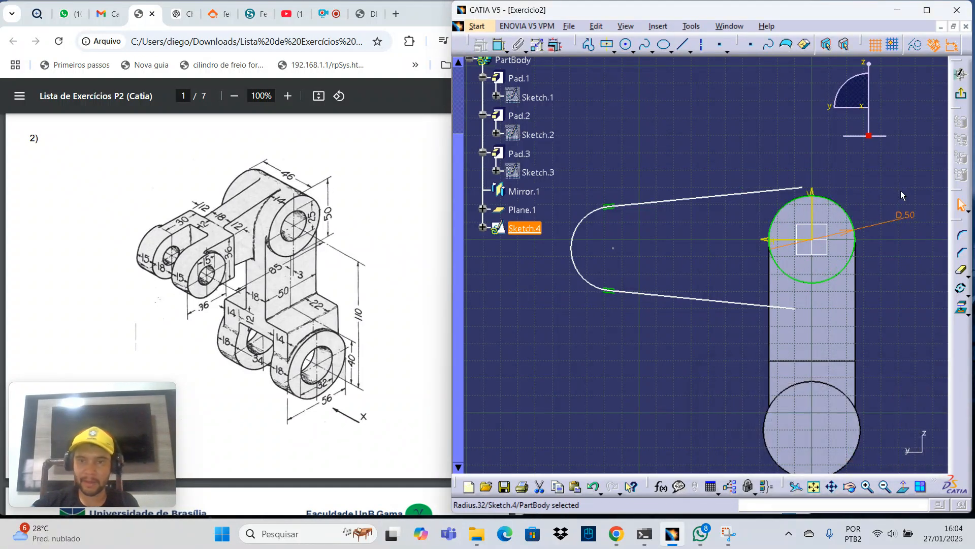
# Make the free end of the side arm's upper line coincident with the 50 mm circle.
pyautogui.click(809, 158)
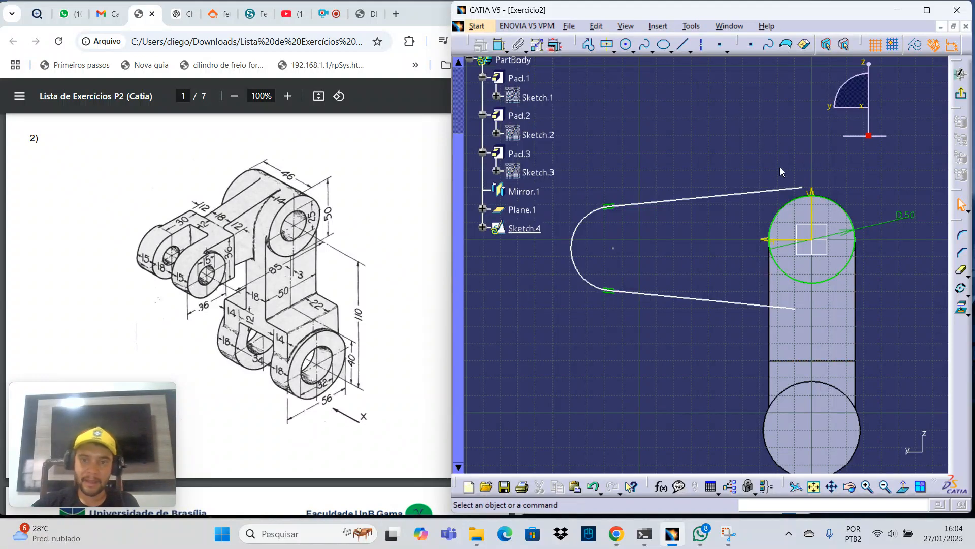
pyautogui.moveTo(780, 171)
pyautogui.mouseDown(button='middle')
pyautogui.moveTo(719, 165)
pyautogui.moveTo(733, 129)
pyautogui.moveTo(798, 175)
pyautogui.moveTo(815, 169)
pyautogui.mouseUp(button='middle')
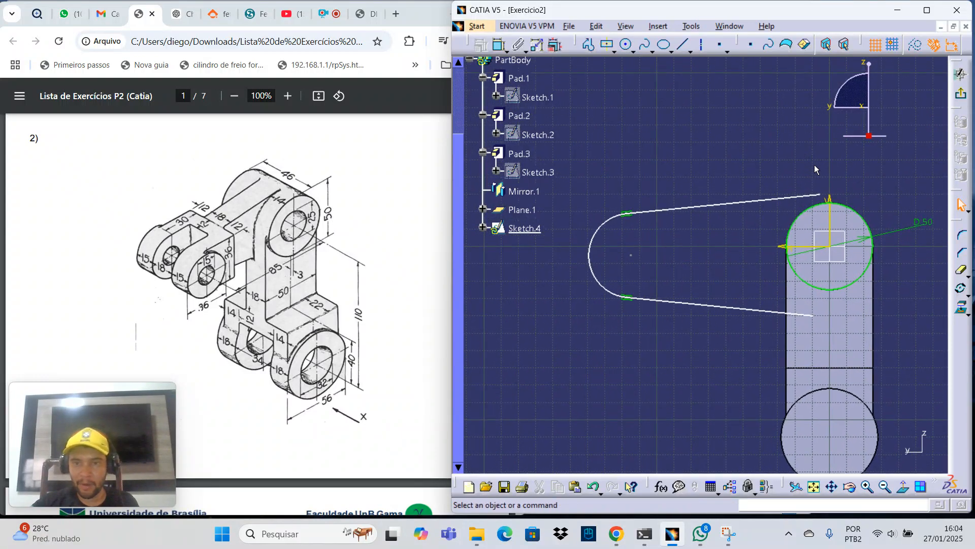
pyautogui.keyDown('ctrl'); pyautogui.click(824, 207); pyautogui.keyUp('ctrl')
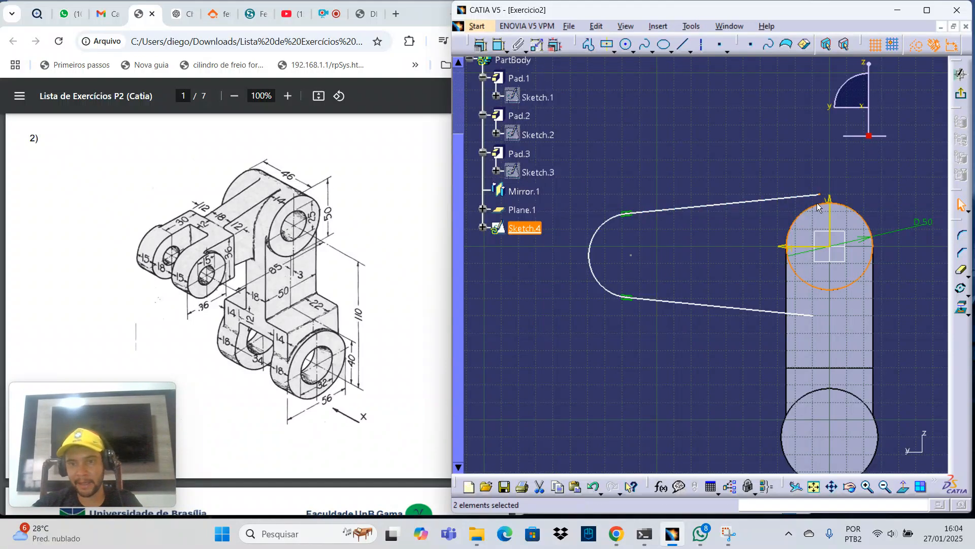
pyautogui.click(478, 48)
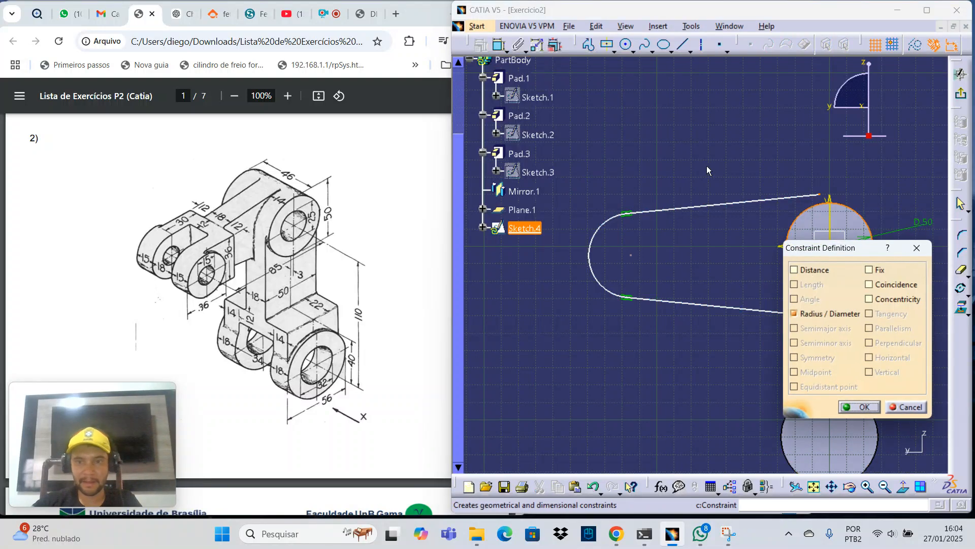
pyautogui.click(870, 284)
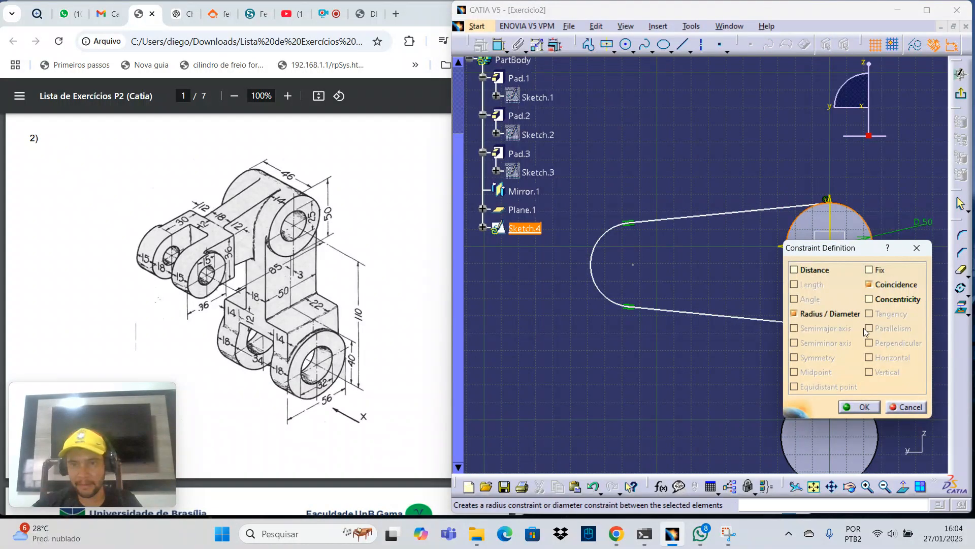
pyautogui.click(859, 407)
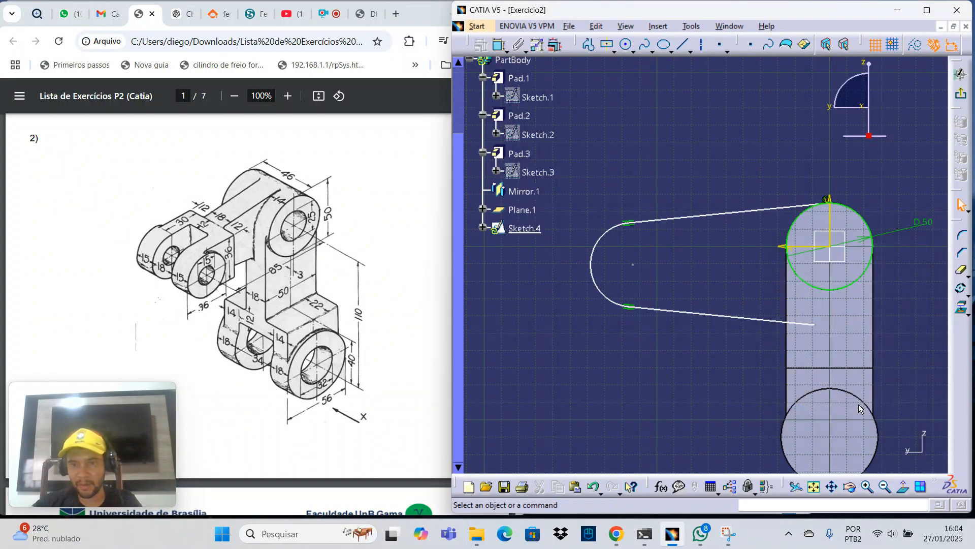
# Constrain the free end of the side arm's lower line to lie on the 50 mm circle with a coincidence.
pyautogui.click(820, 326)
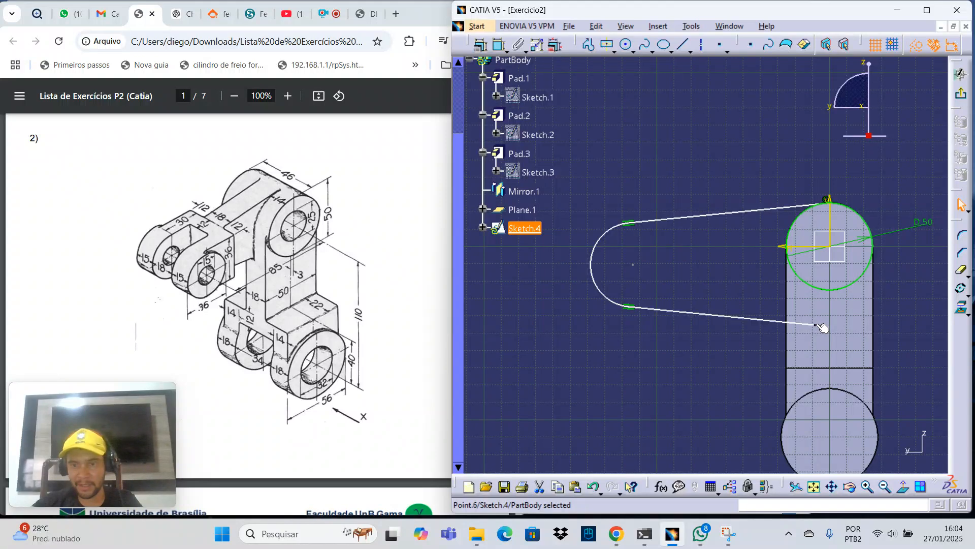
pyautogui.keyDown('ctrl'); pyautogui.click(829, 291); pyautogui.keyUp('ctrl')
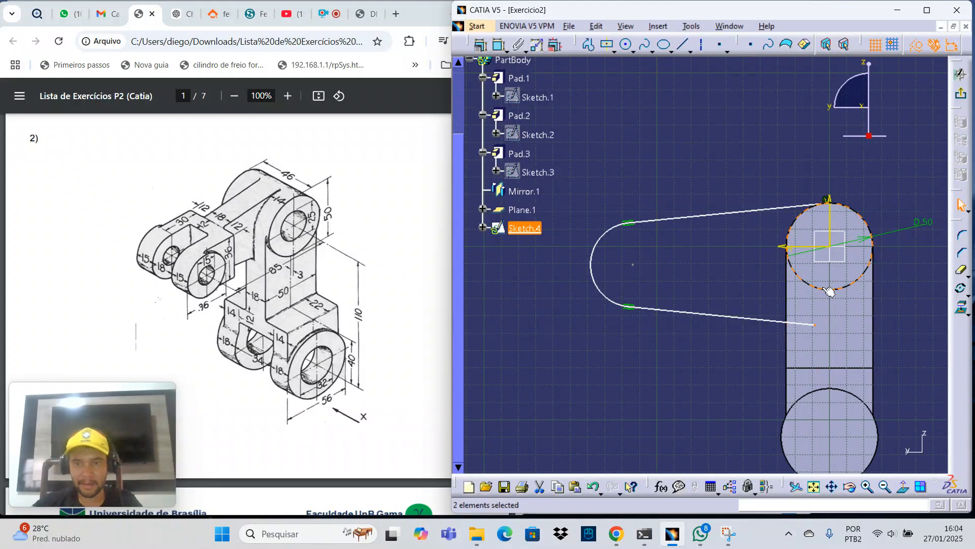
pyautogui.click(480, 46)
pyautogui.click(868, 285)
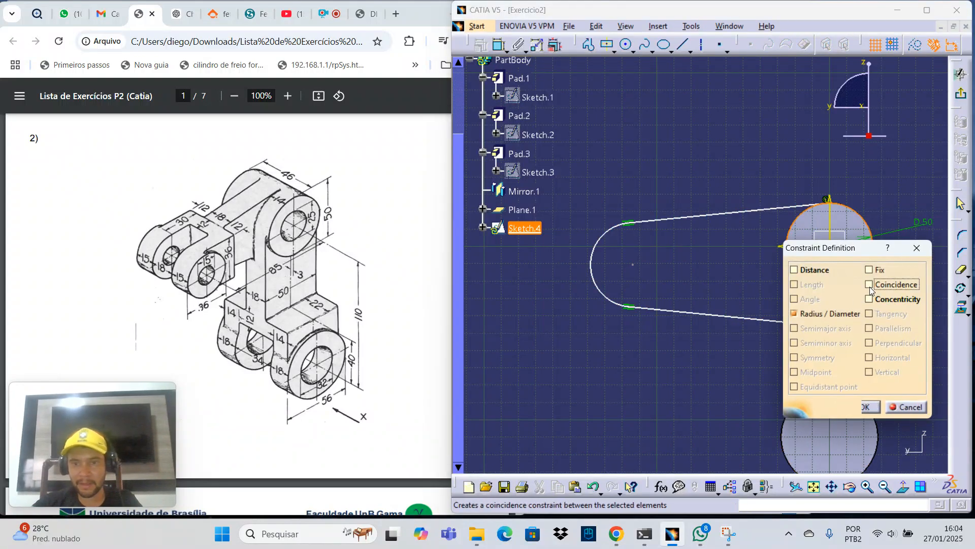
pyautogui.click(859, 407)
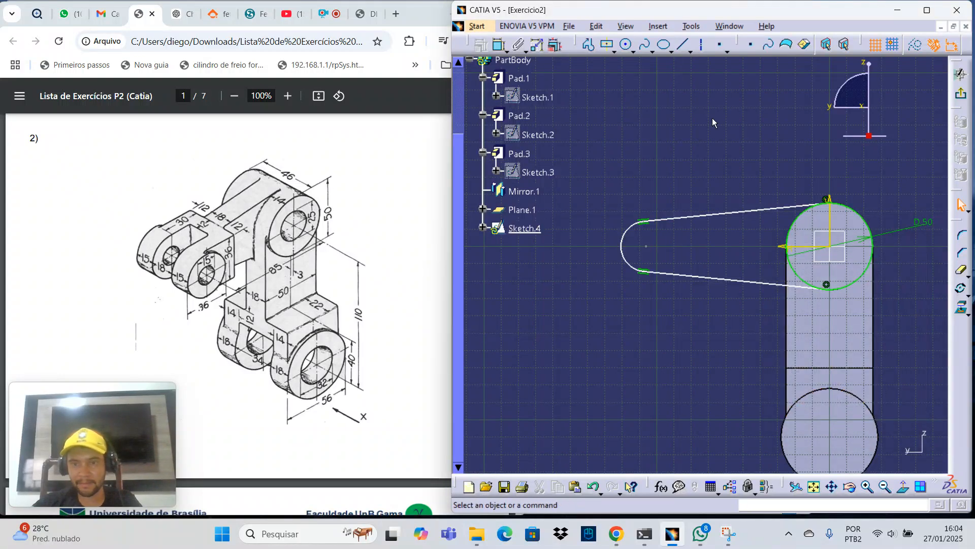
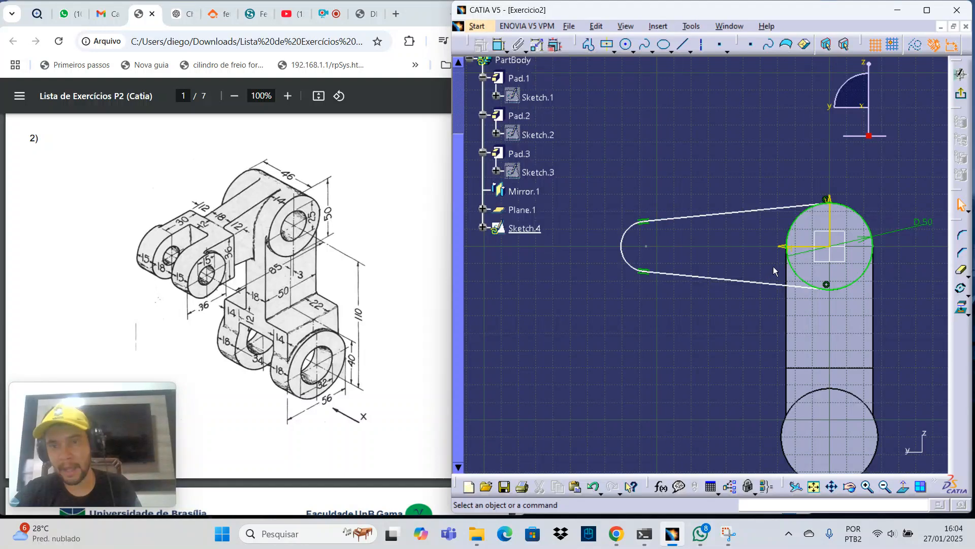
# Make the centre of the side arm's end arc coincident with the sketch's horizontal axis.
pyautogui.click(653, 249)
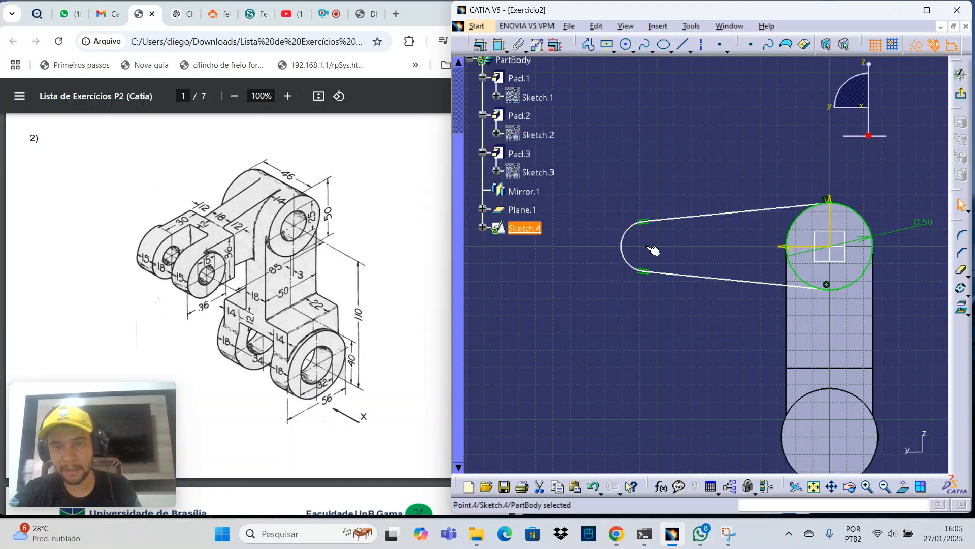
pyautogui.keyDown('ctrl'); pyautogui.click(805, 250); pyautogui.keyUp('ctrl')
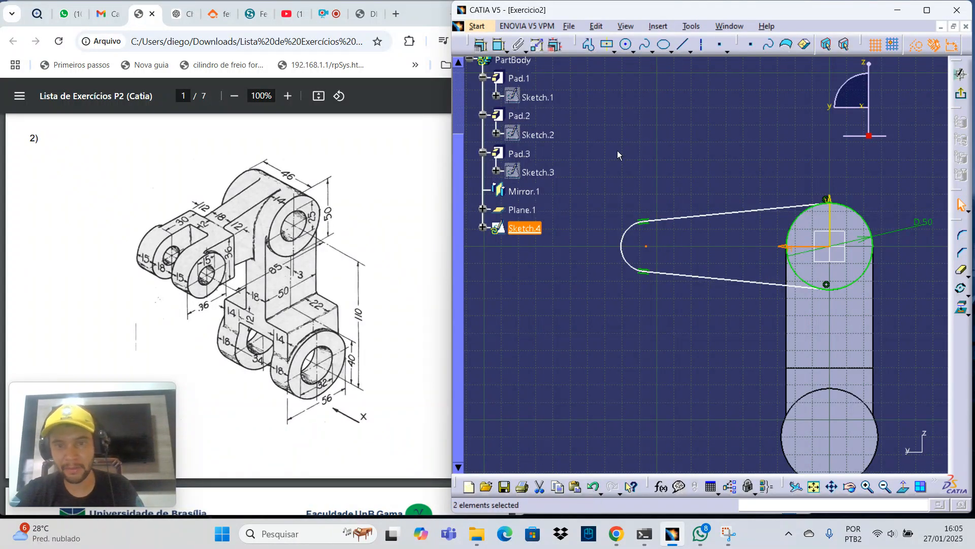
pyautogui.click(482, 46)
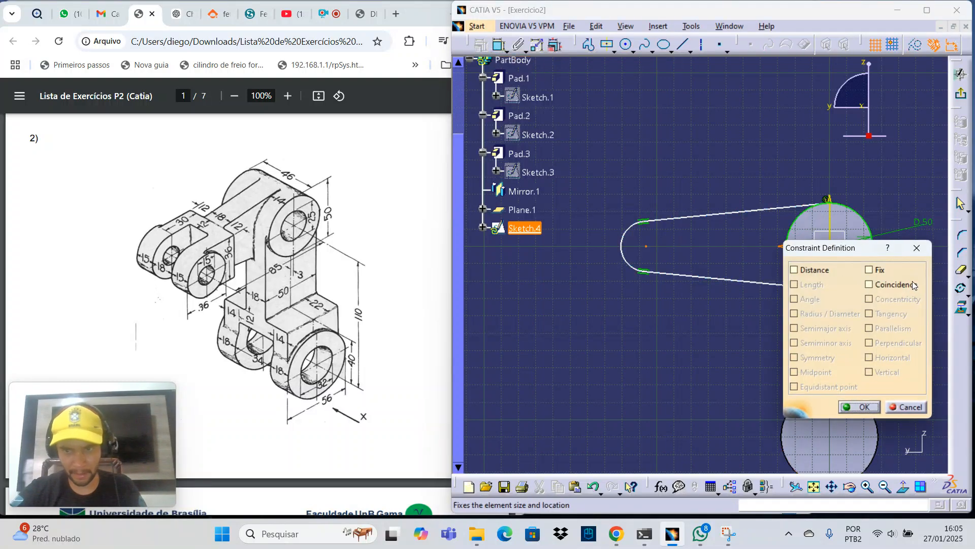
pyautogui.click(869, 285)
pyautogui.click(858, 407)
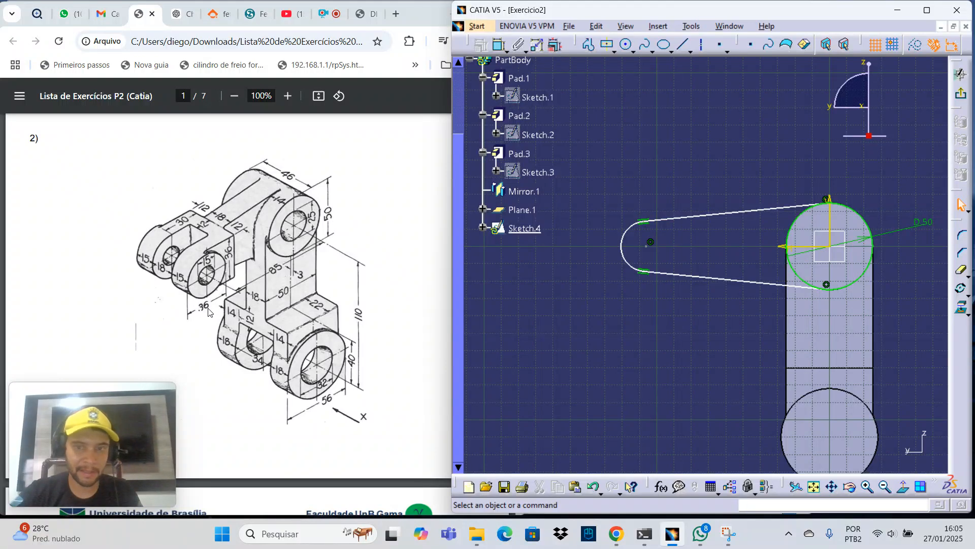
# Dimension the side arm's end arc as a diameter and set it to 36 mm.
pyautogui.click(628, 244)
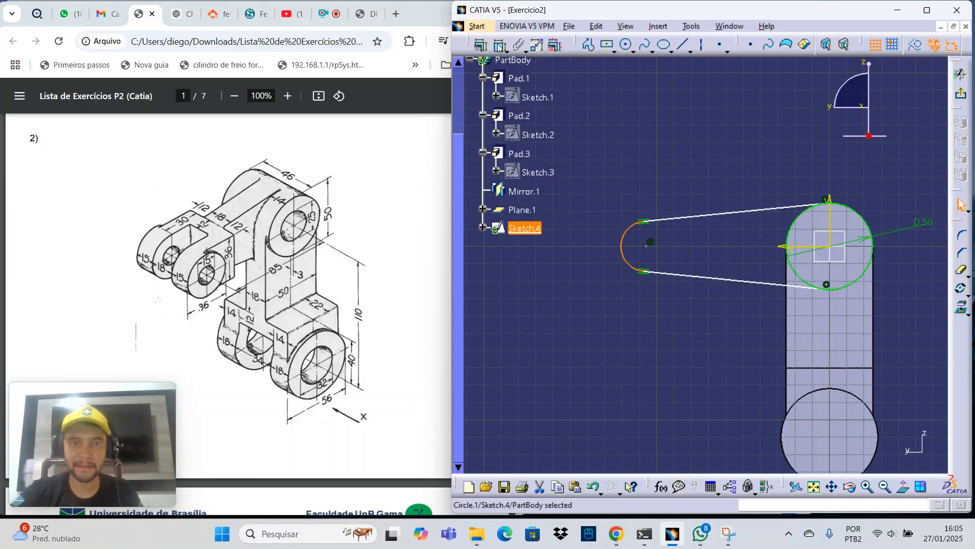
pyautogui.click(537, 44)
pyautogui.click(623, 167)
pyautogui.doubleClick(623, 166)
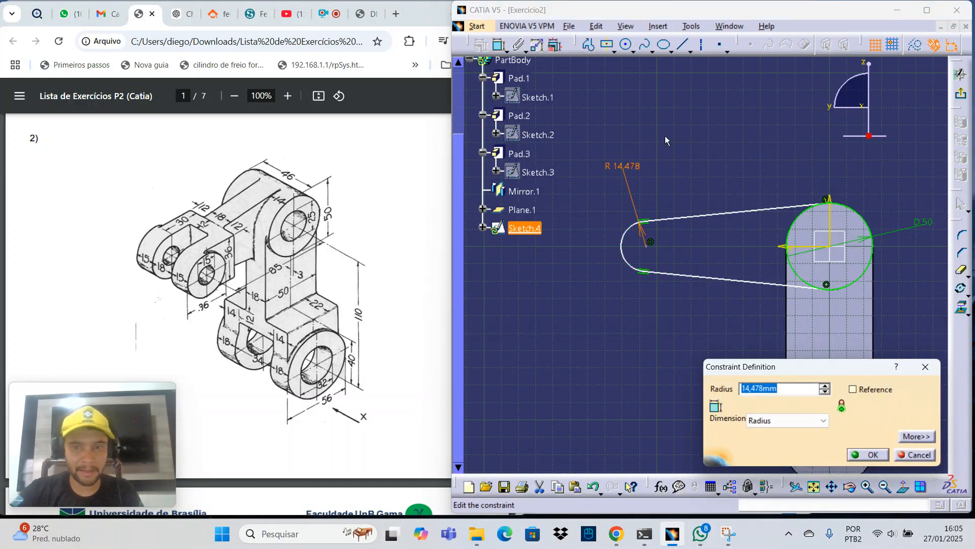
pyautogui.click(793, 421)
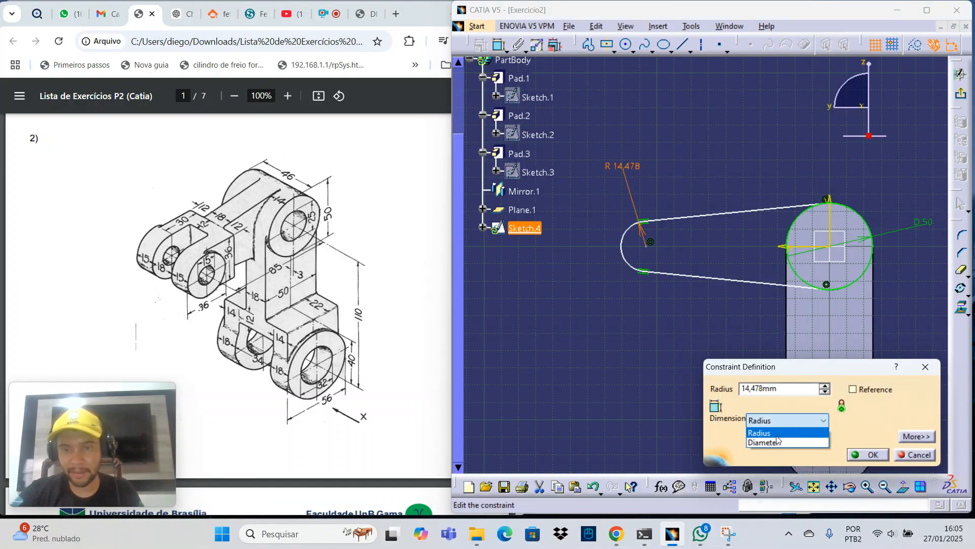
pyautogui.click(777, 441)
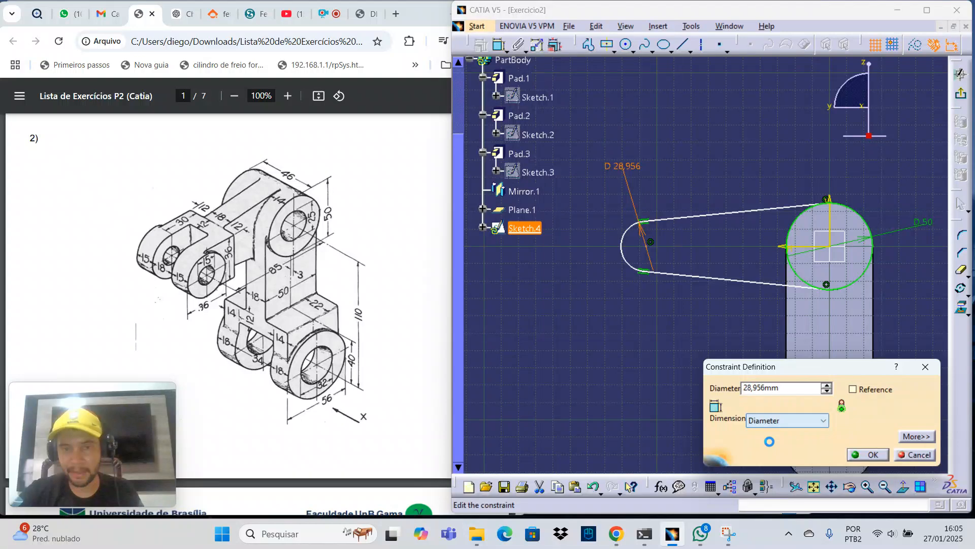
pyautogui.doubleClick(794, 389)
pyautogui.write('36')
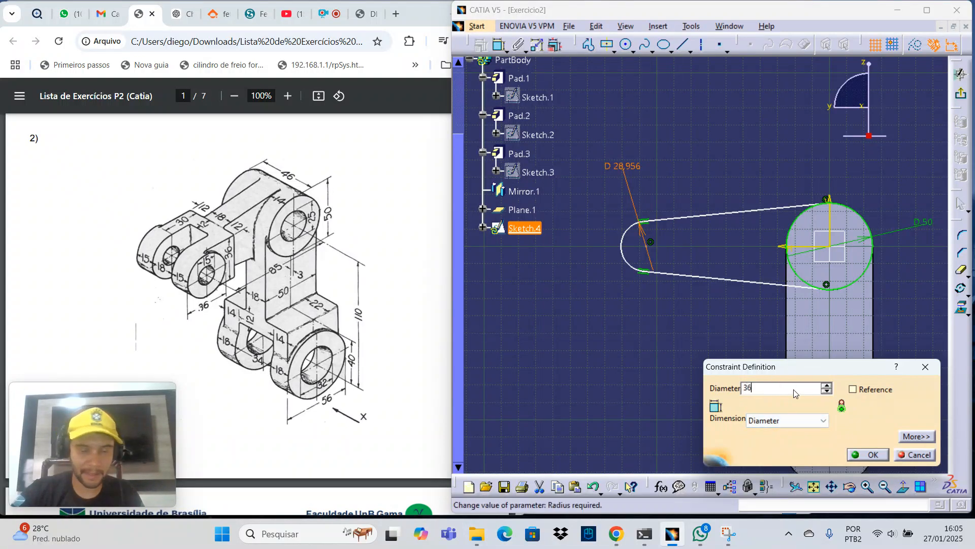
pyautogui.press('Return')
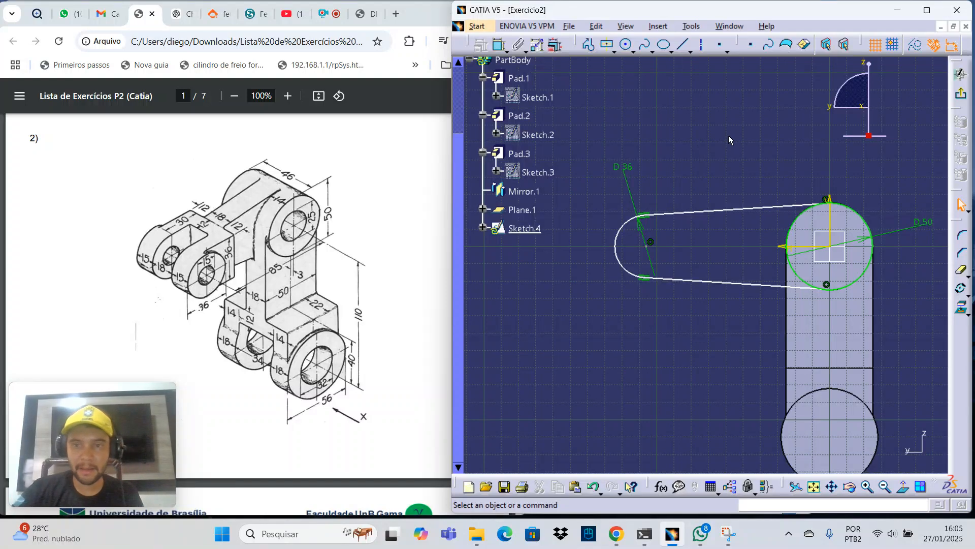
# Apply a tangency constraint between the side arm's upper line and the 50 mm circle.
pyautogui.moveTo(729, 135); pyautogui.dragTo(694, 120, button='middle')
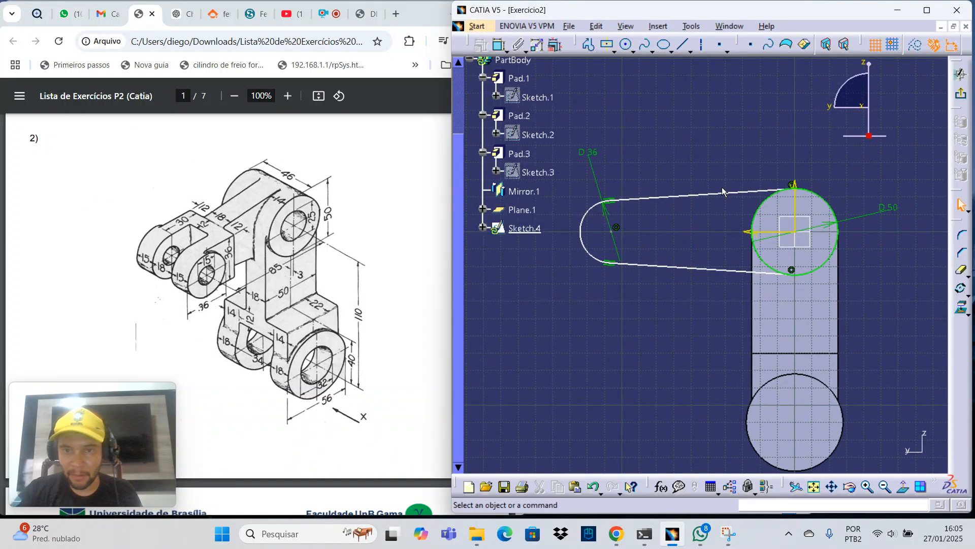
pyautogui.click(756, 194)
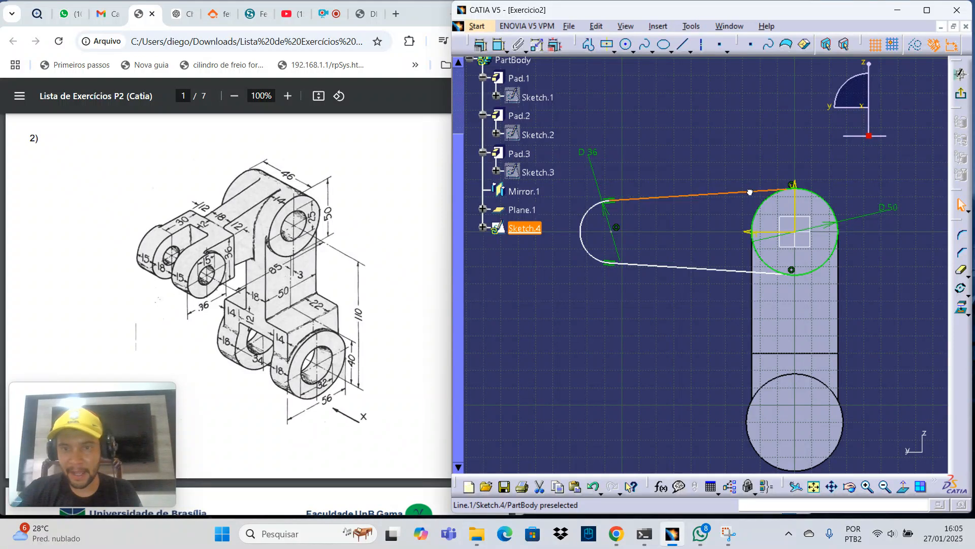
pyautogui.keyDown('ctrl'); pyautogui.click(826, 201); pyautogui.keyUp('ctrl')
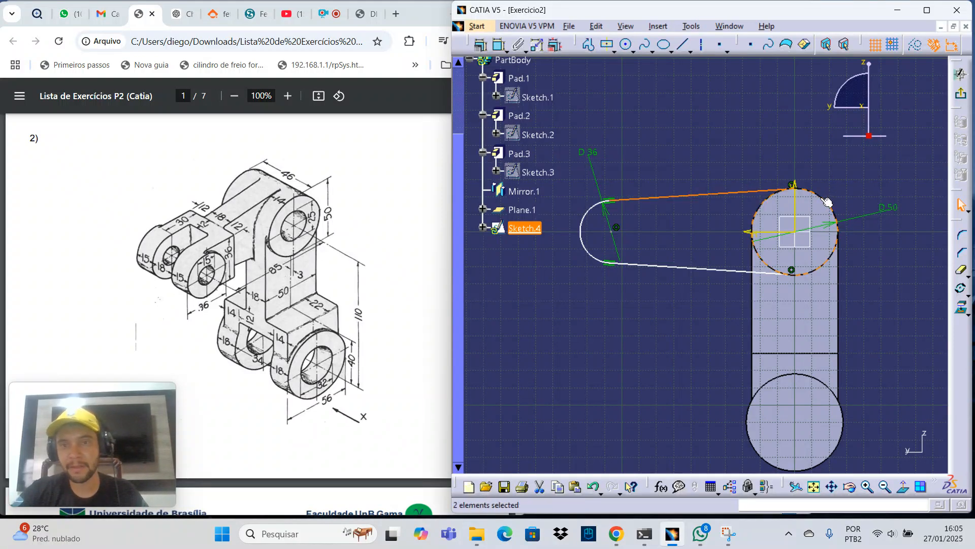
pyautogui.click(480, 45)
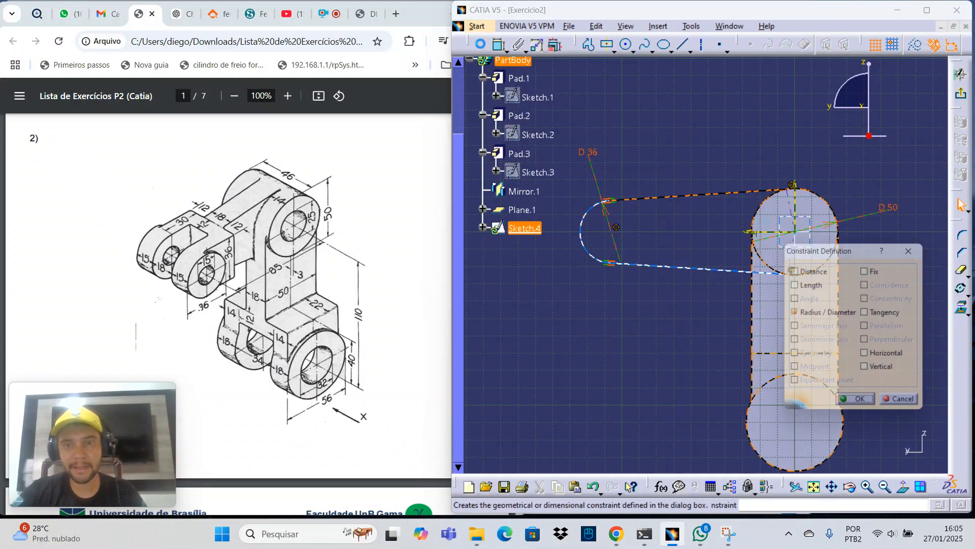
pyautogui.click(869, 313)
pyautogui.click(859, 407)
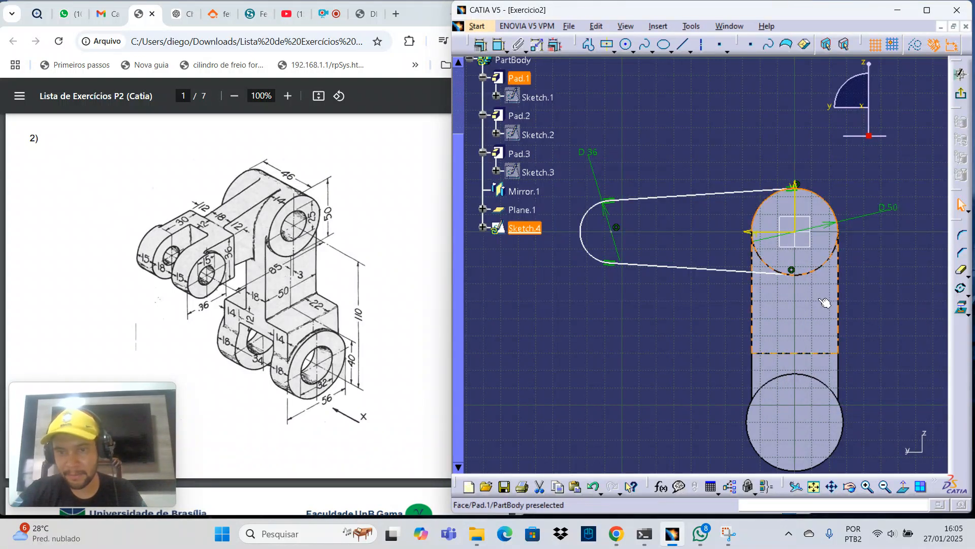
# Make the side arm's lower line tangent to the 50 mm circle.
pyautogui.click(721, 274)
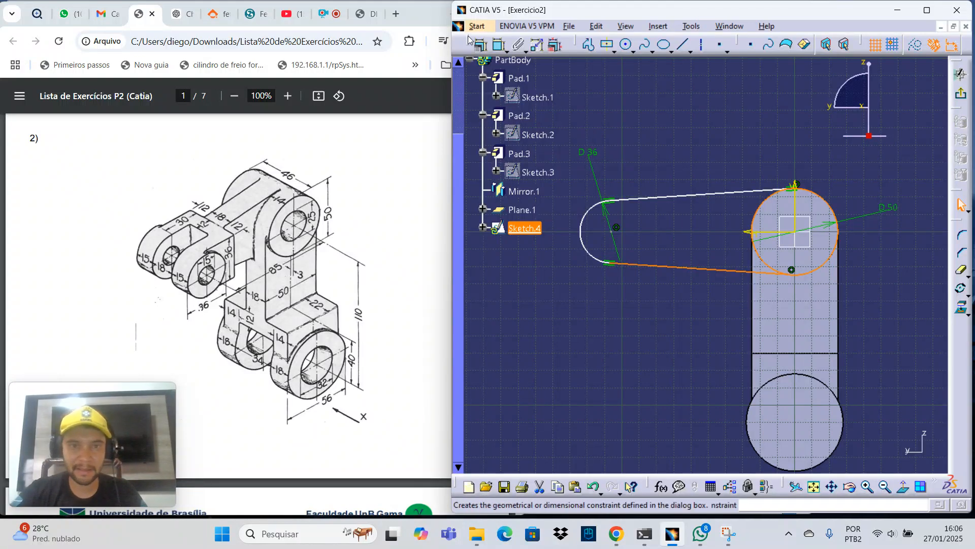
pyautogui.click(481, 48)
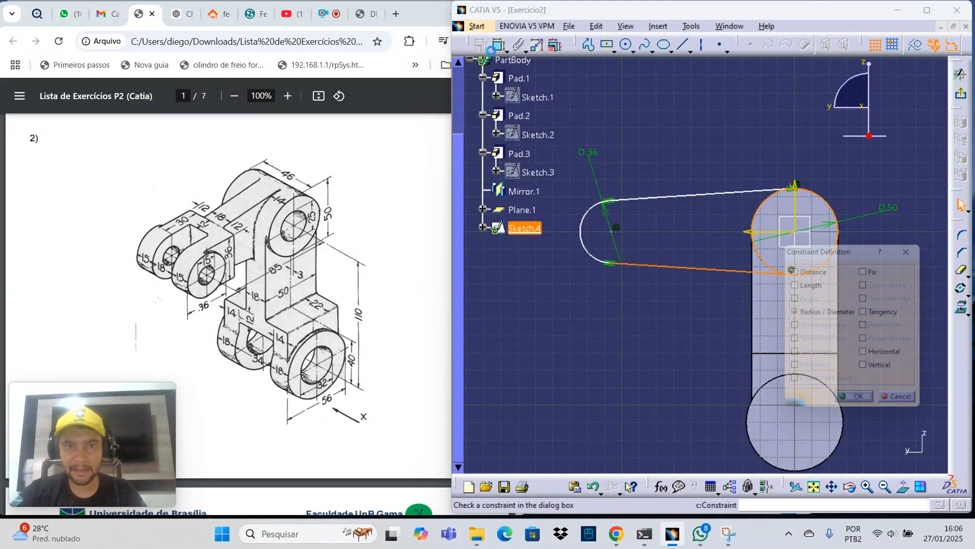
pyautogui.click(869, 313)
pyautogui.click(861, 408)
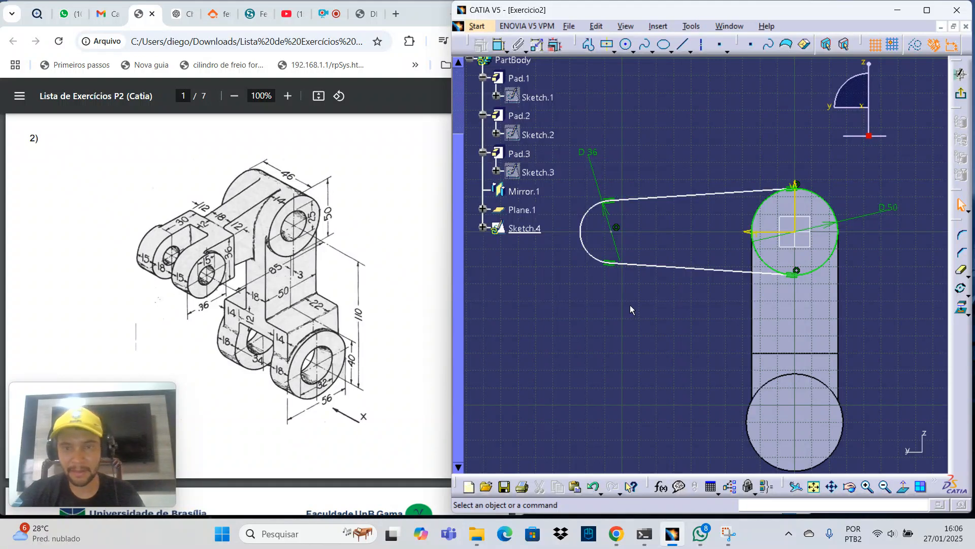
# Dimension the distance between the end arc's centre and the 50 mm circle's centre and set it to 85 mm.
pyautogui.click(613, 233)
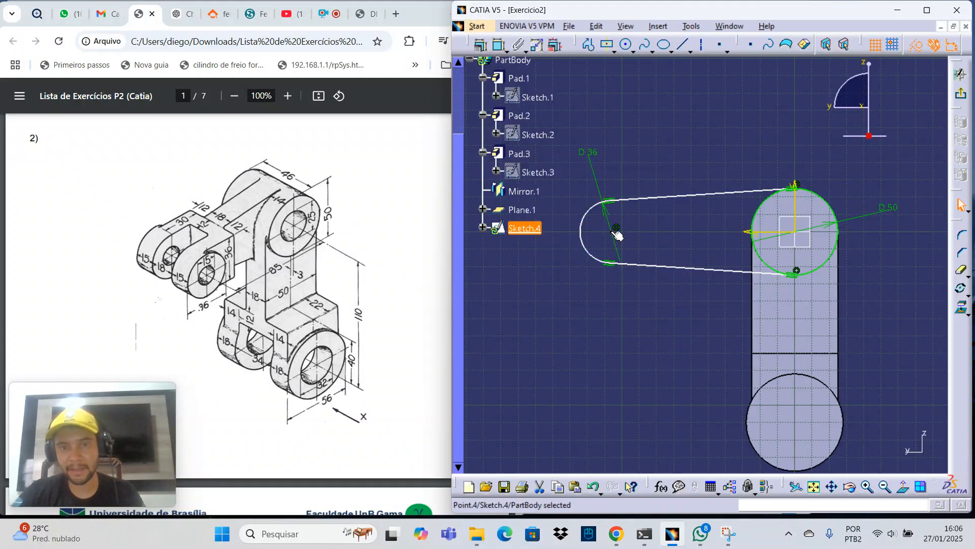
pyautogui.keyDown('ctrl'); pyautogui.click(799, 233); pyautogui.keyUp('ctrl')
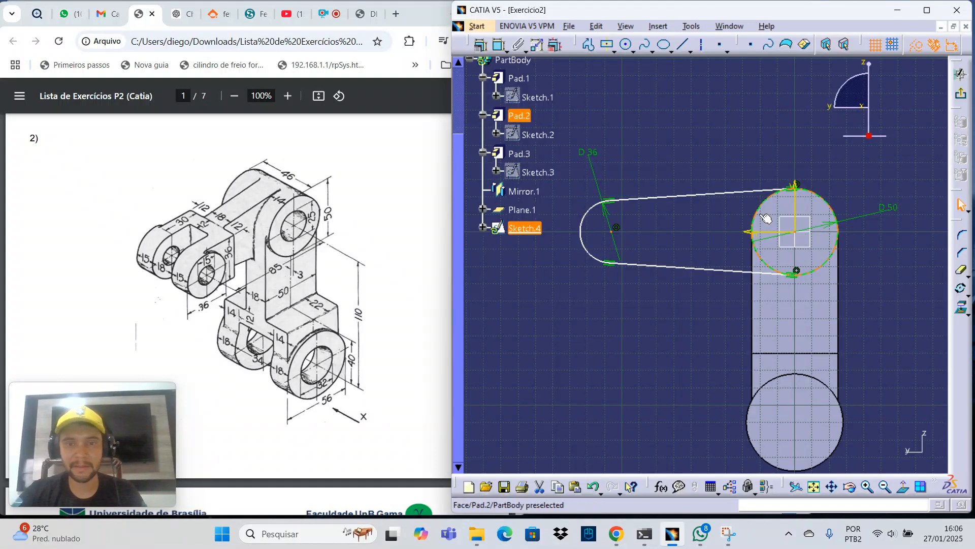
pyautogui.click(498, 47)
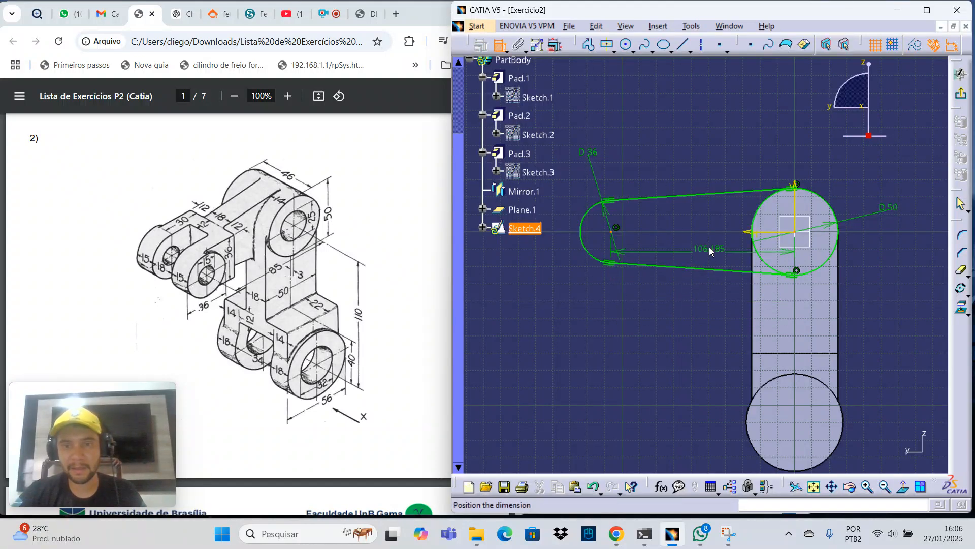
pyautogui.click(701, 142)
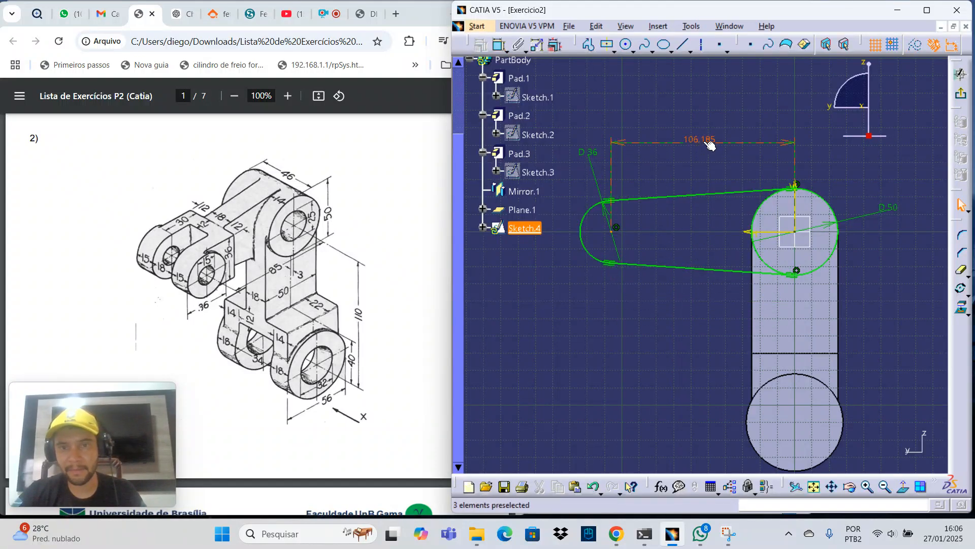
pyautogui.doubleClick(709, 138)
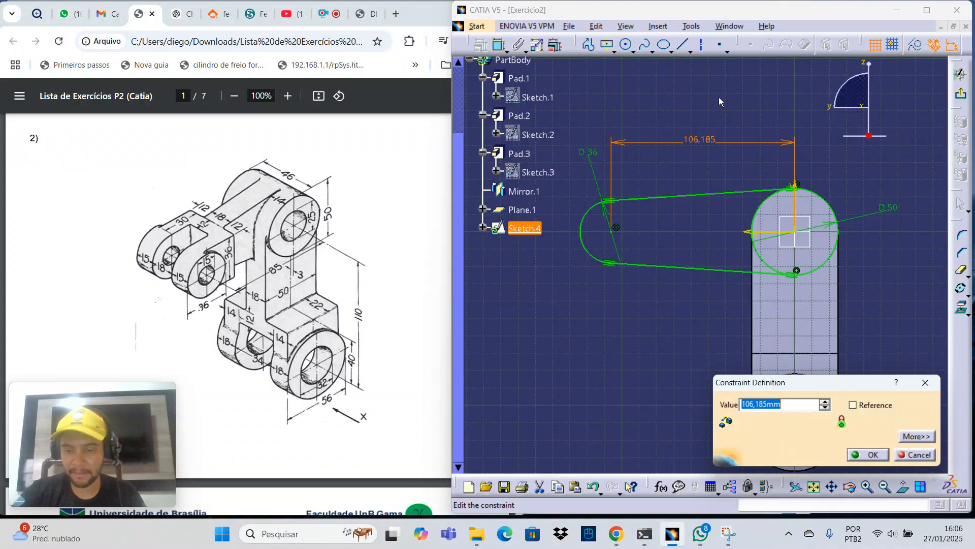
pyautogui.write('85')
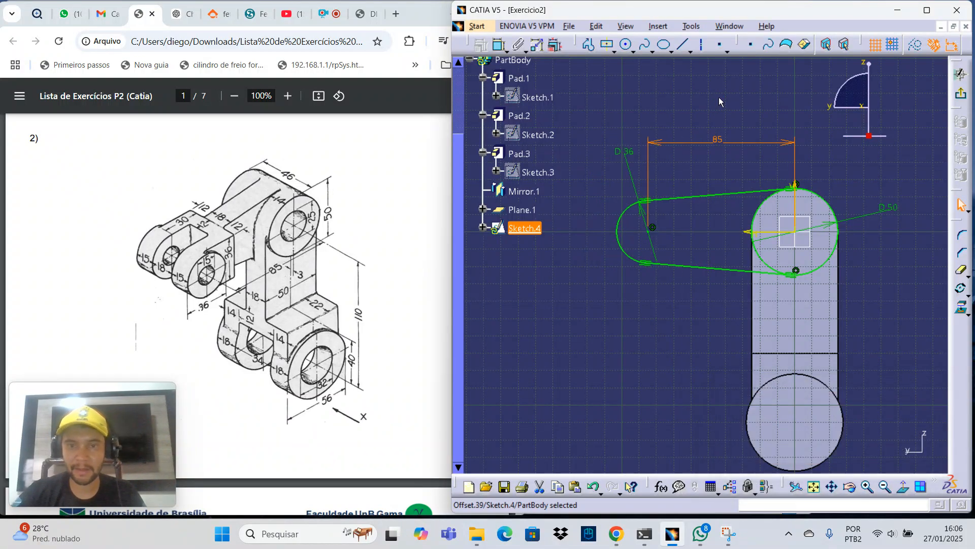
# Quick-trim the half of the 50 mm circle facing away from the side arm to leave one closed profile.
pyautogui.click(722, 100)
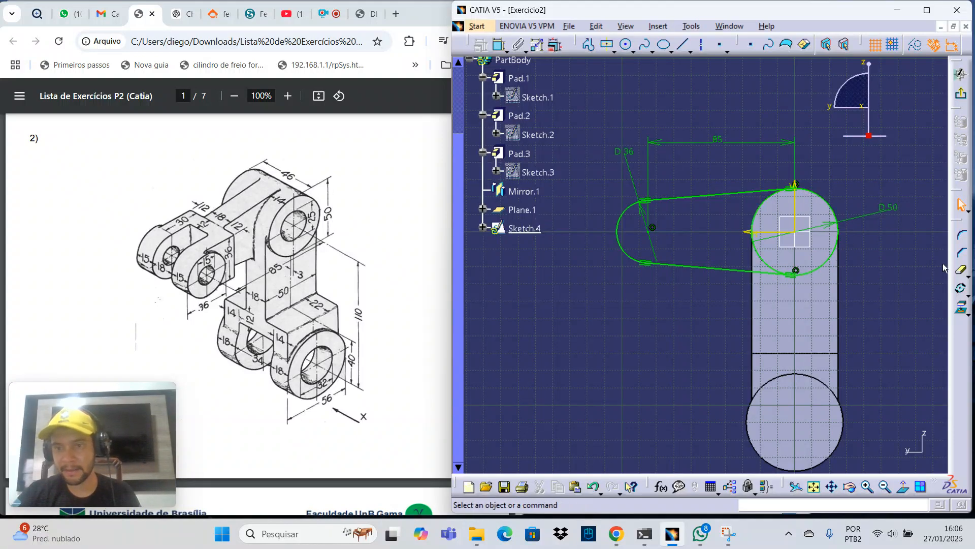
pyautogui.click(961, 273)
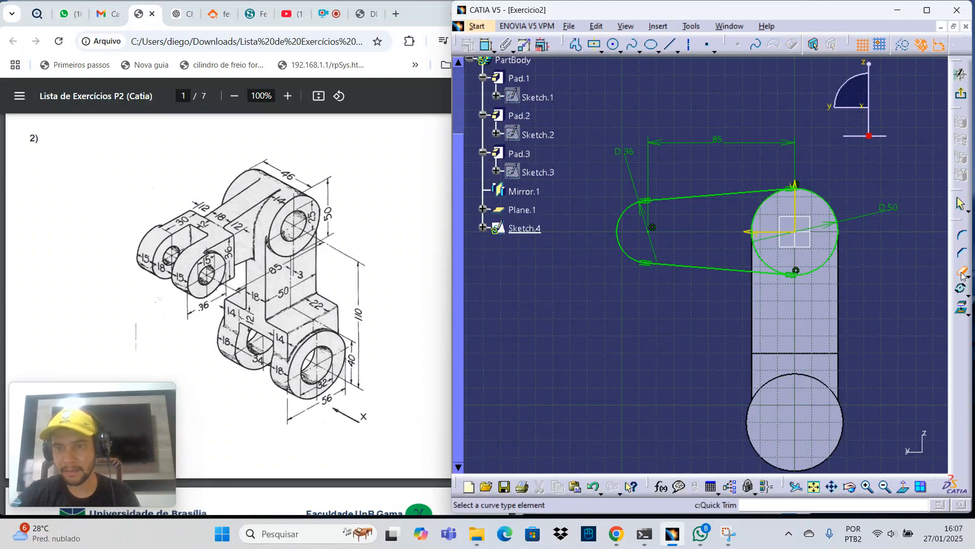
pyautogui.click(844, 244)
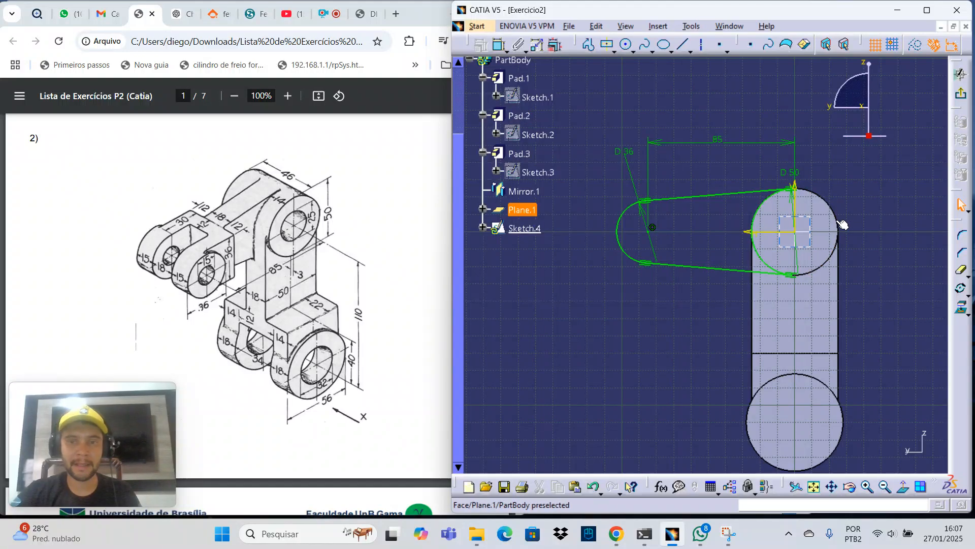
# Exit the sketch and pad the side arm profile 18 mm.
pyautogui.click(960, 95)
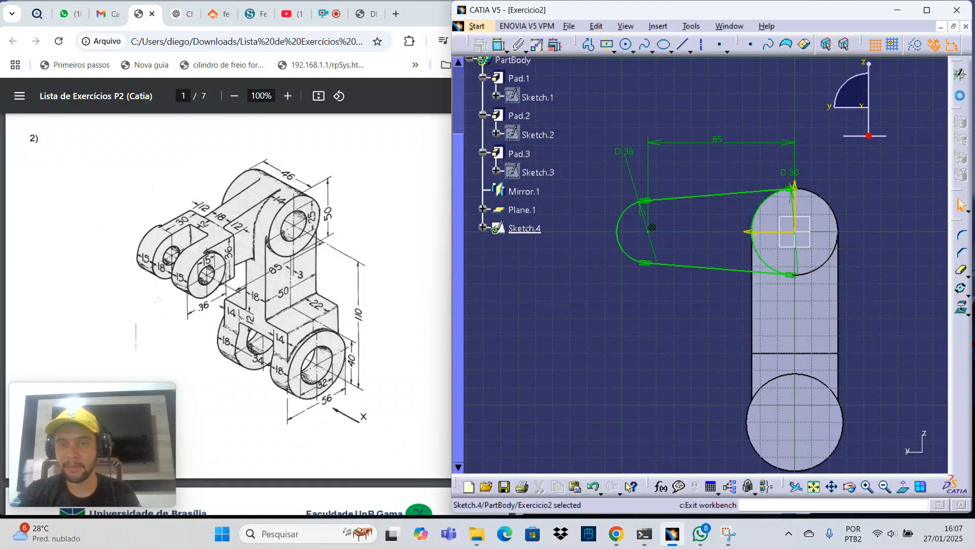
pyautogui.moveTo(791, 285); pyautogui.dragTo(792, 235, button='middle')
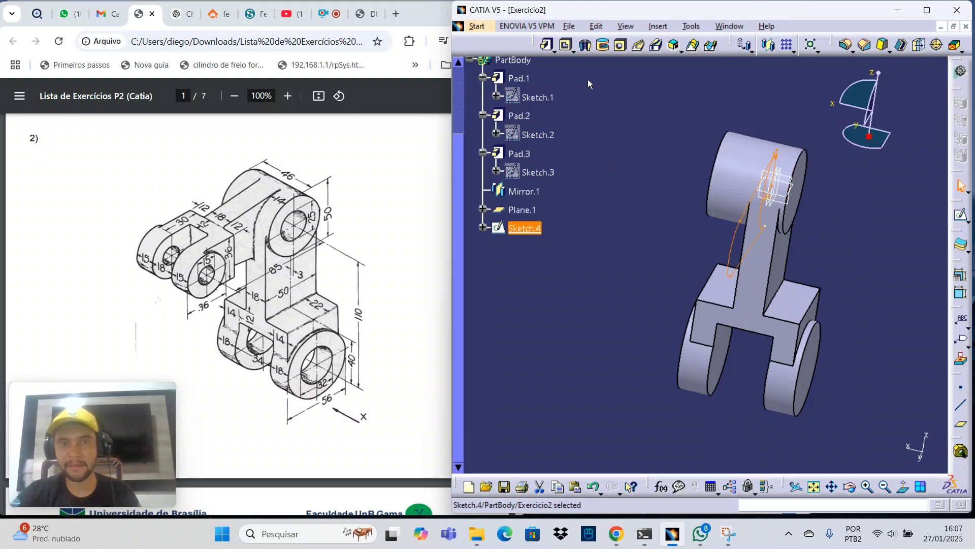
pyautogui.click(547, 45)
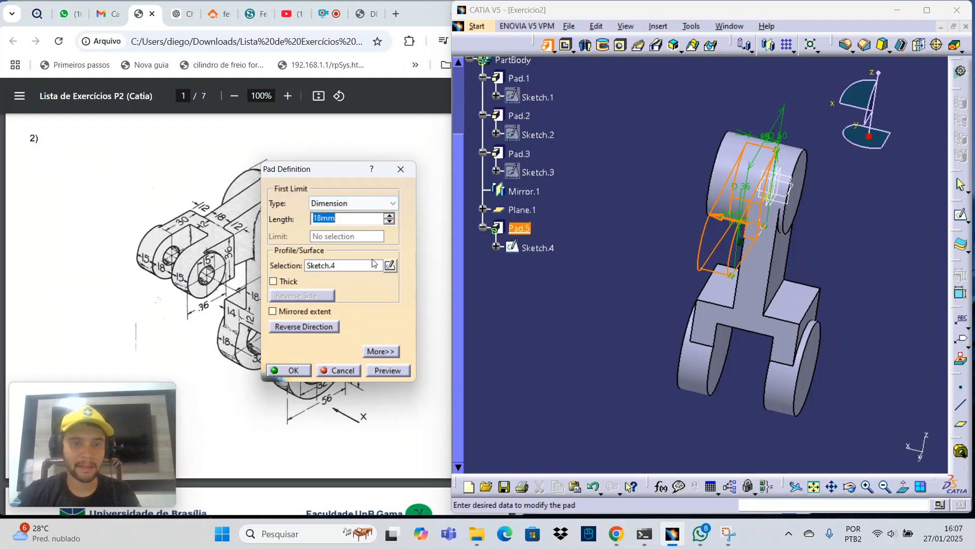
pyautogui.click(380, 374)
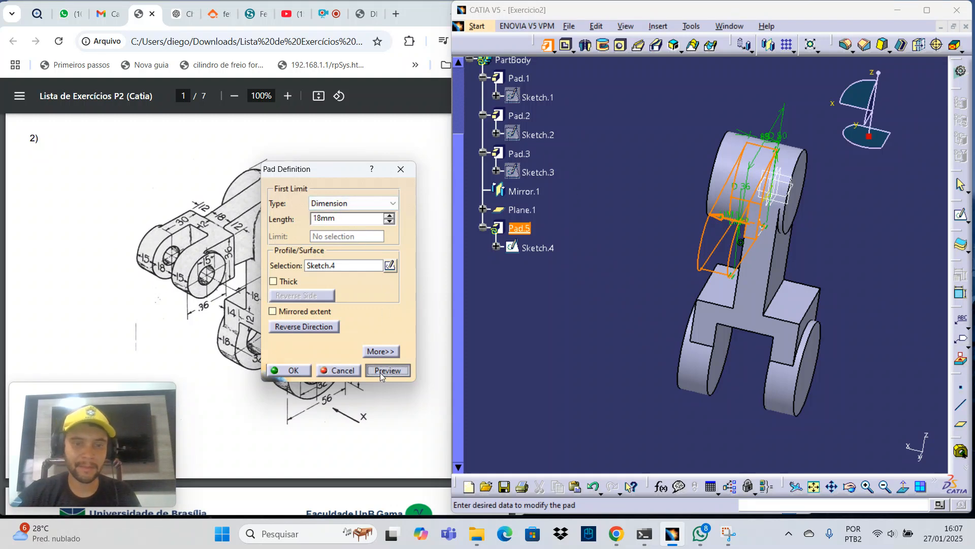
pyautogui.click(295, 375)
pyautogui.click(561, 320)
pyautogui.moveTo(561, 320); pyautogui.dragTo(596, 354, button='middle')
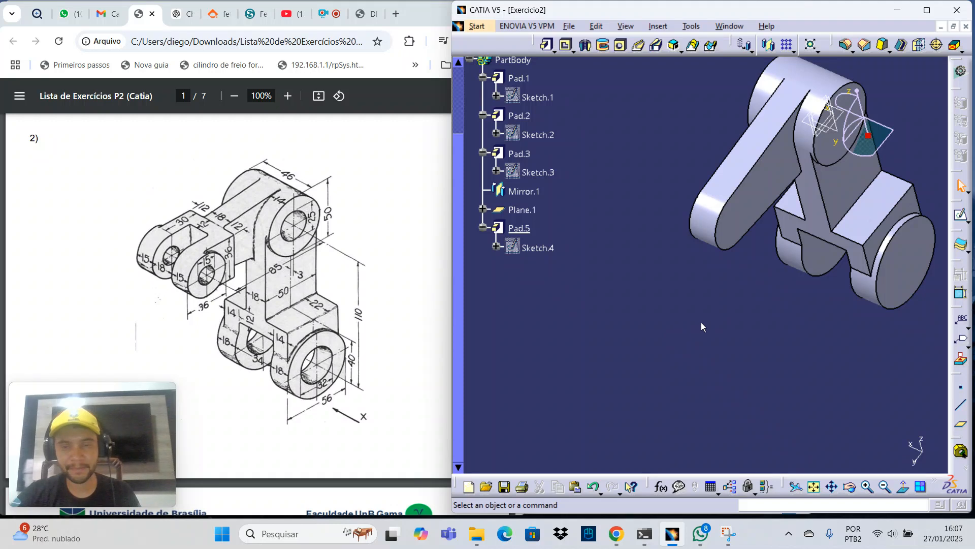
pyautogui.moveTo(755, 323); pyautogui.dragTo(695, 348, button='middle')
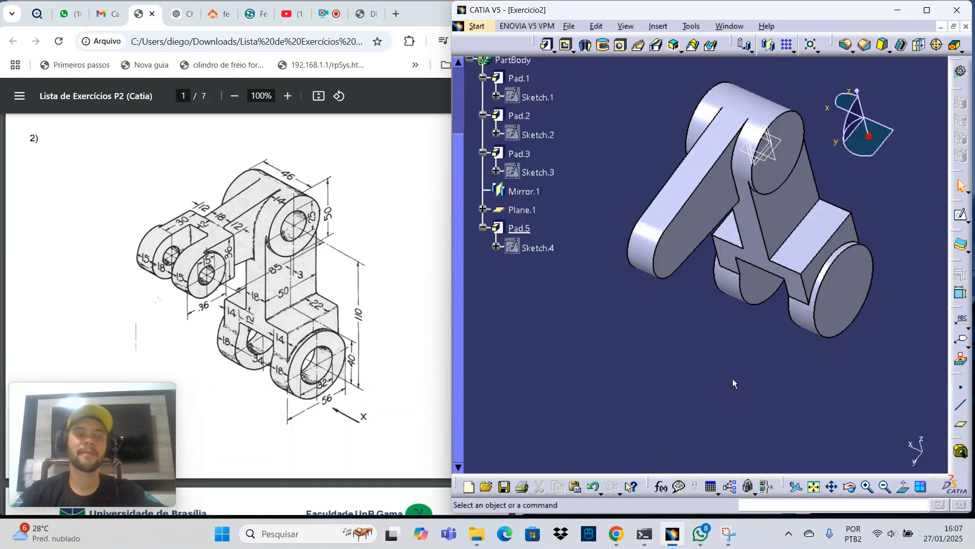
# Open a new sketch on the flat side face of the side arm.
pyautogui.click(676, 258)
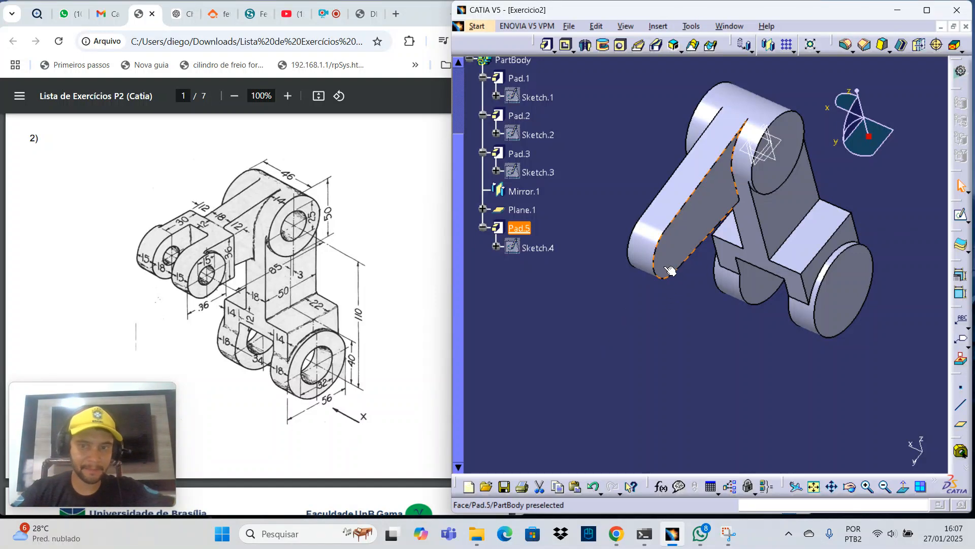
pyautogui.scroll(-1, 670, 270)
pyautogui.moveTo(670, 270); pyautogui.dragTo(742, 237, button='middle')
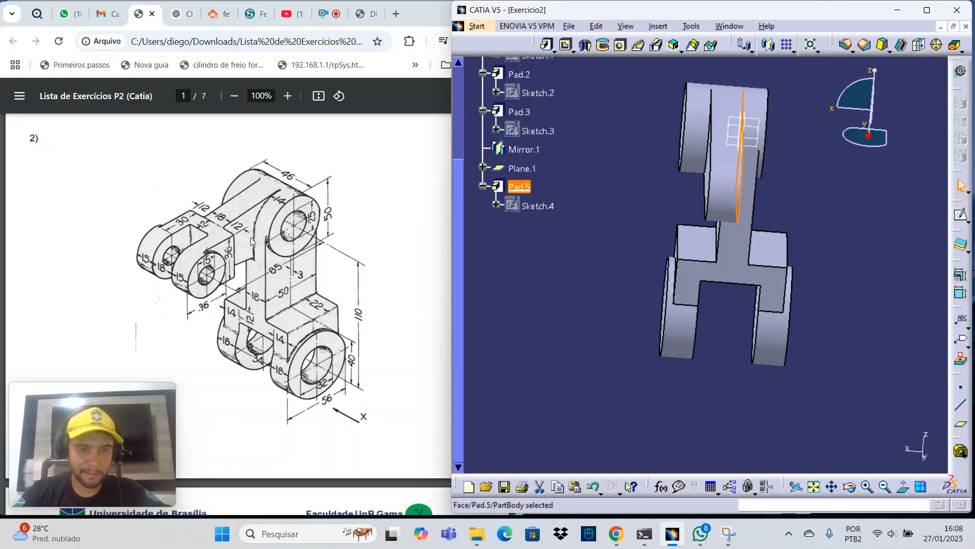
pyautogui.moveTo(697, 297); pyautogui.dragTo(658, 340, button='middle')
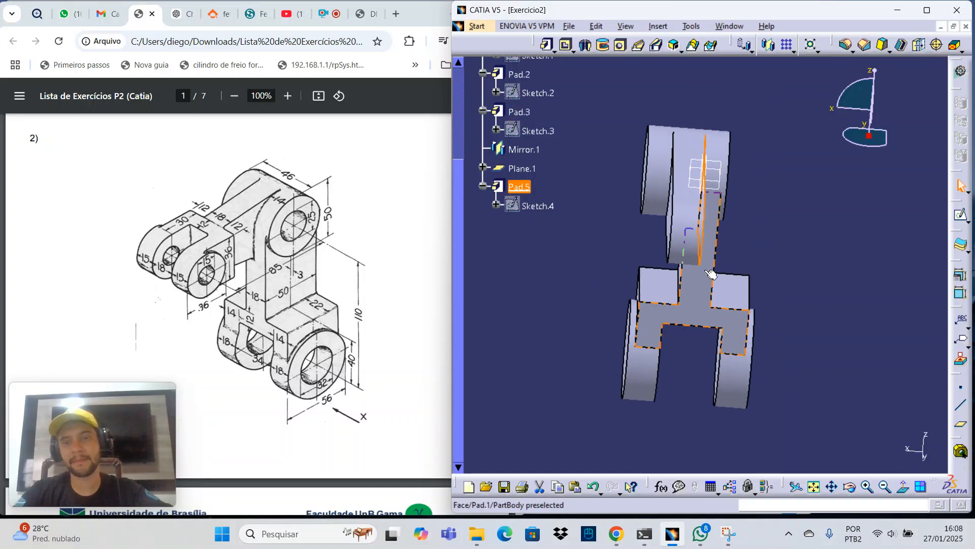
pyautogui.moveTo(776, 250); pyautogui.dragTo(806, 238, button='middle')
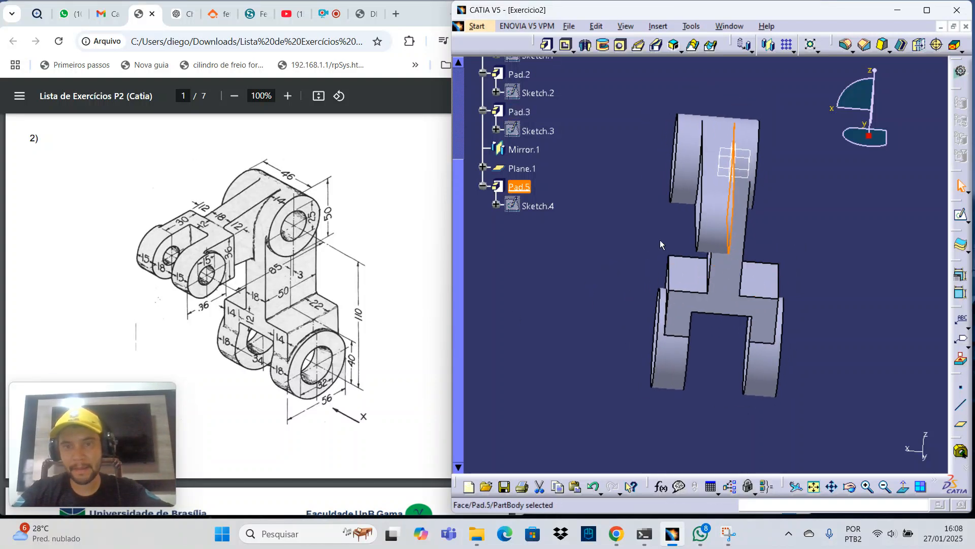
pyautogui.moveTo(661, 244)
pyautogui.mouseDown(button='middle')
pyautogui.moveTo(592, 261)
pyautogui.moveTo(762, 216)
pyautogui.mouseUp(button='middle')
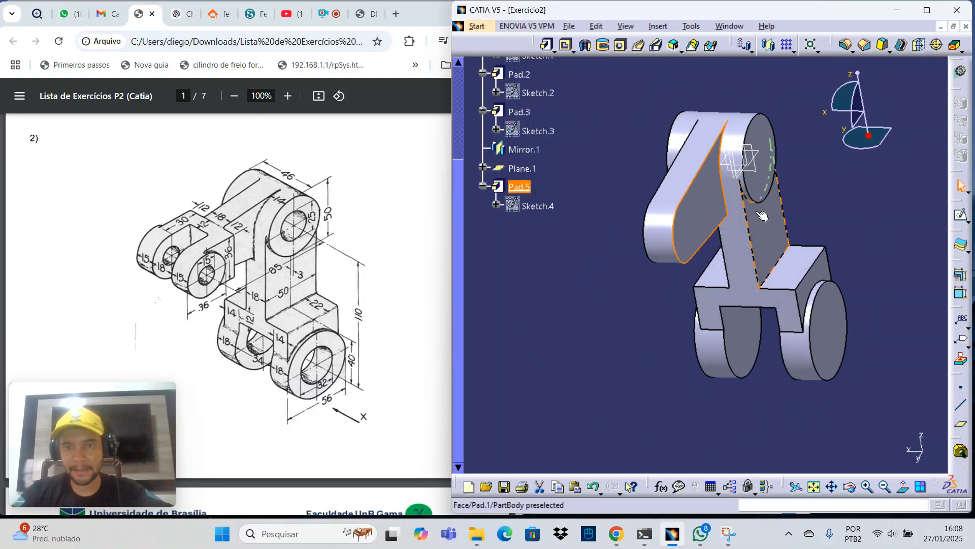
pyautogui.click(961, 217)
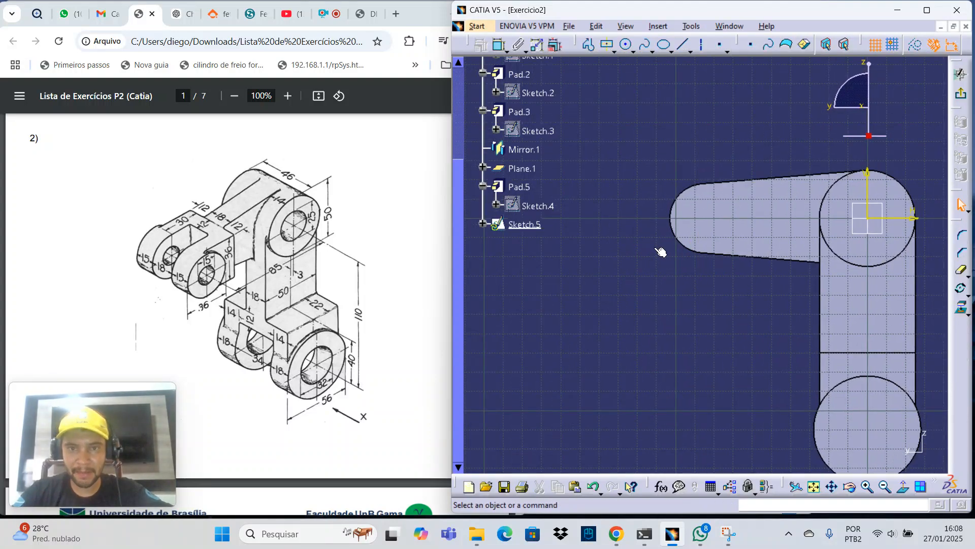
# Draw a closed profile over the side arm's rounded end: an upper line about 21 mm long, a tangent arc, a lower line and a closing line.
pyautogui.click(590, 47)
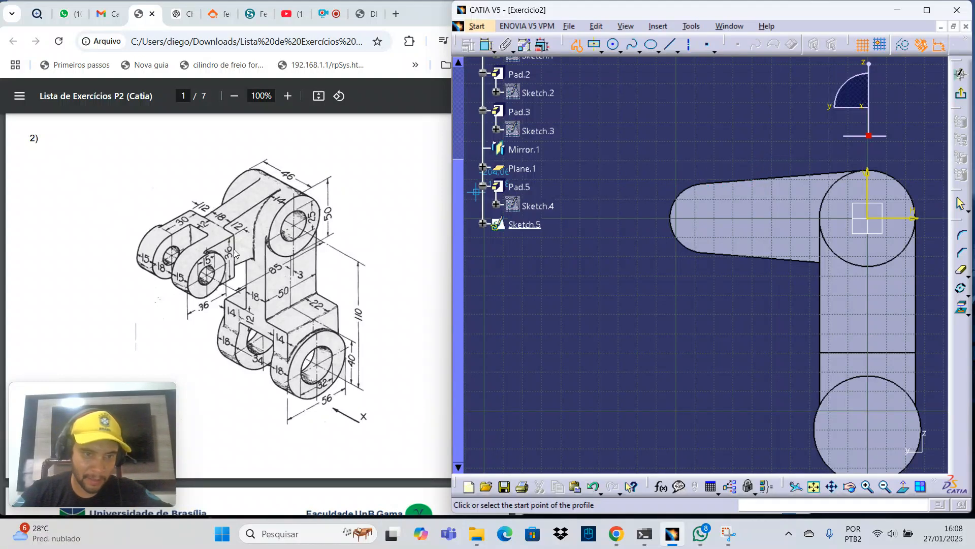
pyautogui.click(749, 180)
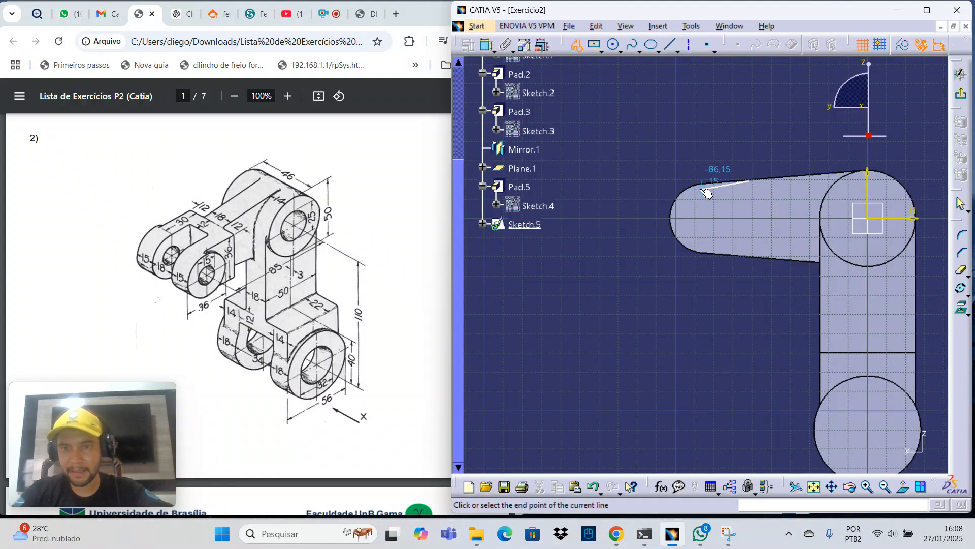
pyautogui.click(926, 10)
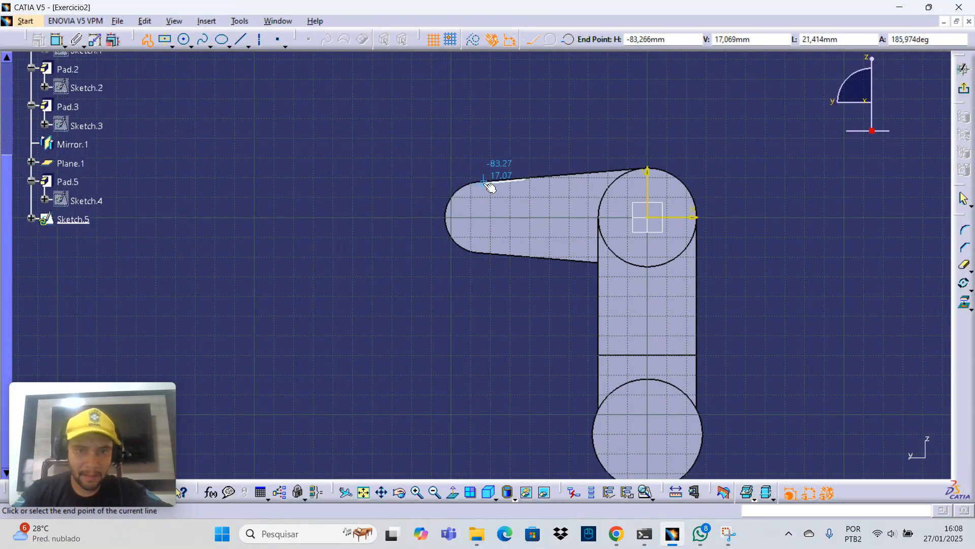
pyautogui.click(484, 182)
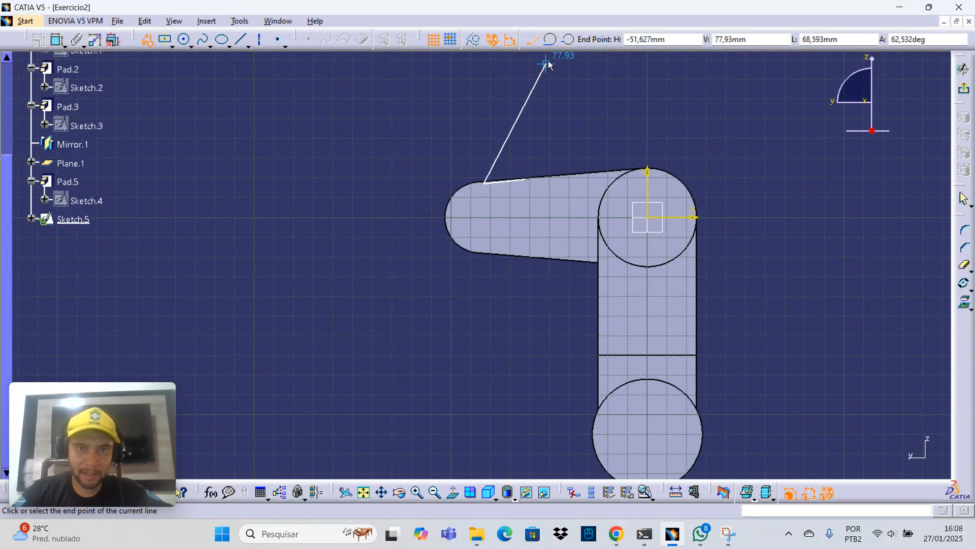
pyautogui.click(550, 39)
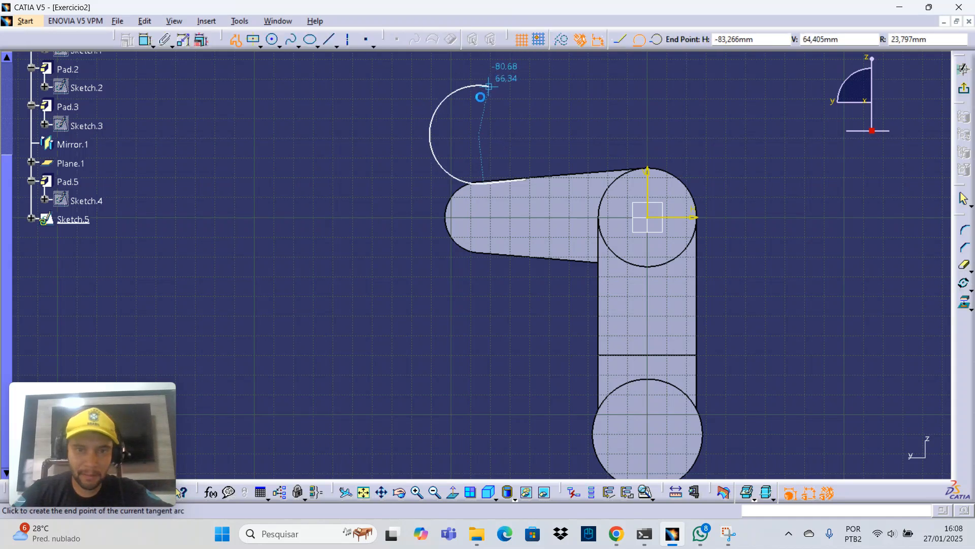
pyautogui.click(484, 253)
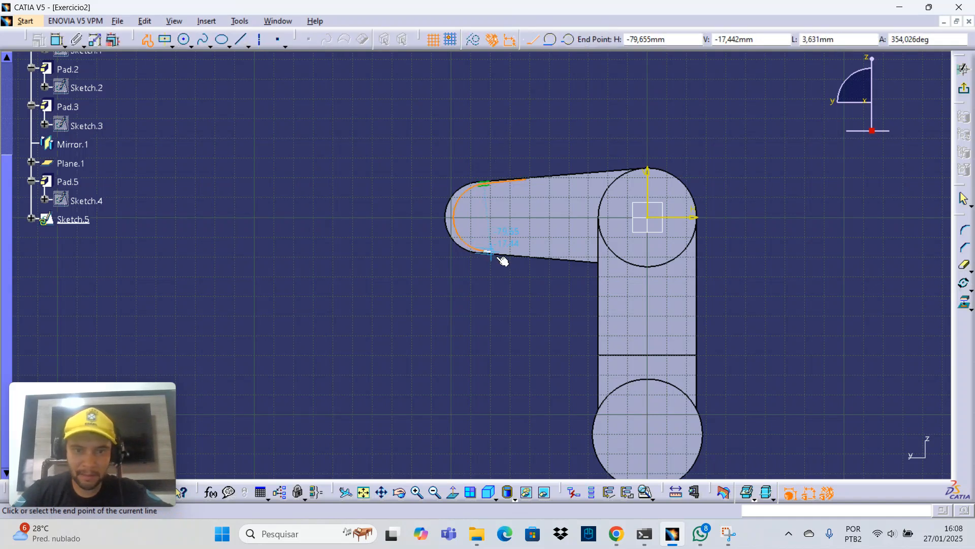
pyautogui.click(534, 258)
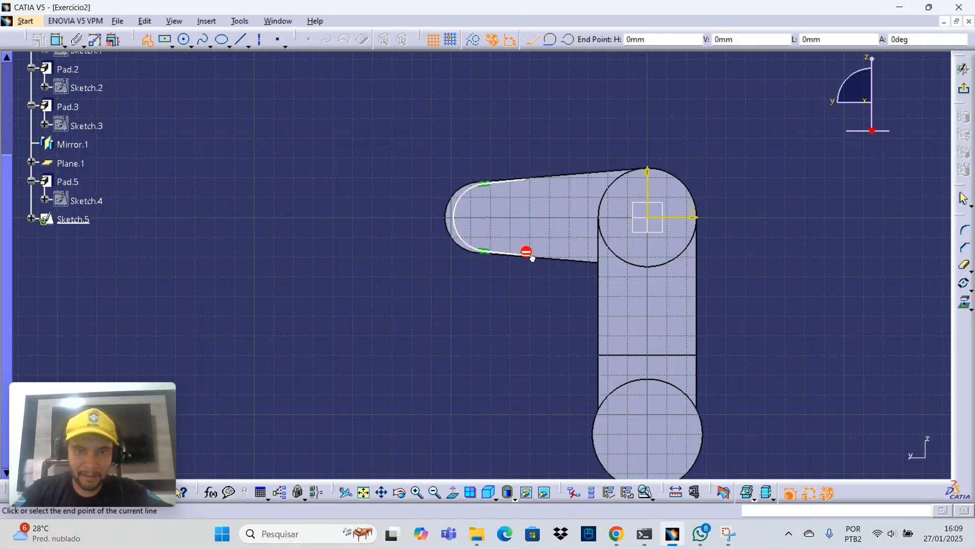
pyautogui.click(528, 180)
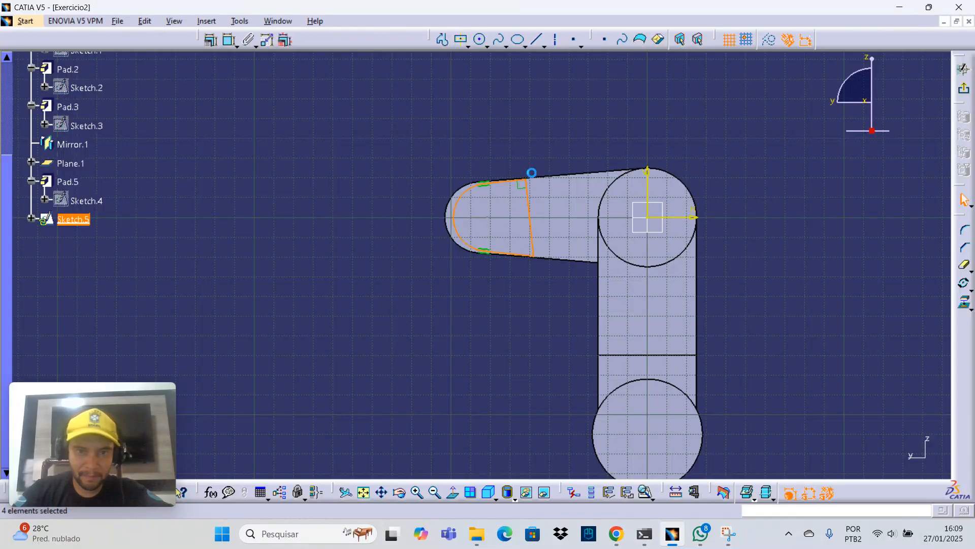
pyautogui.click(584, 103)
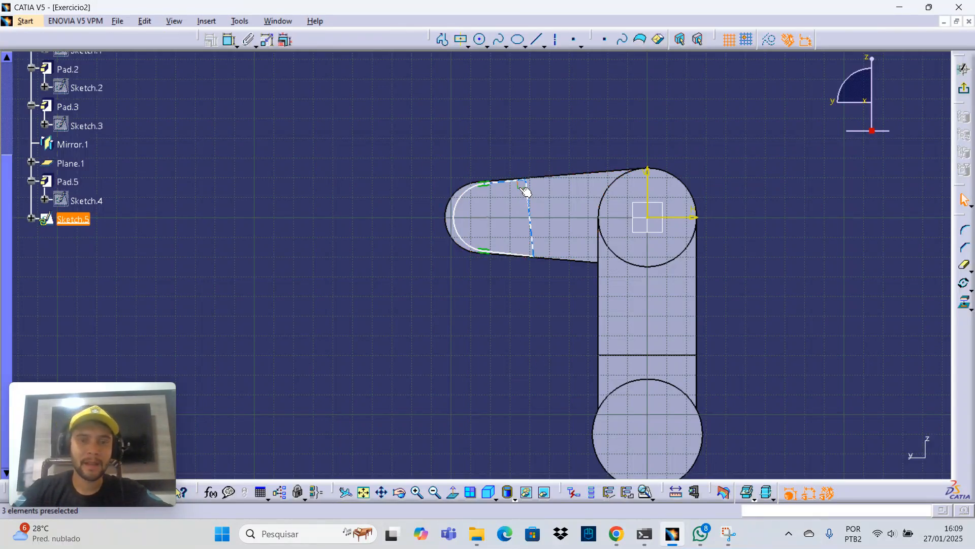
# Delete the perpendicularity constraint between the profile's upper line and its closing line.
pyautogui.keyDown('ctrl'); pyautogui.moveTo(491, 290); pyautogui.dragTo(537, 227, button='middle'); pyautogui.keyUp('ctrl')
pyautogui.moveTo(544, 259); pyautogui.dragTo(541, 314, button='middle')
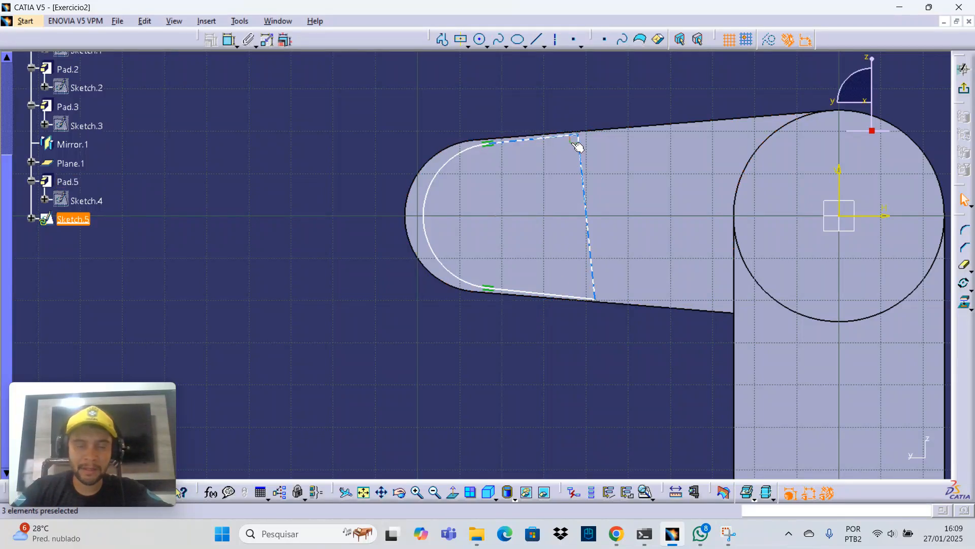
pyautogui.click(578, 147)
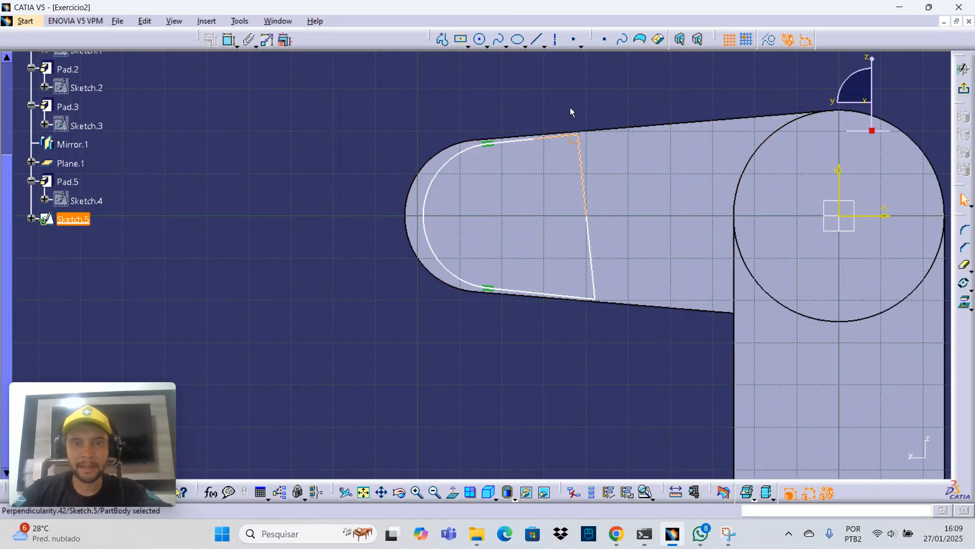
pyautogui.click(572, 109)
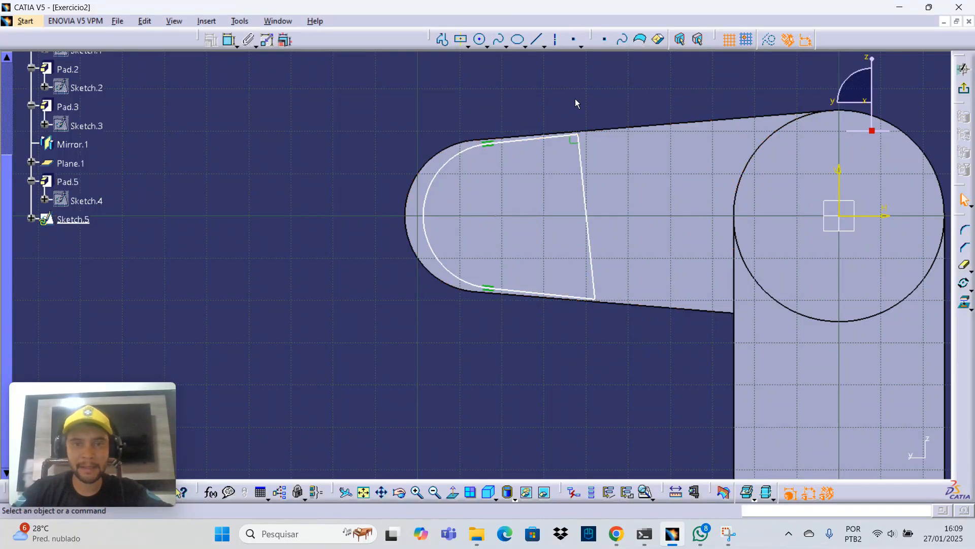
pyautogui.rightClick(573, 144)
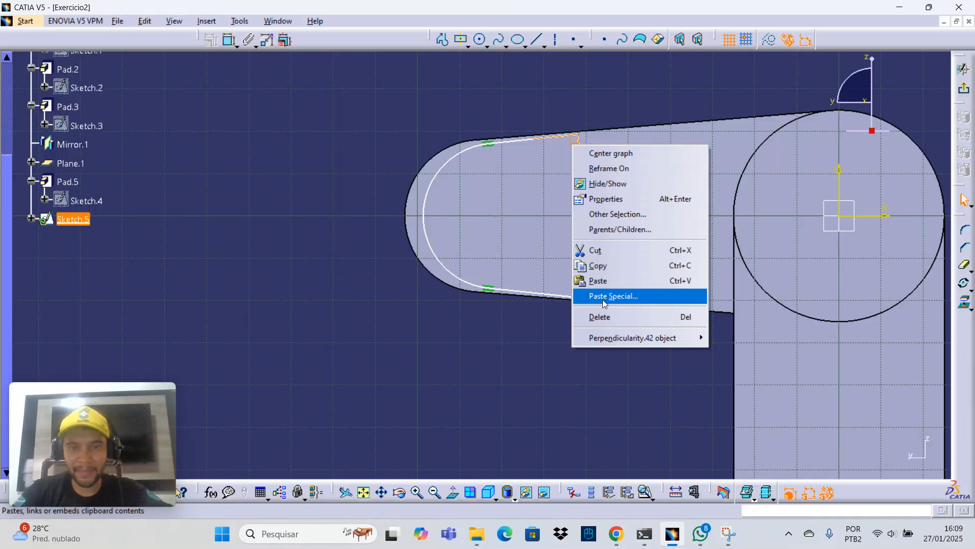
pyautogui.click(603, 318)
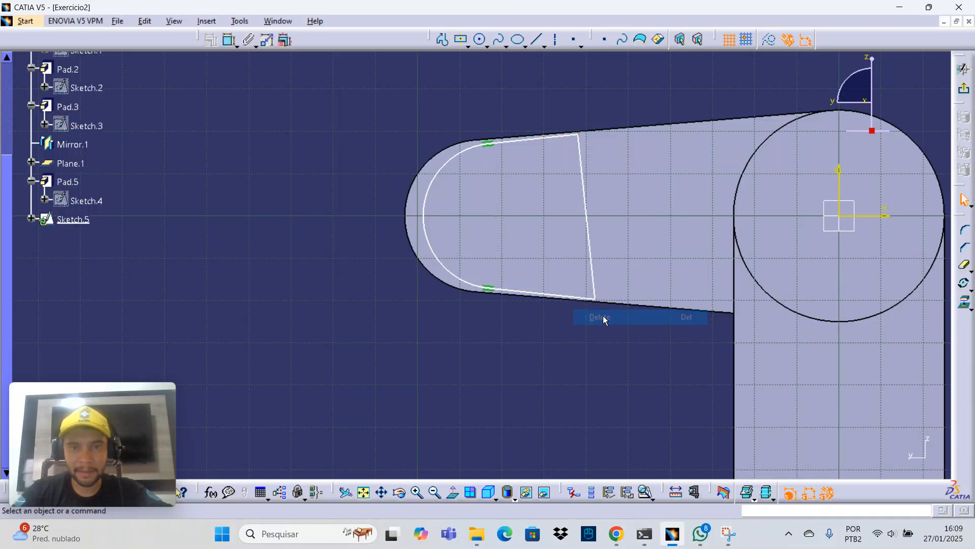
# Apply a coincidence constraint between the profile's arc and the side arm's rounded end edge.
pyautogui.moveTo(541, 110); pyautogui.dragTo(523, 163, button='middle')
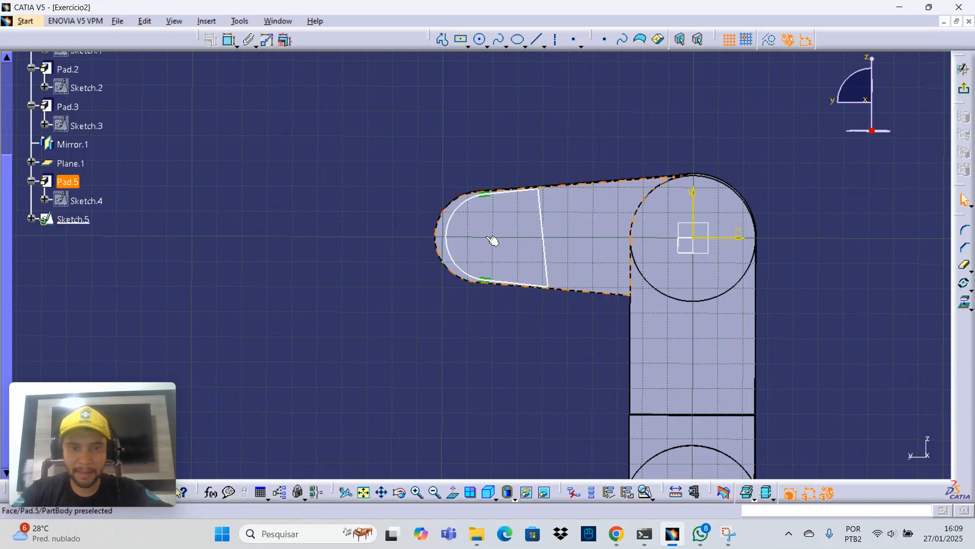
pyautogui.moveTo(458, 321)
pyautogui.mouseDown(button='middle')
pyautogui.moveTo(467, 315)
pyautogui.moveTo(501, 342)
pyautogui.mouseUp(button='middle')
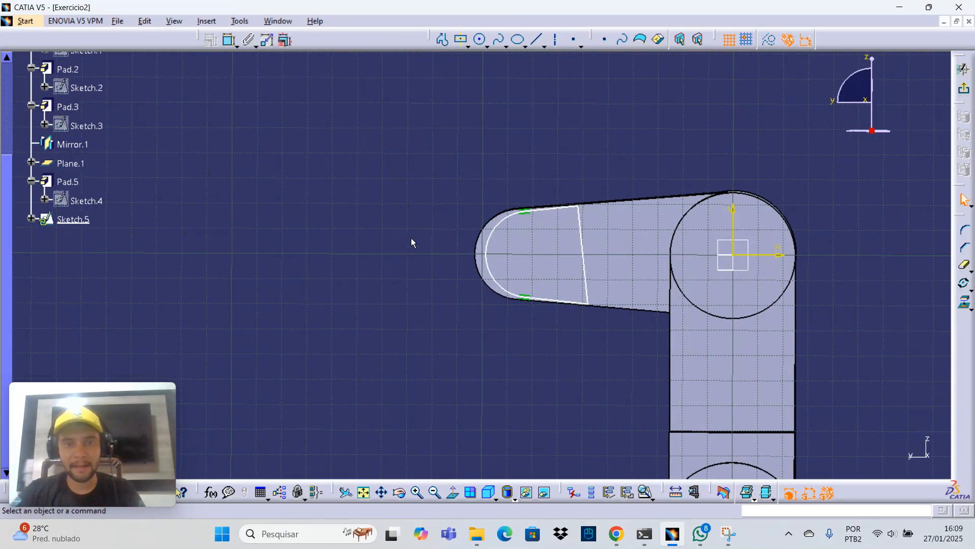
pyautogui.click(501, 233)
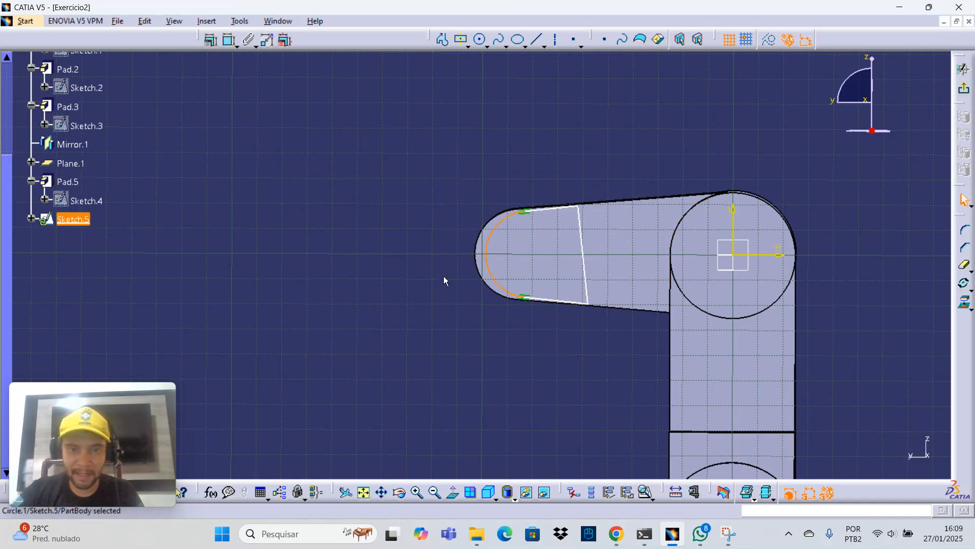
pyautogui.keyDown('ctrl'); pyautogui.click(499, 217); pyautogui.keyUp('ctrl')
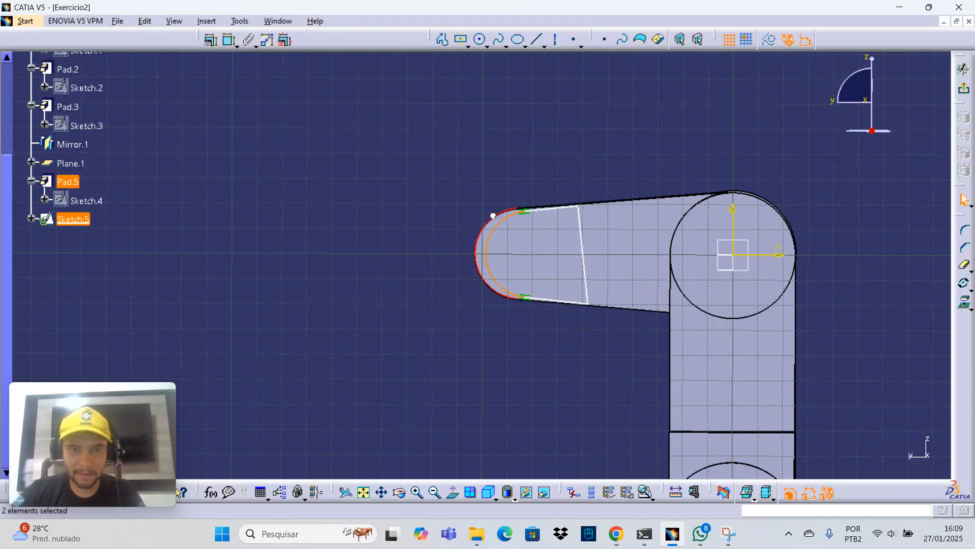
pyautogui.click(210, 40)
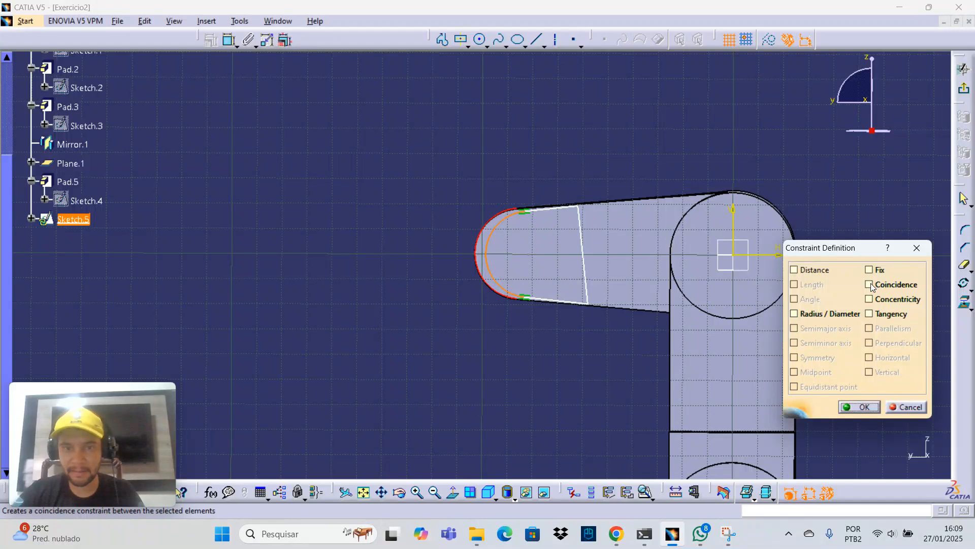
pyautogui.click(869, 284)
pyautogui.click(860, 407)
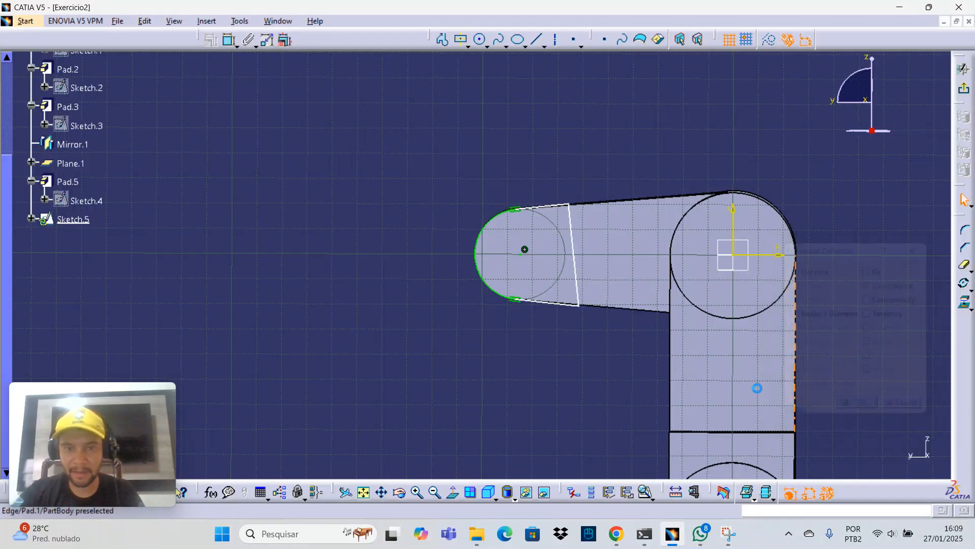
# Apply a coincidence constraint between the profile's upper line and the side arm's upper edge.
pyautogui.click(524, 371)
pyautogui.moveTo(524, 372)
pyautogui.mouseDown(button='middle')
pyautogui.moveTo(549, 296)
pyautogui.moveTo(537, 270)
pyautogui.moveTo(492, 306)
pyautogui.mouseUp(button='middle')
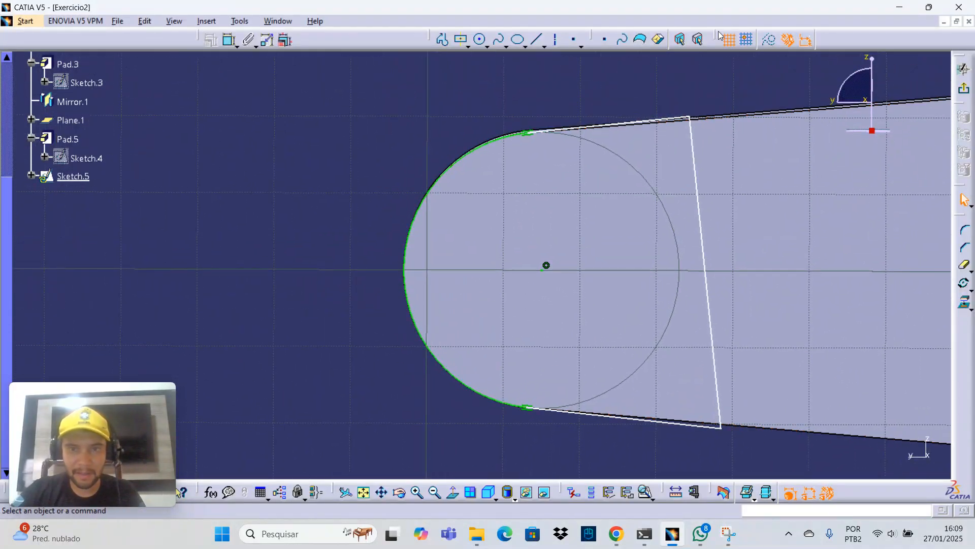
pyautogui.click(669, 122)
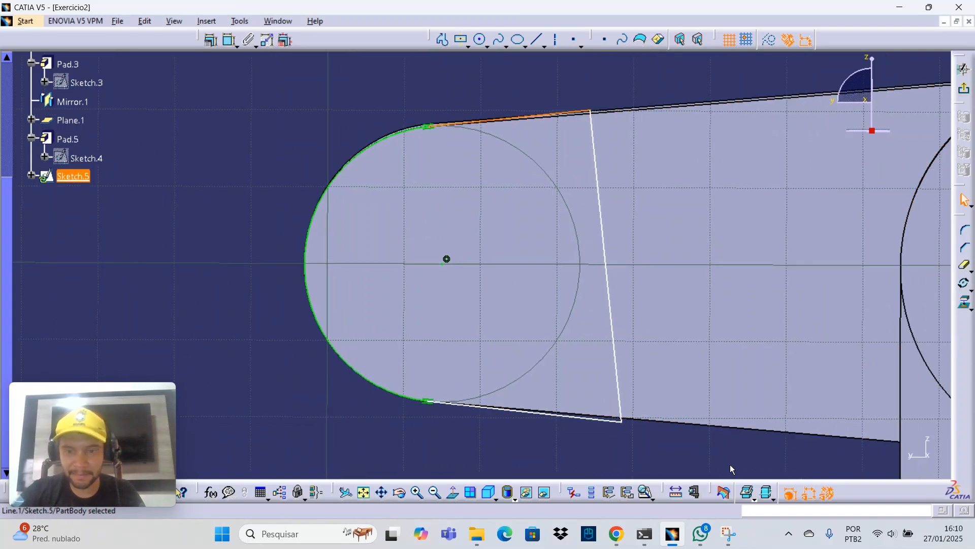
pyautogui.click(454, 494)
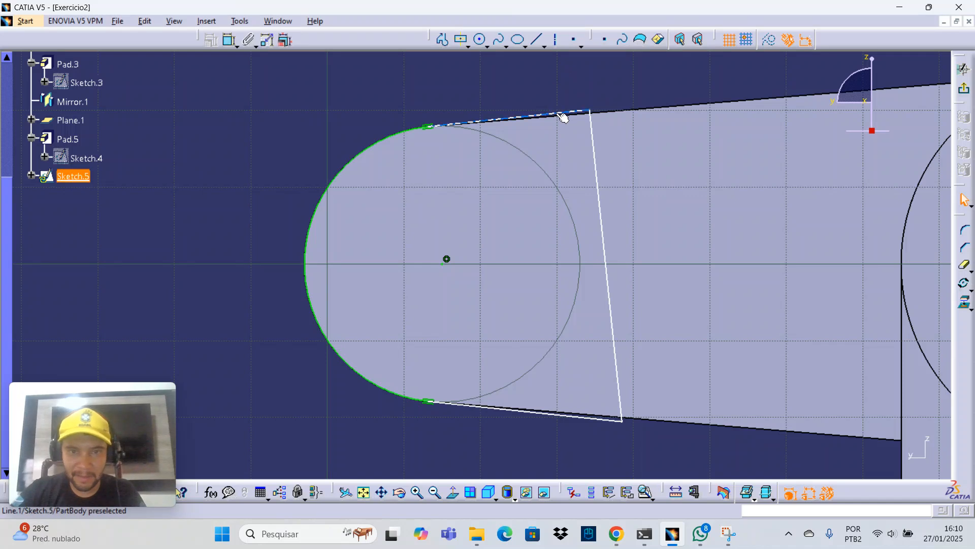
pyautogui.click(563, 117)
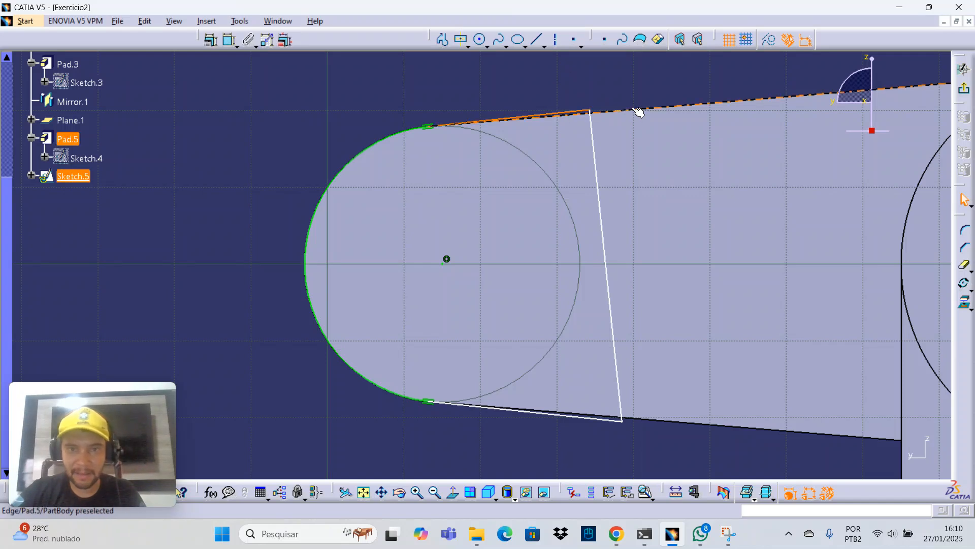
pyautogui.keyDown('ctrl'); pyautogui.click(638, 112); pyautogui.keyUp('ctrl')
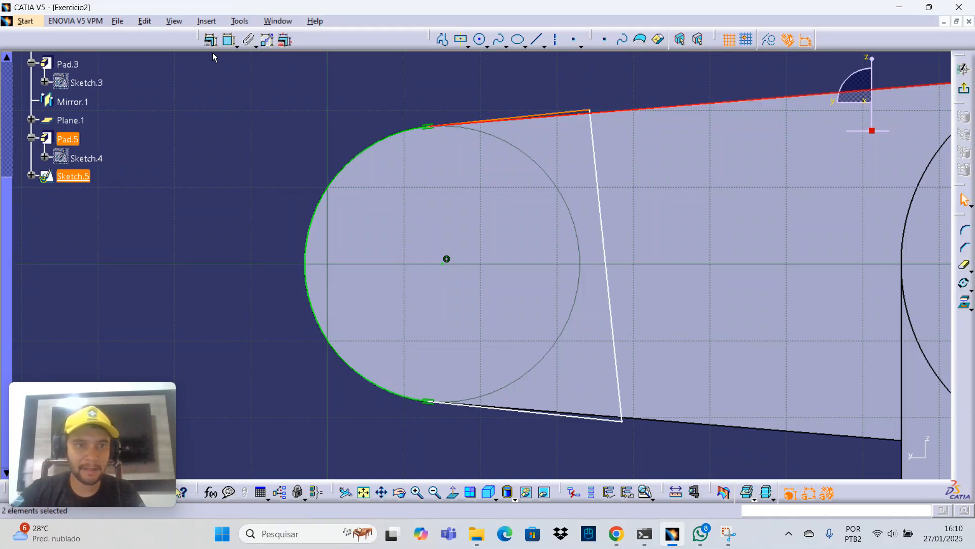
pyautogui.click(210, 39)
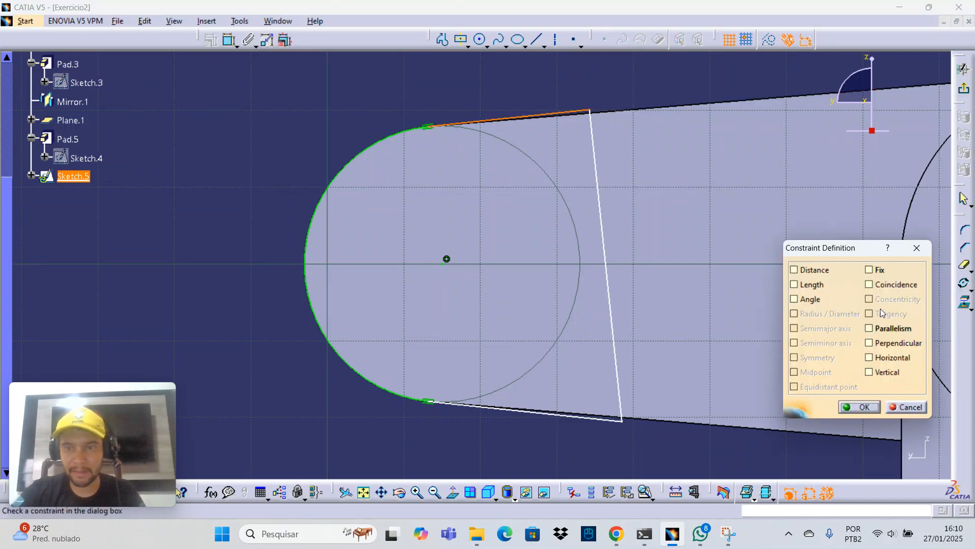
pyautogui.click(869, 284)
pyautogui.click(860, 407)
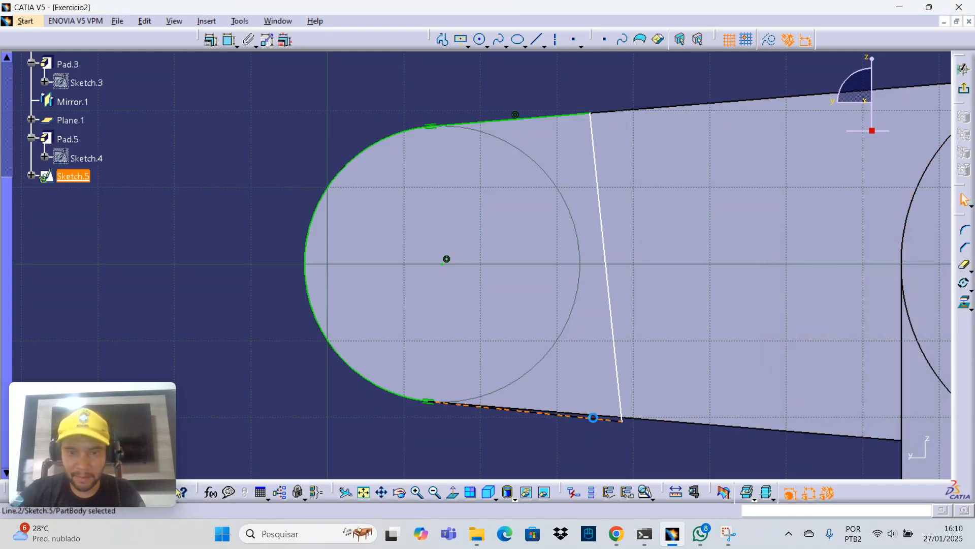
# Apply a coincidence constraint between the profile's lower line and the side arm's lower edge.
pyautogui.keyDown('ctrl'); pyautogui.click(605, 415); pyautogui.keyUp('ctrl')
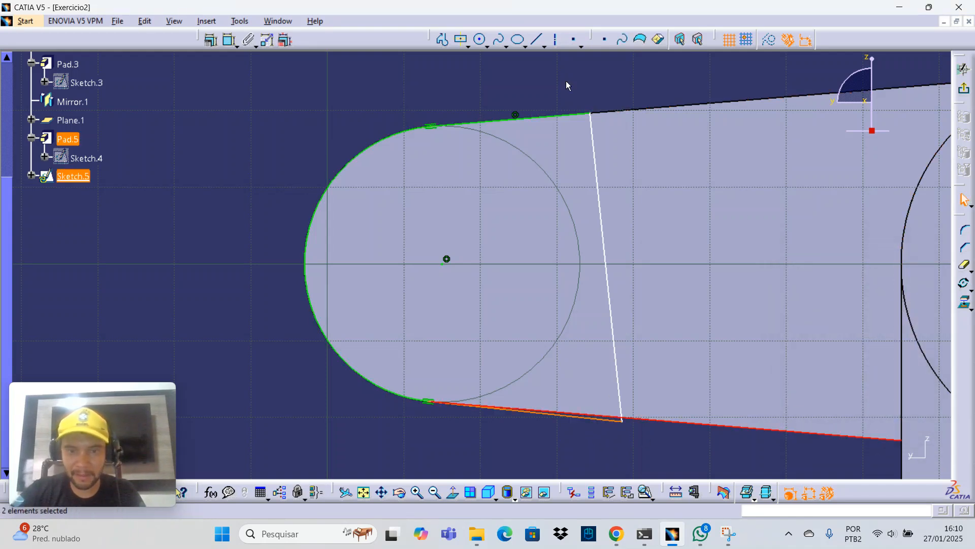
pyautogui.click(211, 40)
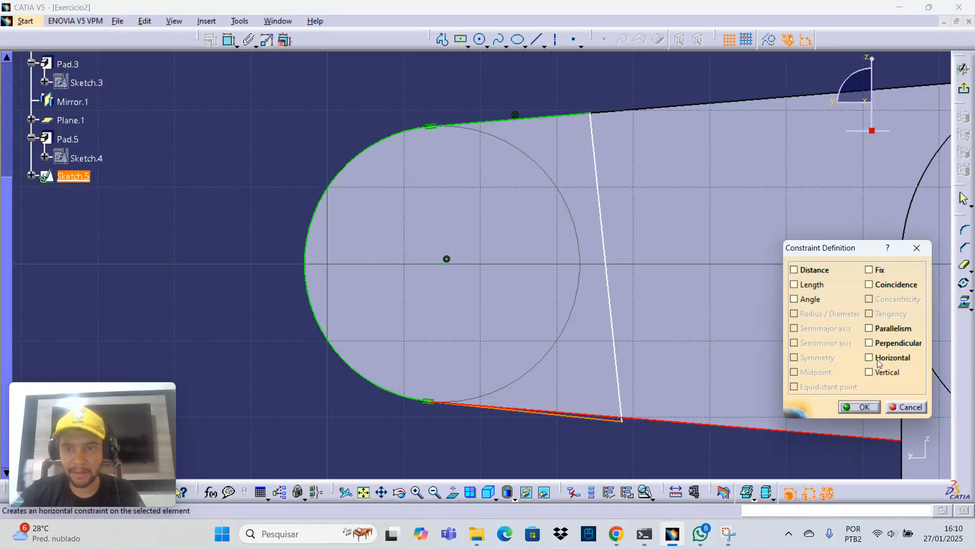
pyautogui.click(869, 284)
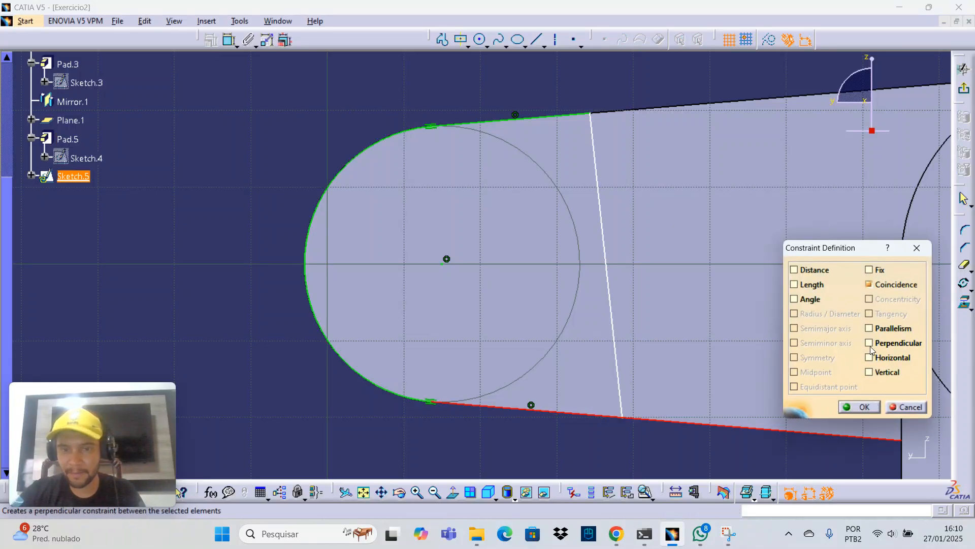
pyautogui.click(859, 407)
# Bring the PDF drawing into view beside the model and constrain the profile's closing line to be vertical.
pyautogui.moveTo(491, 80); pyautogui.dragTo(471, 195, button='middle')
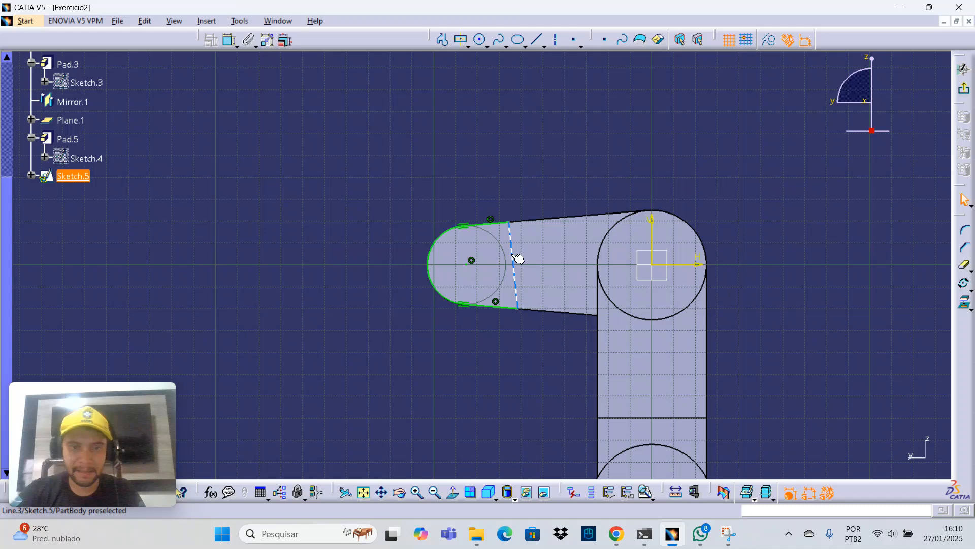
pyautogui.click(928, 7)
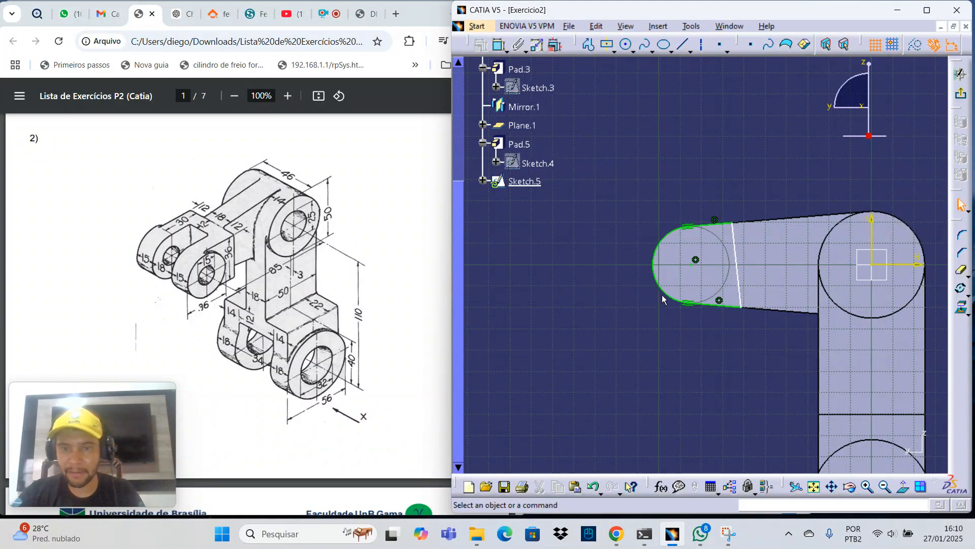
pyautogui.click(740, 257)
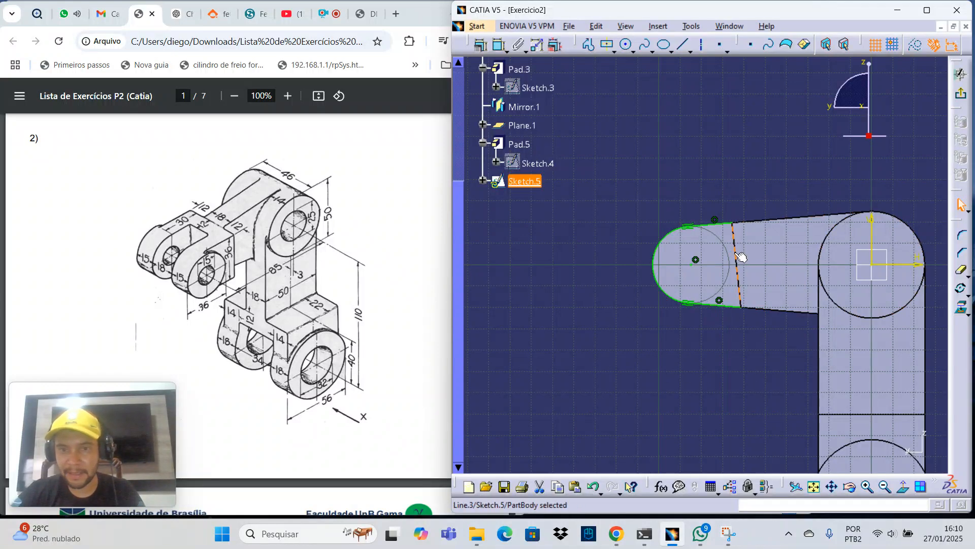
pyautogui.click(482, 47)
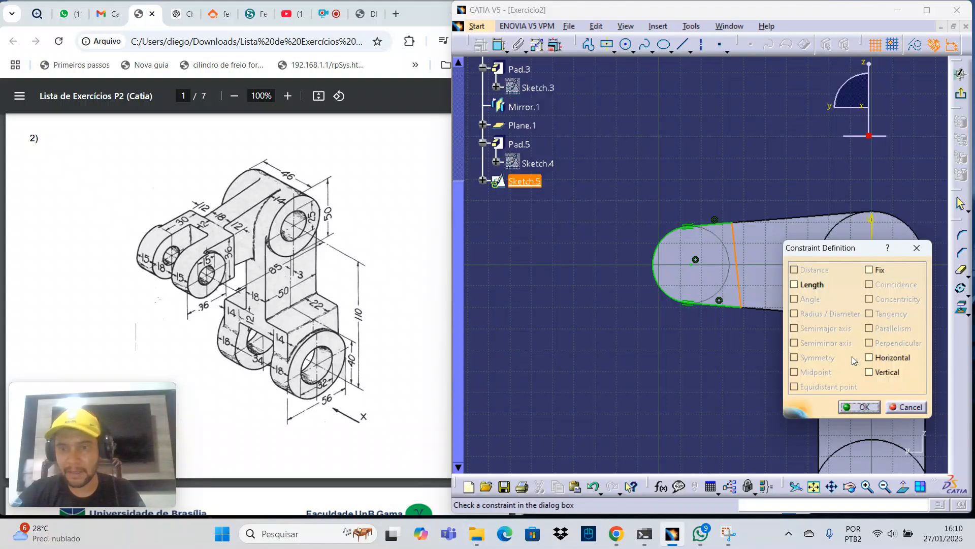
pyautogui.click(869, 372)
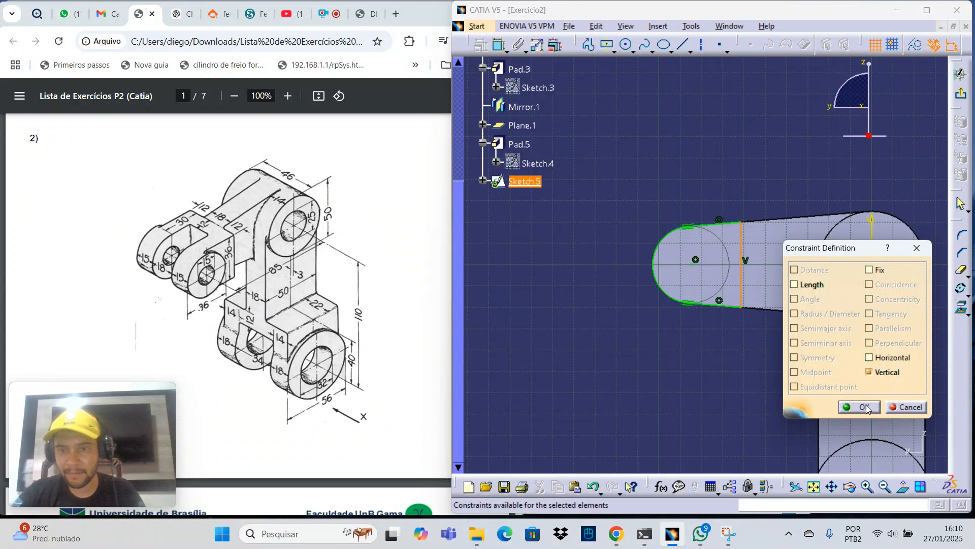
pyautogui.click(861, 406)
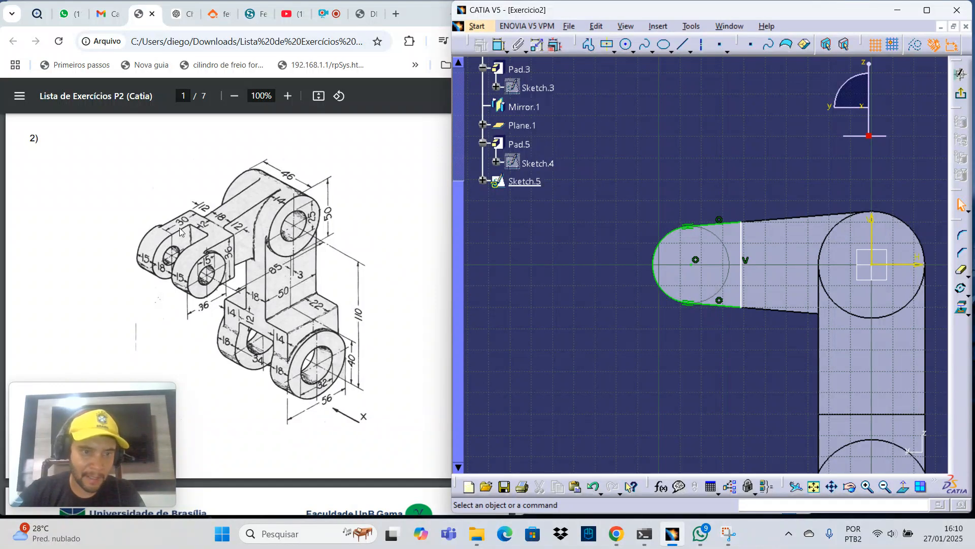
# Dimension the distance from the profile's arc centre to its closing line and set it to 30 mm.
pyautogui.click(696, 262)
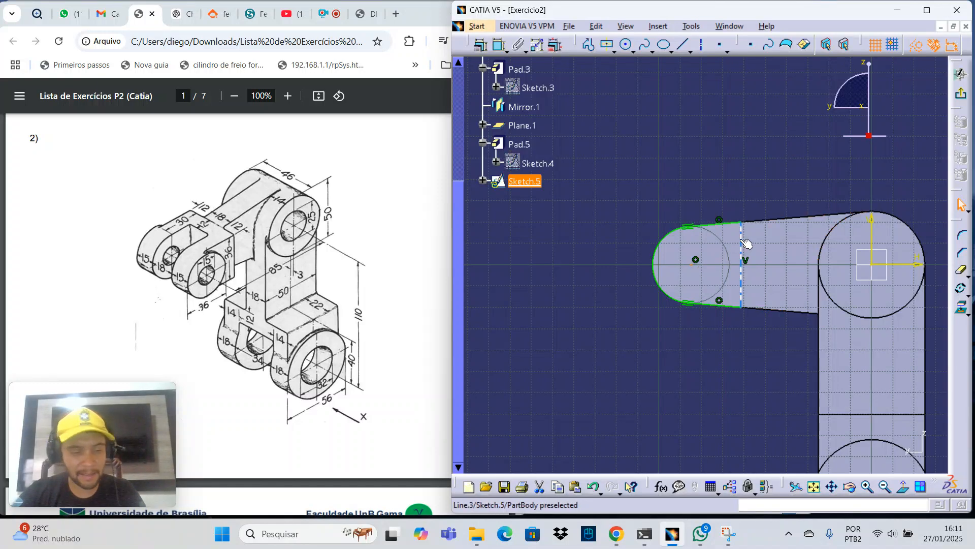
pyautogui.keyDown('ctrl'); pyautogui.click(747, 243); pyautogui.keyUp('ctrl')
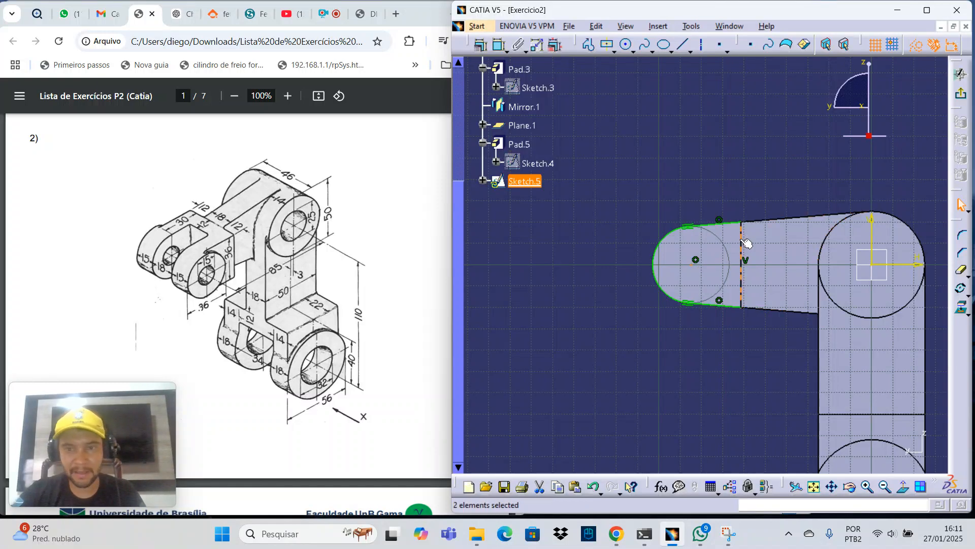
pyautogui.click(501, 49)
pyautogui.click(716, 152)
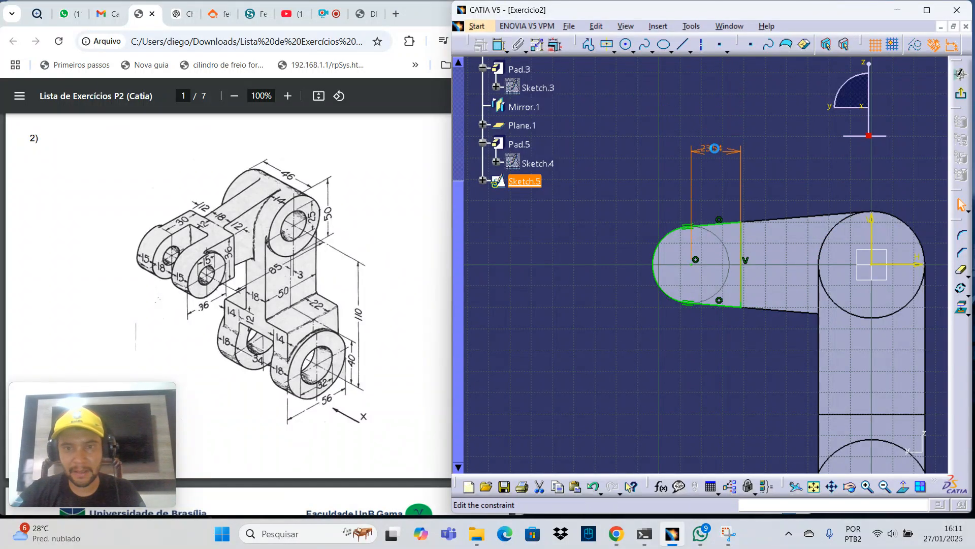
pyautogui.doubleClick(716, 148)
pyautogui.write('30')
pyautogui.press('Return')
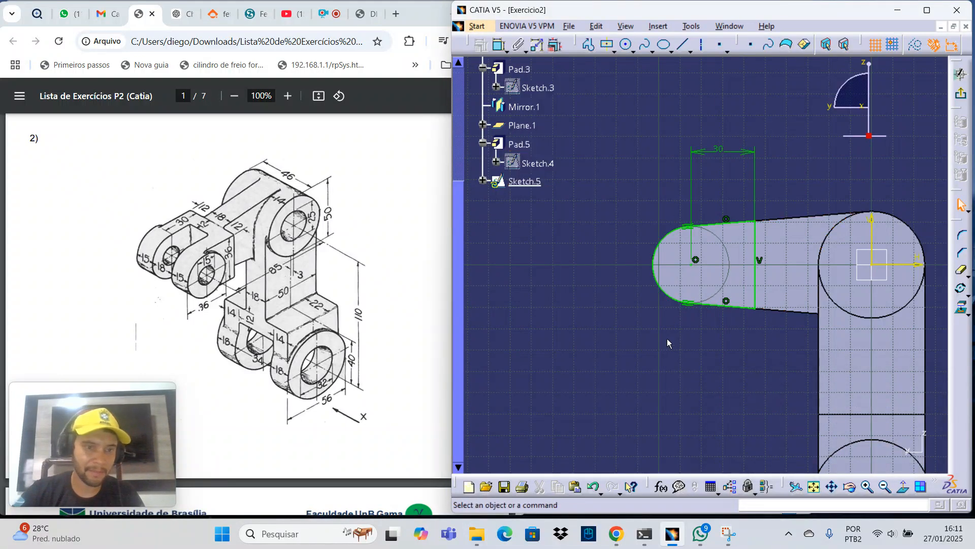
# Exit the sketch and start a Pad from the fork profile with a first limit length of 12 mm.
pyautogui.click(961, 93)
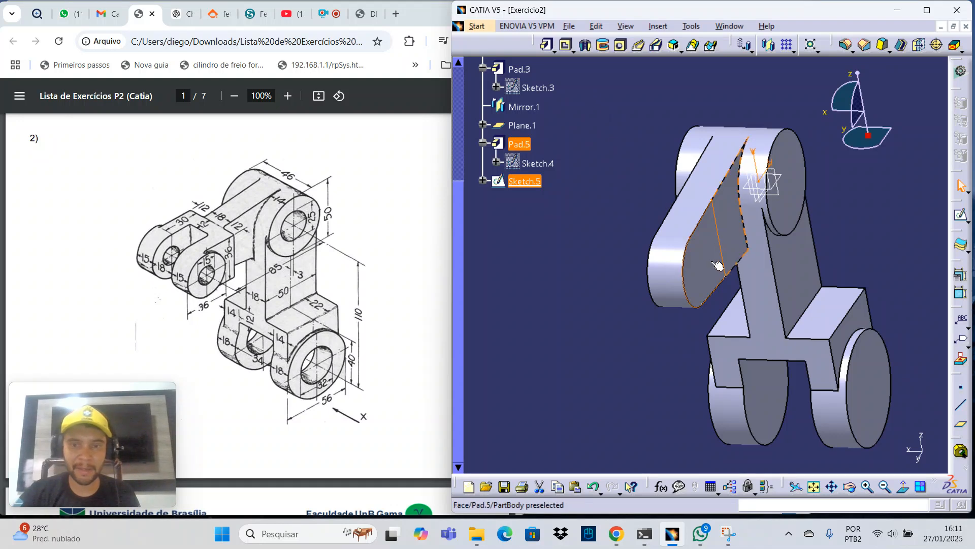
pyautogui.click(546, 44)
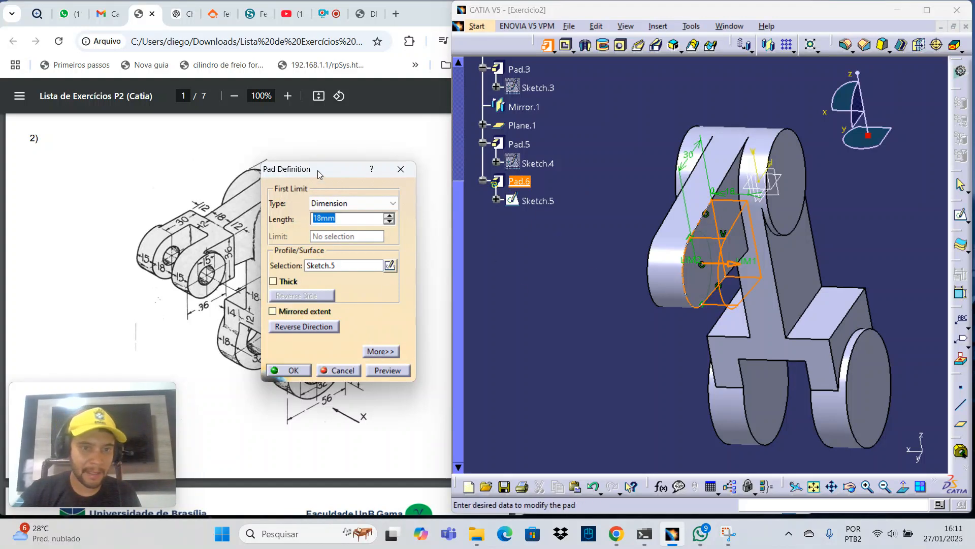
pyautogui.moveTo(318, 170)
pyautogui.mouseDown()
pyautogui.moveTo(410, 160)
pyautogui.moveTo(475, 134)
pyautogui.mouseUp()
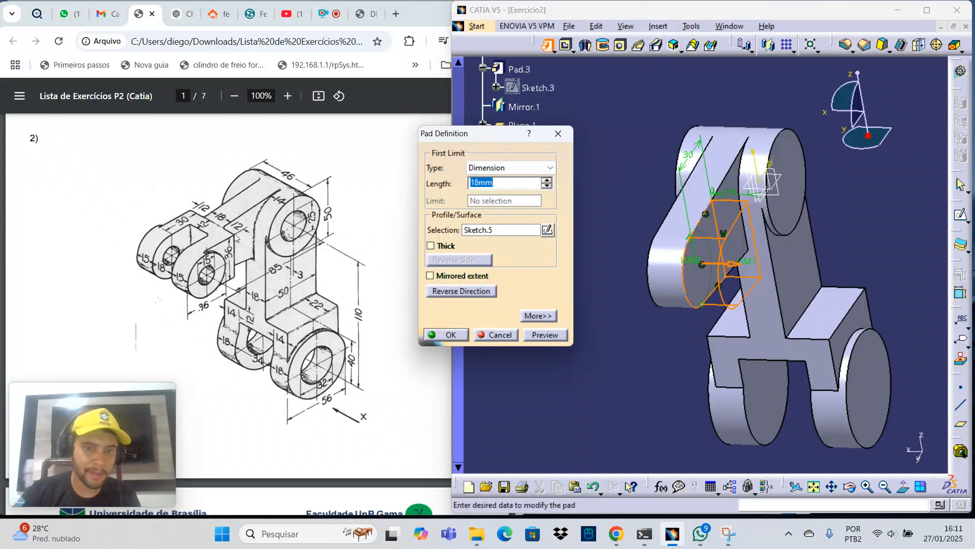
pyautogui.click(532, 316)
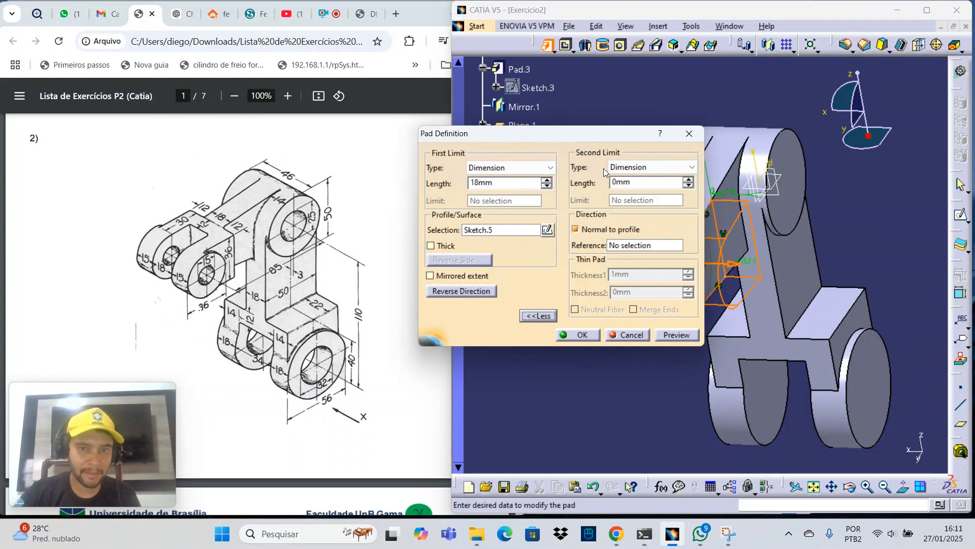
pyautogui.moveTo(546, 136); pyautogui.dragTo(510, 117)
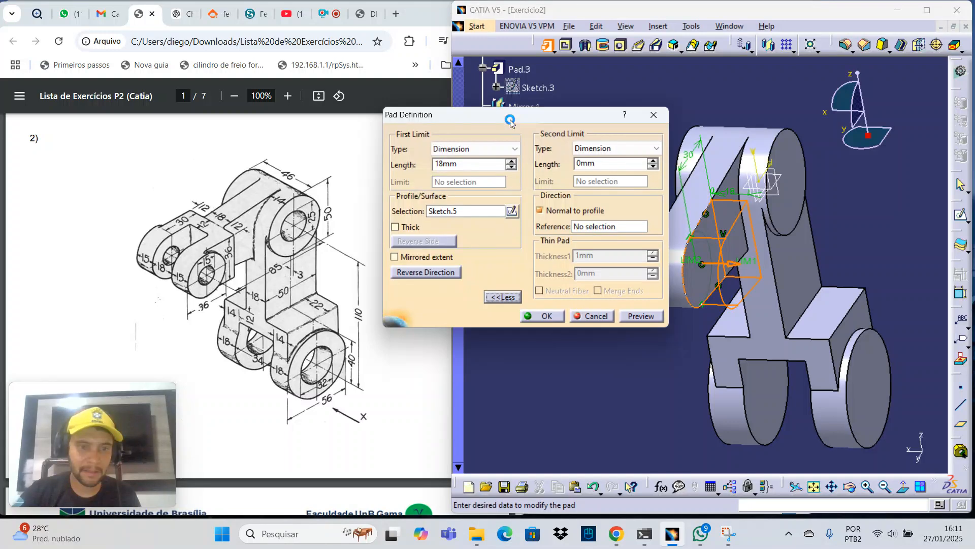
pyautogui.doubleClick(463, 165)
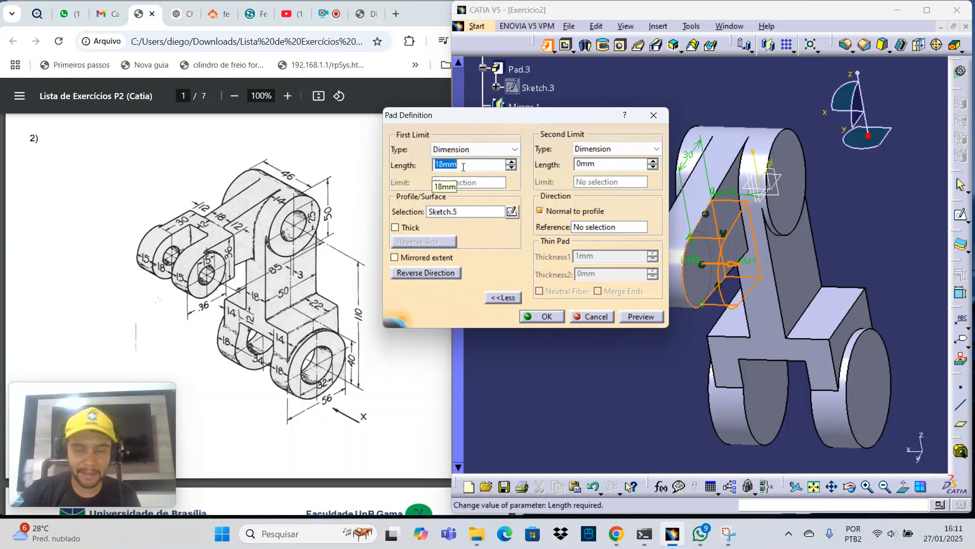
pyautogui.write('12')
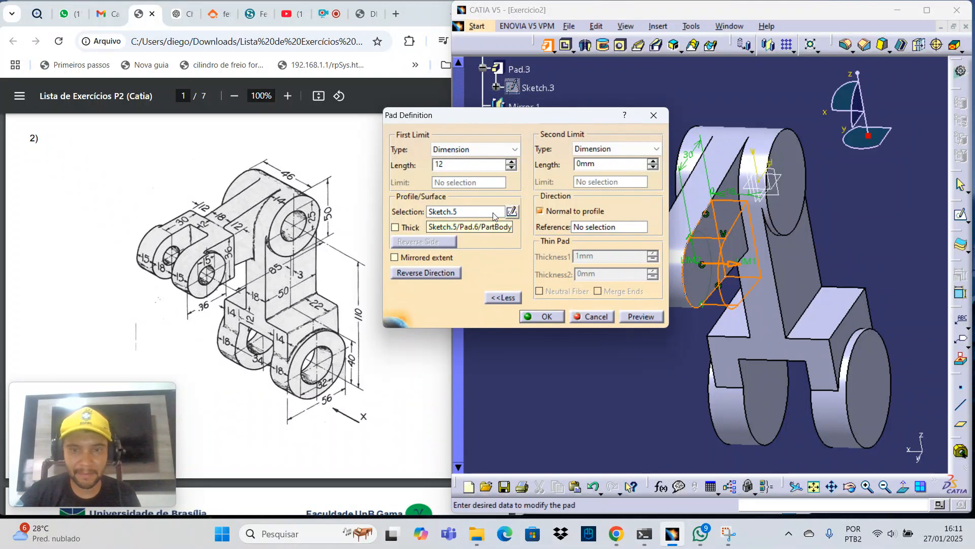
pyautogui.click(639, 316)
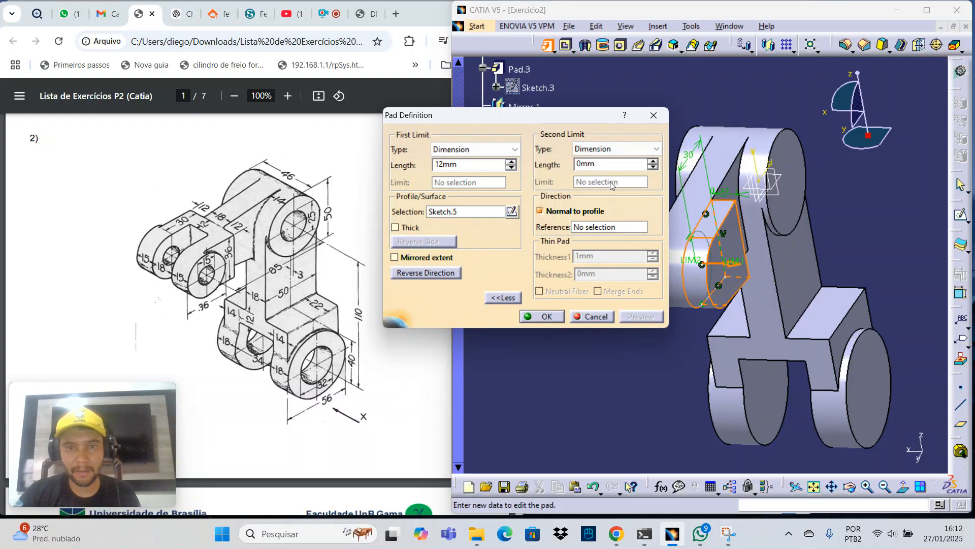
# Set the pad's second limit length to 30 mm, preview it and create the pad.
pyautogui.click(616, 166)
pyautogui.doubleClick(616, 166)
pyautogui.write('30')
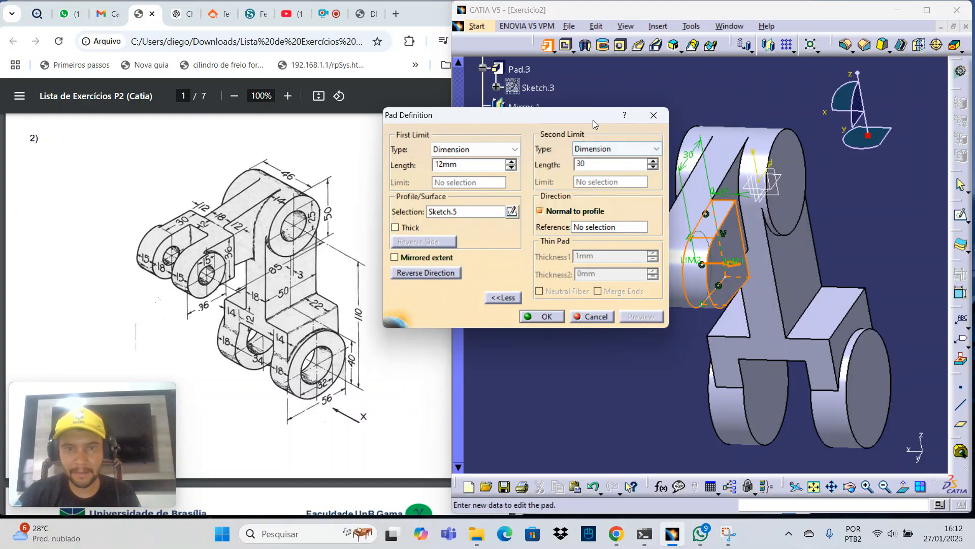
pyautogui.moveTo(593, 117); pyautogui.dragTo(460, 107)
pyautogui.click(568, 285)
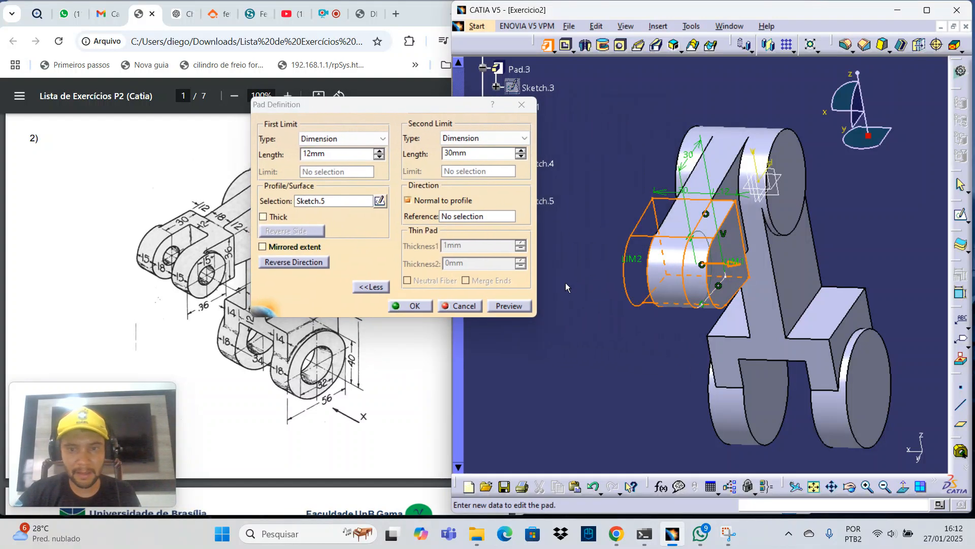
pyautogui.click(515, 307)
pyautogui.moveTo(706, 318); pyautogui.dragTo(562, 318, button='middle')
pyautogui.click(416, 306)
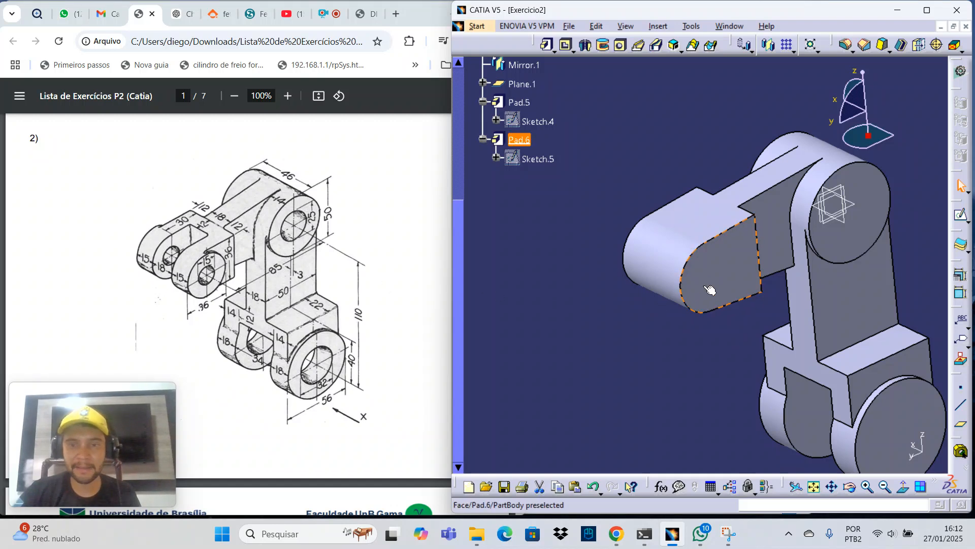
# Open a sketch on the new pad's flat side face and draw a circle centred on the arm's rounded end.
pyautogui.click(960, 215)
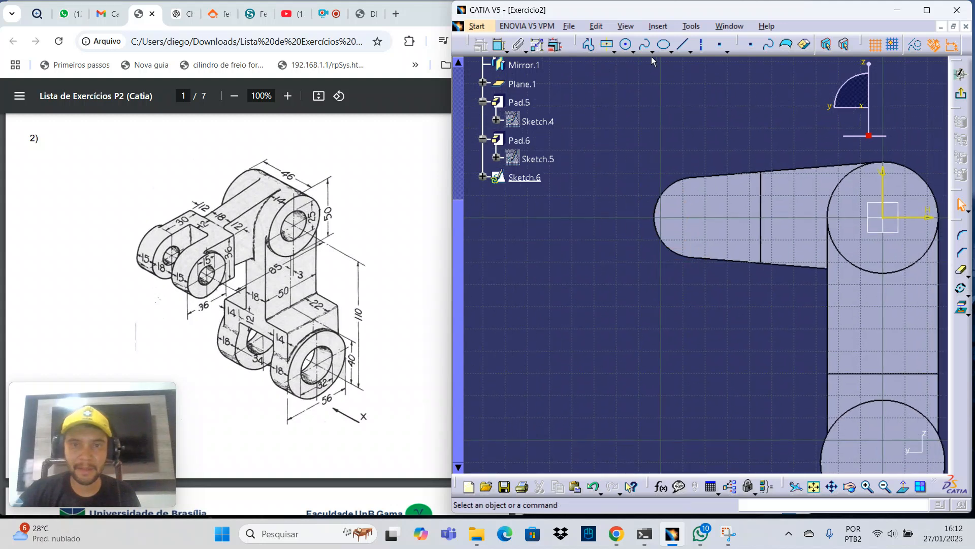
pyautogui.click(626, 46)
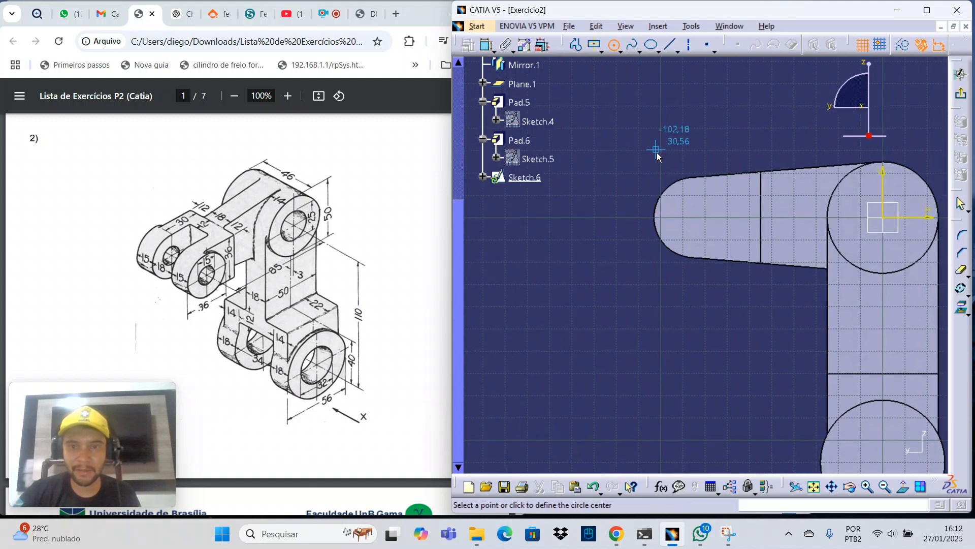
pyautogui.click(688, 217)
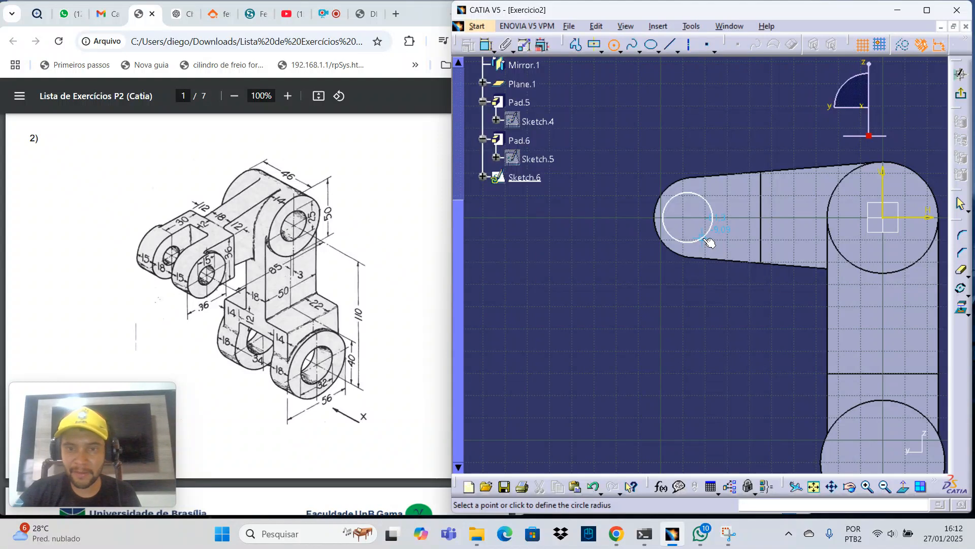
pyautogui.click(710, 243)
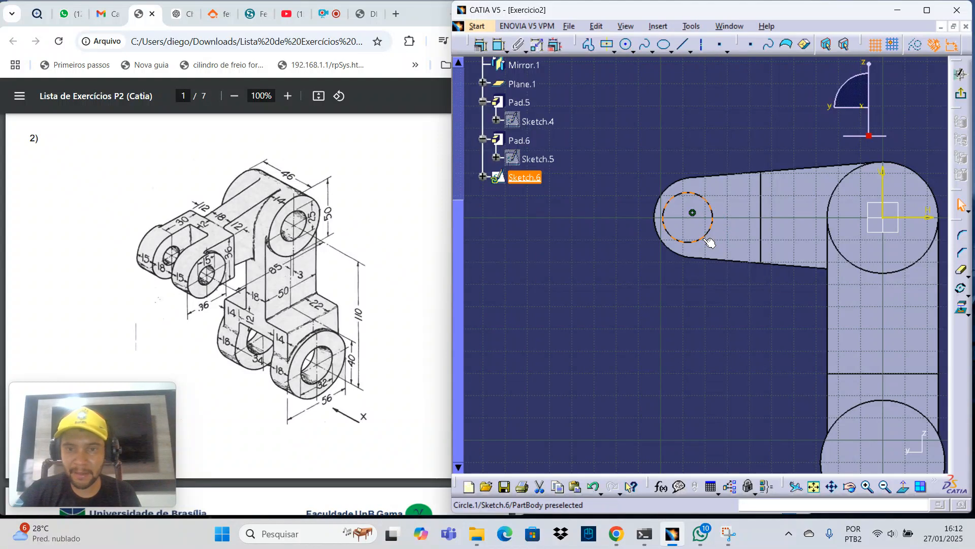
# Constrain the sketched circle to be coincident with the arc edge of the arm's rounded end.
pyautogui.click(681, 199)
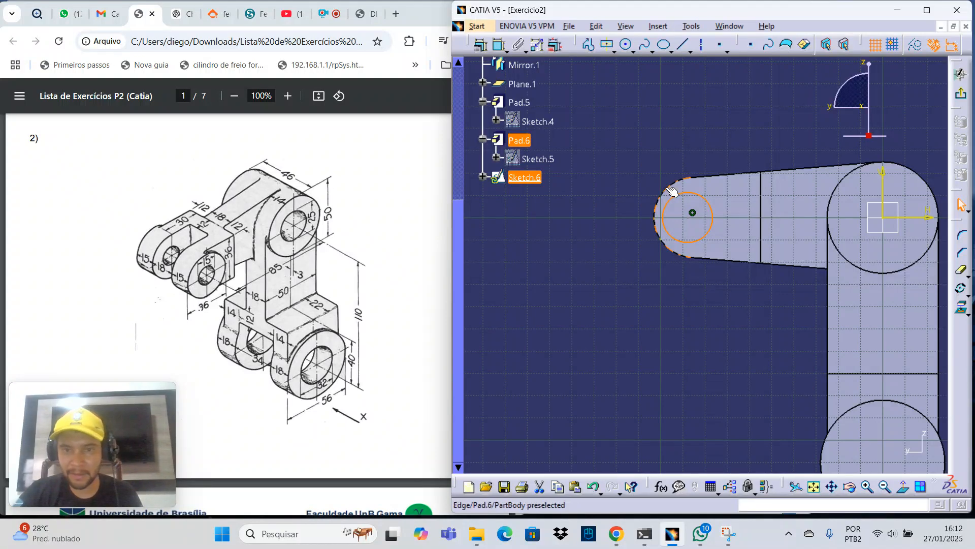
pyautogui.keyDown('ctrl'); pyautogui.click(673, 192); pyautogui.keyUp('ctrl')
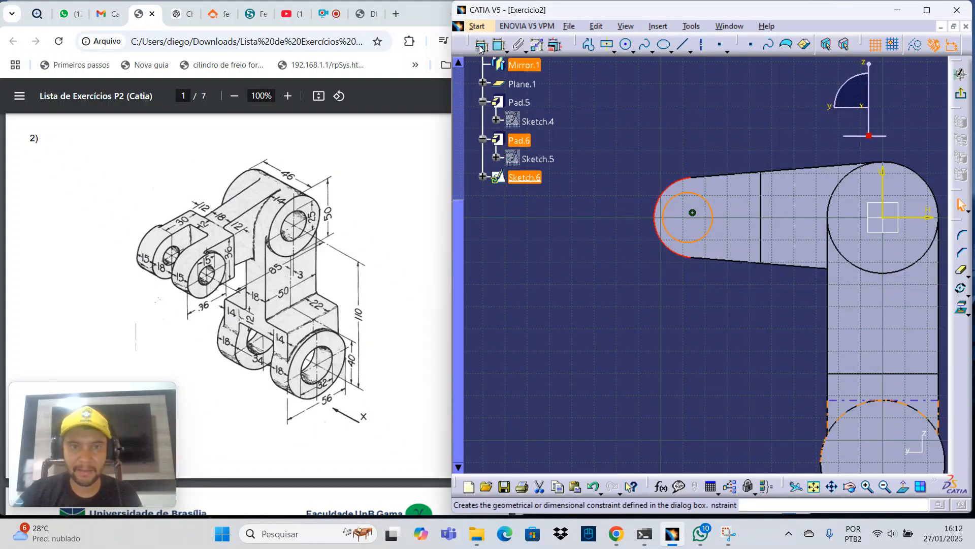
pyautogui.click(961, 307)
pyautogui.click(869, 285)
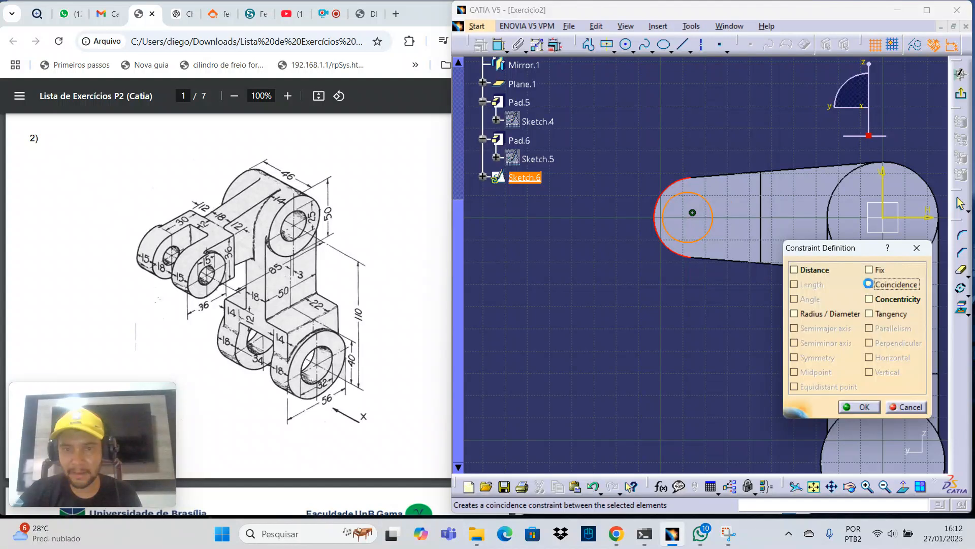
pyautogui.click(870, 404)
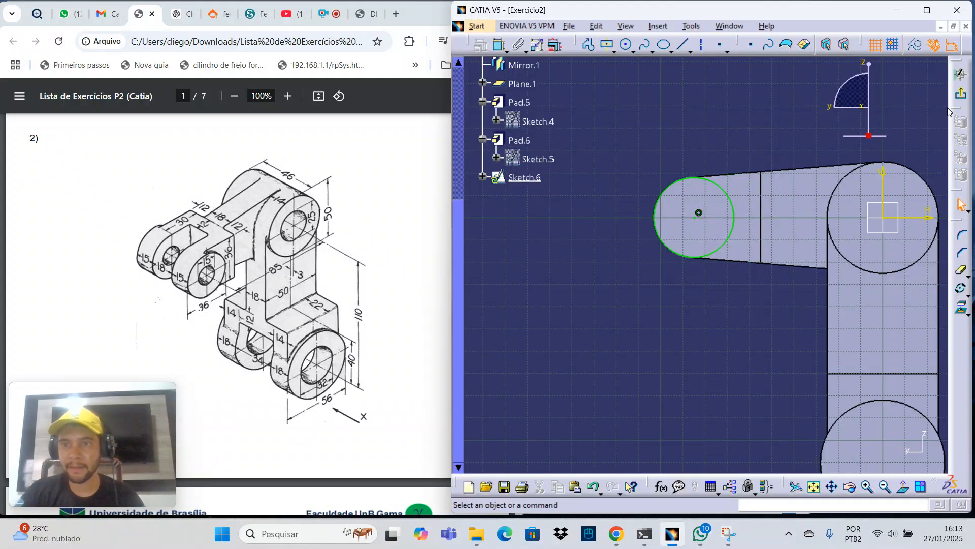
# Exit the sketch and start a Pad from the circle with a first limit length of 3 mm.
pyautogui.click(961, 96)
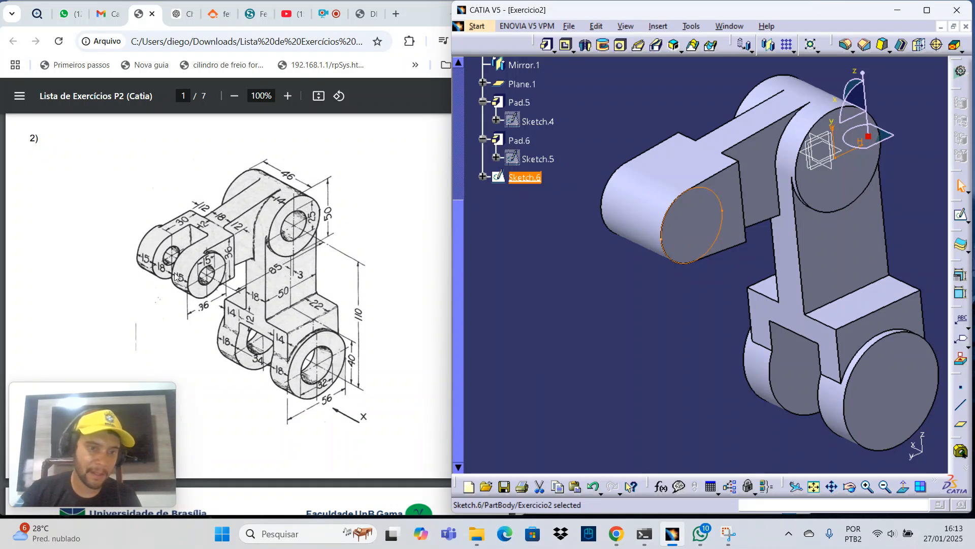
pyautogui.click(544, 47)
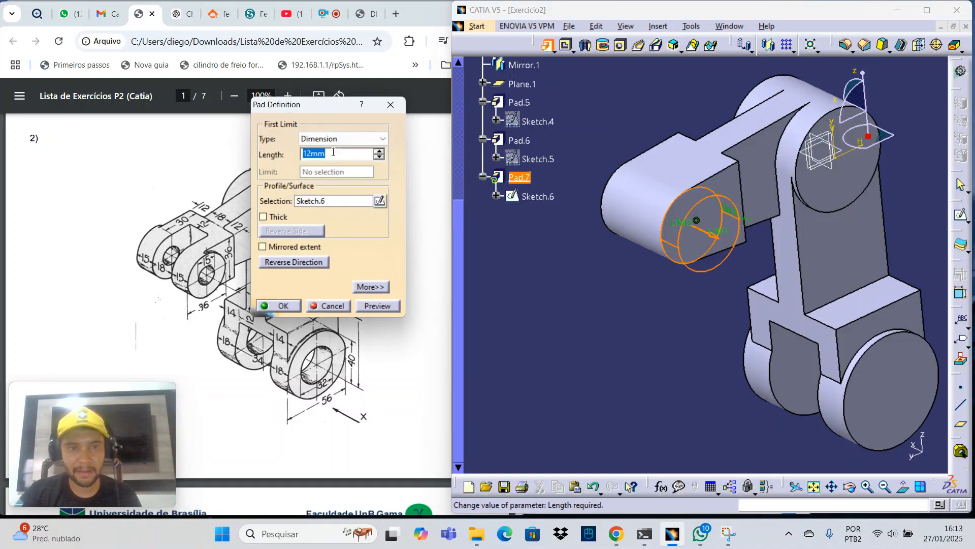
pyautogui.write('3')
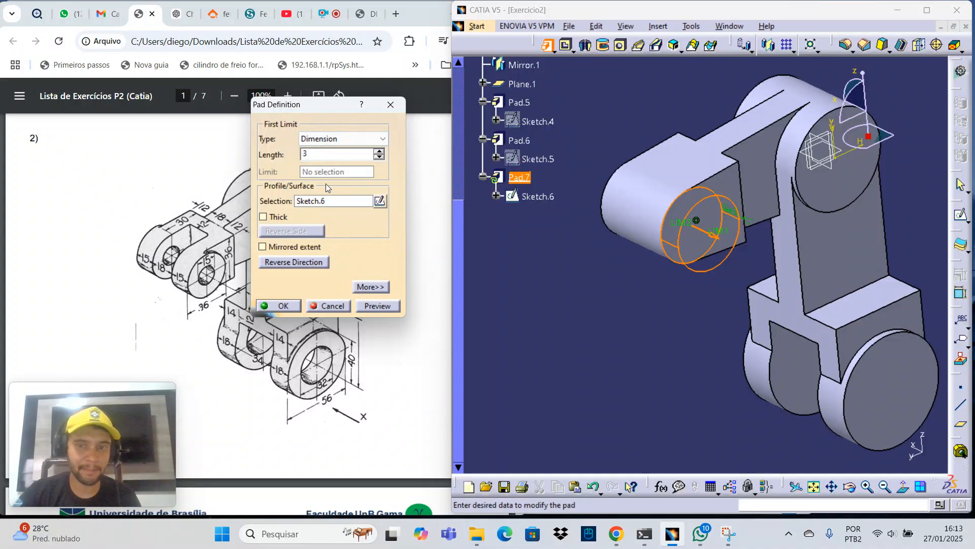
# Set the circle pad's second limit length to 45 mm, preview it and create the pad.
pyautogui.click(371, 287)
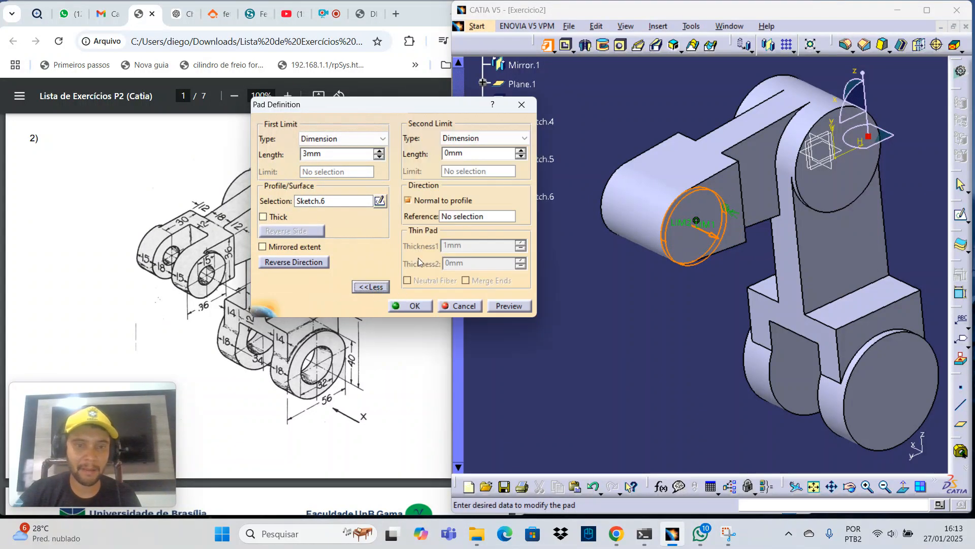
pyautogui.moveTo(416, 108)
pyautogui.mouseDown()
pyautogui.moveTo(398, 152)
pyautogui.moveTo(433, 194)
pyautogui.moveTo(456, 250)
pyautogui.mouseUp()
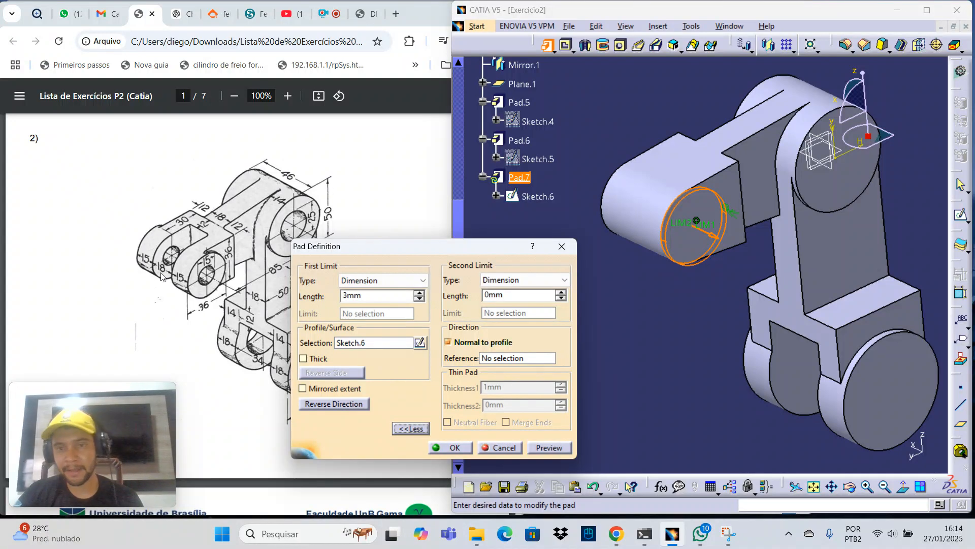
pyautogui.doubleClick(523, 299)
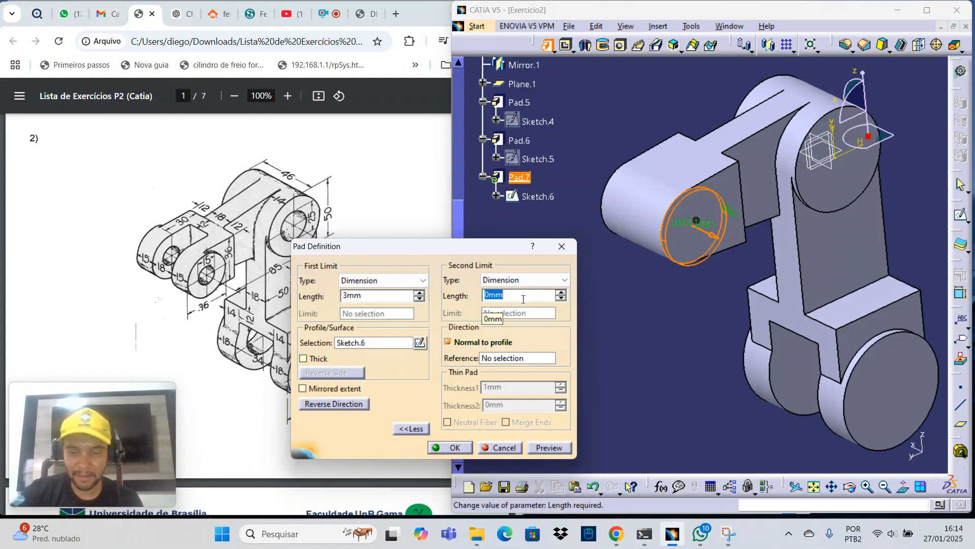
pyautogui.write('45')
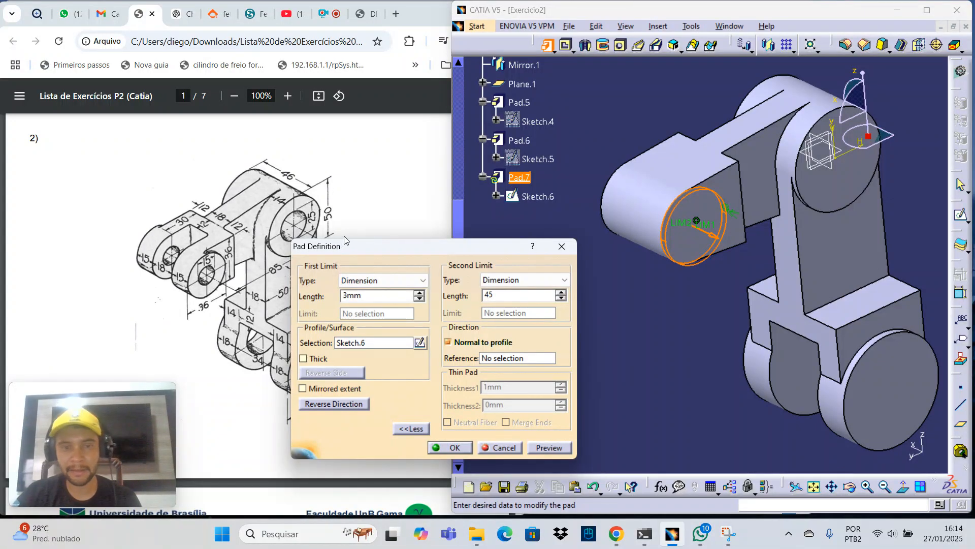
pyautogui.click(607, 402)
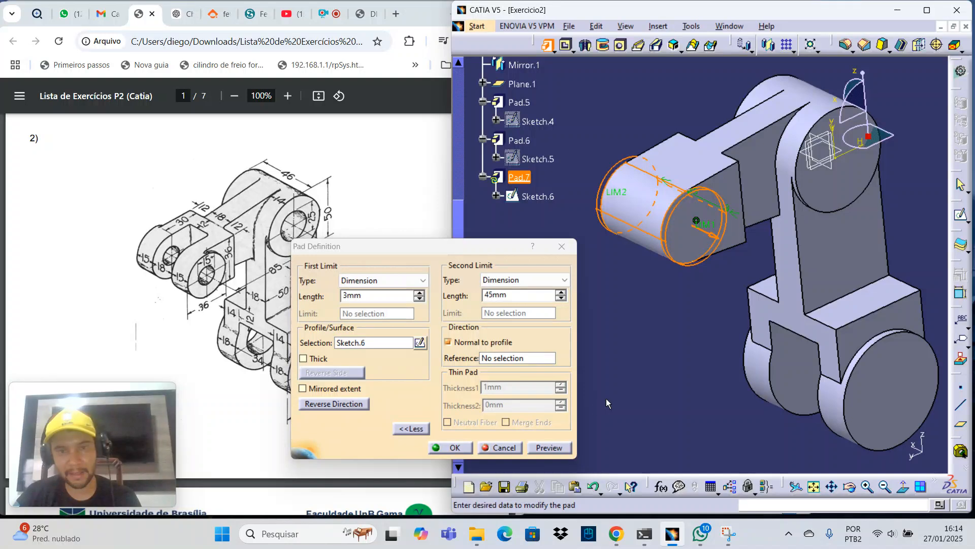
pyautogui.scroll(-1, 618, 296)
pyautogui.moveTo(617, 297); pyautogui.dragTo(756, 262, button='middle')
pyautogui.moveTo(610, 153); pyautogui.dragTo(817, 226, button='middle')
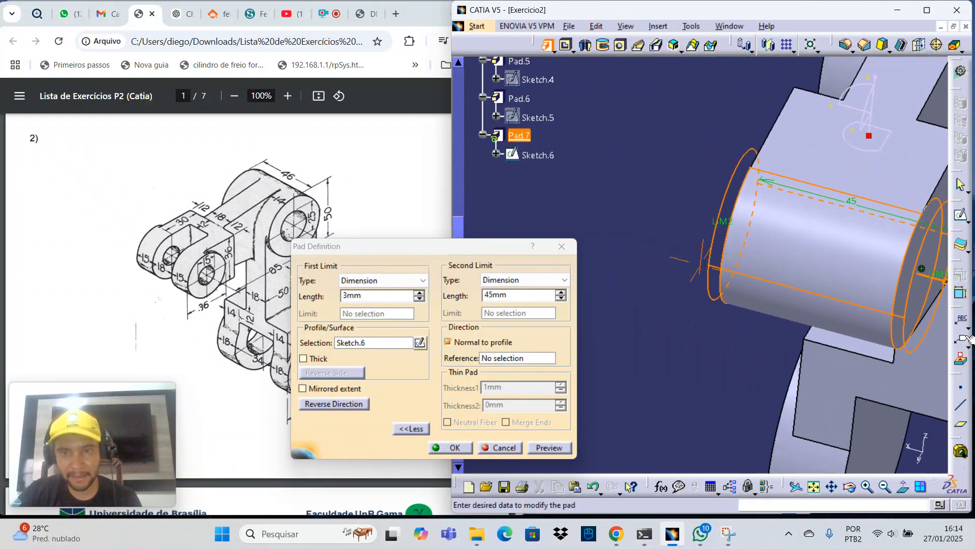
pyautogui.moveTo(756, 198); pyautogui.dragTo(773, 250, button='middle')
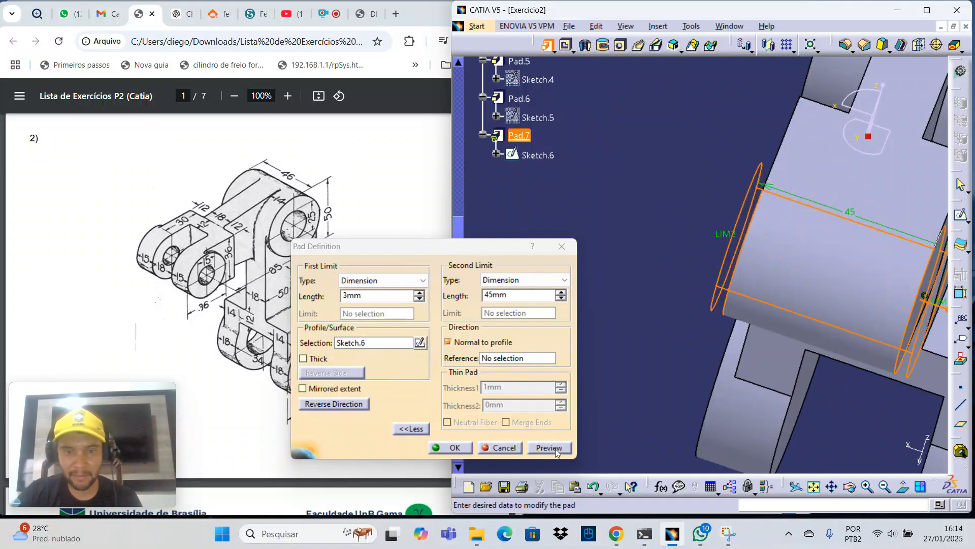
pyautogui.click(550, 448)
pyautogui.moveTo(731, 304); pyautogui.dragTo(722, 215, button='middle')
pyautogui.click(449, 447)
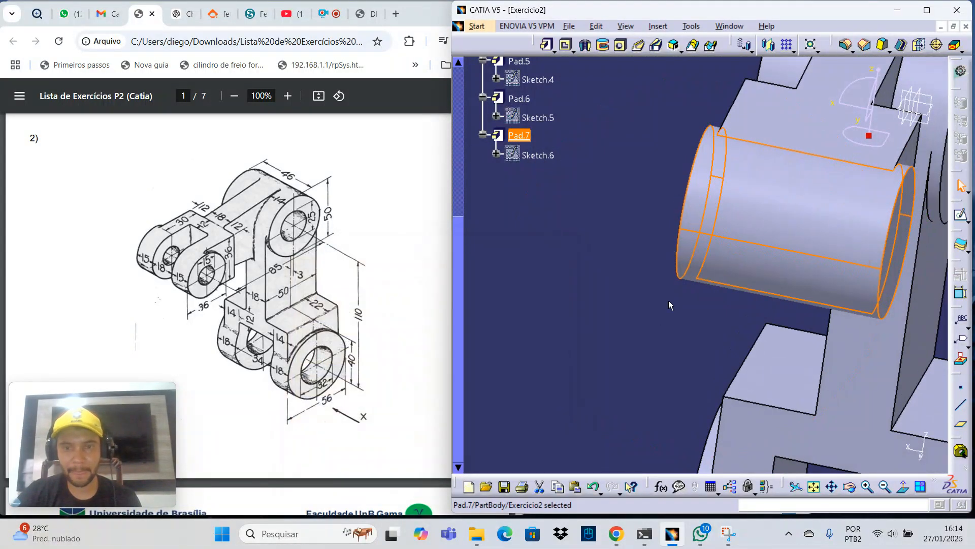
# Open a new sketch on the xy plane.
pyautogui.moveTo(669, 302); pyautogui.dragTo(708, 308, button='middle')
pyautogui.moveTo(757, 356); pyautogui.dragTo(783, 312, button='middle')
pyautogui.moveTo(628, 297); pyautogui.dragTo(660, 266, button='middle')
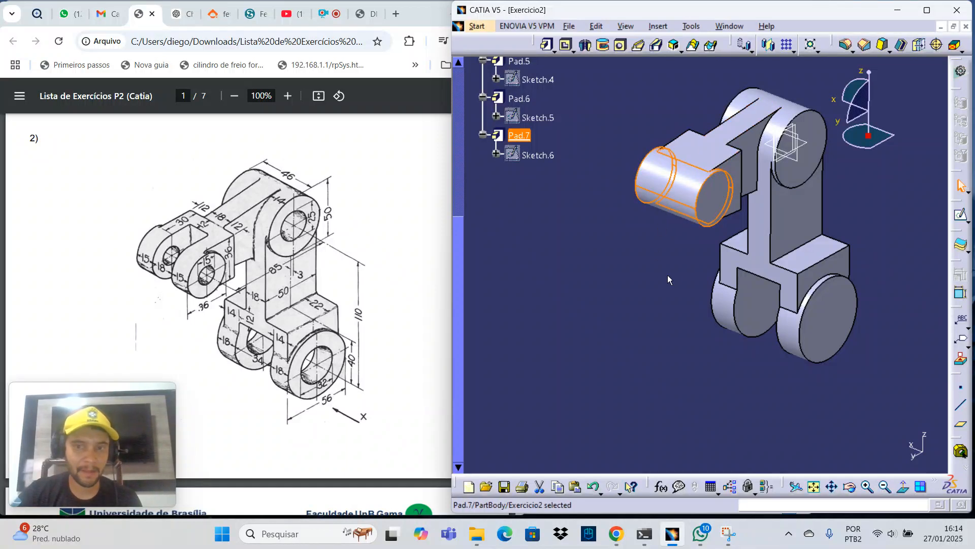
pyautogui.moveTo(763, 216); pyautogui.dragTo(701, 279, button='middle')
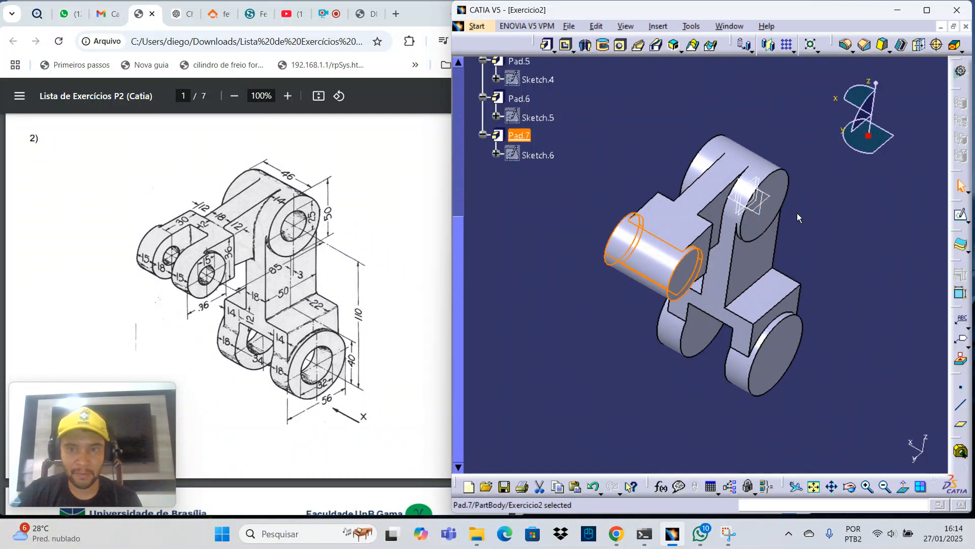
pyautogui.scroll(3, 532, 224)
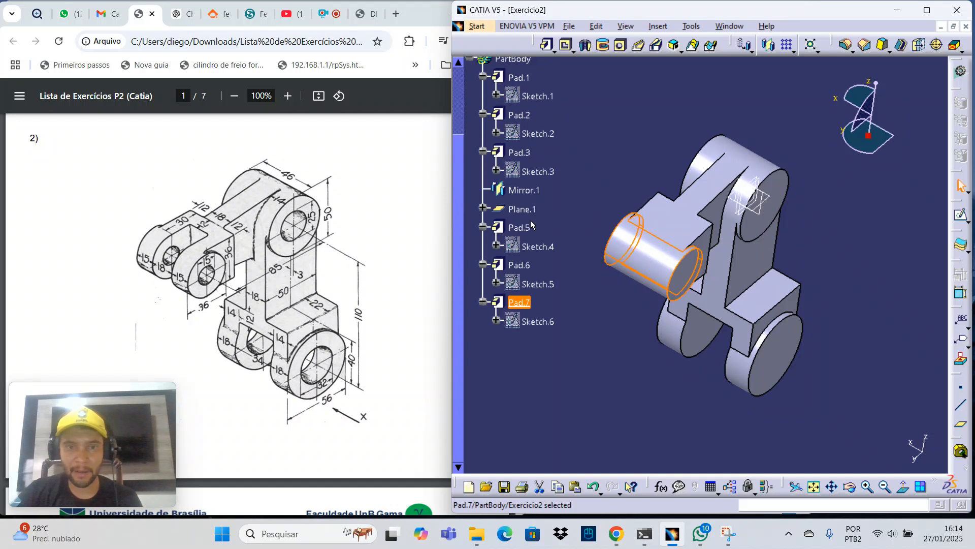
pyautogui.scroll(3, 531, 224)
pyautogui.click(500, 128)
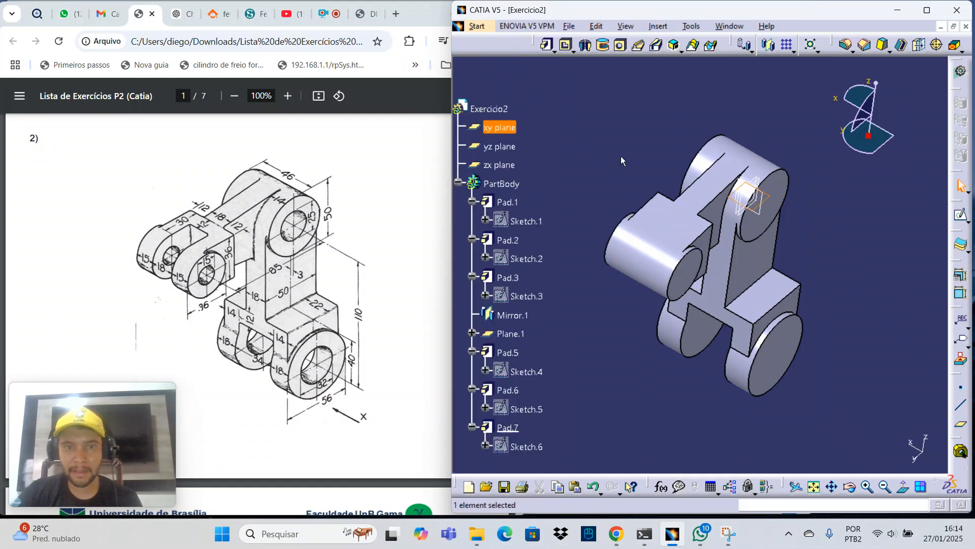
pyautogui.moveTo(773, 252); pyautogui.dragTo(696, 351, button='middle')
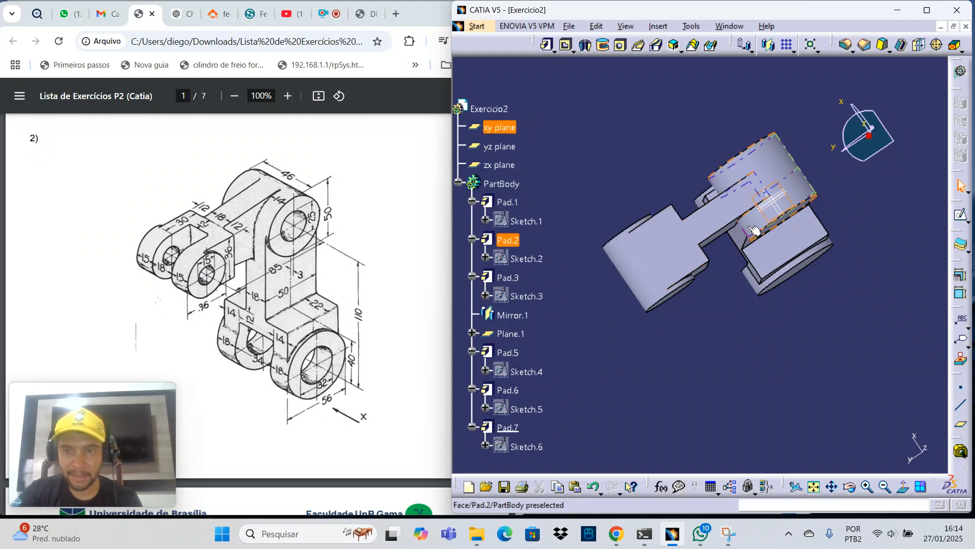
pyautogui.click(962, 217)
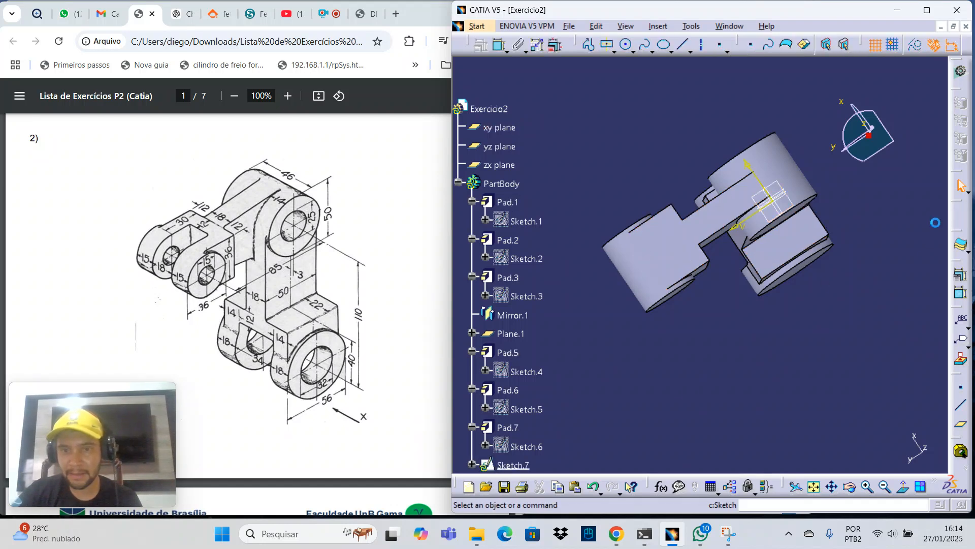
# Draw a centred rectangle about 15 mm wide overlapping the outer end of the side arm, and shorten its overhang beyond the end.
pyautogui.click(609, 47)
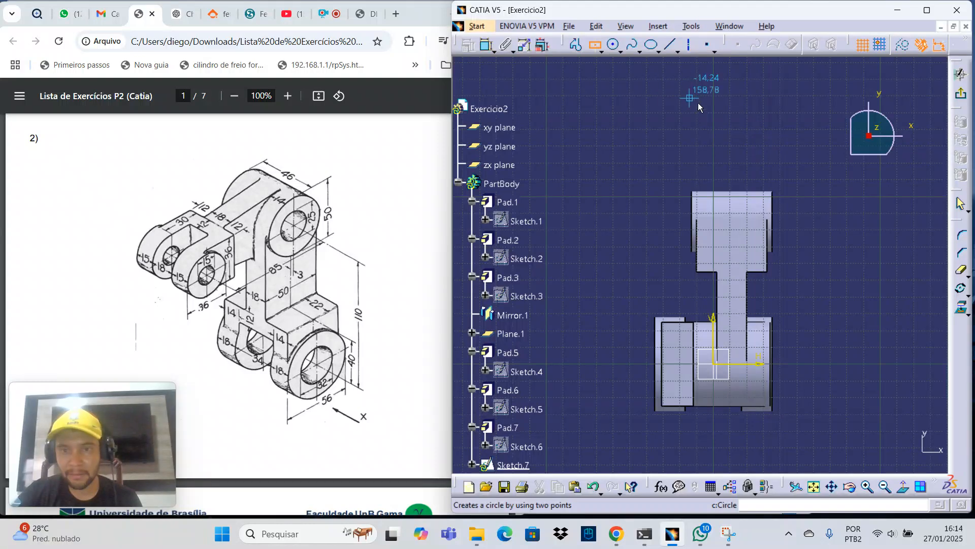
pyautogui.click(733, 174)
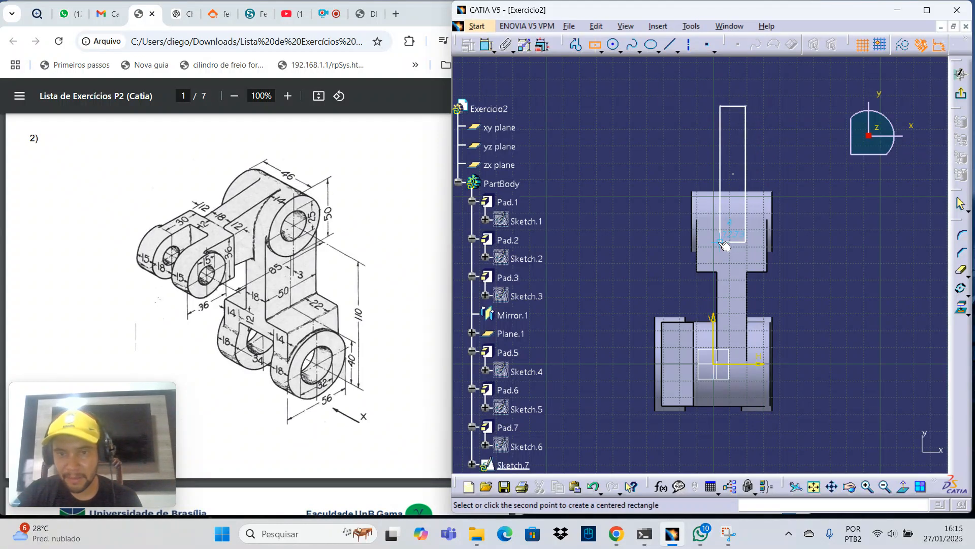
pyautogui.click(720, 242)
pyautogui.click(783, 138)
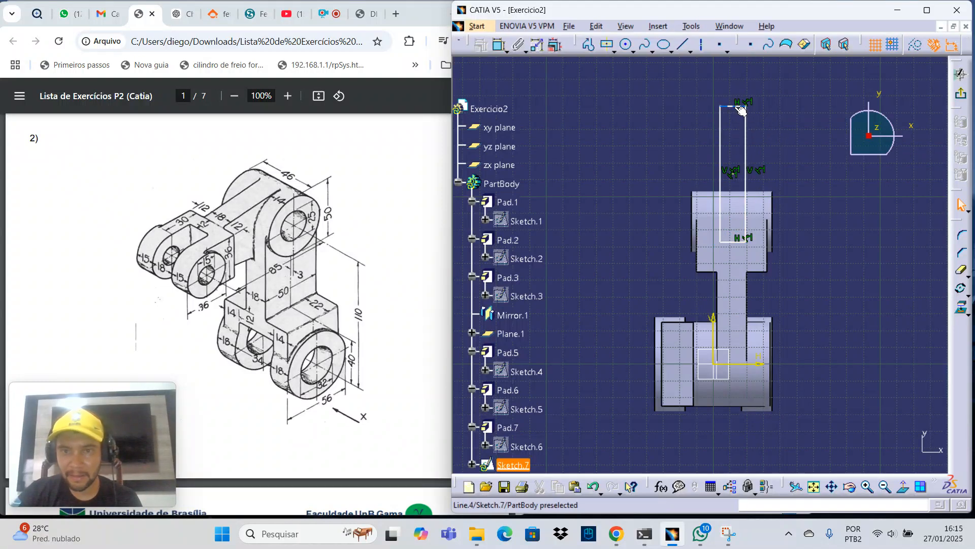
pyautogui.moveTo(735, 106); pyautogui.dragTo(734, 158)
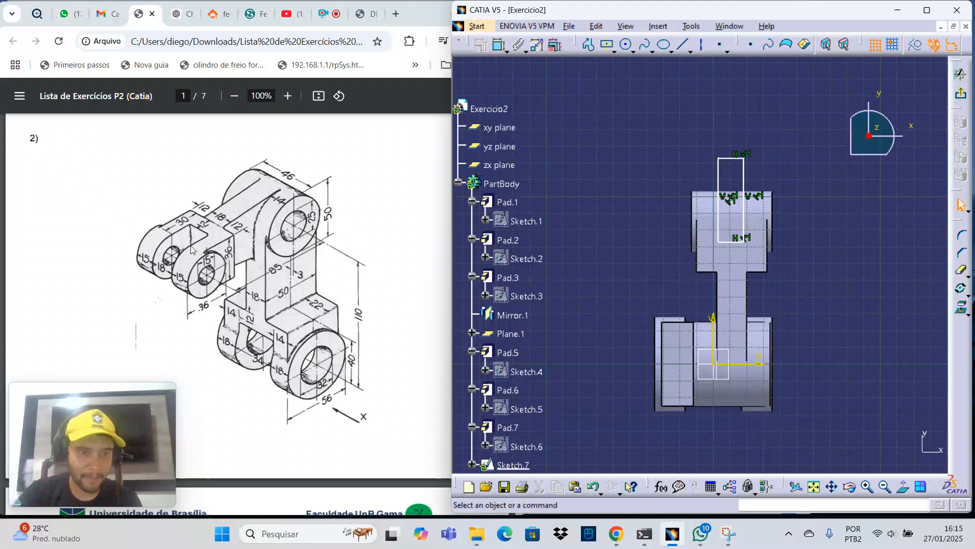
# Dimension the rectangle's width and set it to 18 mm.
pyautogui.moveTo(850, 249)
pyautogui.mouseDown(button='middle')
pyautogui.moveTo(864, 252)
pyautogui.moveTo(870, 238)
pyautogui.mouseUp(button='middle')
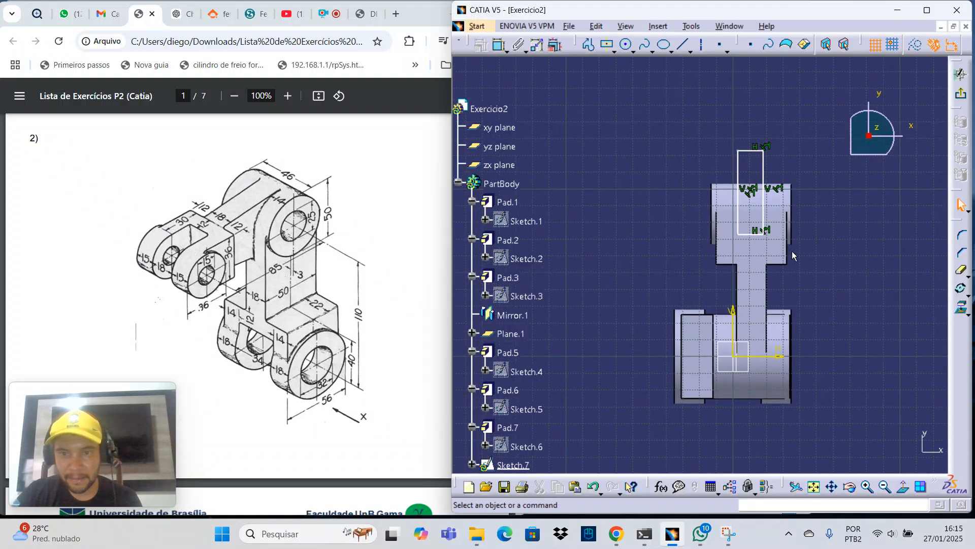
pyautogui.click(757, 234)
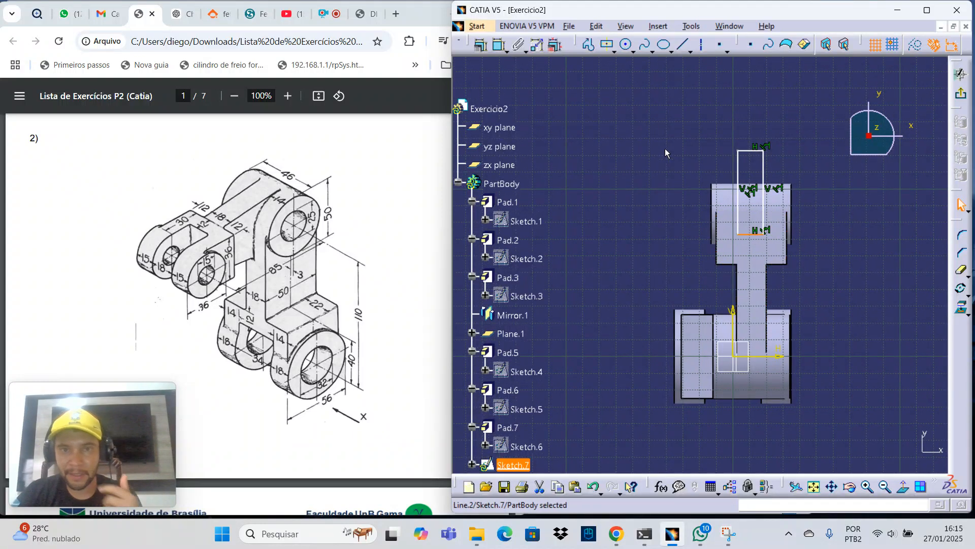
pyautogui.click(498, 48)
pyautogui.click(745, 101)
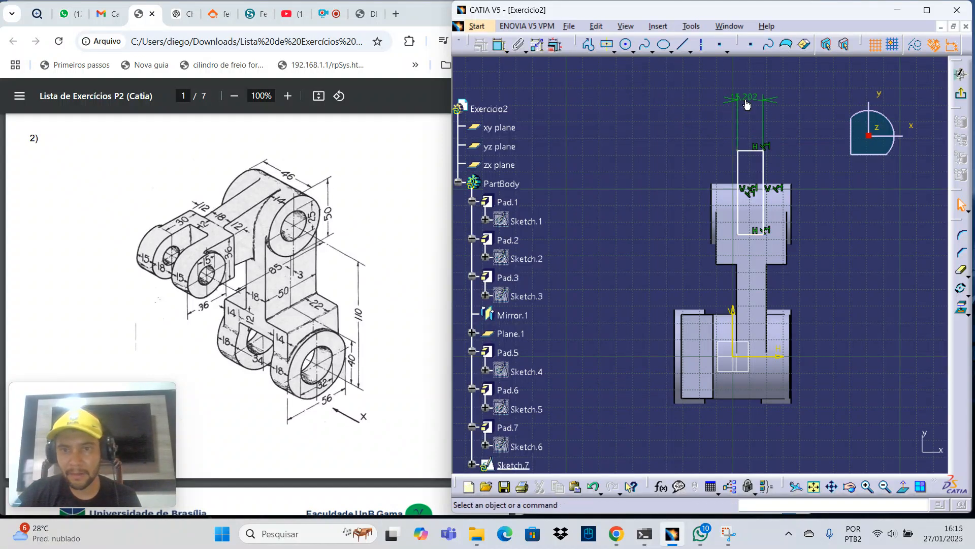
pyautogui.doubleClick(739, 98)
pyautogui.write('1')
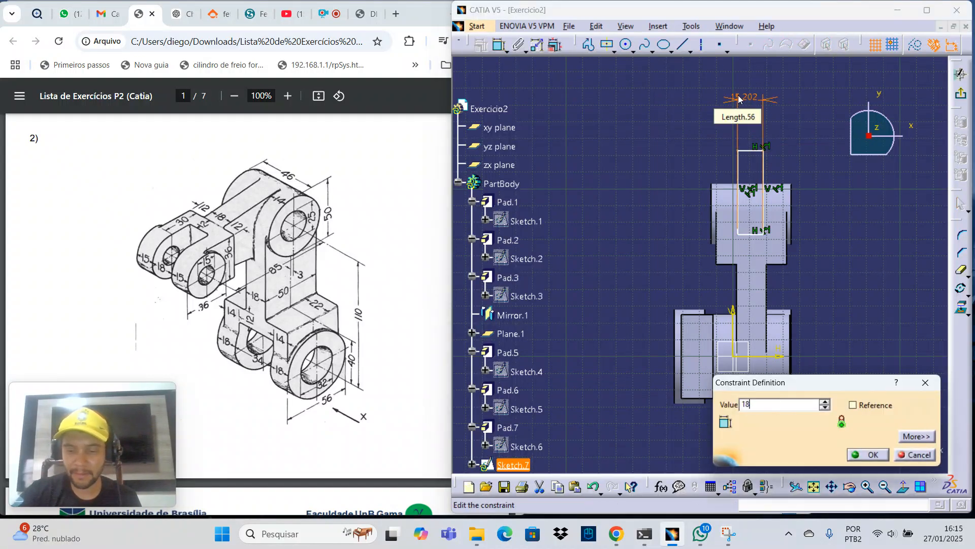
pyautogui.write('8')
pyautogui.press('Return')
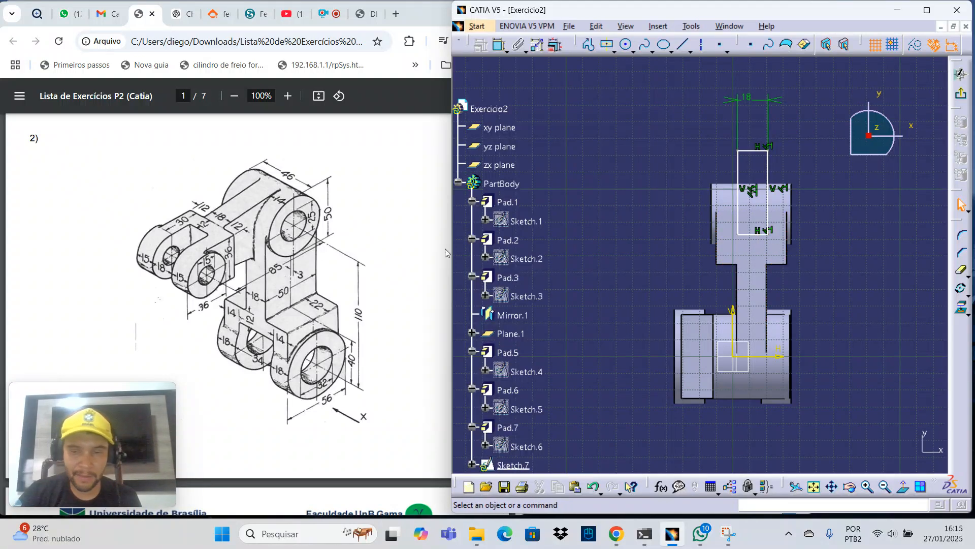
# Dimension the distance from the rectangle's inner short edge to the fork block's shoulder edge and set it to 12 mm.
pyautogui.keyDown('ctrl'); pyautogui.click(777, 265); pyautogui.keyUp('ctrl')
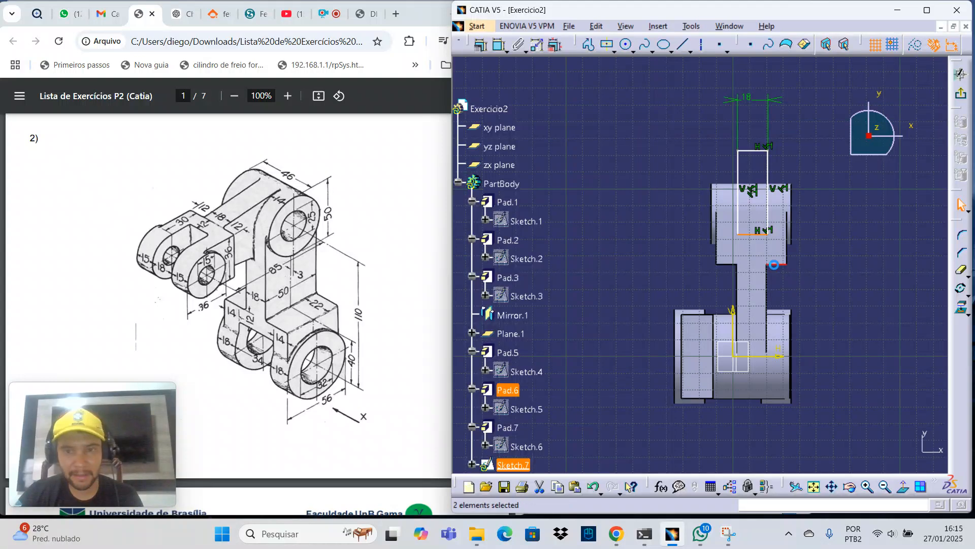
pyautogui.click(500, 45)
pyautogui.click(829, 252)
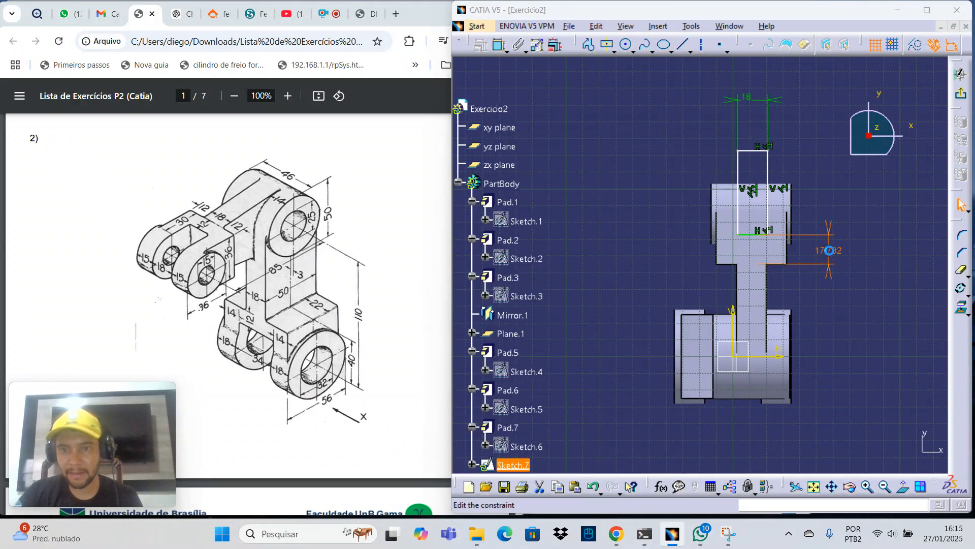
pyautogui.doubleClick(831, 254)
pyautogui.write('12')
pyautogui.press('Return')
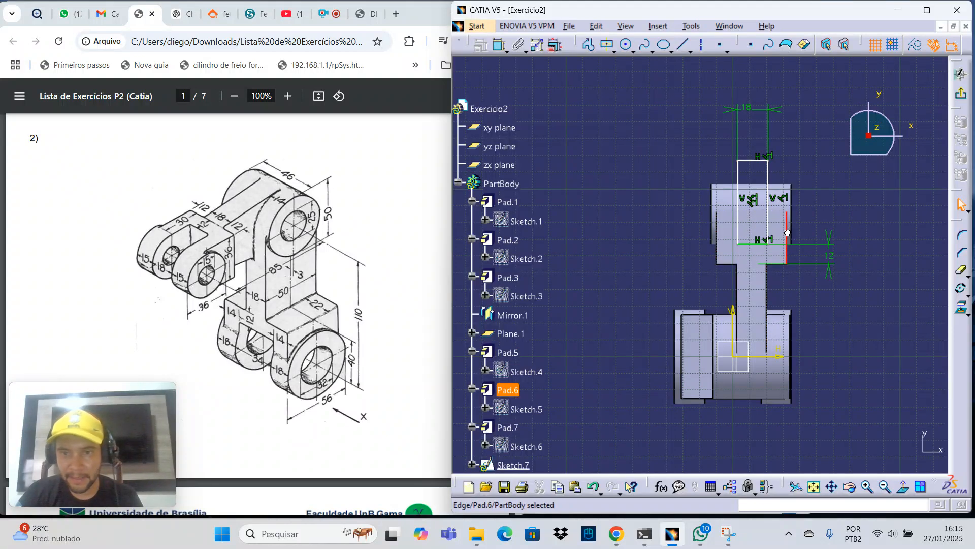
# Dimension the distance from the rectangle's long edge to the fork block's nearest parallel side edge and set it to 12 mm.
pyautogui.keyDown('ctrl'); pyautogui.click(771, 228); pyautogui.keyUp('ctrl')
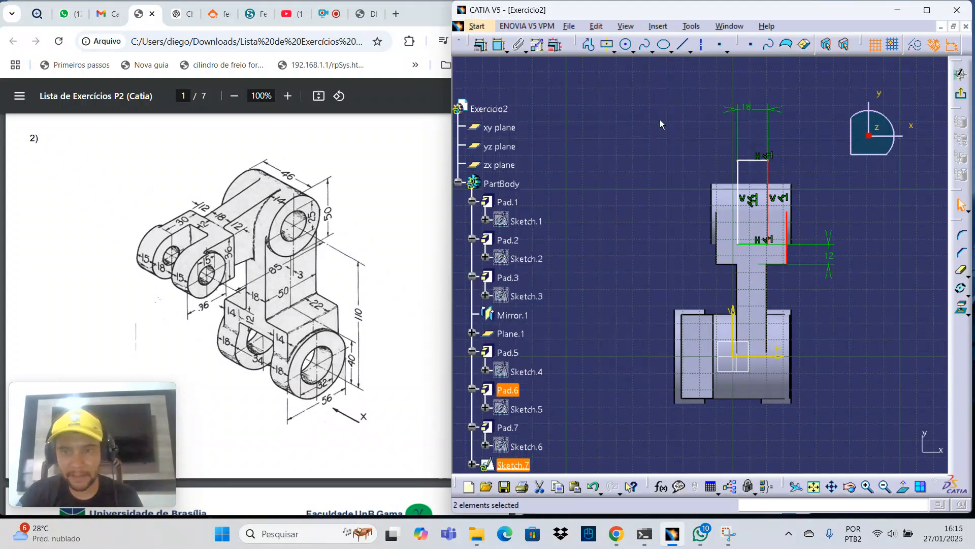
pyautogui.click(499, 45)
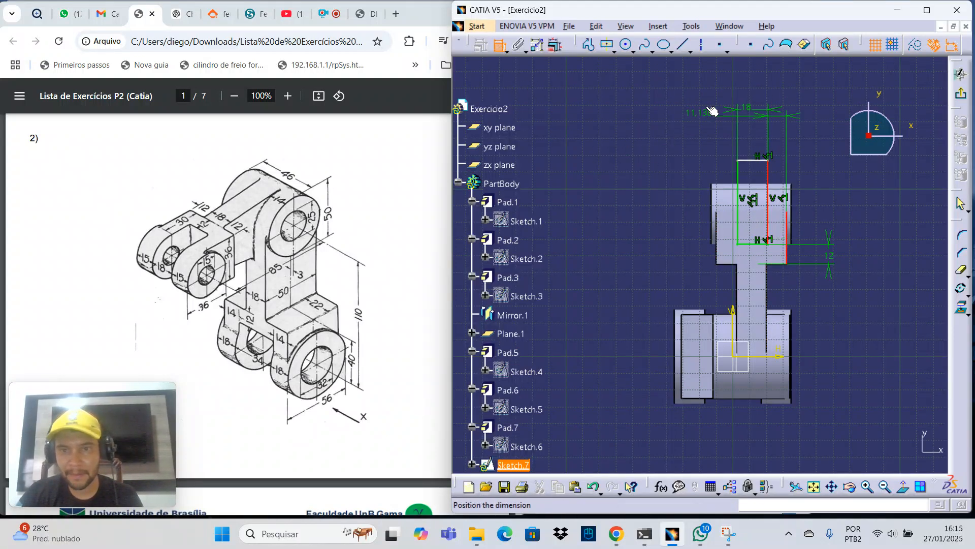
pyautogui.click(772, 75)
pyautogui.doubleClick(779, 71)
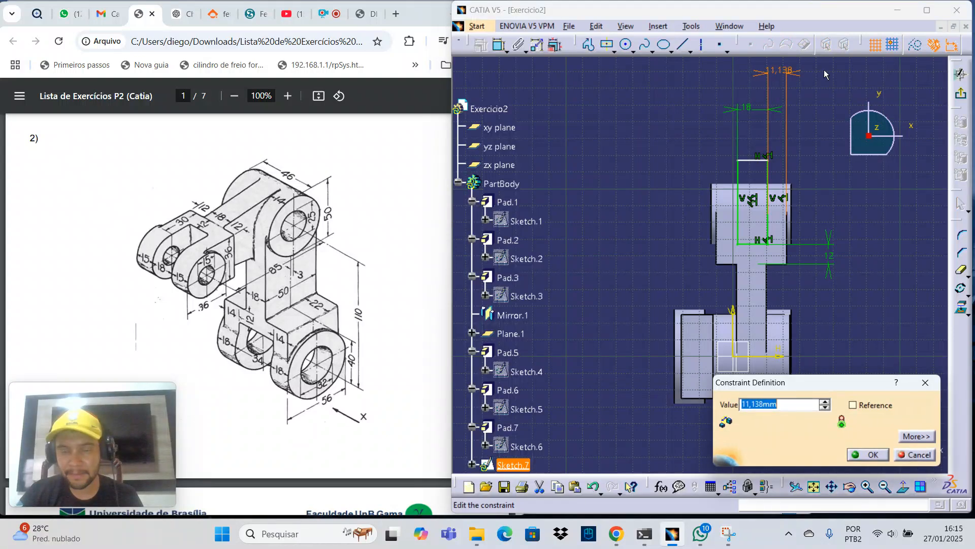
pyautogui.write('12')
pyautogui.press('Return')
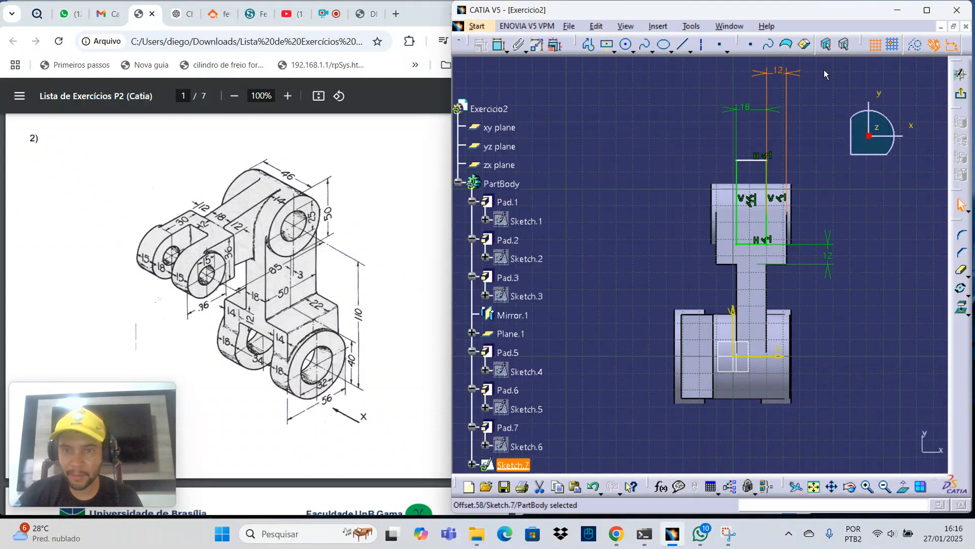
pyautogui.click(858, 242)
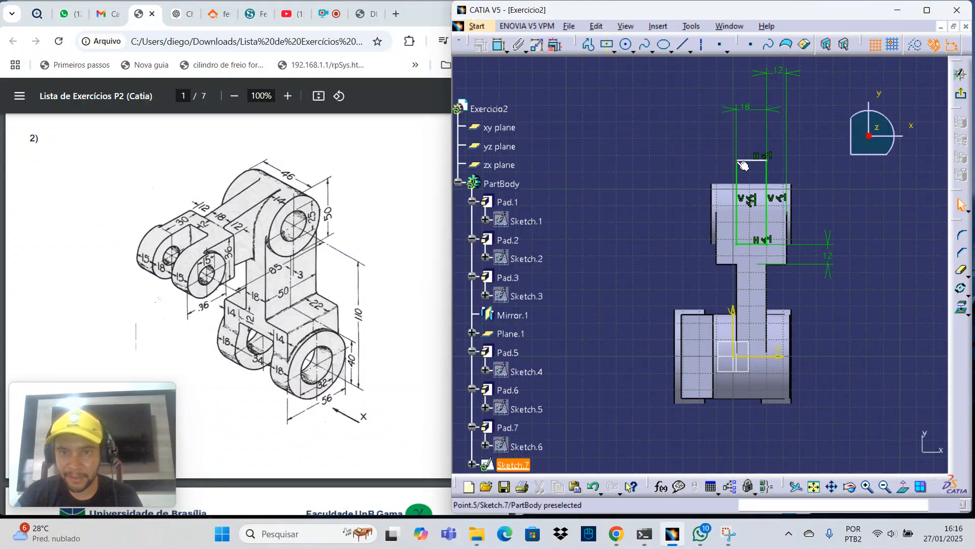
# Stretch the rectangle's outer short edge slightly farther past the side arm's end and exit the sketch.
pyautogui.moveTo(756, 166)
pyautogui.mouseDown()
pyautogui.moveTo(754, 136)
pyautogui.moveTo(755, 152)
pyautogui.mouseUp()
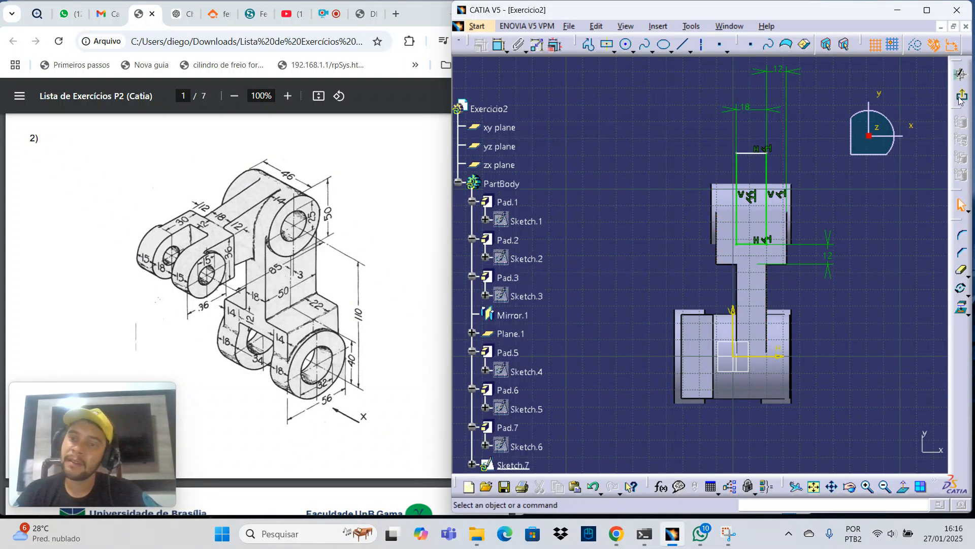
pyautogui.click(961, 75)
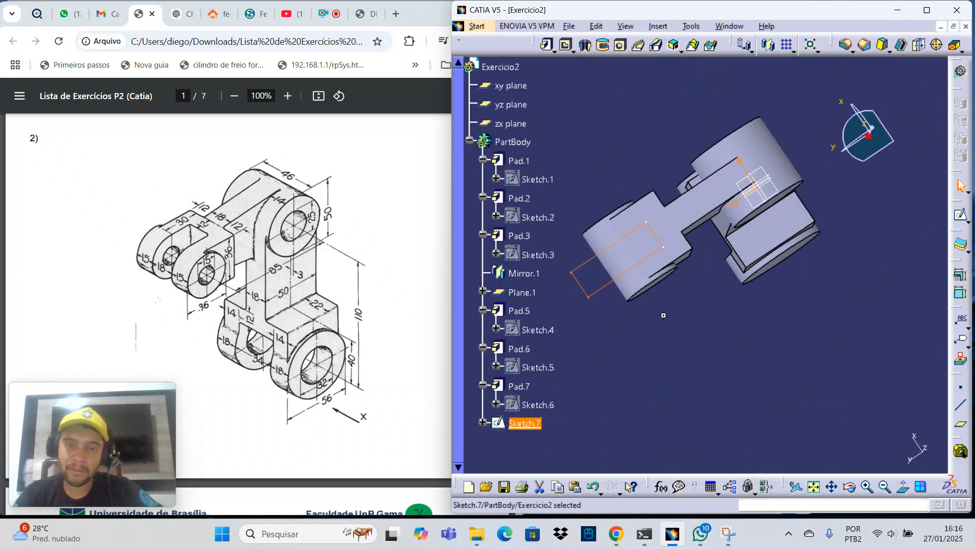
pyautogui.moveTo(664, 315)
pyautogui.mouseDown(button='middle')
pyautogui.moveTo(695, 186)
pyautogui.moveTo(664, 93)
pyautogui.mouseUp(button='middle')
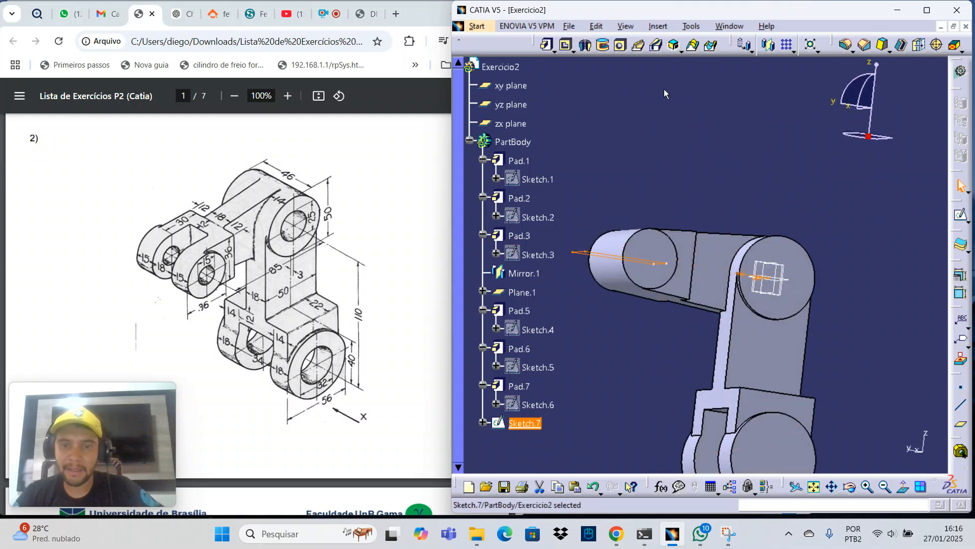
# Cut the slot through the side arm's fork end with a Pocket of the rectangle, 34 mm deep with mirrored extent.
pyautogui.click(565, 44)
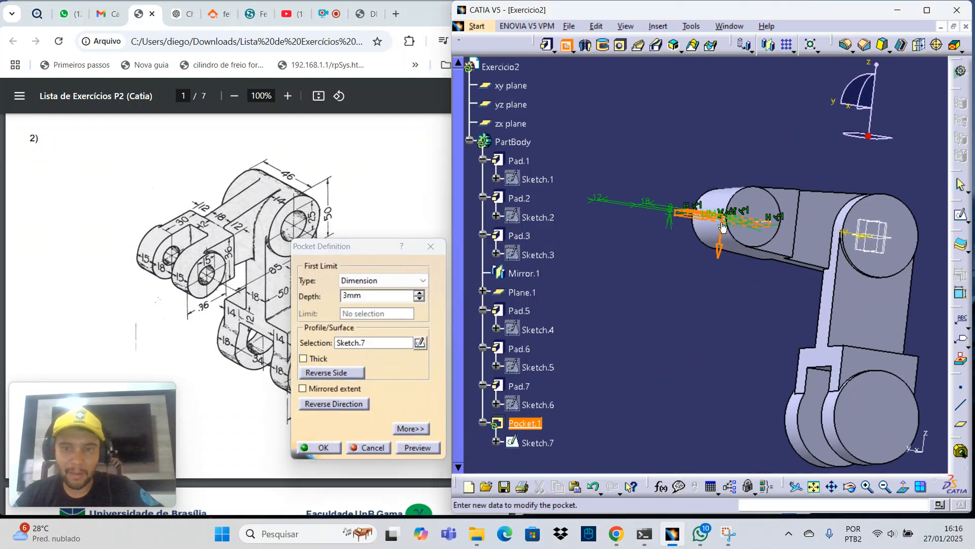
pyautogui.click(312, 389)
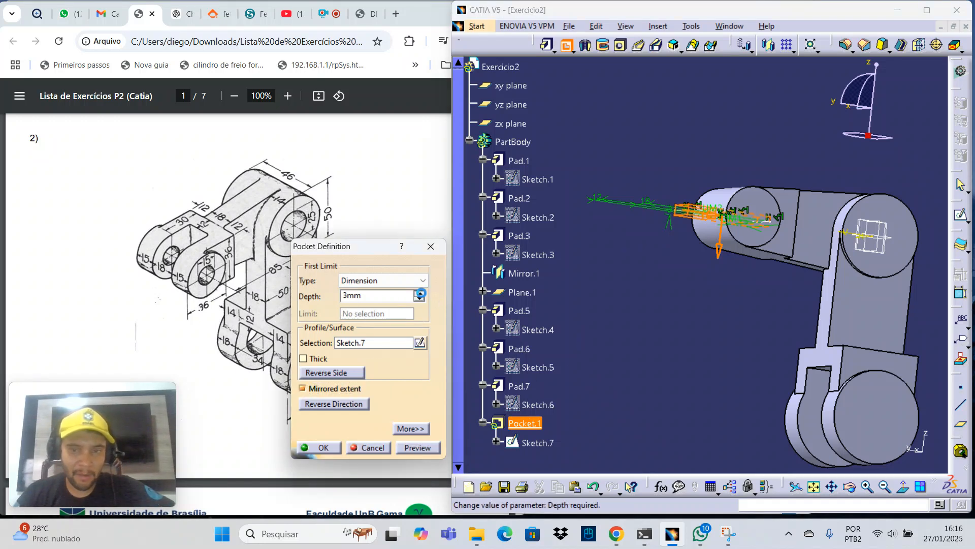
pyautogui.moveTo(420, 293); pyautogui.dragTo(421, 293)
pyautogui.moveTo(748, 299); pyautogui.dragTo(840, 331, button='middle')
pyautogui.click(414, 447)
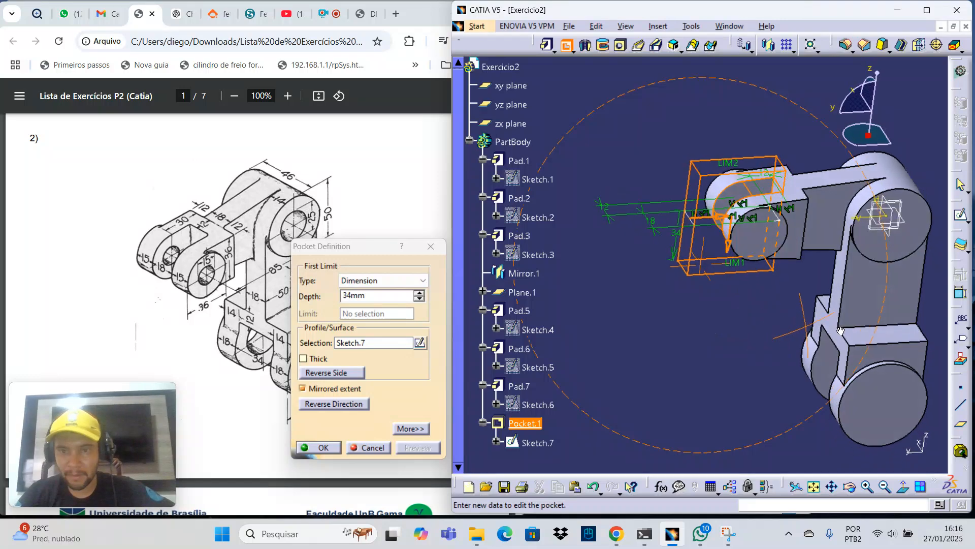
pyautogui.click(318, 447)
# Open a new sketch on the outer circular face of the lower fork.
pyautogui.moveTo(699, 274); pyautogui.dragTo(670, 271, button='middle')
pyautogui.moveTo(737, 271); pyautogui.dragTo(658, 277, button='middle')
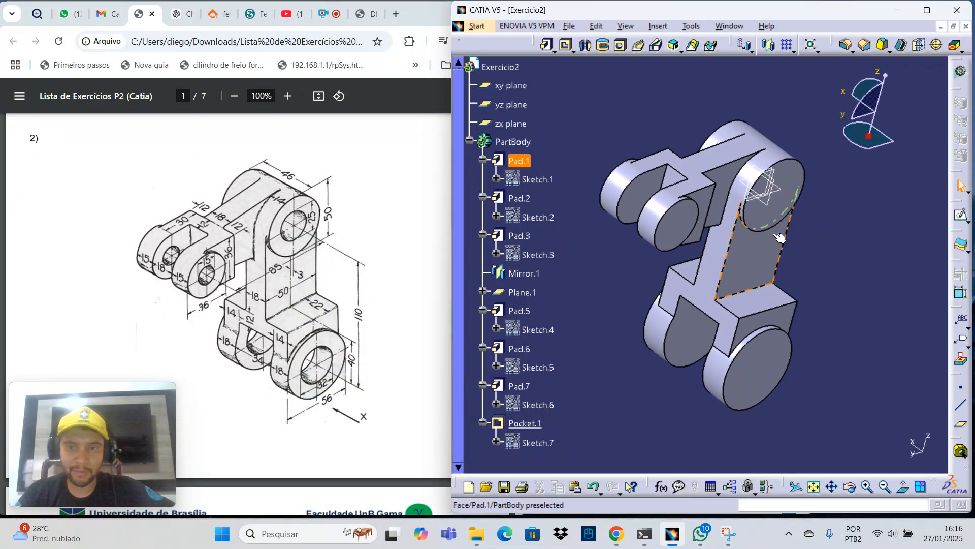
pyautogui.moveTo(791, 292); pyautogui.dragTo(803, 245, button='middle')
pyautogui.moveTo(753, 375); pyautogui.dragTo(772, 324, button='middle')
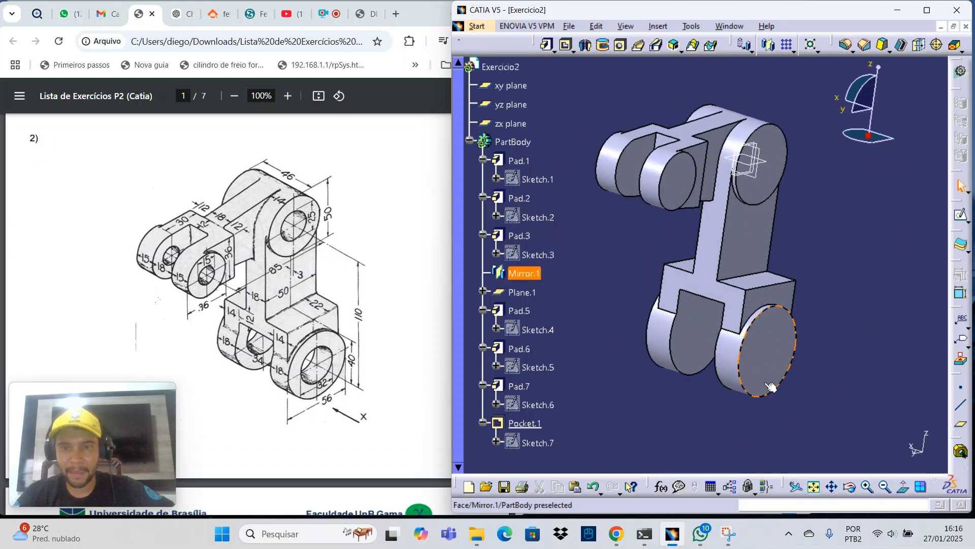
pyautogui.moveTo(770, 387); pyautogui.dragTo(771, 285, button='middle')
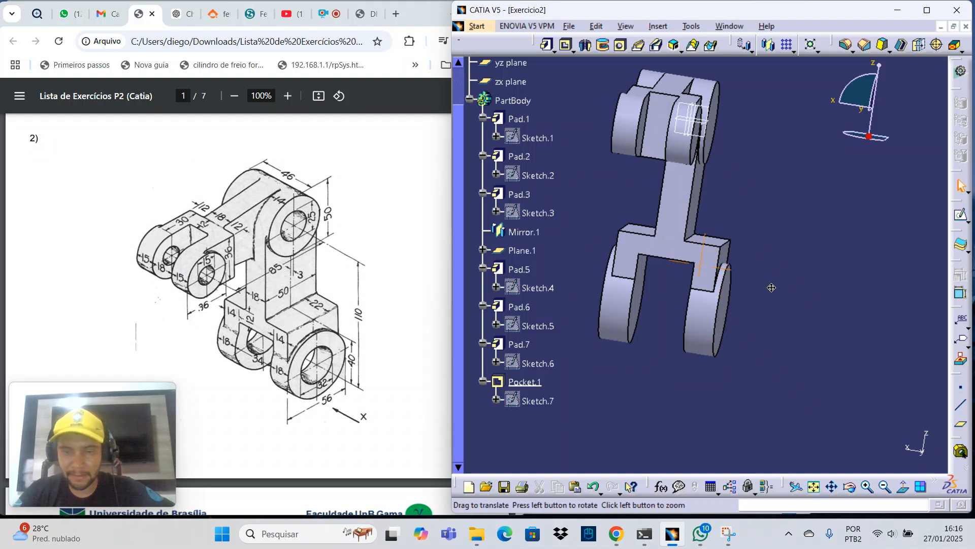
pyautogui.moveTo(710, 316); pyautogui.dragTo(635, 319, button='middle')
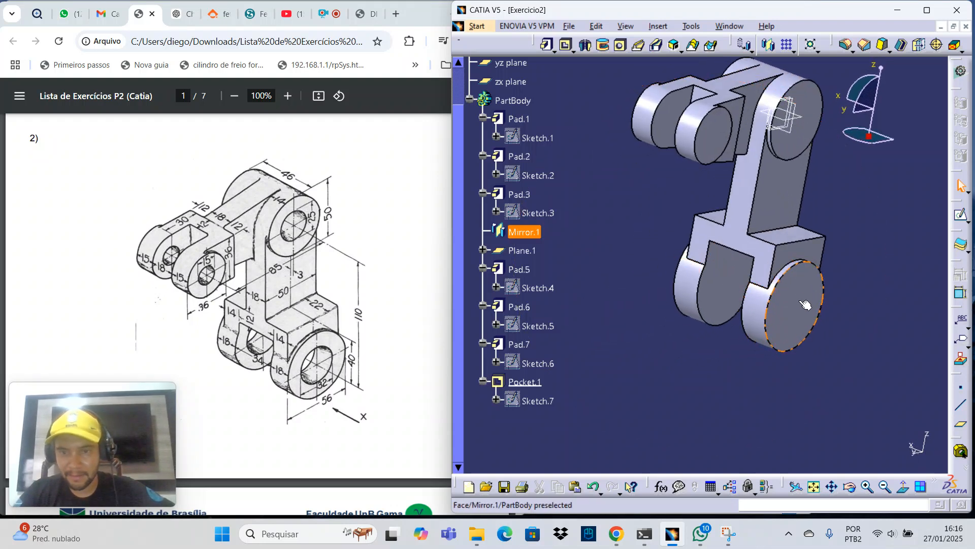
pyautogui.click(962, 217)
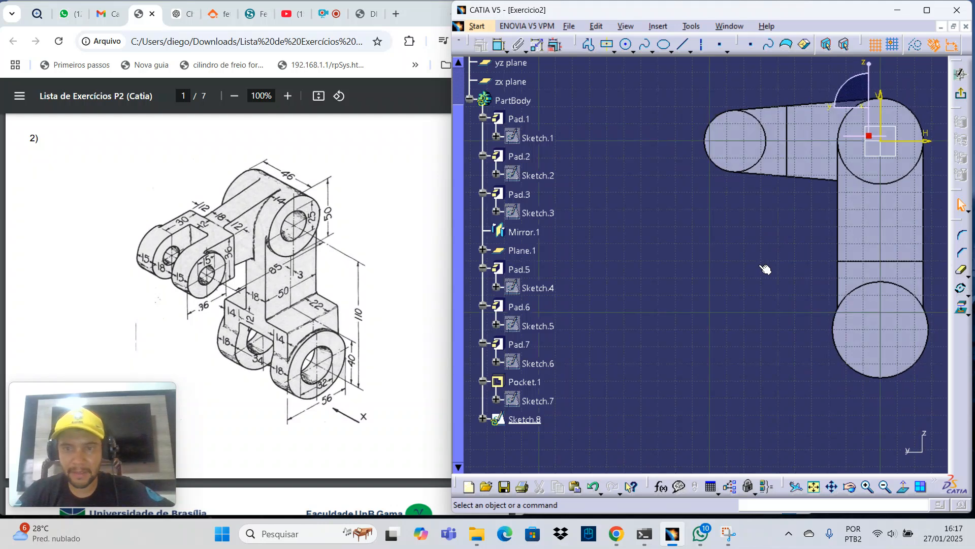
# Draw a circle about 23 mm in diameter at the centre of the lower and upper bosses, and a smaller one at the side arm's end.
pyautogui.click(626, 45)
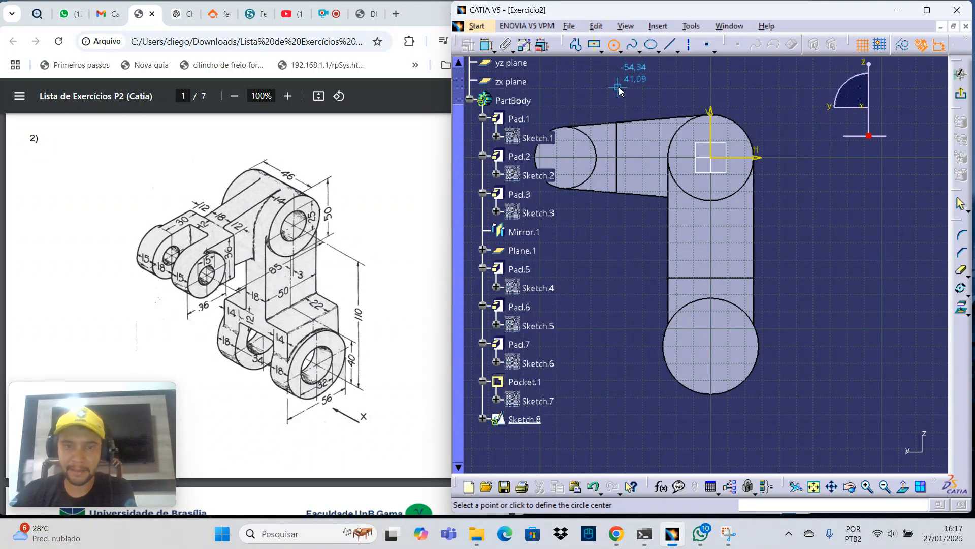
pyautogui.moveTo(794, 293); pyautogui.dragTo(836, 264, button='middle')
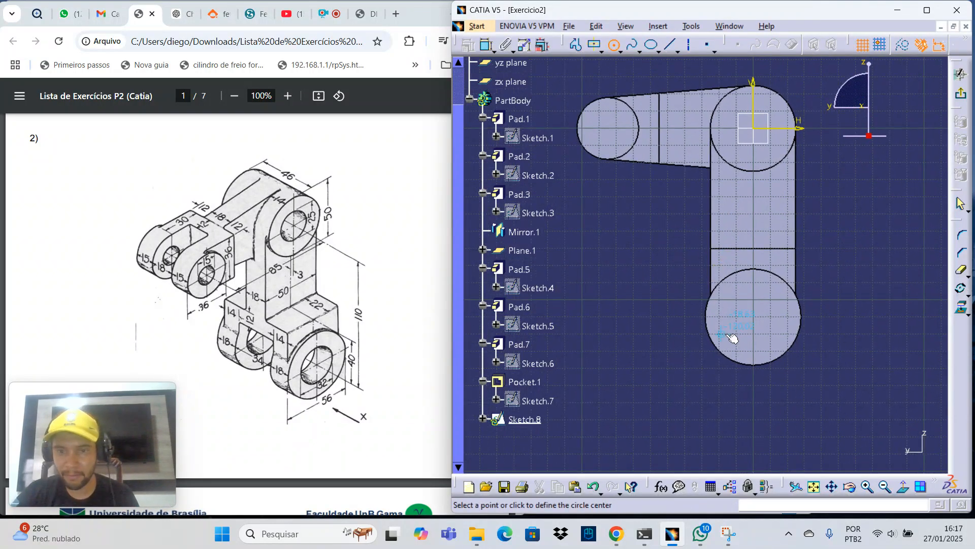
pyautogui.click(769, 335)
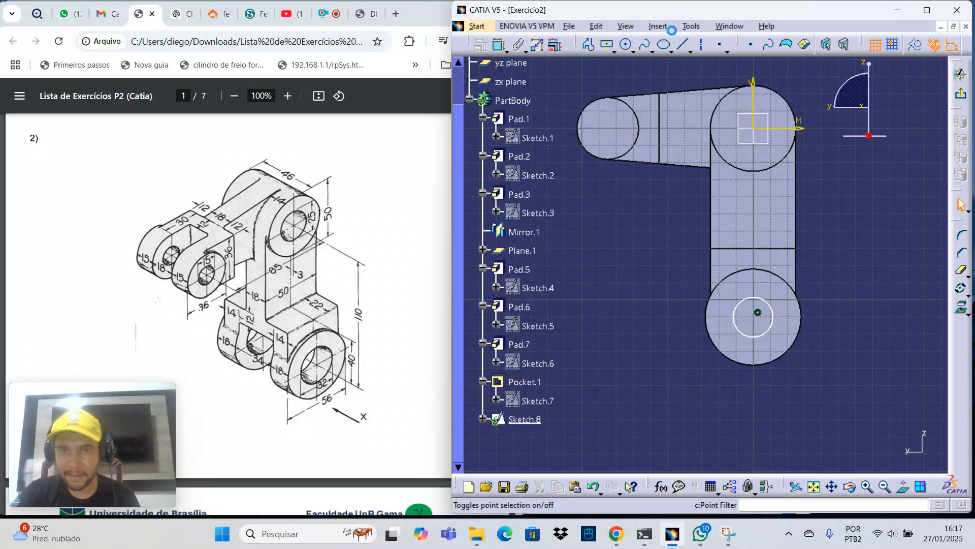
pyautogui.click(629, 44)
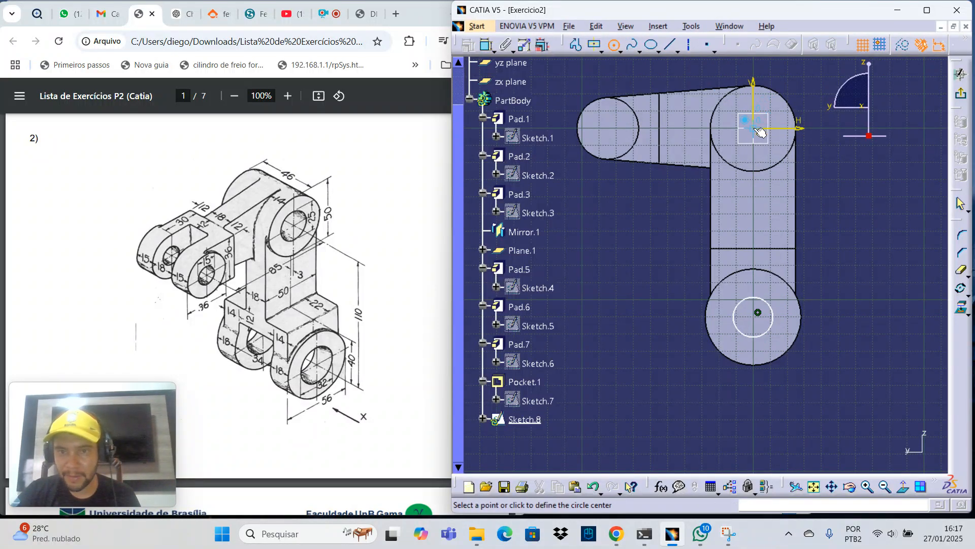
pyautogui.click(773, 137)
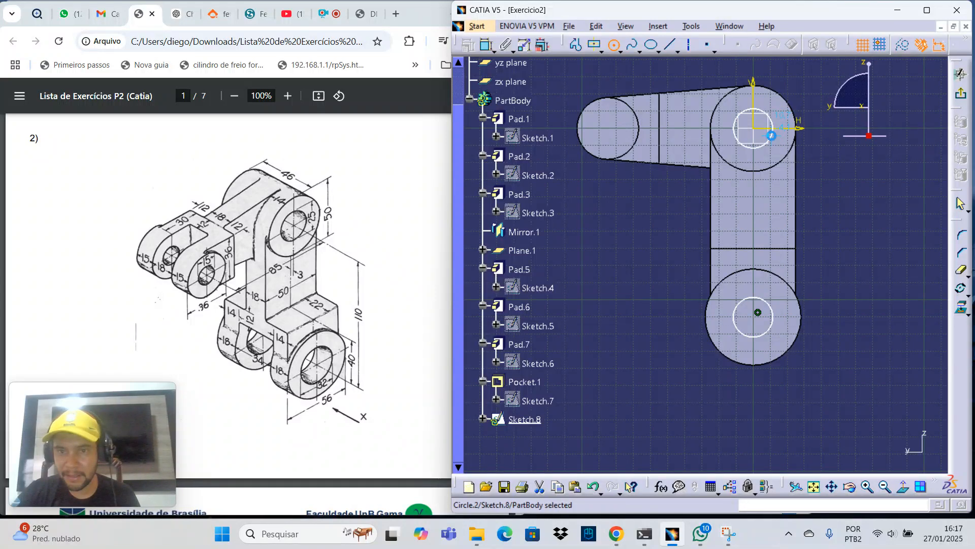
pyautogui.click(617, 44)
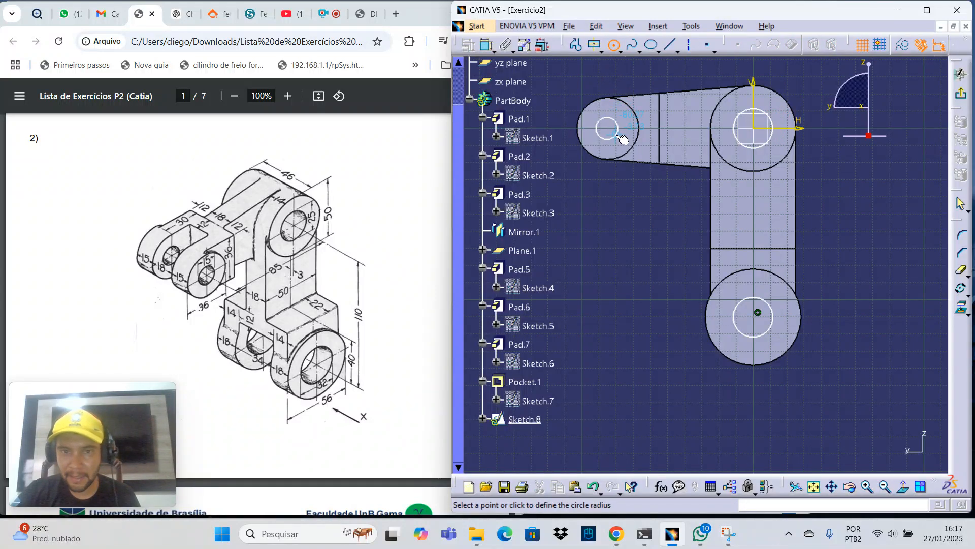
pyautogui.click(624, 140)
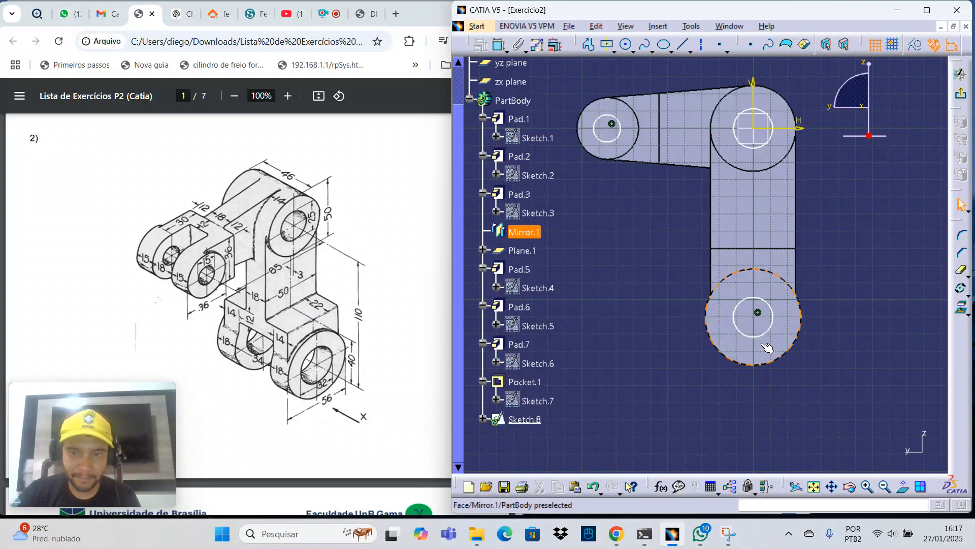
# Dimension the lower boss circle's diameter and set it to 32 mm.
pyautogui.click(772, 318)
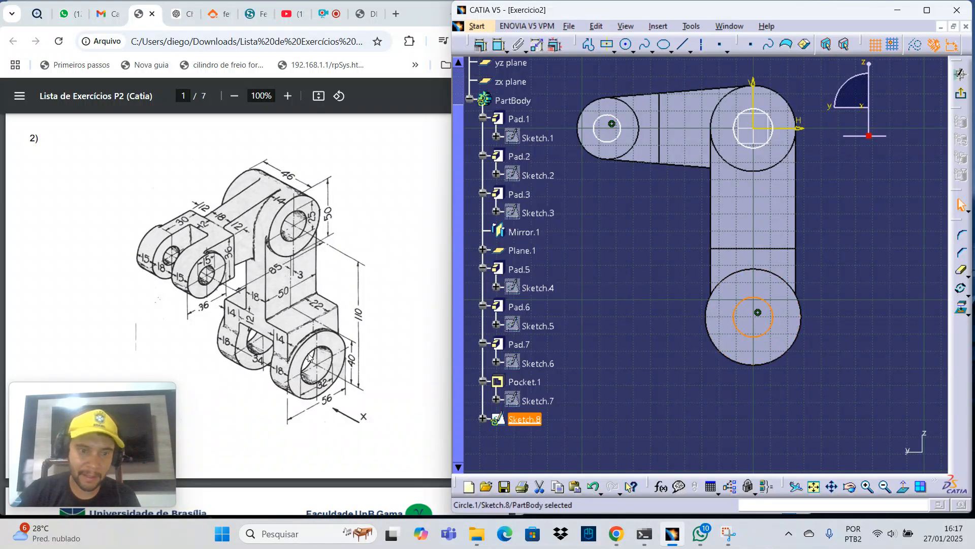
pyautogui.click(499, 44)
pyautogui.click(846, 248)
pyautogui.doubleClick(845, 248)
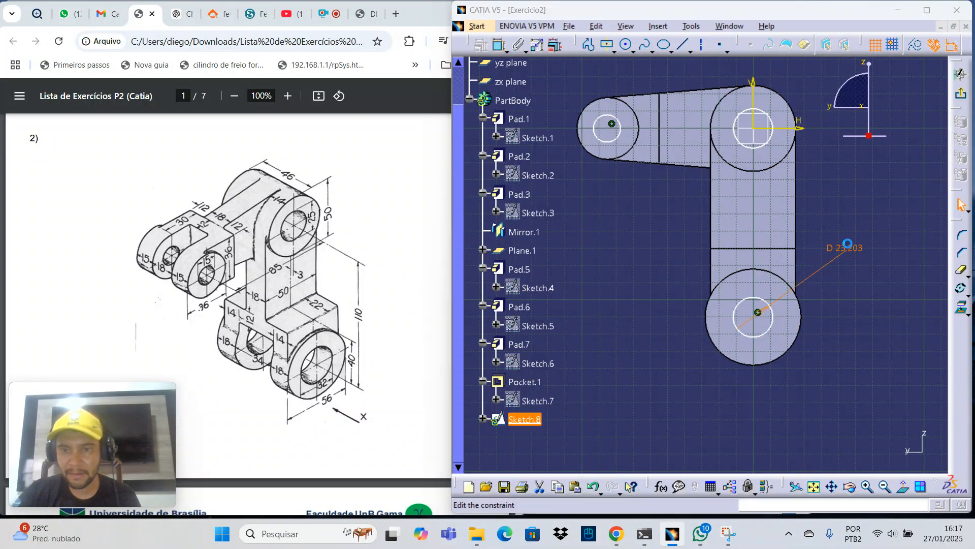
pyautogui.write('32')
pyautogui.press('Return')
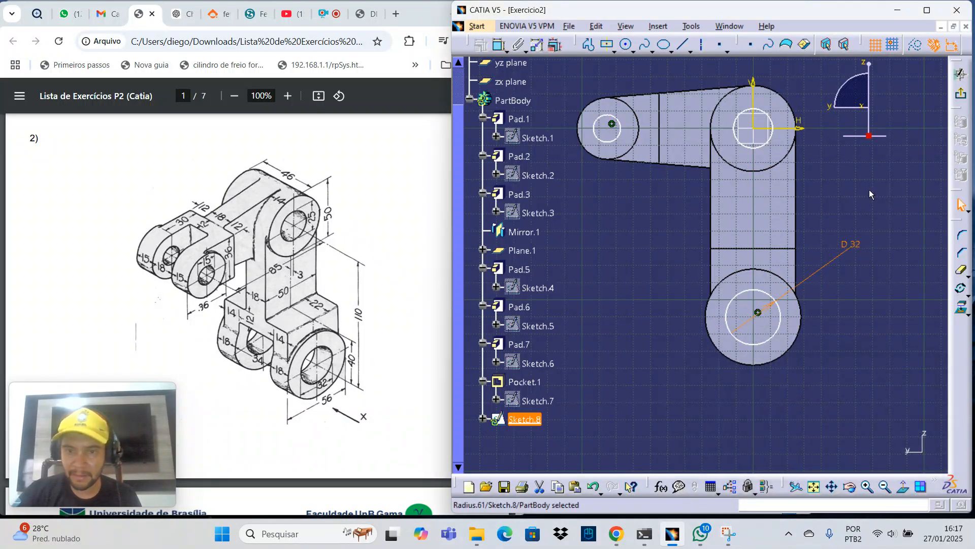
pyautogui.click(869, 313)
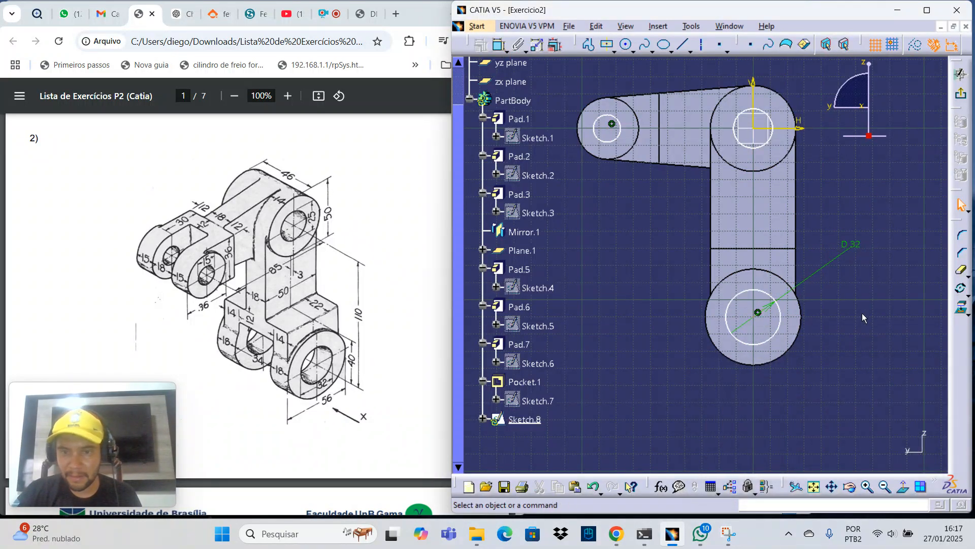
# Constrain the 32 mm circle to be concentric with the lower boss's outer edge.
pyautogui.click(807, 329)
pyautogui.click(481, 45)
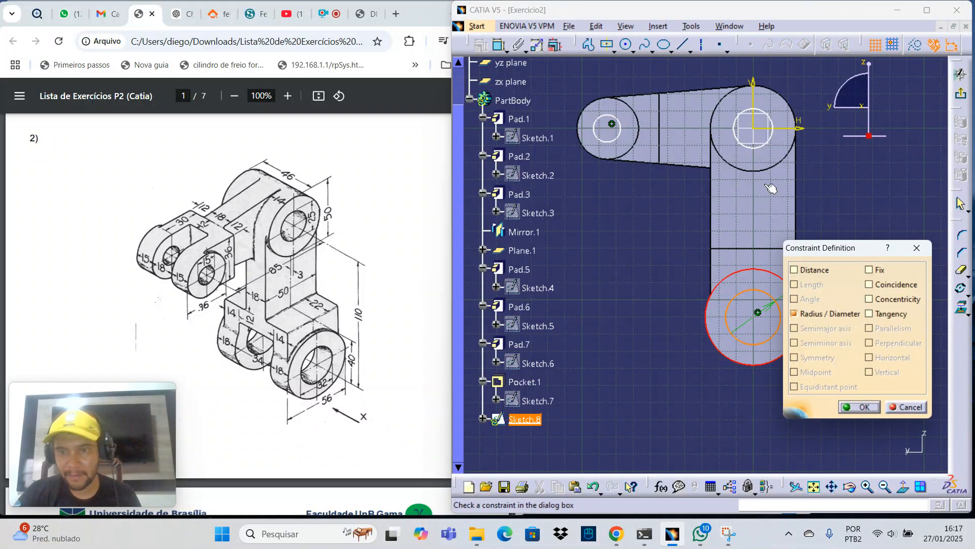
pyautogui.click(869, 299)
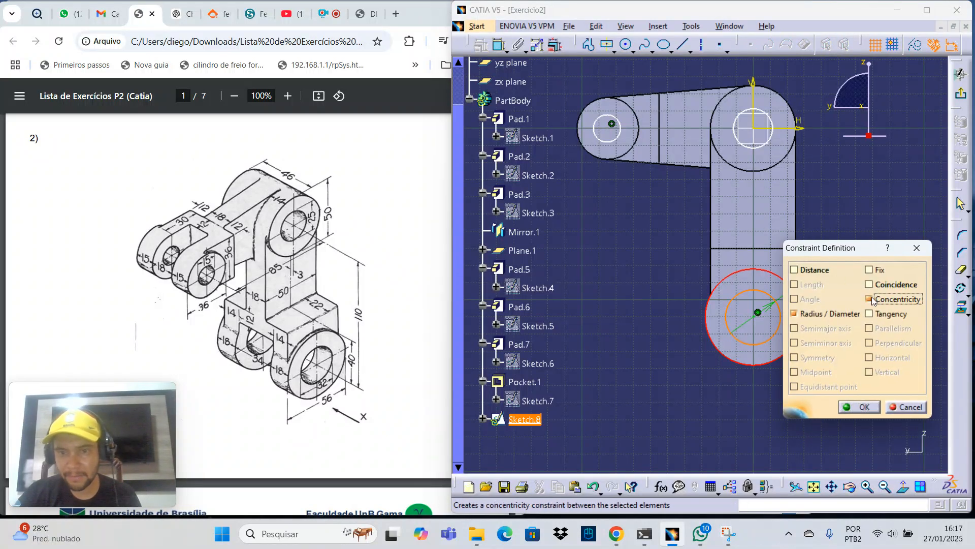
pyautogui.click(859, 406)
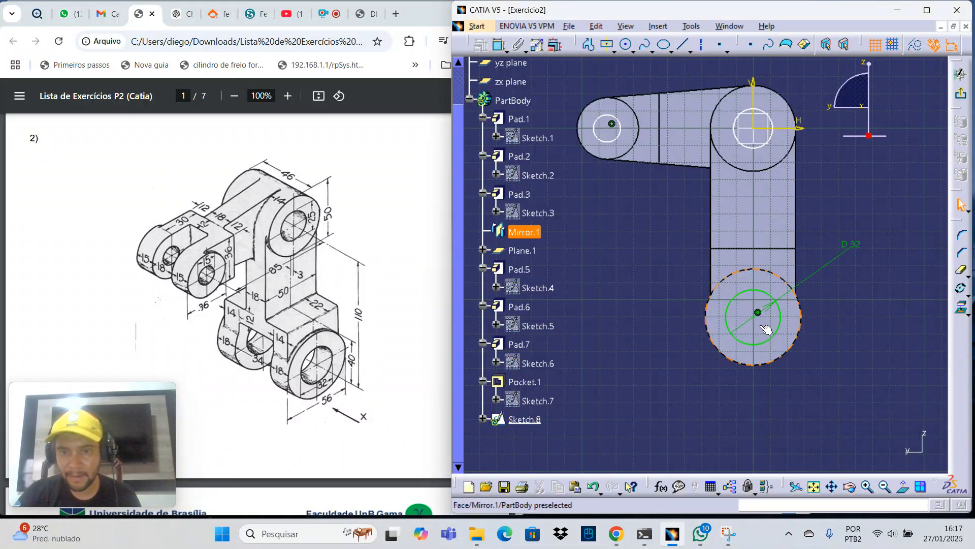
# Dimension the upper boss circle's diameter and set it to 25 mm.
pyautogui.moveTo(818, 171); pyautogui.dragTo(814, 213, button='middle')
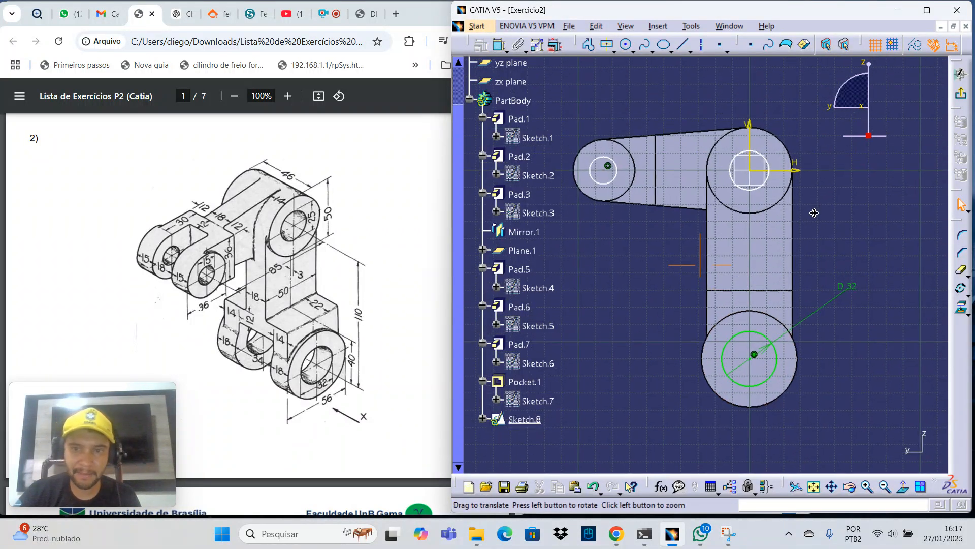
pyautogui.click(772, 169)
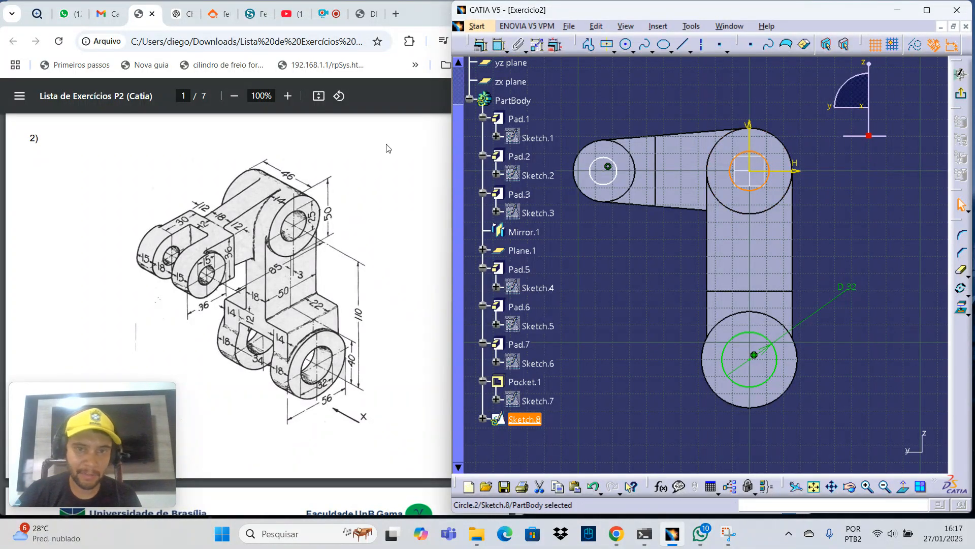
pyautogui.click(498, 45)
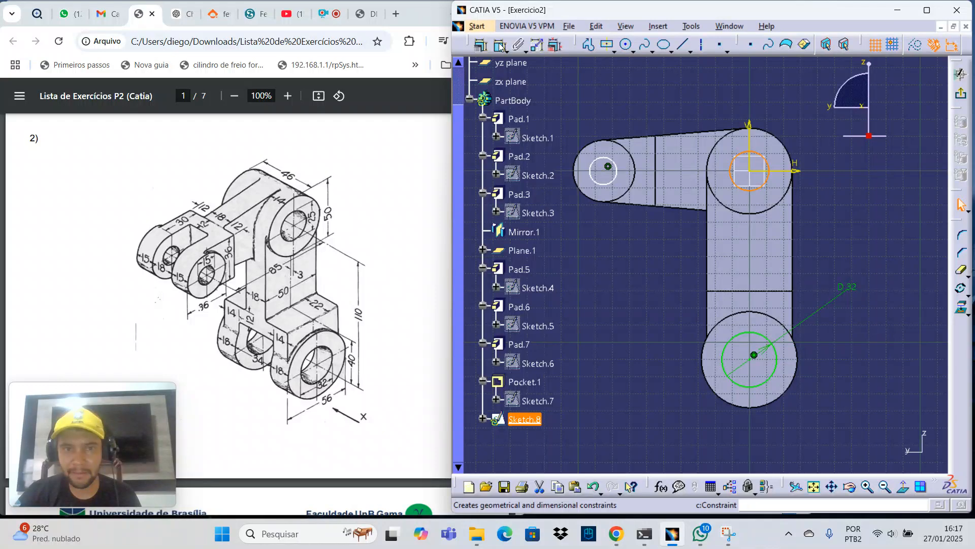
pyautogui.click(873, 176)
pyautogui.doubleClick(873, 175)
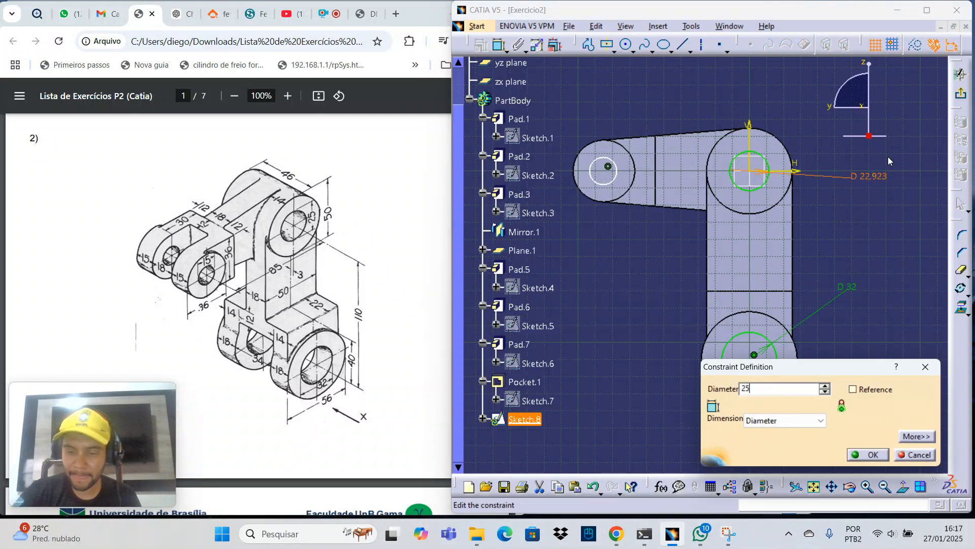
pyautogui.write('25')
pyautogui.press('Return')
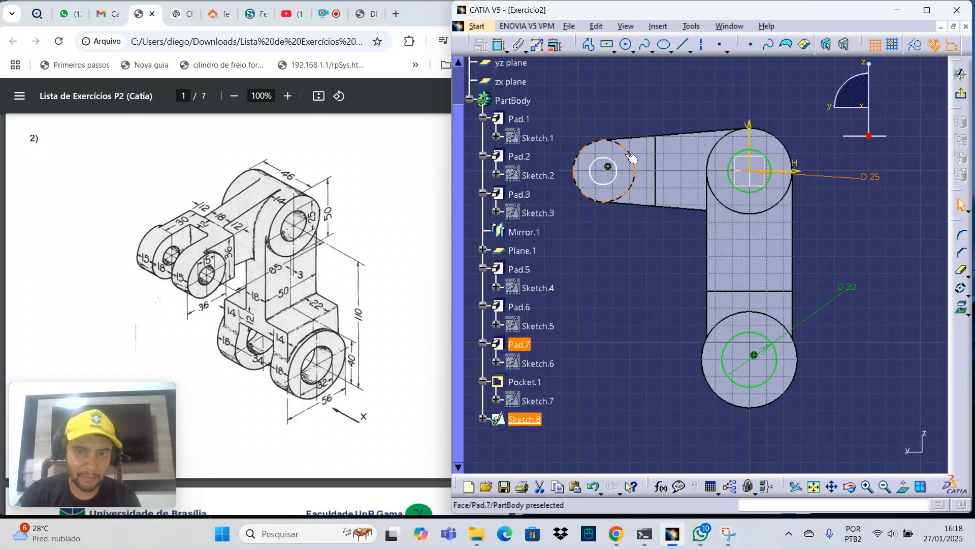
# Dimension the diameter of the circle at the side arm's end and set it to 15 mm.
pyautogui.click(601, 158)
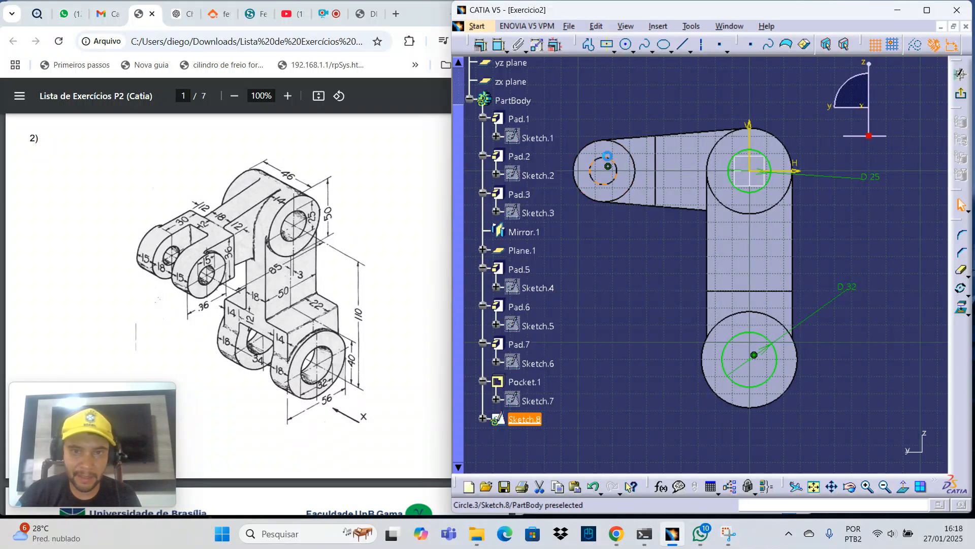
pyautogui.click(499, 47)
pyautogui.click(623, 81)
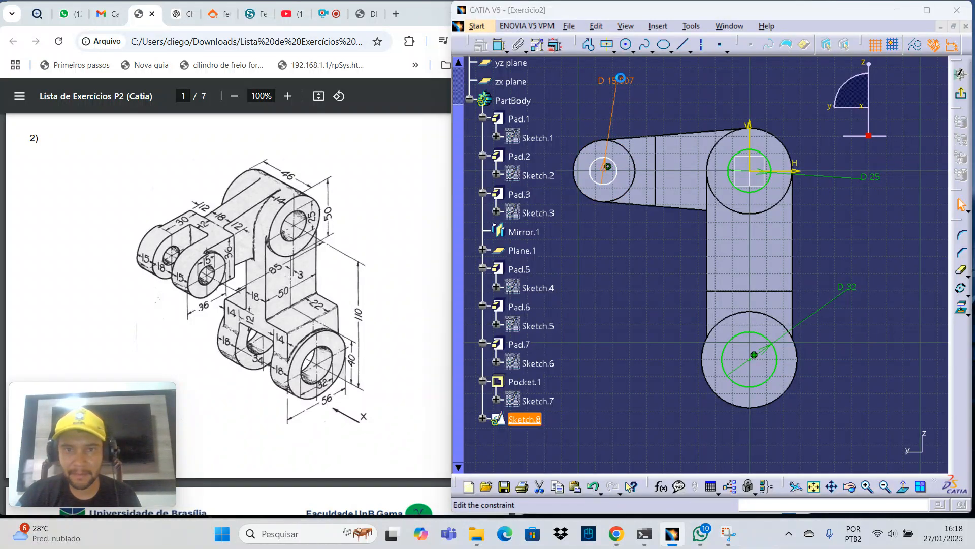
pyautogui.doubleClick(622, 81)
pyautogui.press('Return')
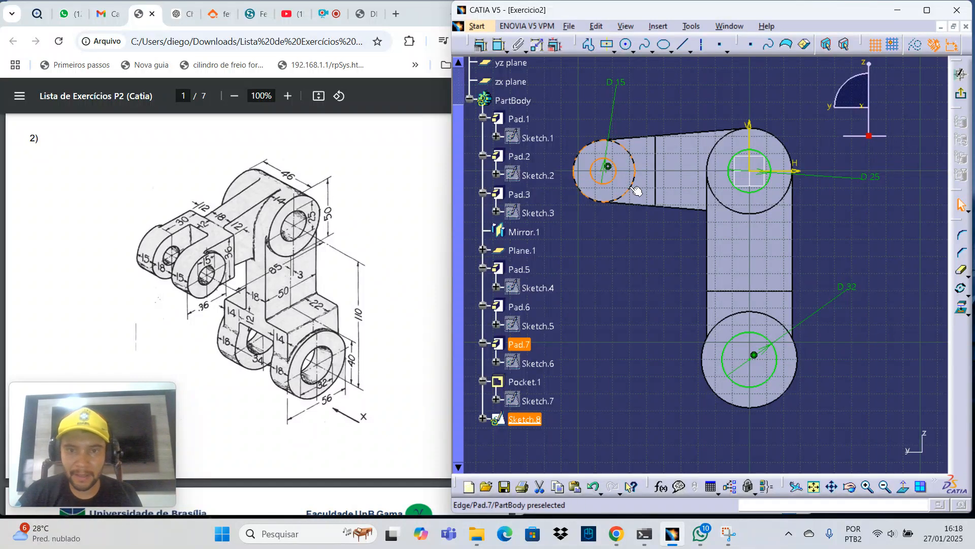
# Constrain the 15 mm circle to be concentric with the side arm's rounded outer edge and exit the sketch.
pyautogui.click(481, 45)
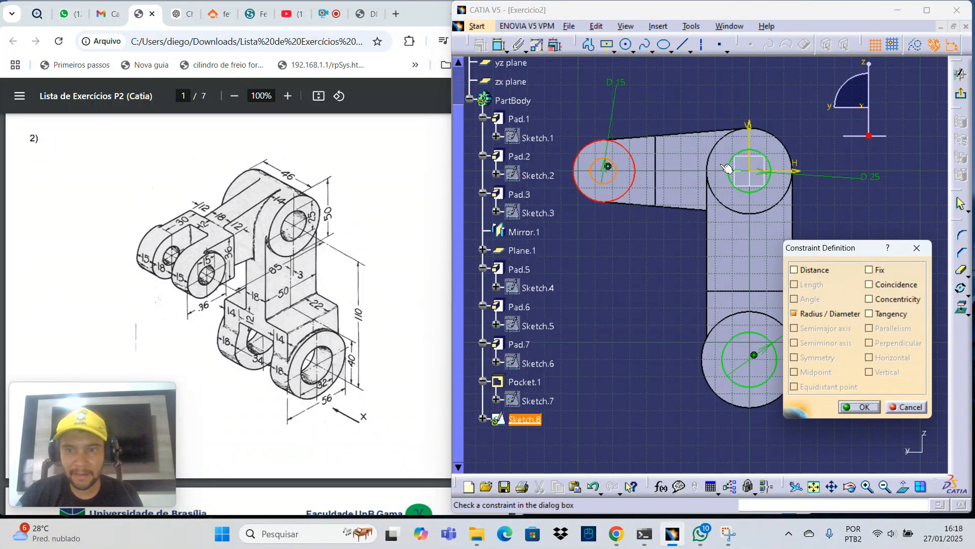
pyautogui.click(870, 300)
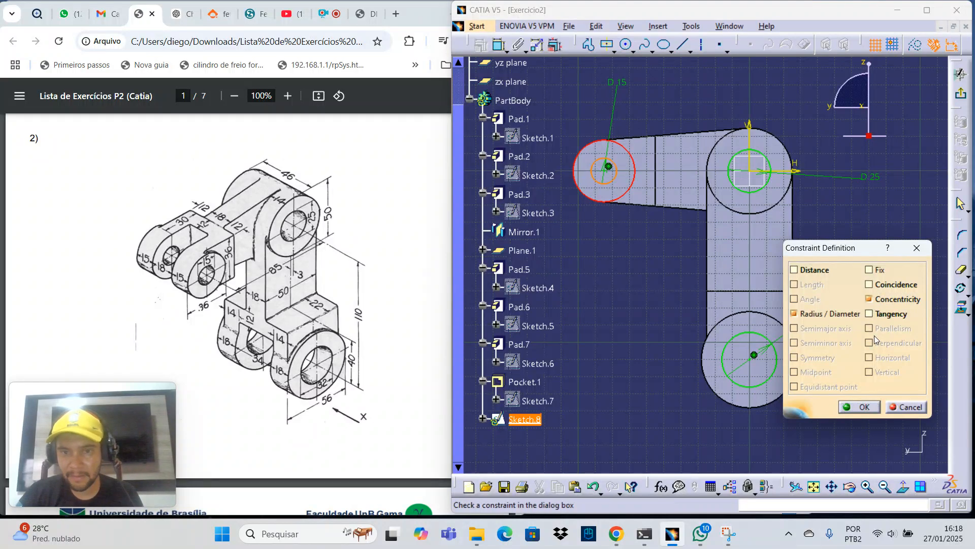
pyautogui.click(863, 407)
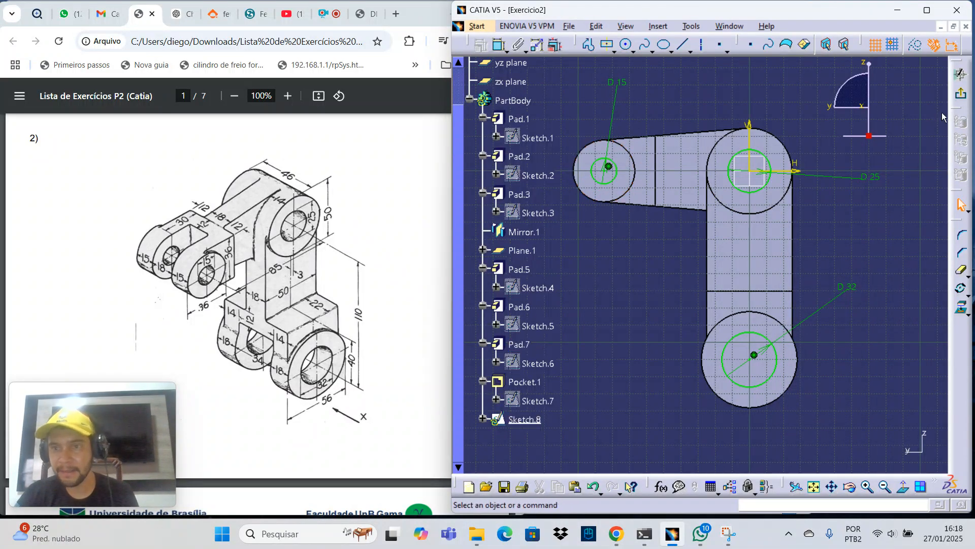
pyautogui.click(961, 93)
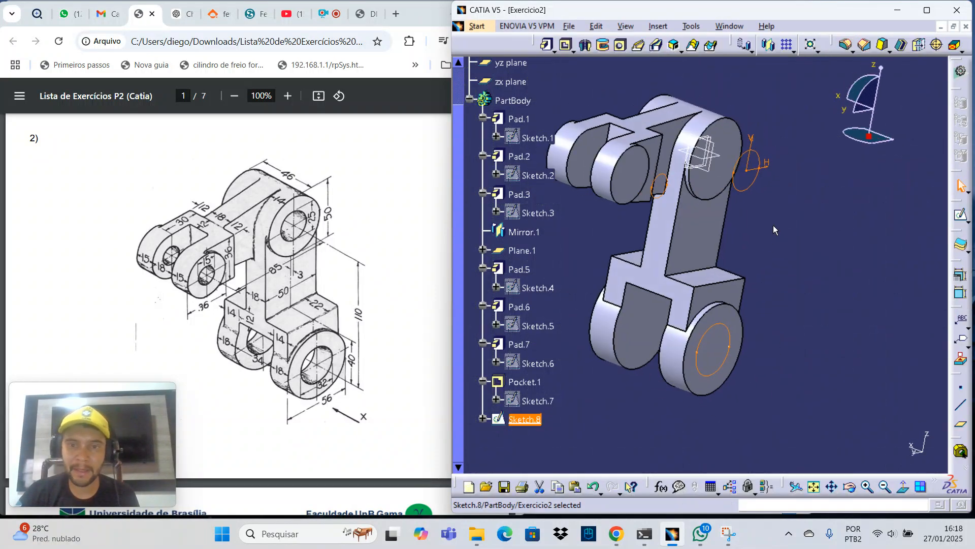
# Cut the three sketched circles through the bosses and fork arms with a Pocket 87 mm deep.
pyautogui.moveTo(707, 261); pyautogui.dragTo(751, 258, button='middle')
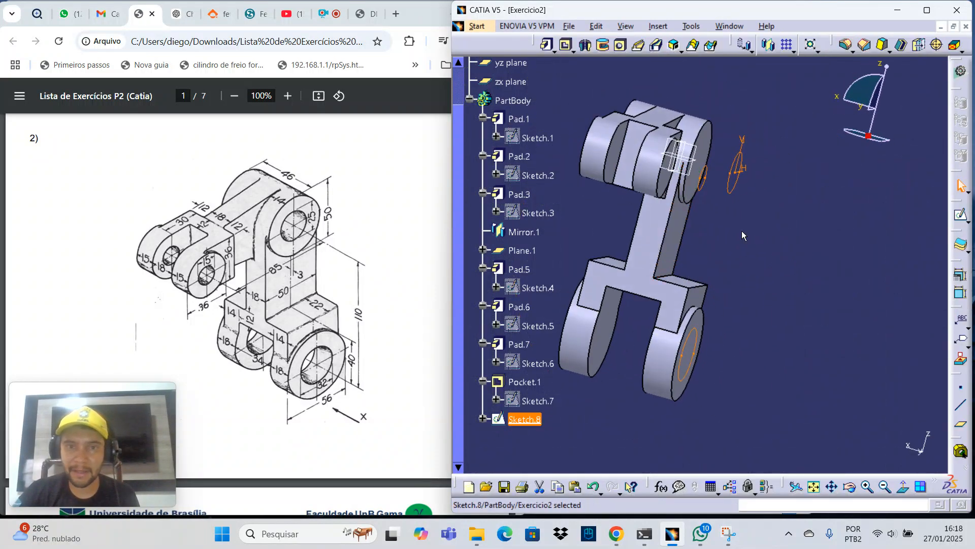
pyautogui.click(566, 46)
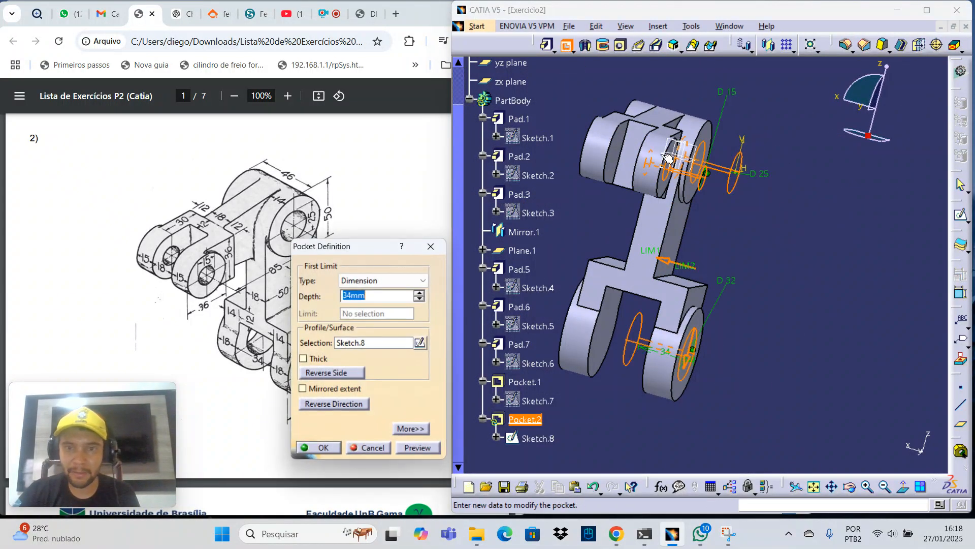
pyautogui.moveTo(587, 287); pyautogui.dragTo(606, 313, button='middle')
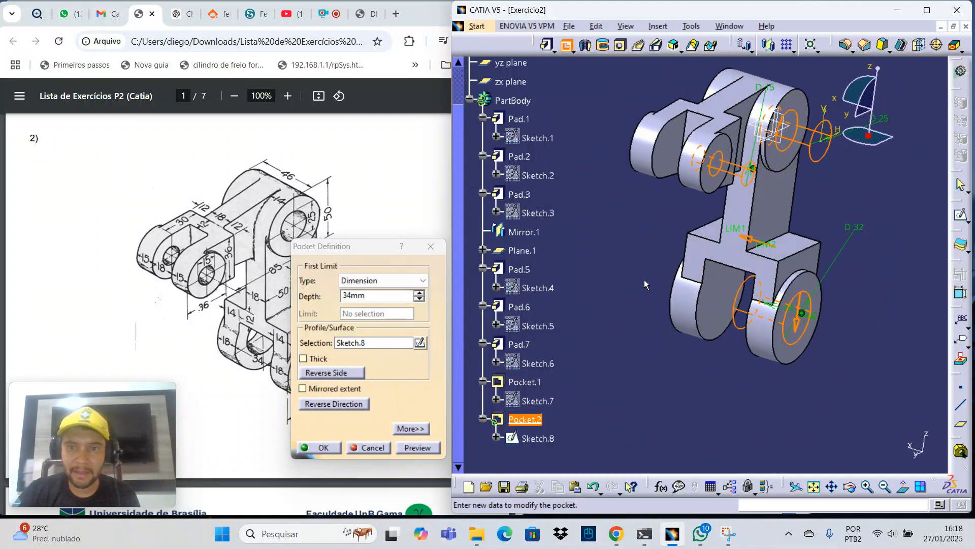
pyautogui.moveTo(644, 279); pyautogui.dragTo(746, 294, button='middle')
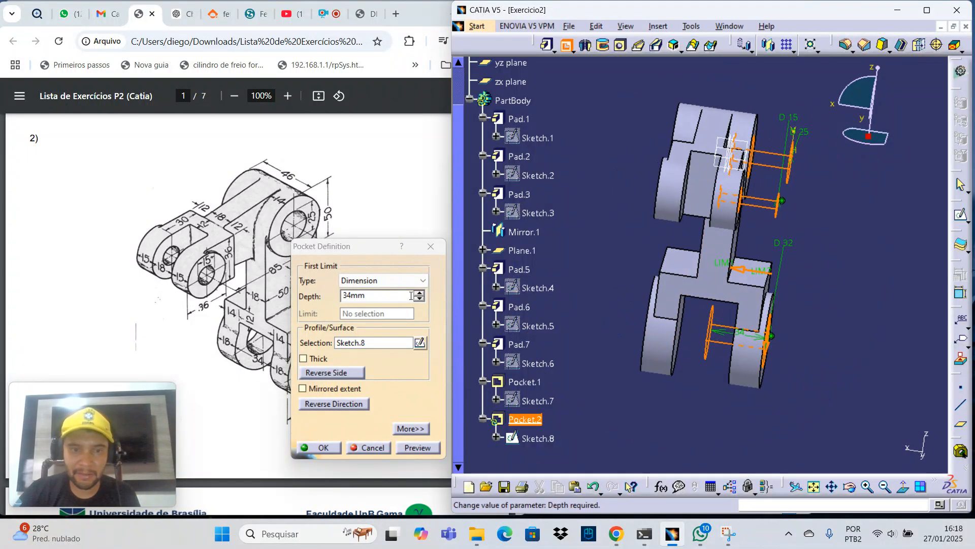
pyautogui.moveTo(421, 294); pyautogui.dragTo(419, 295)
pyautogui.moveTo(645, 261); pyautogui.dragTo(623, 337, button='middle')
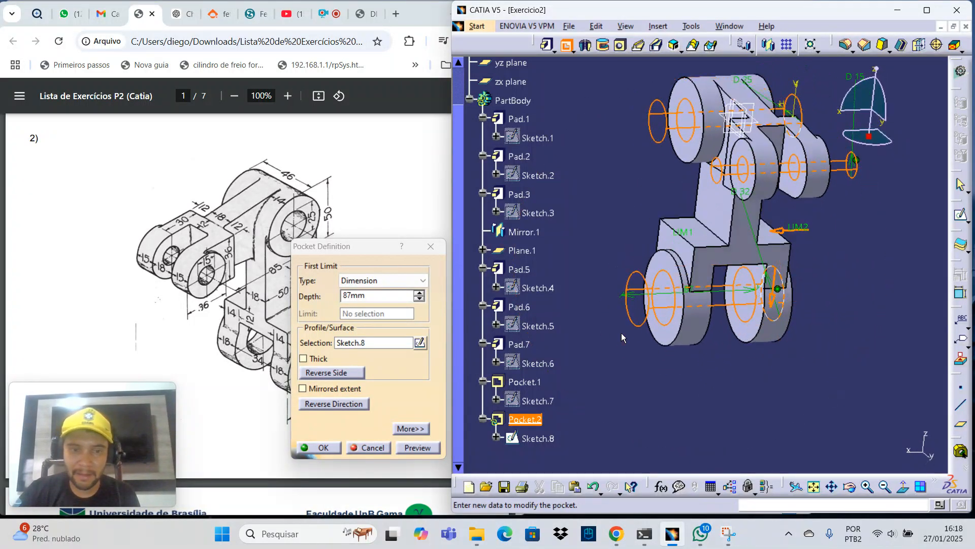
pyautogui.click(424, 450)
pyautogui.moveTo(792, 363); pyautogui.dragTo(673, 290, button='middle')
pyautogui.click(323, 448)
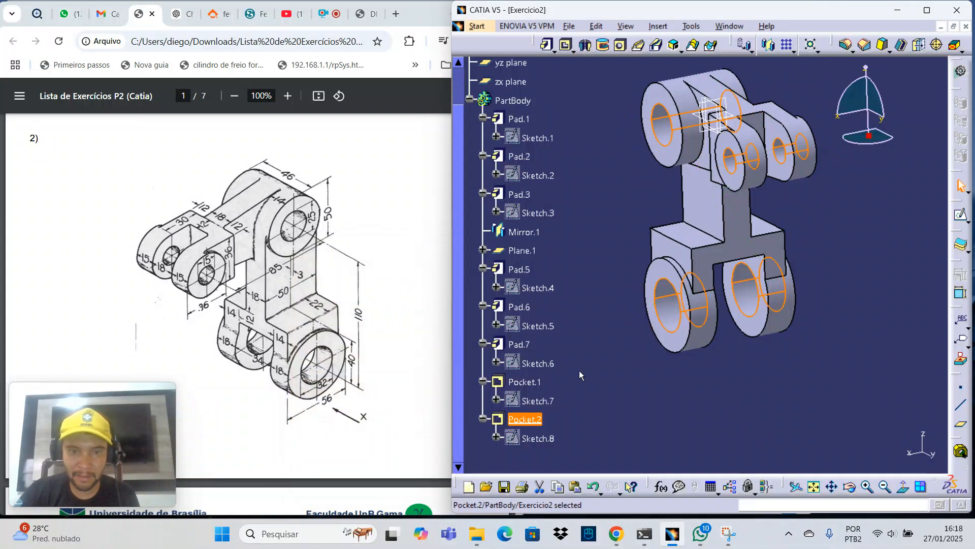
pyautogui.moveTo(812, 277); pyautogui.dragTo(664, 278, button='middle')
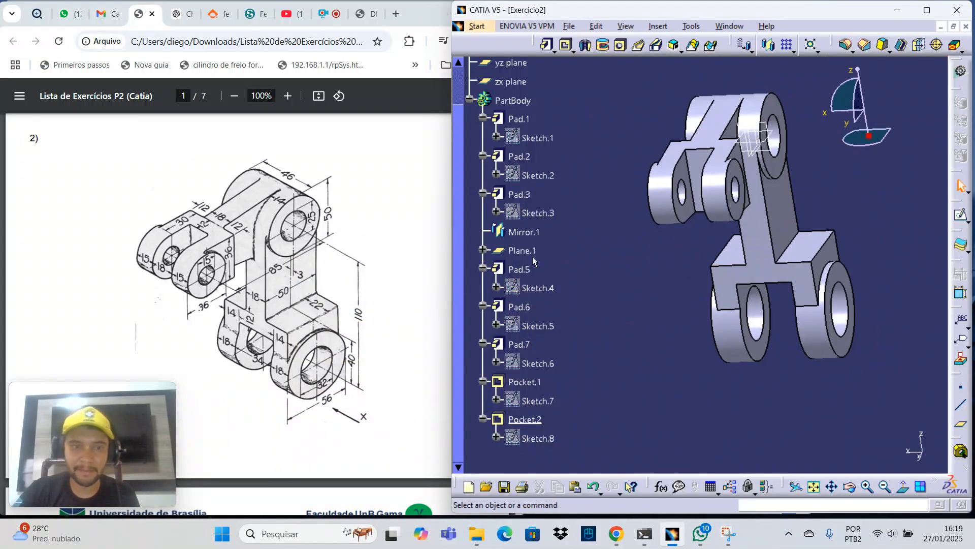
pyautogui.click(322, 14)
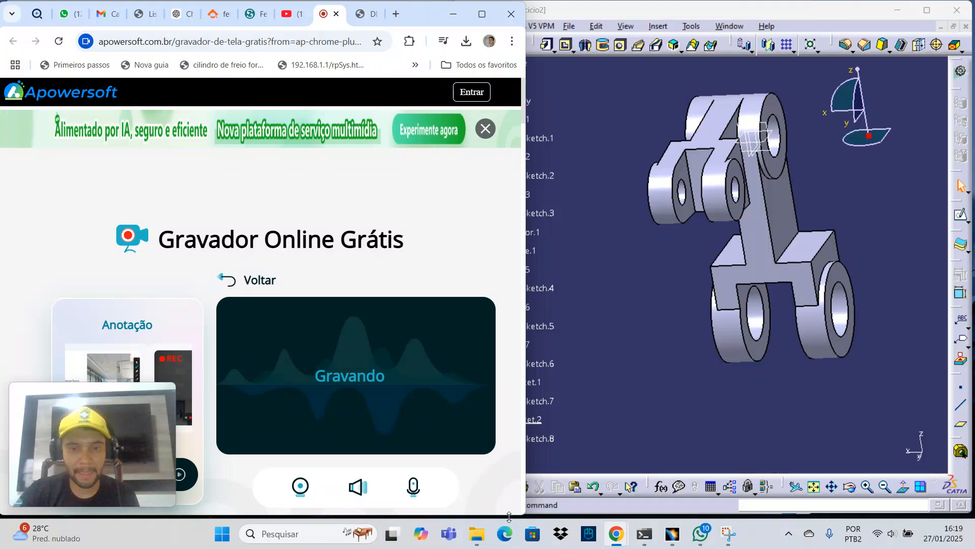
pyautogui.moveTo(622, 542)
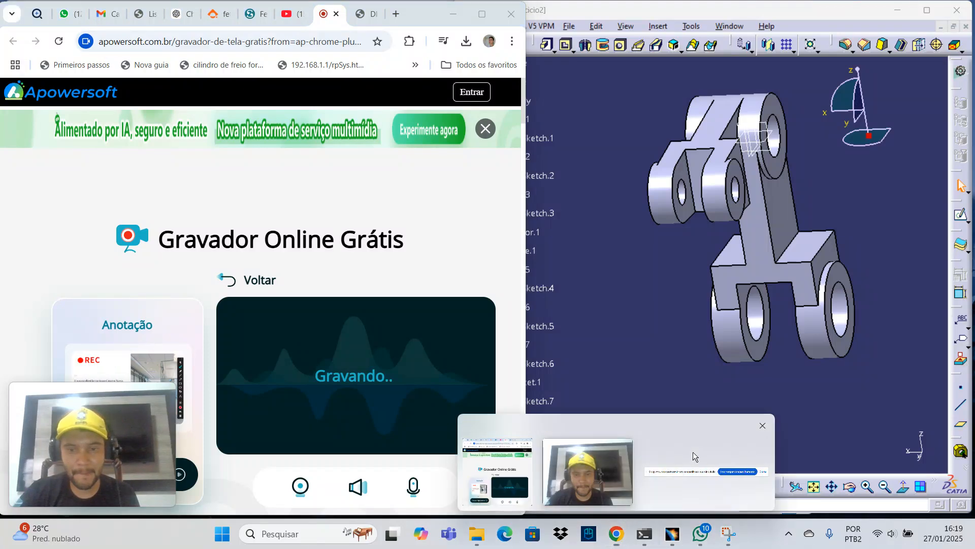